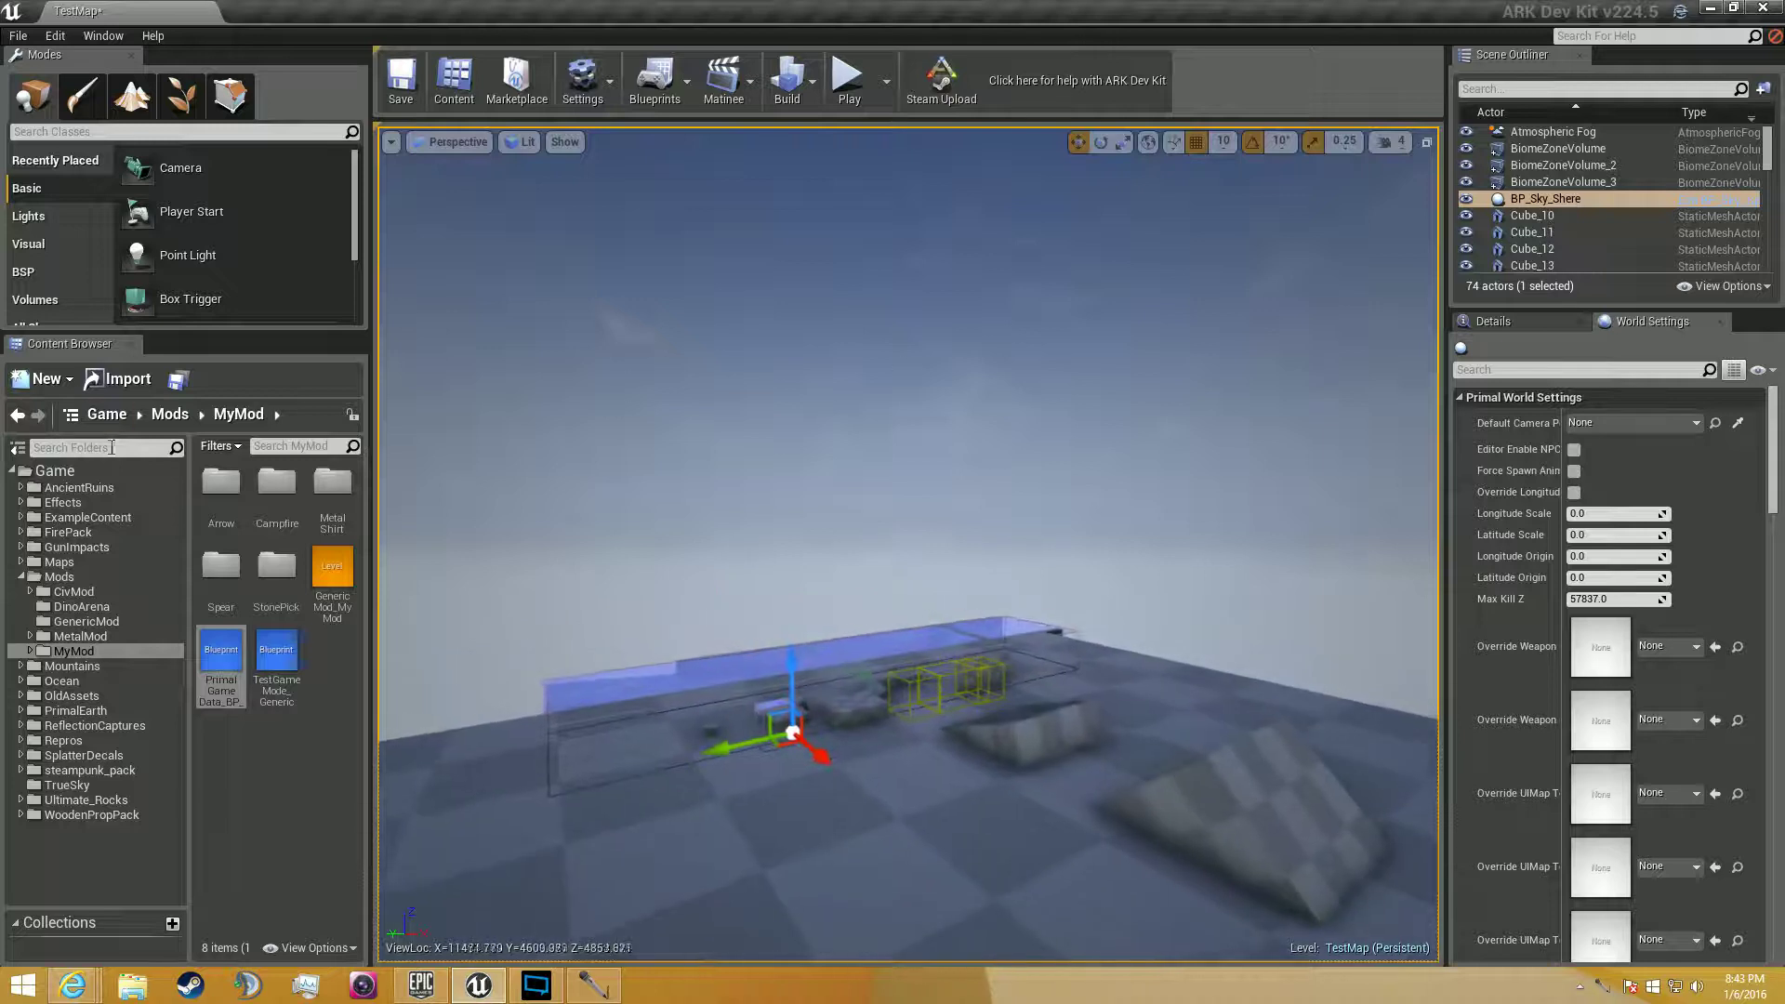
Browse the Spear and Metal Shirt folders in the Content Browser.
left_click(276, 481)
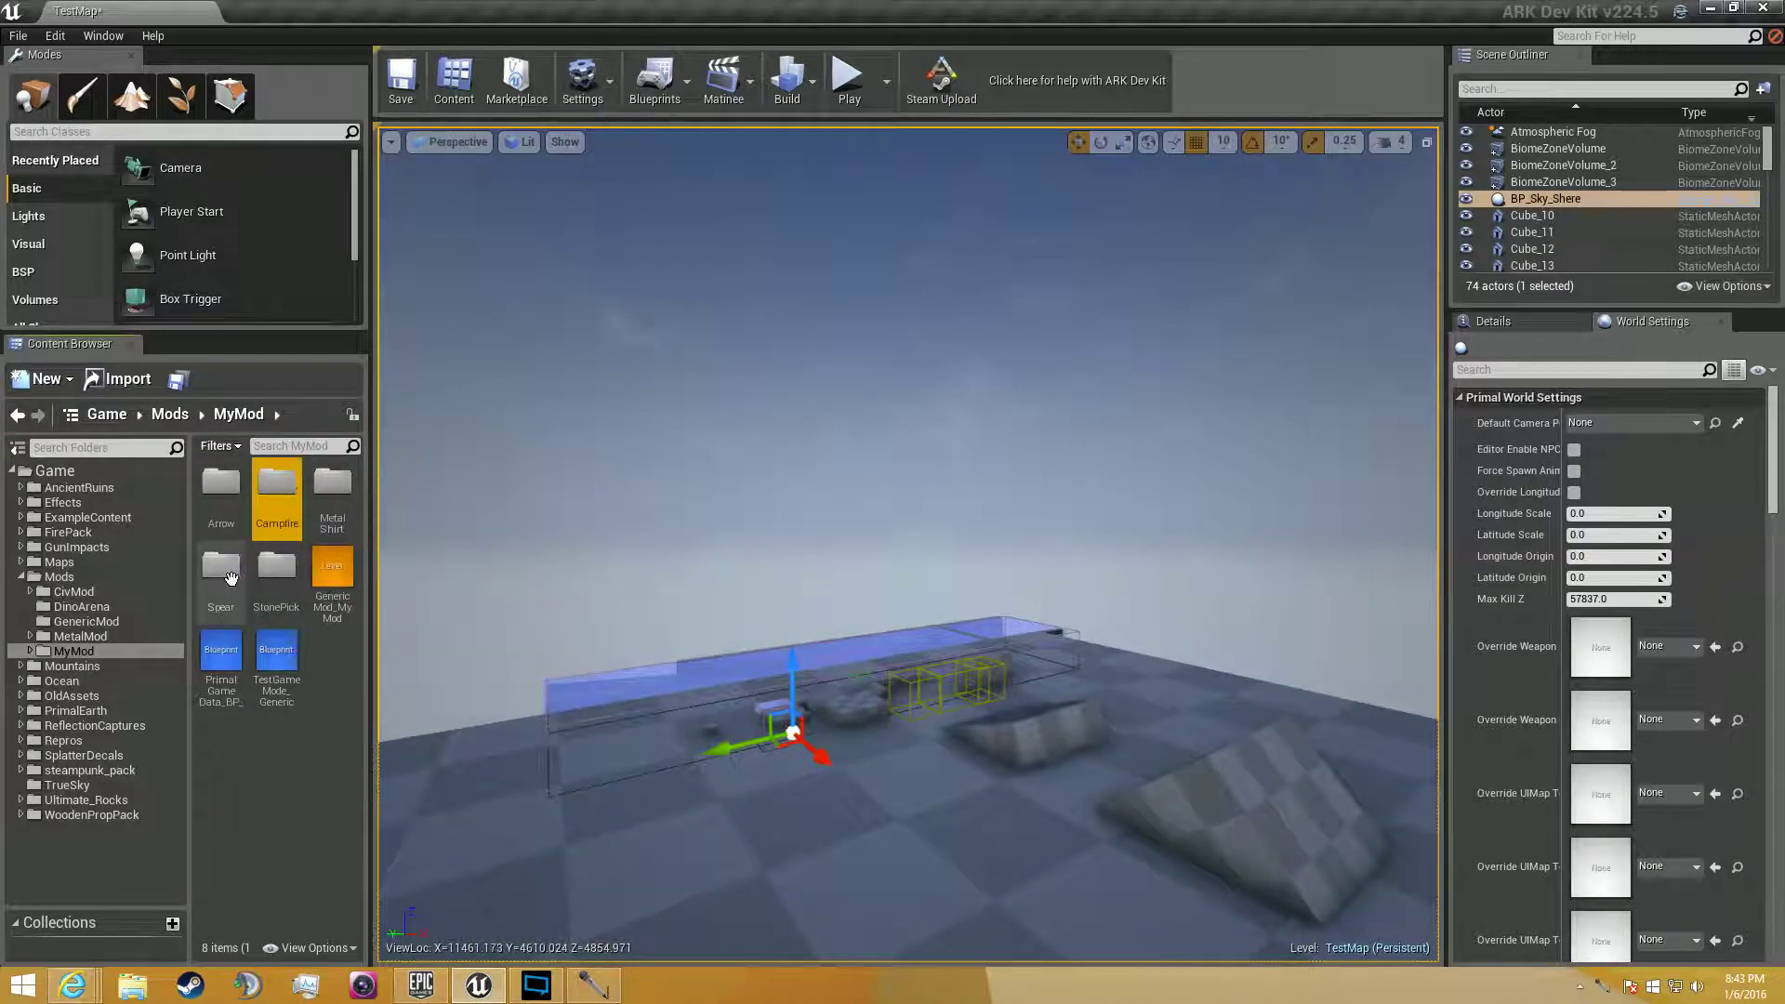
left_click(228, 577)
left_click(326, 488)
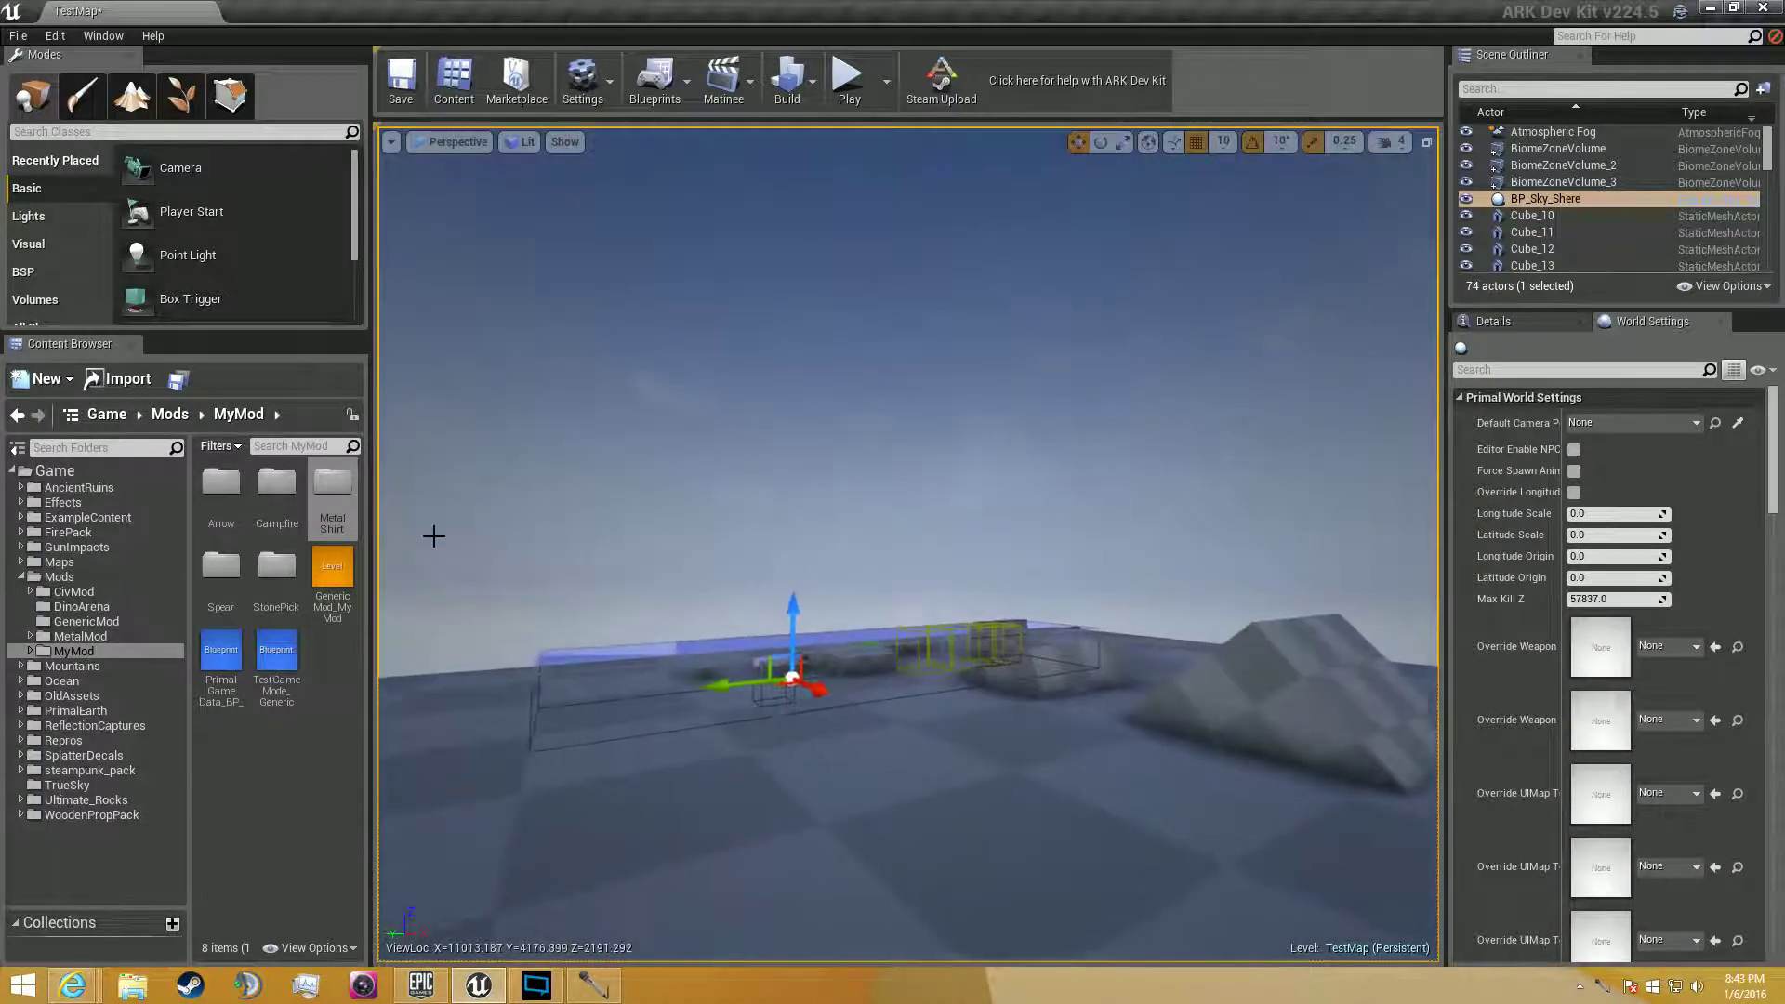
Open the PrimalGameData_BP_GenericMod_MyMod blueprint in its editor from the Content Browser.
left_click(212, 640)
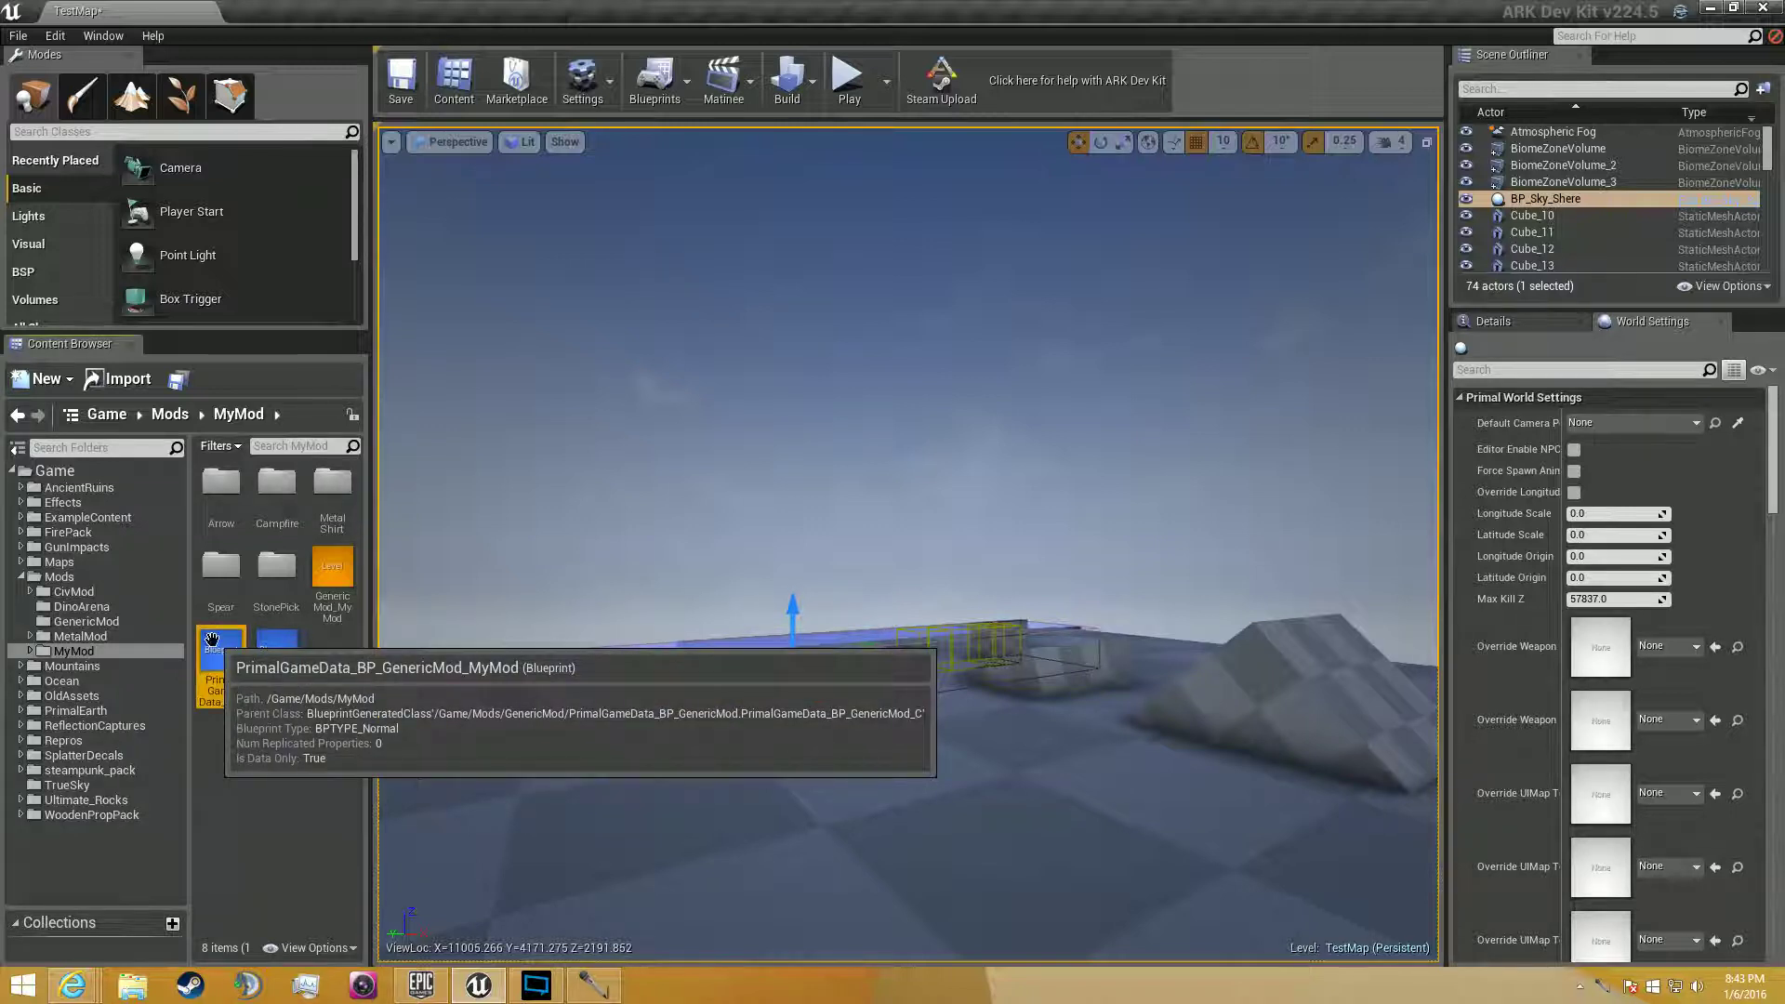
right_click(212, 640)
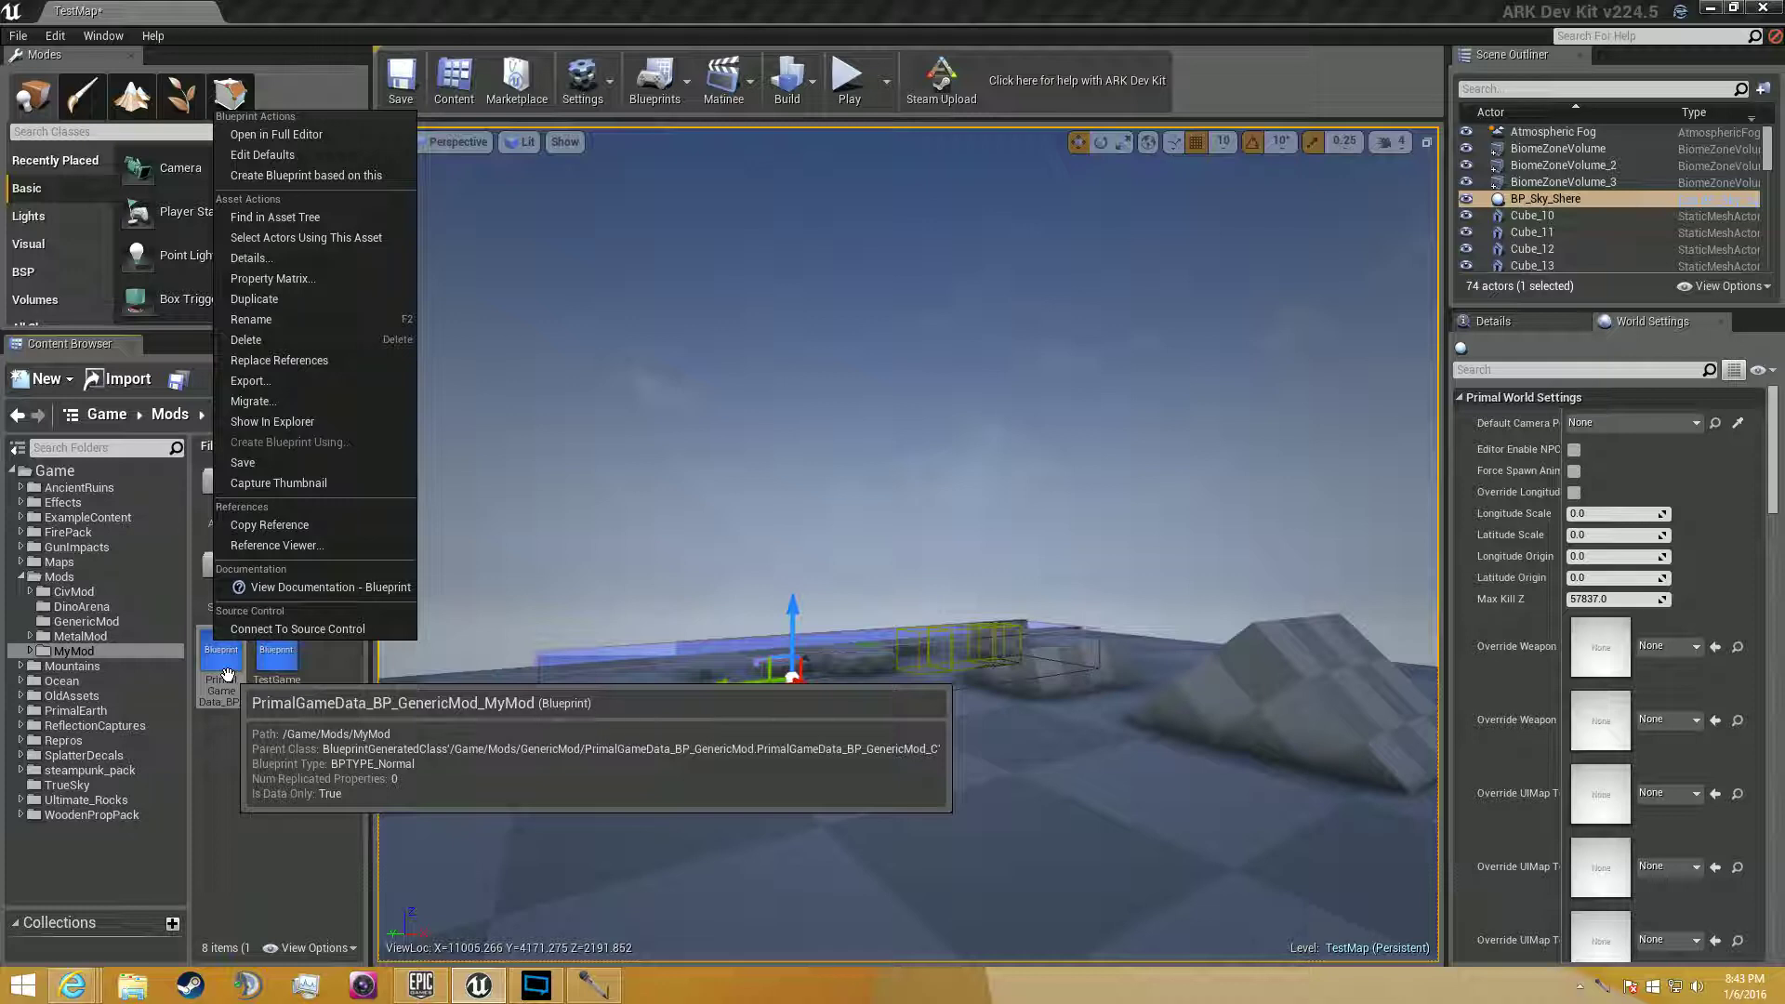
key("Escape")
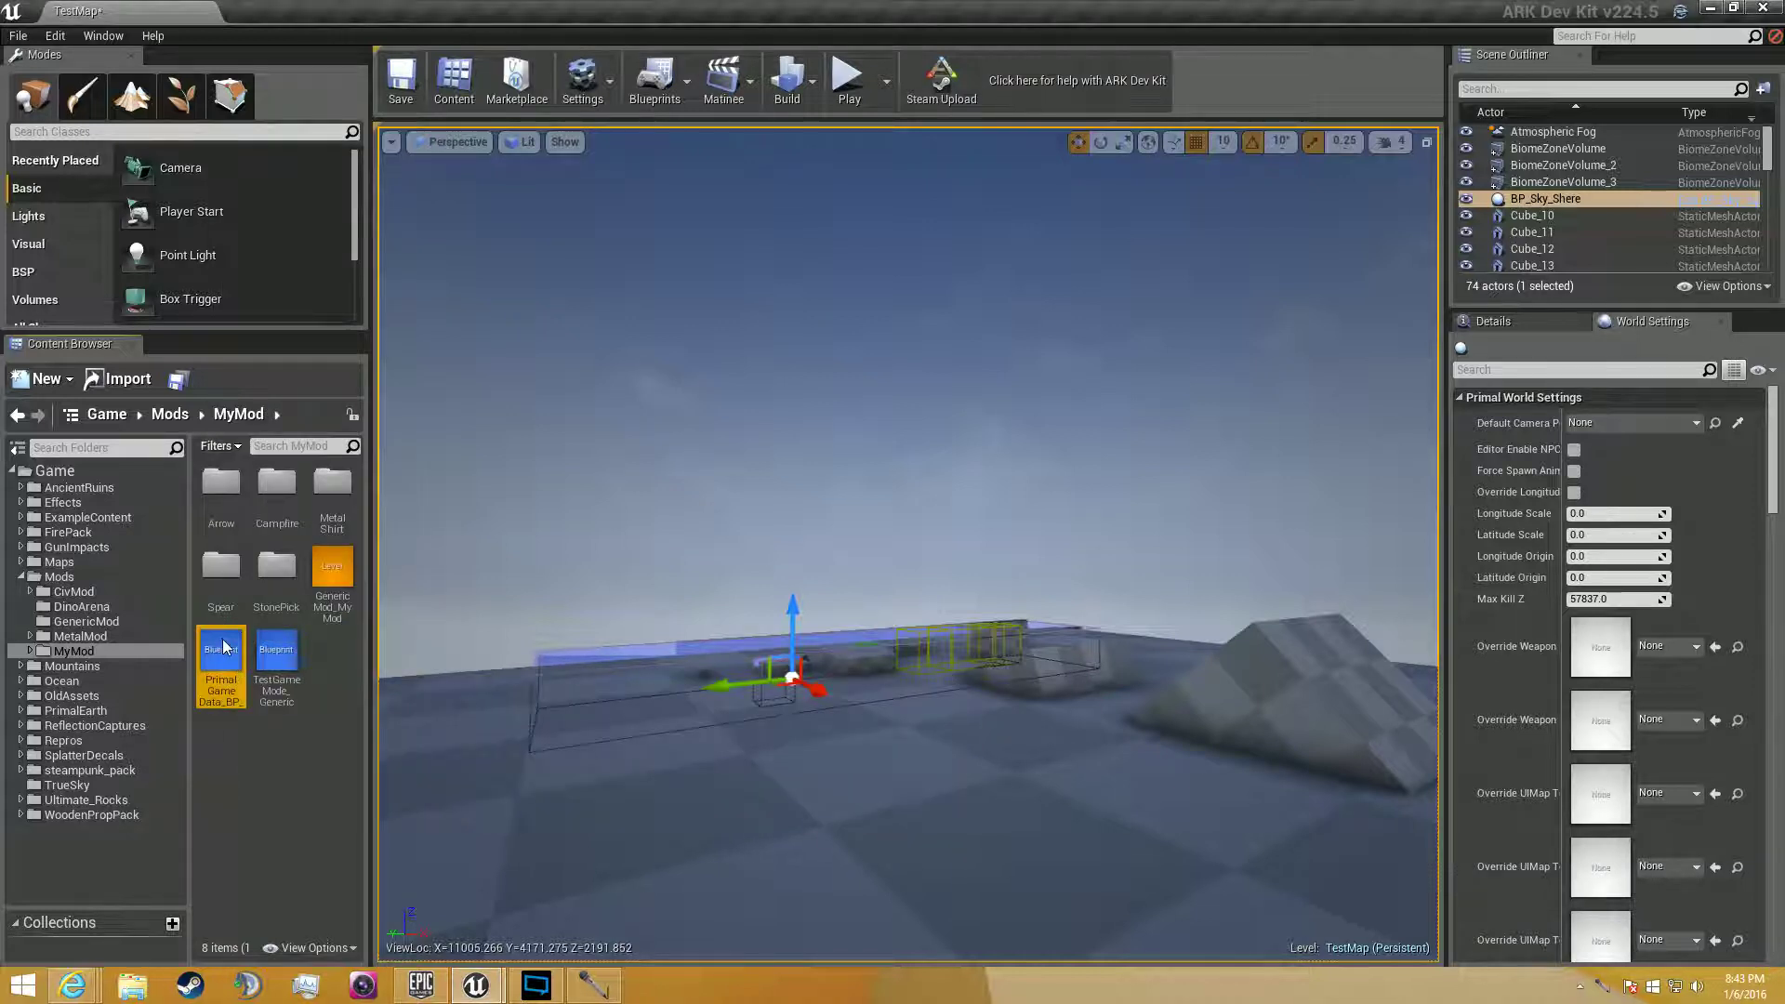
double_click(223, 649)
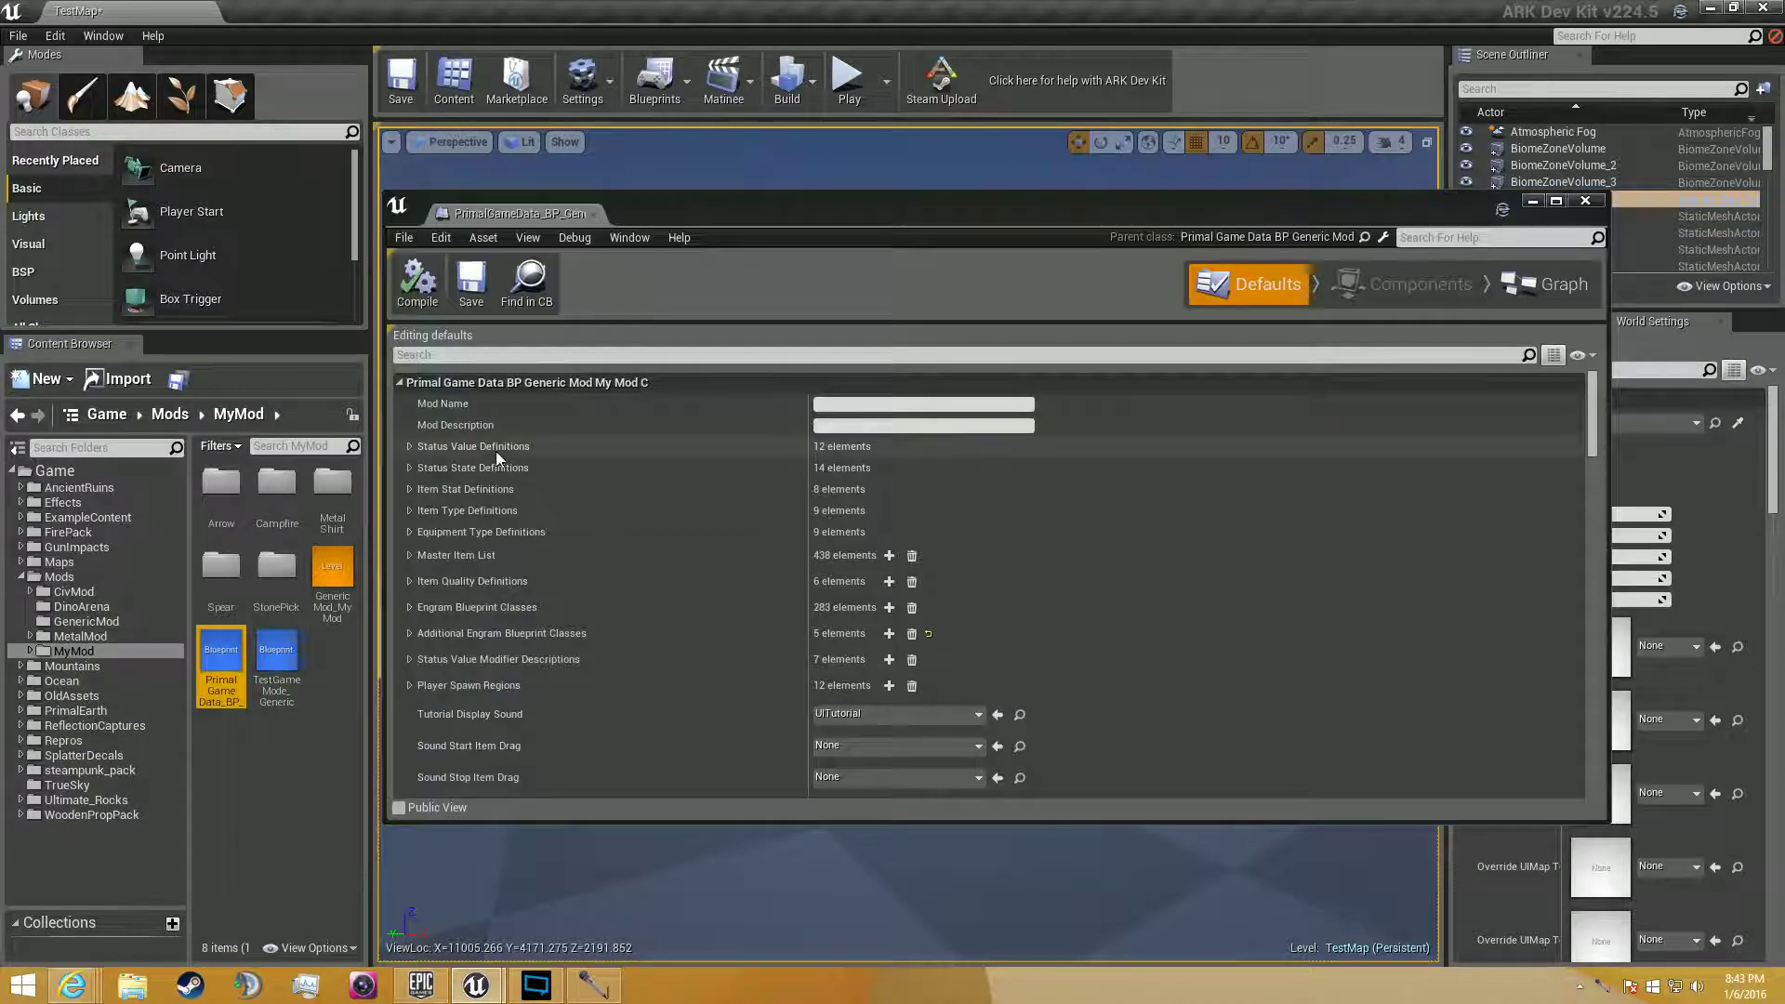
Reparent the PrimalGameData blueprint to BASE_PrimalGameData_BP, save it, and close the editor.
left_click(417, 237)
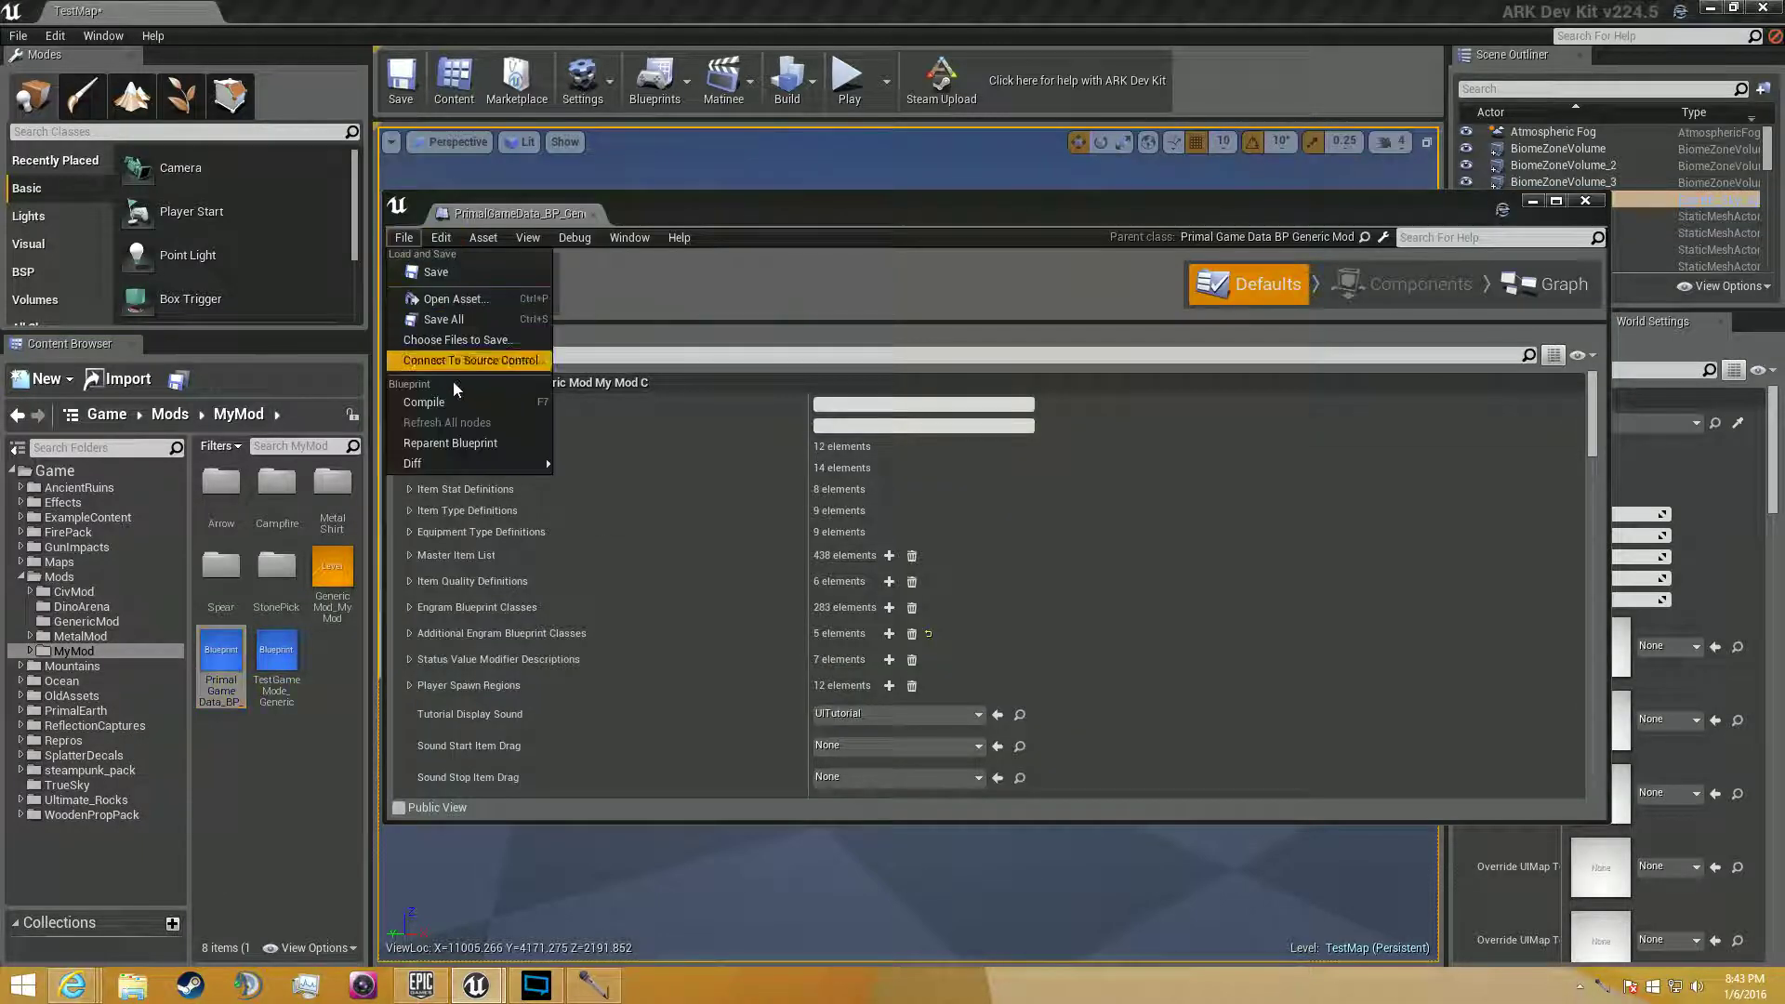
left_click(459, 444)
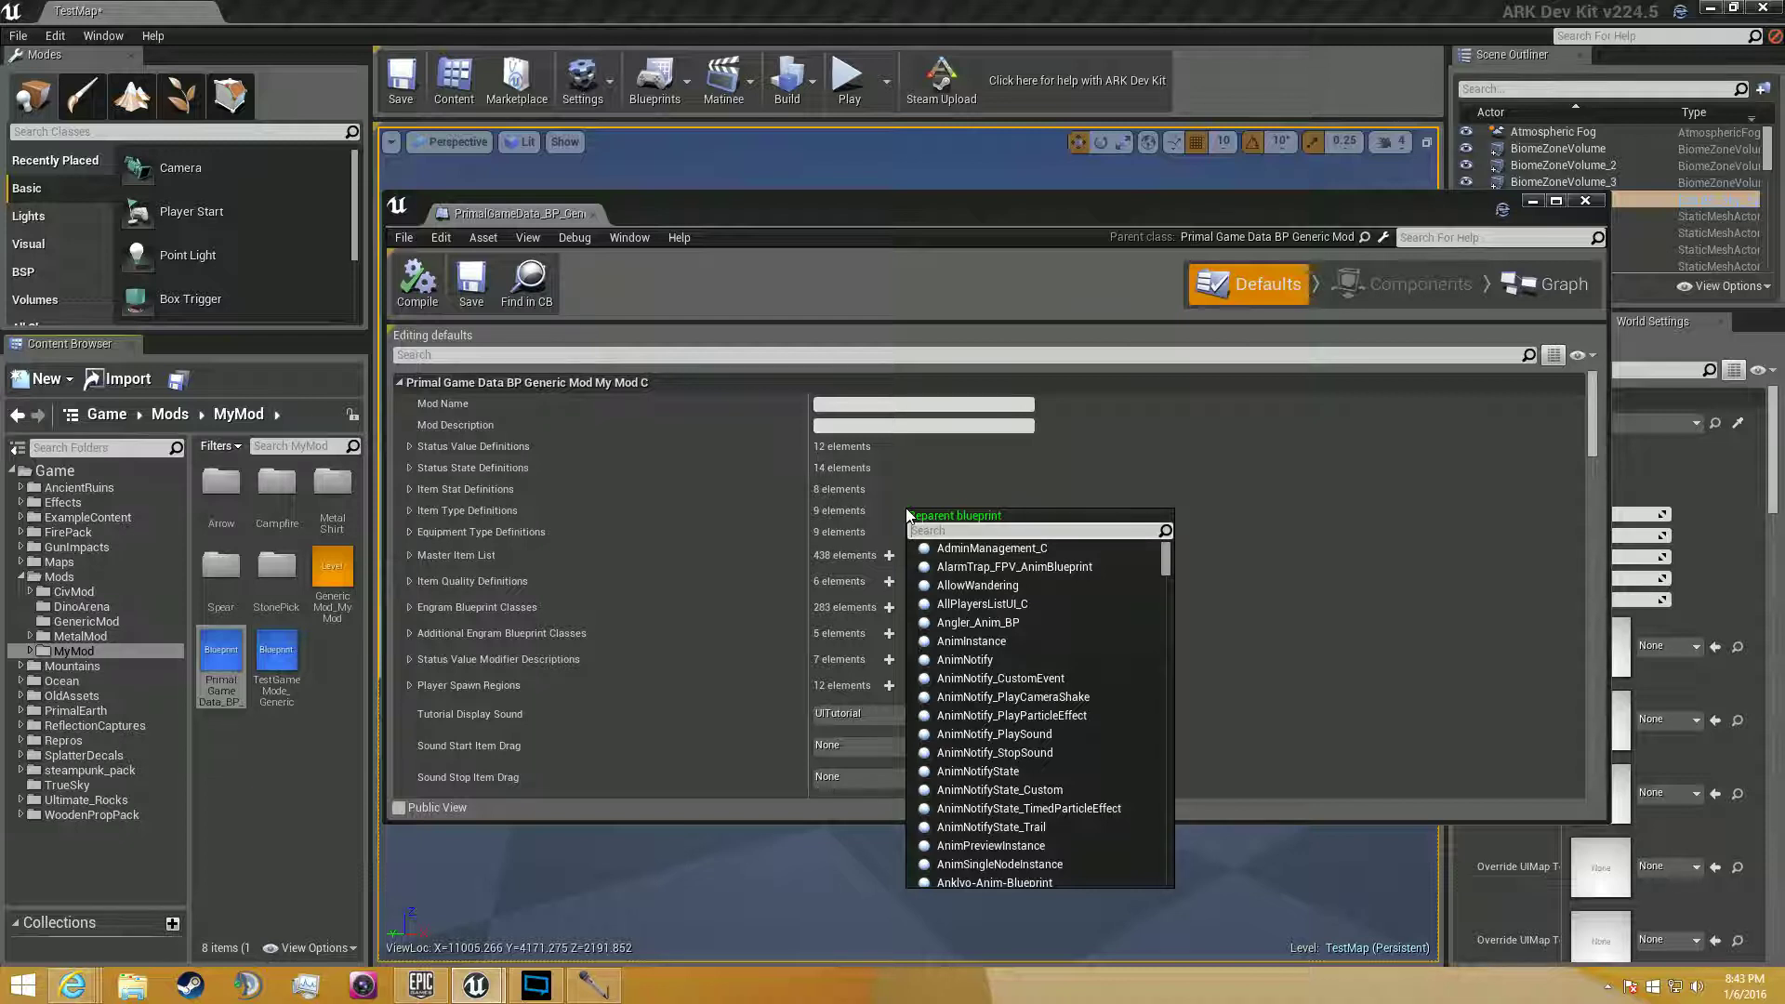
type("Pri")
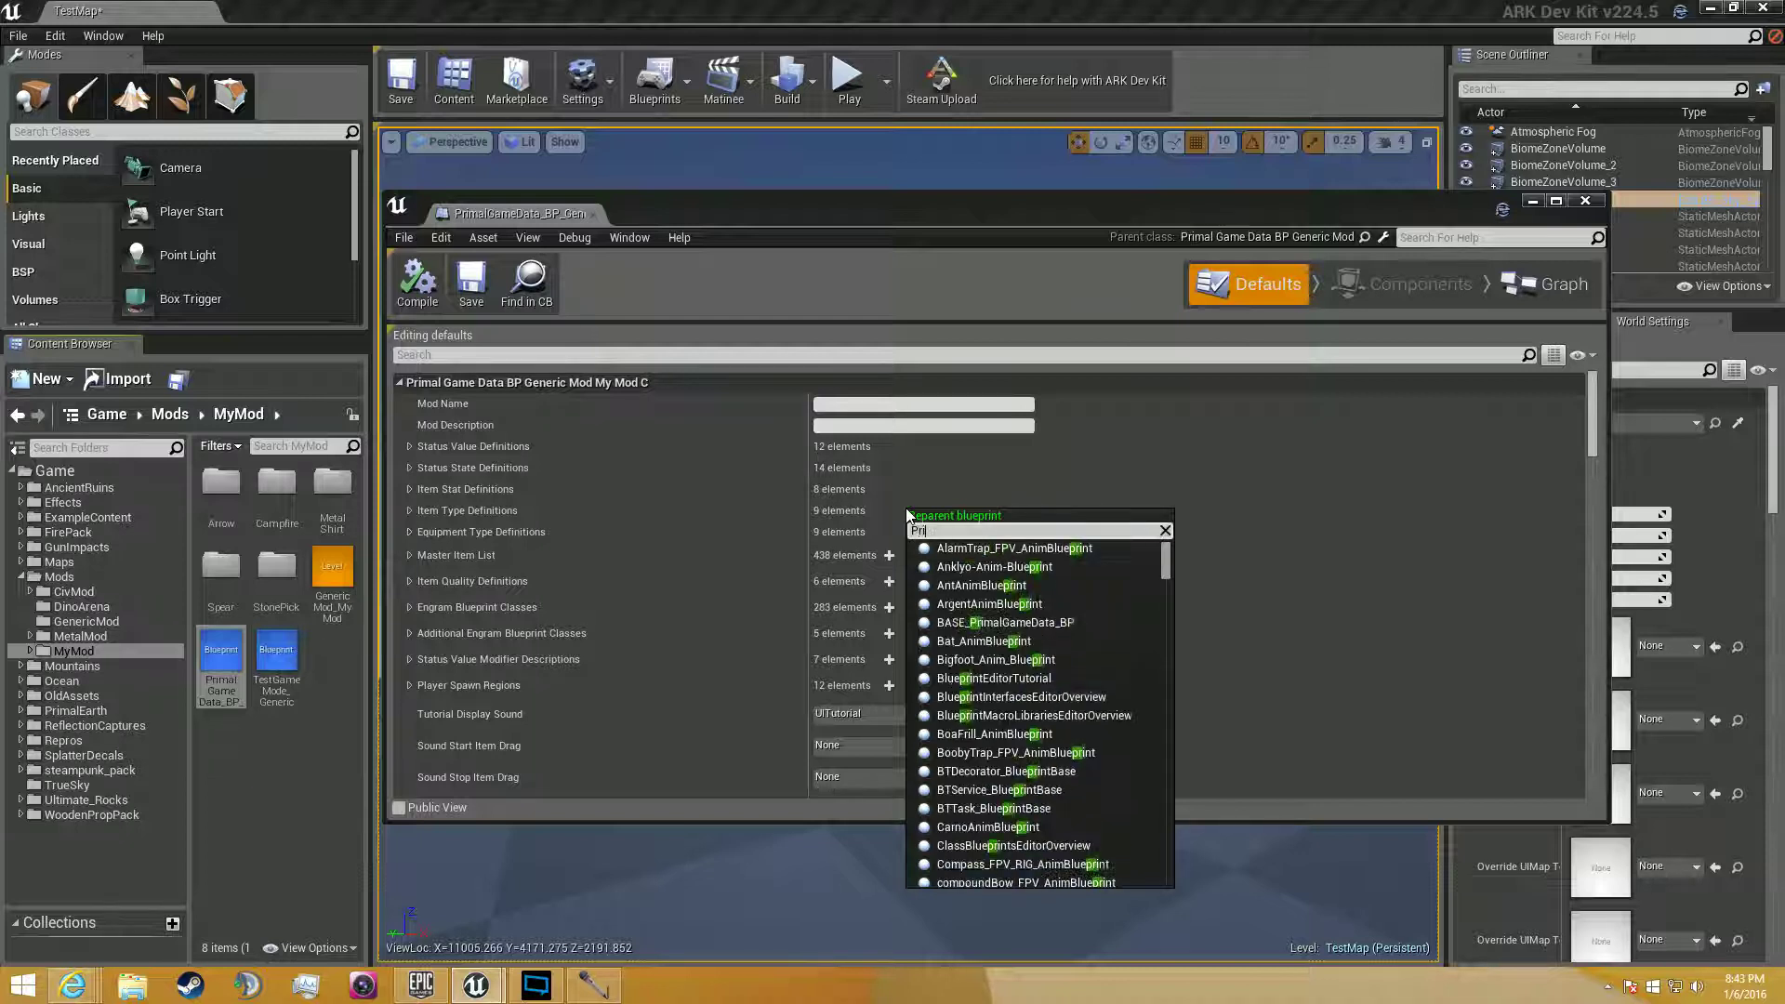
type("malgame")
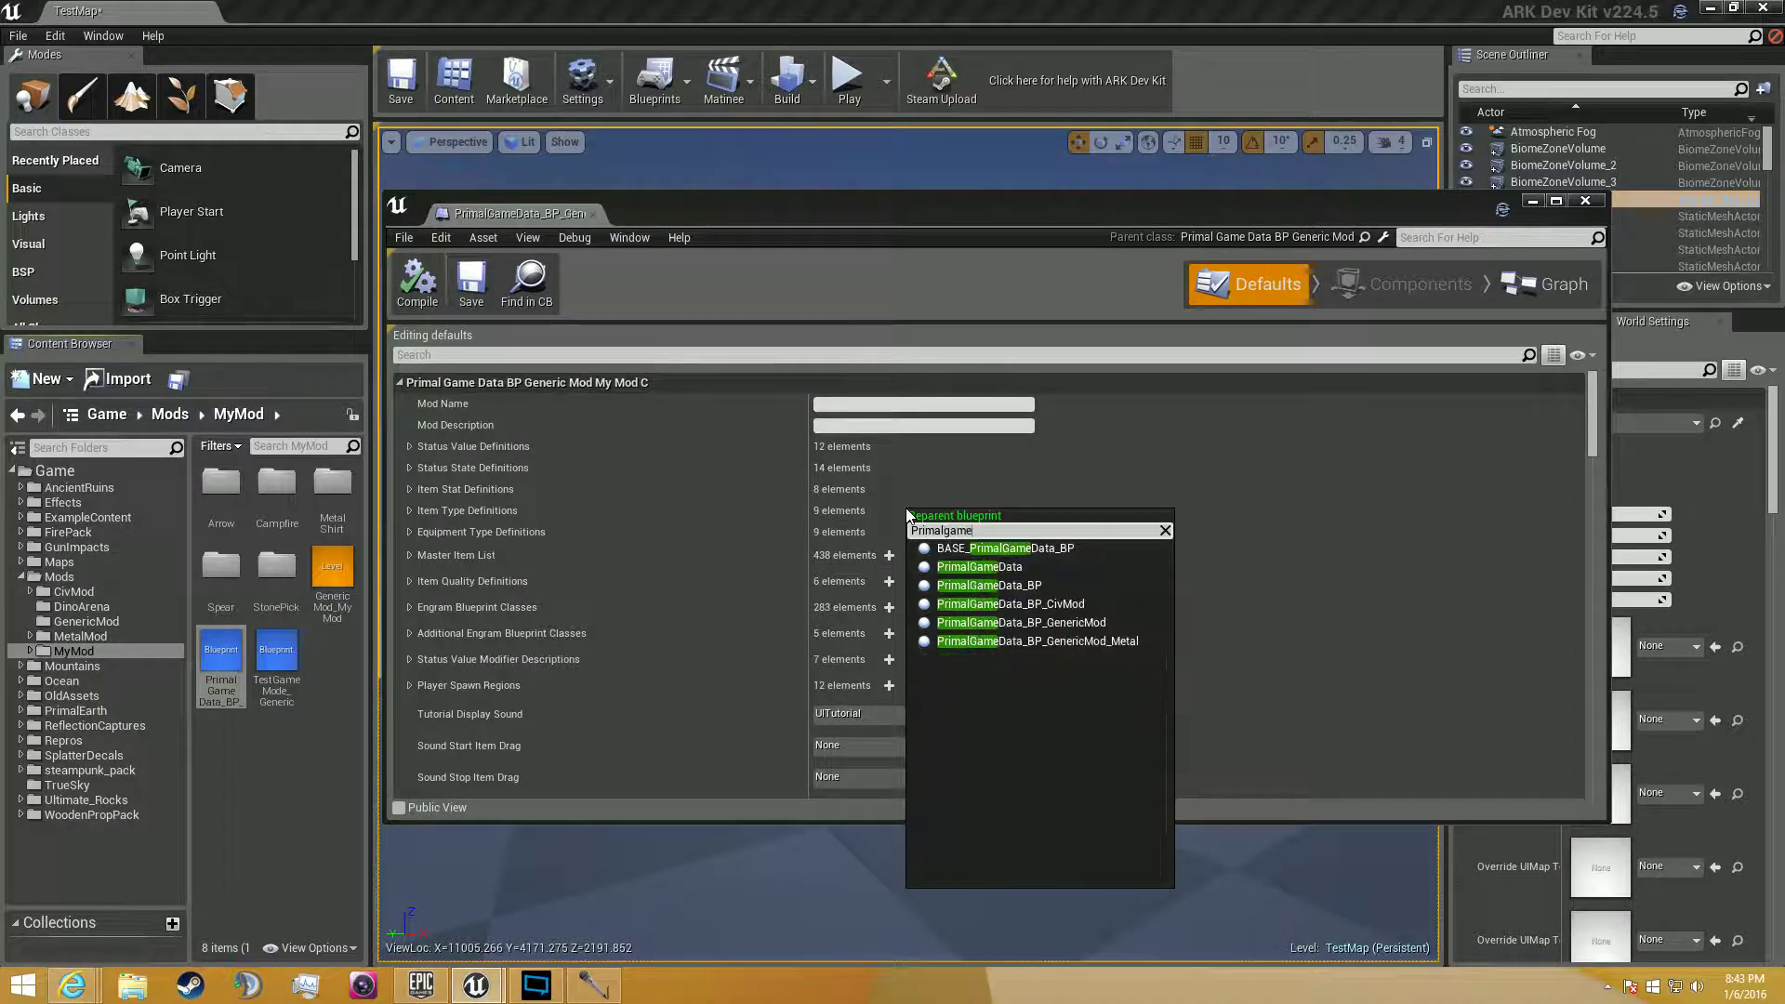
type("data")
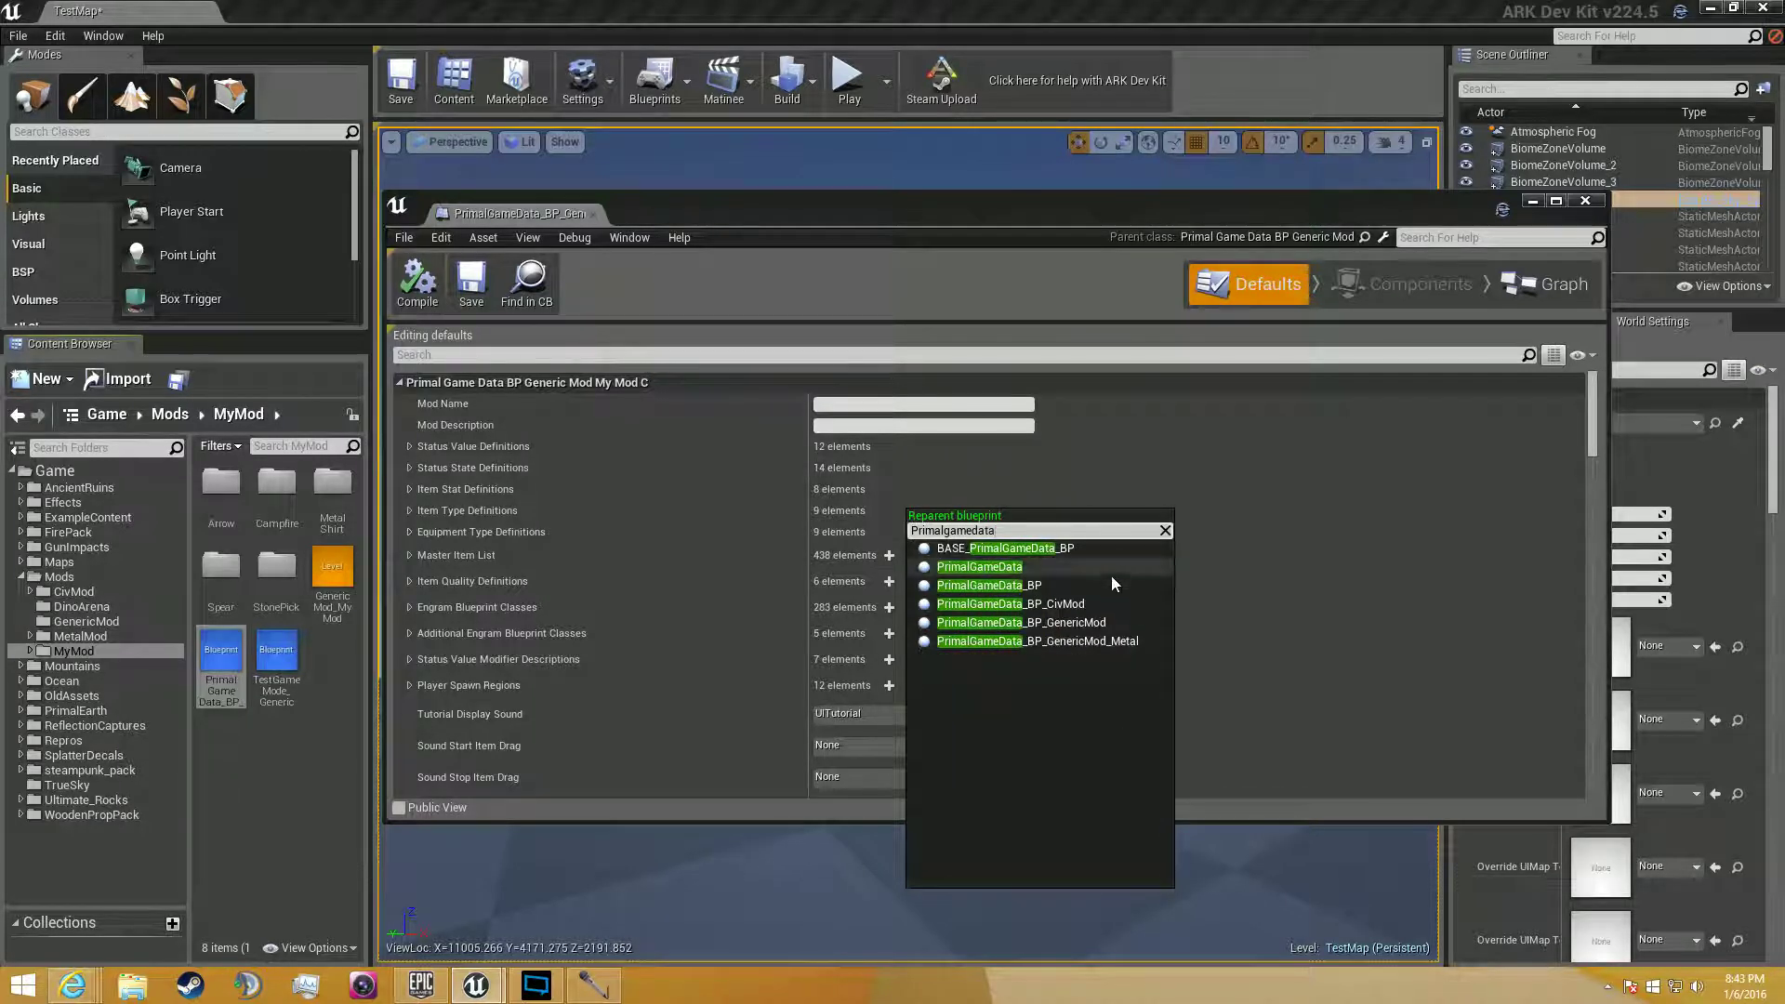
left_click(1005, 550)
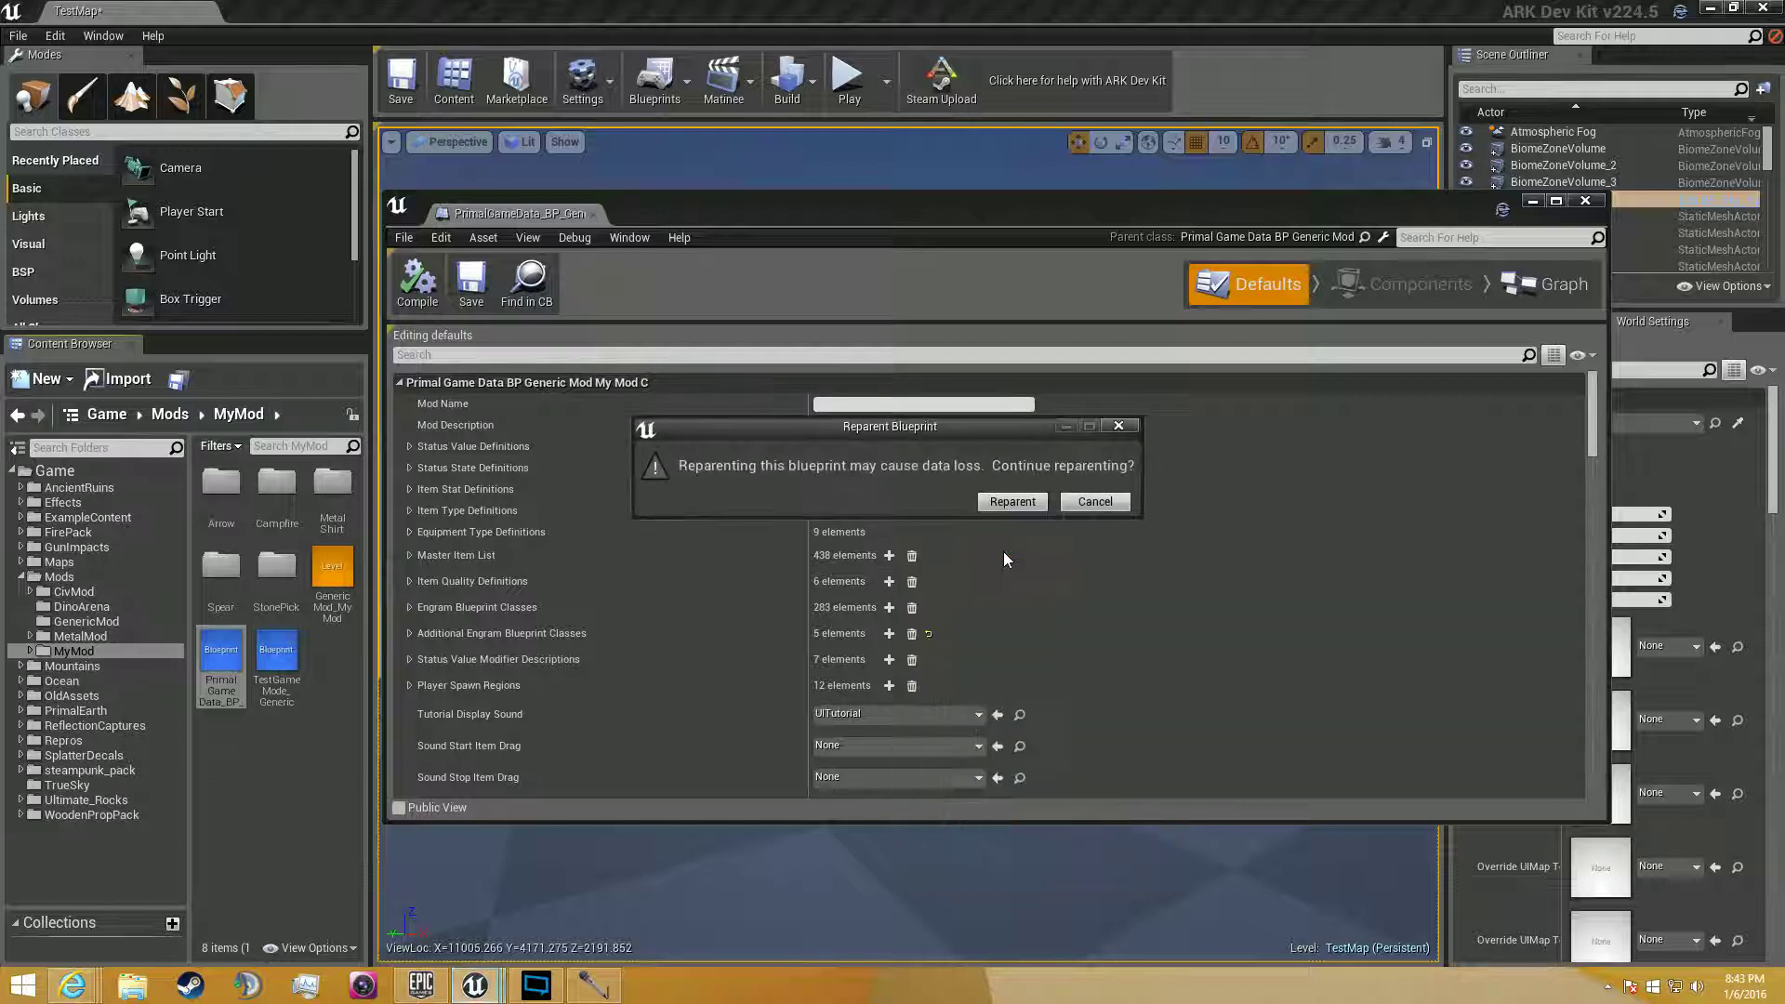
left_click(1027, 501)
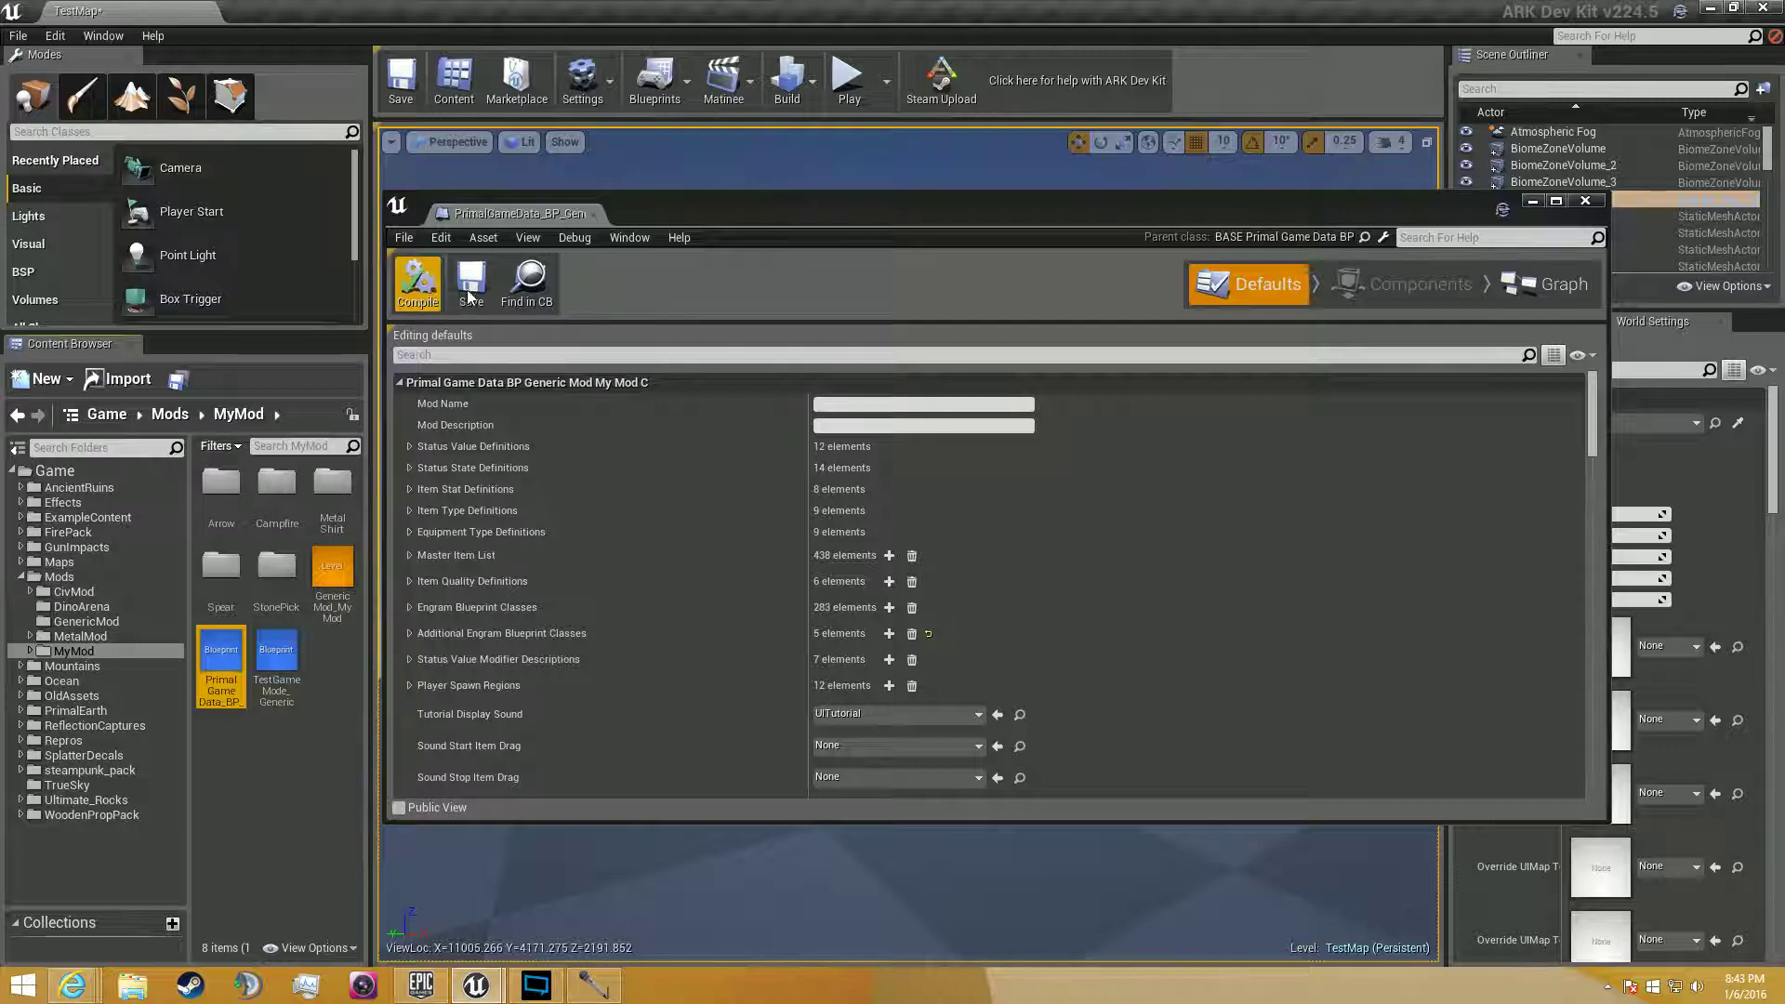
left_click(418, 282)
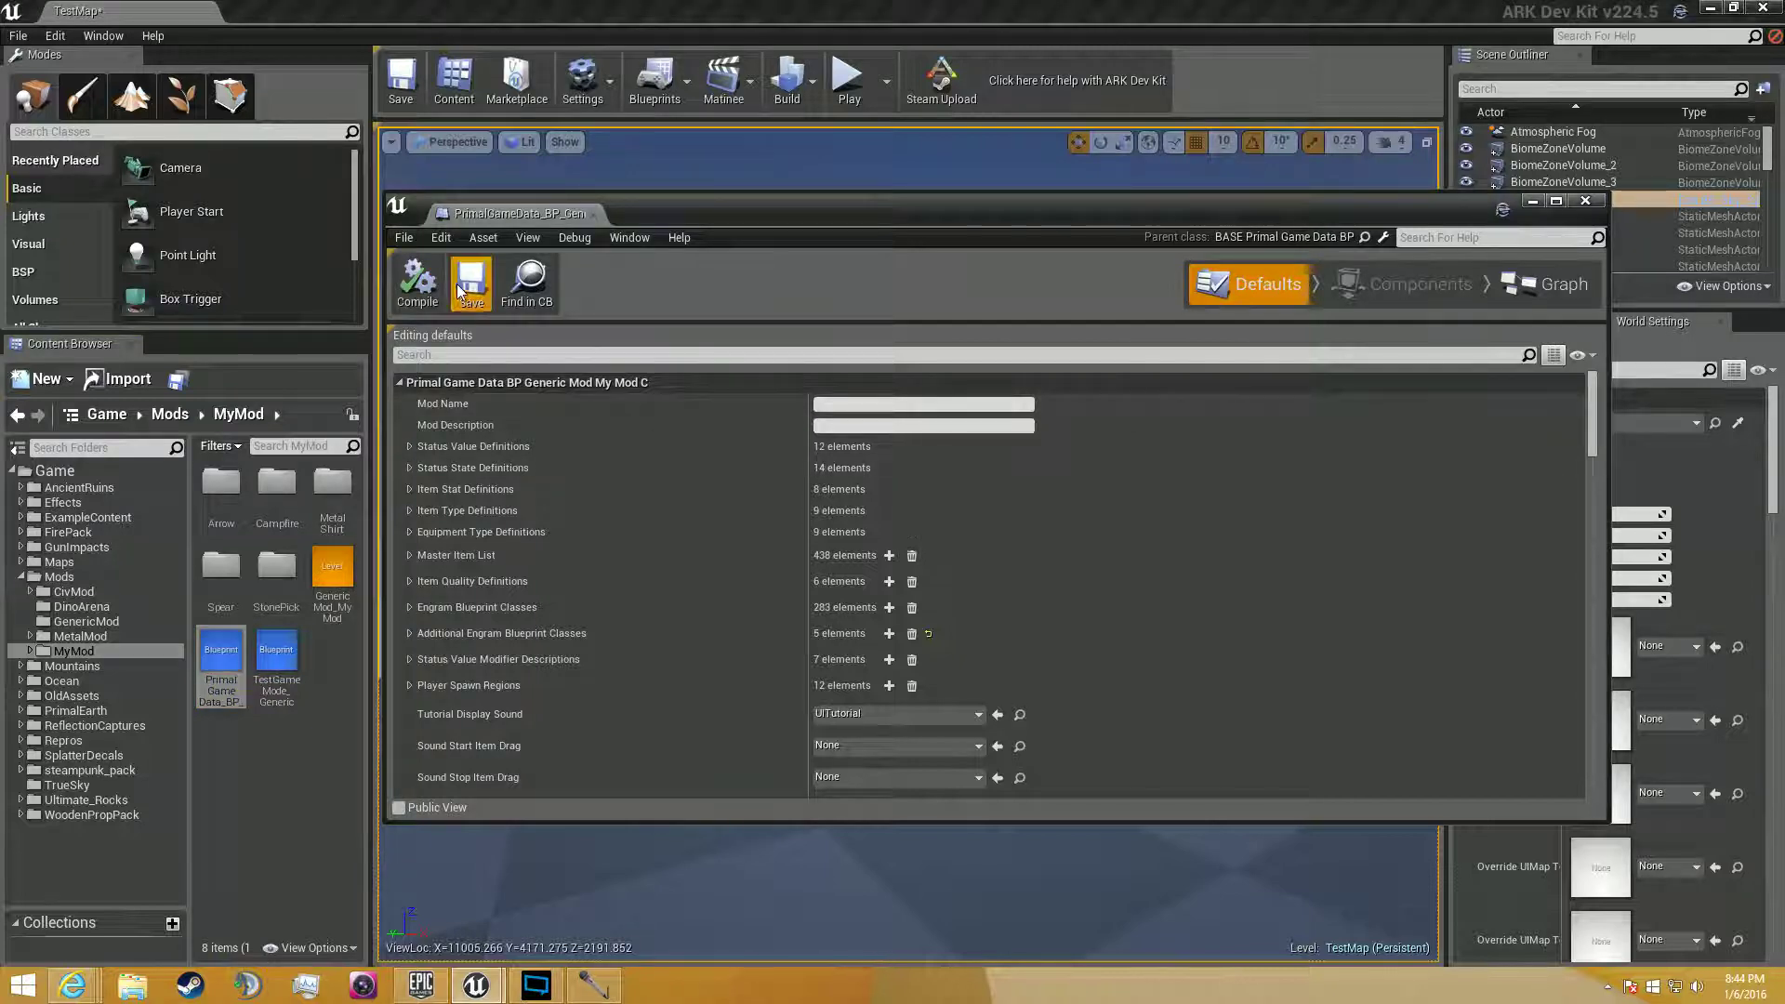
left_click(1586, 201)
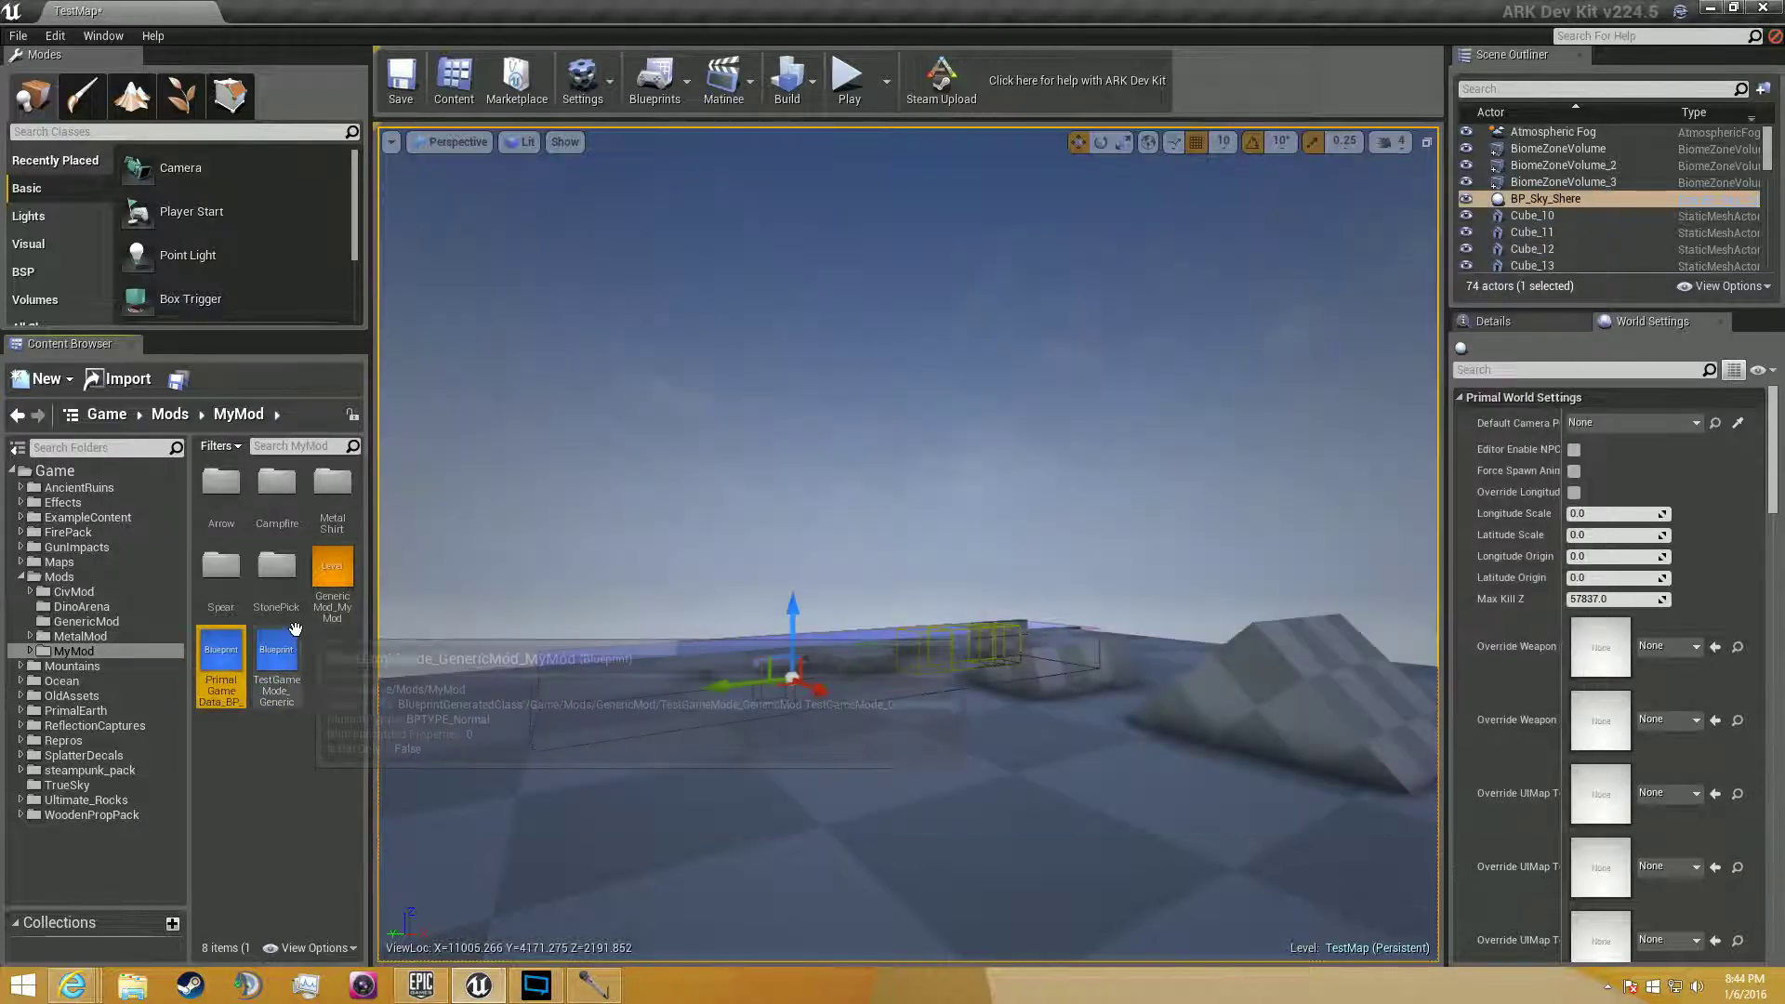
Open the TestGameMode_GenericMod blueprint and search parent classes for 'Testgamemod'.
left_click(290, 638)
double_click(290, 638)
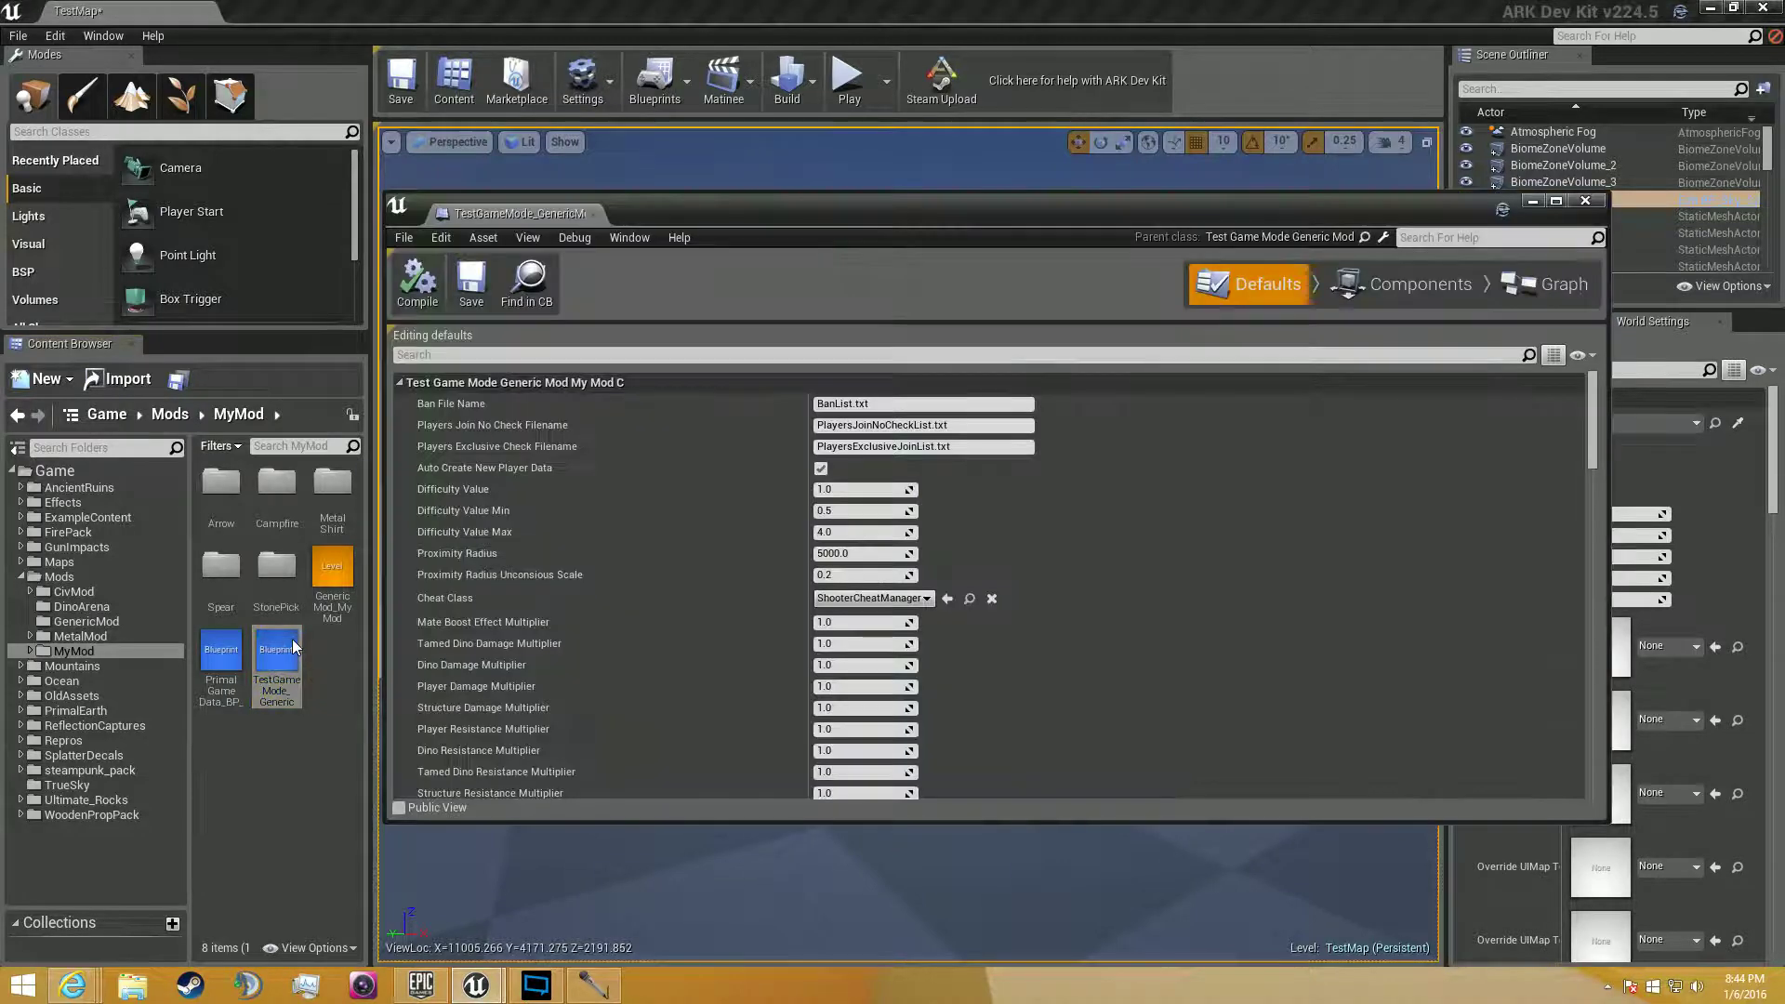
left_click(404, 238)
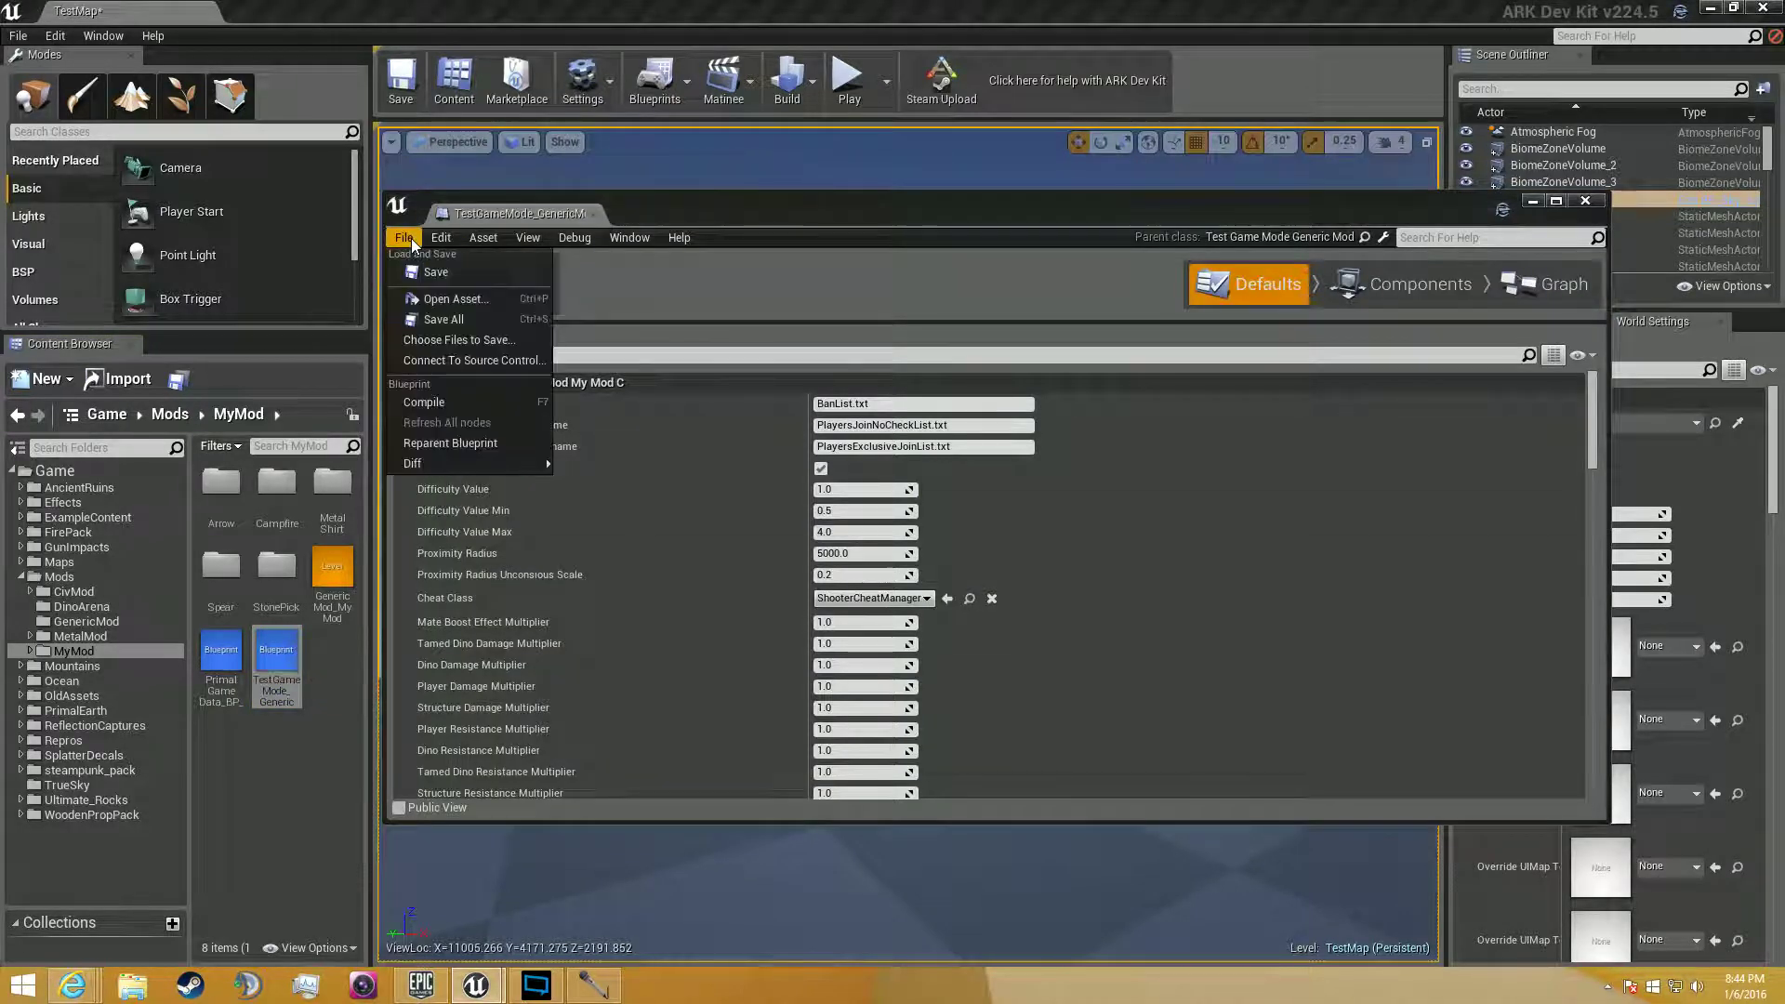
left_click(449, 442)
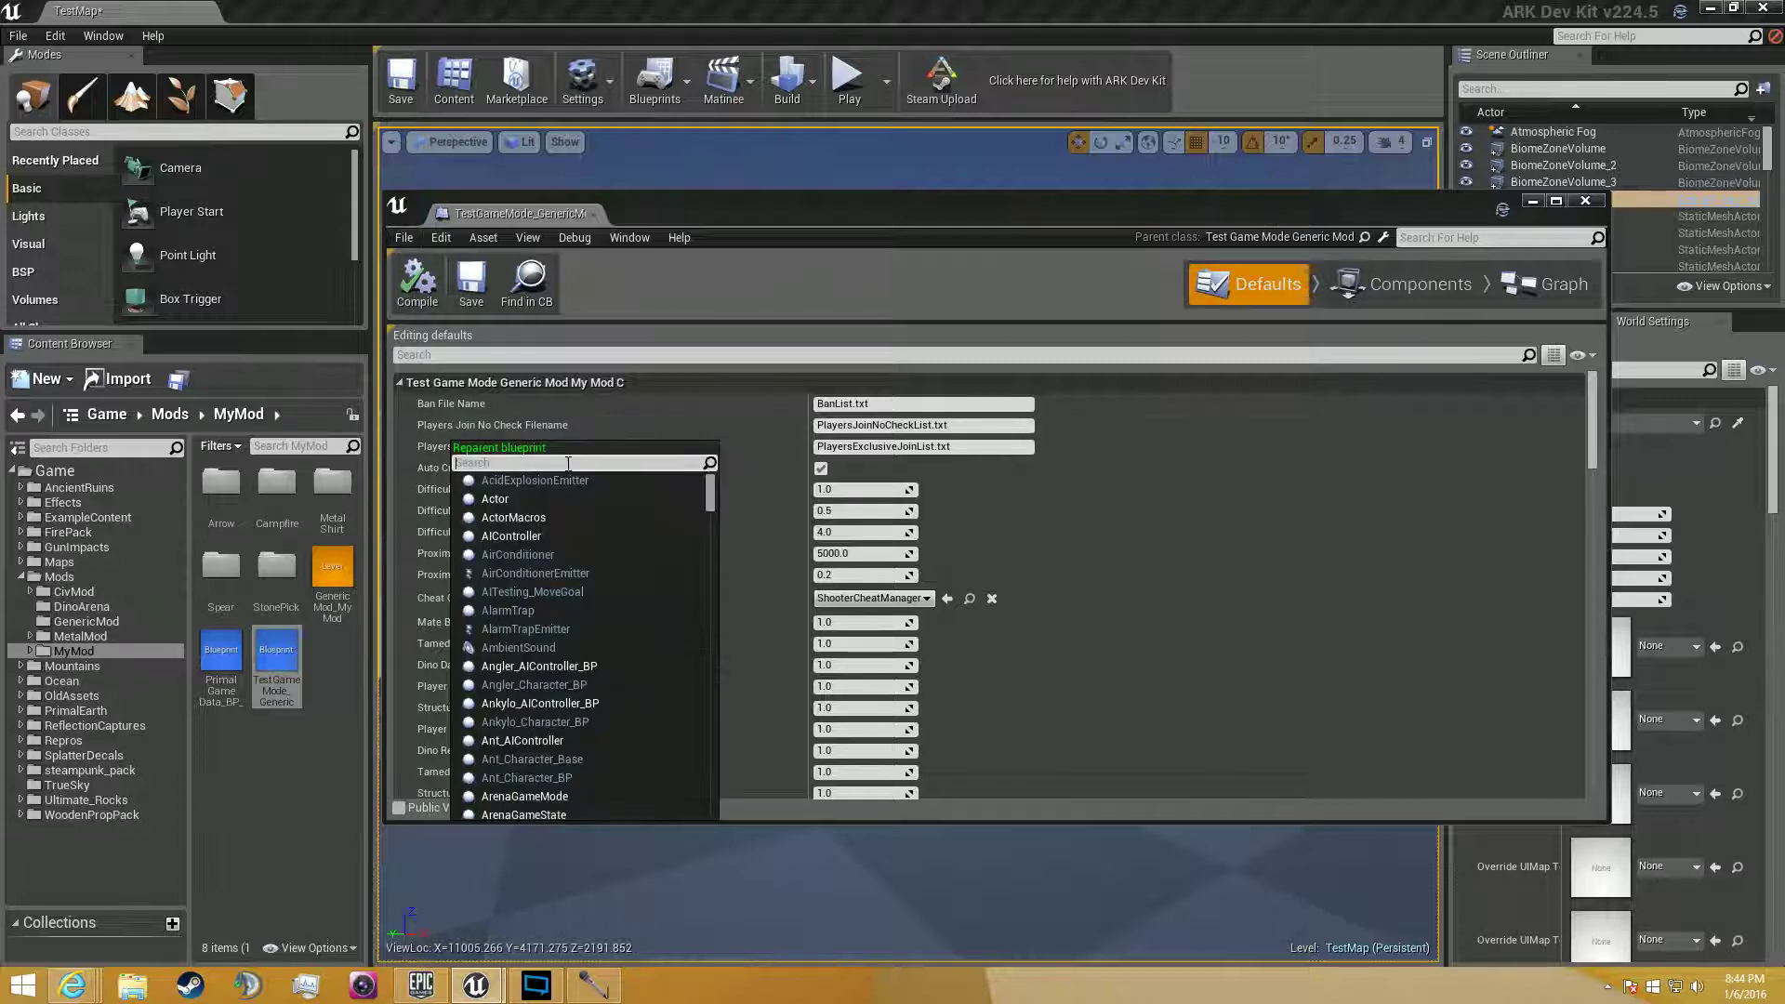
type("Testgamemode")
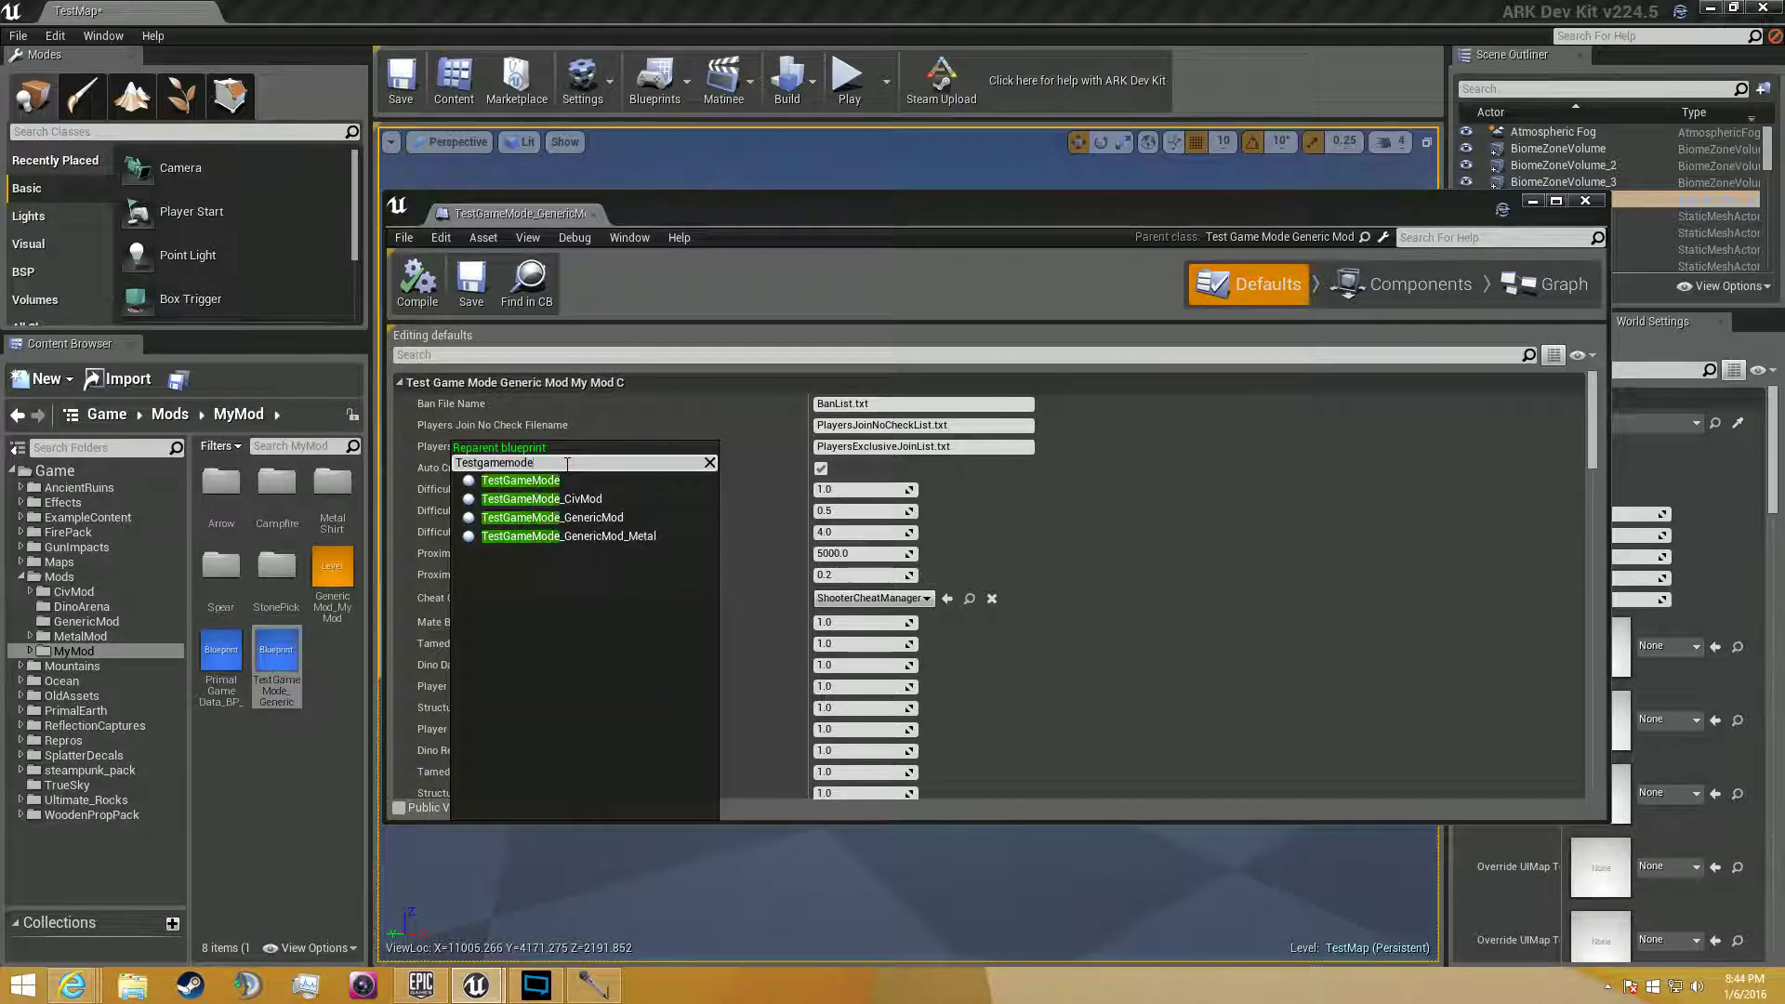
key("BackSpace")
key("BackSpace")
key("BackSpace")
key("BackSpace")
key("BackSpace")
key("BackSpace")
key("BackSpace")
key("BackSpace")
key("BackSpace")
key("BackSpace")
key("BackSpace")
type("Ba")
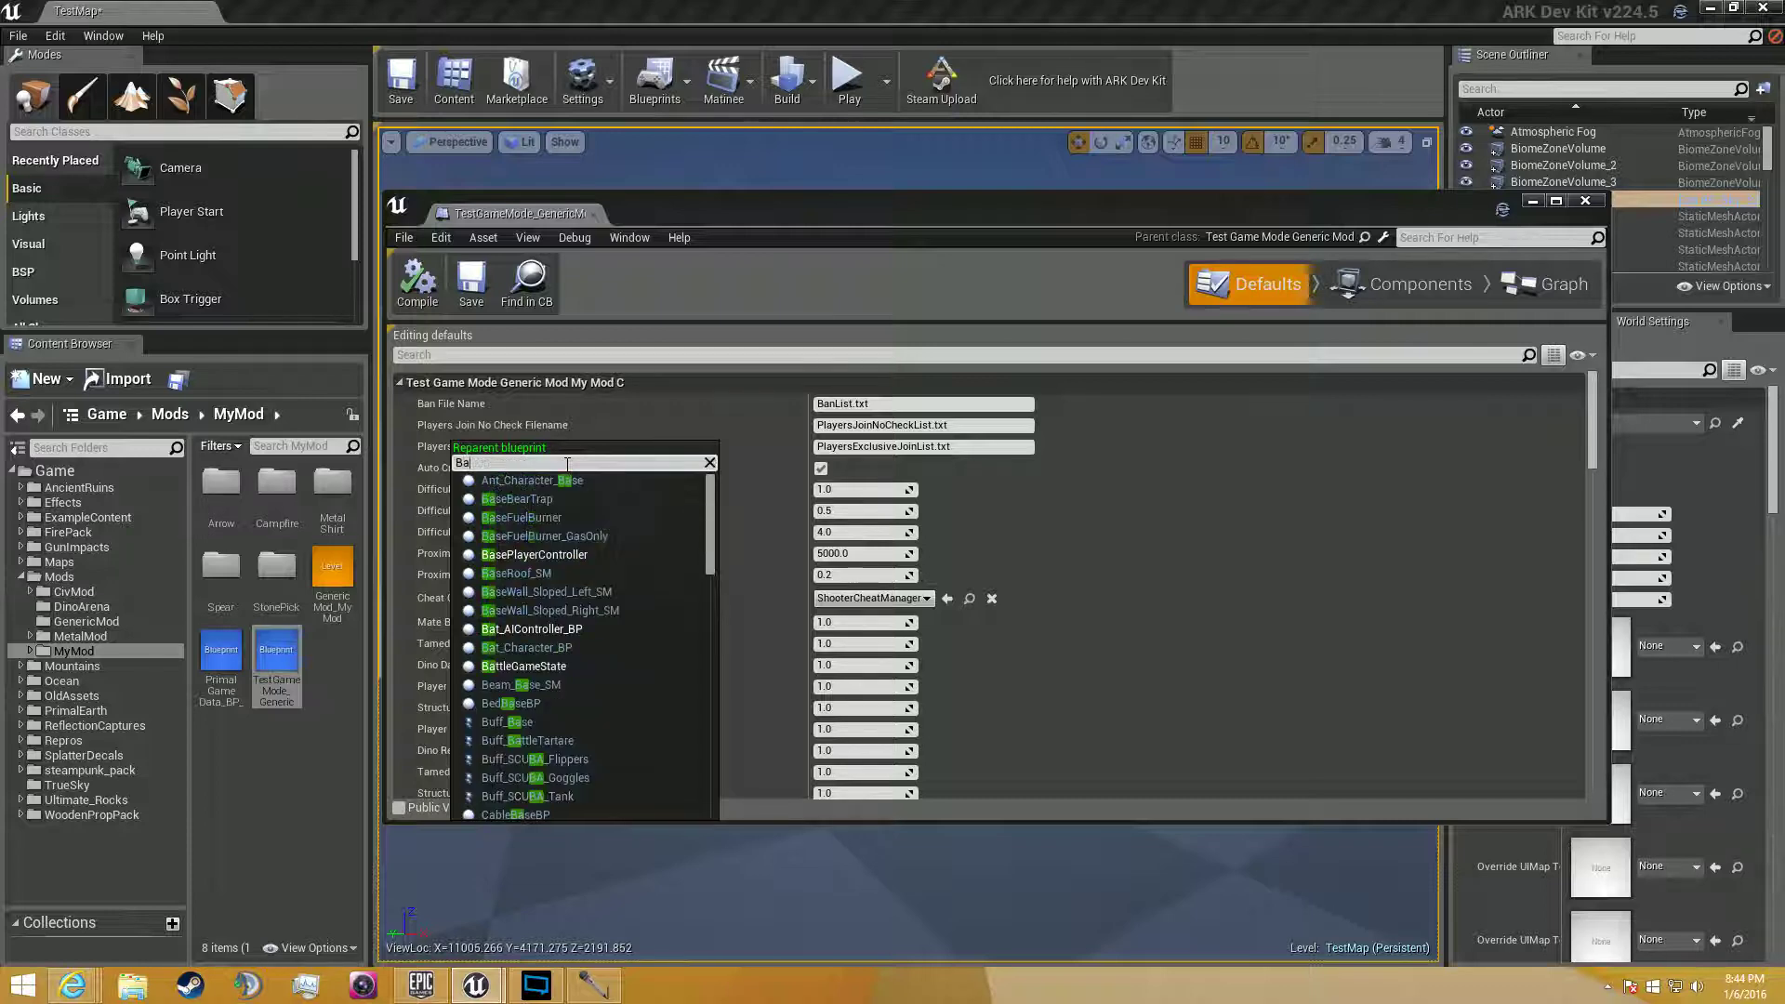
type("setes")
key("BackSpace")
key("BackSpace")
key("BackSpace")
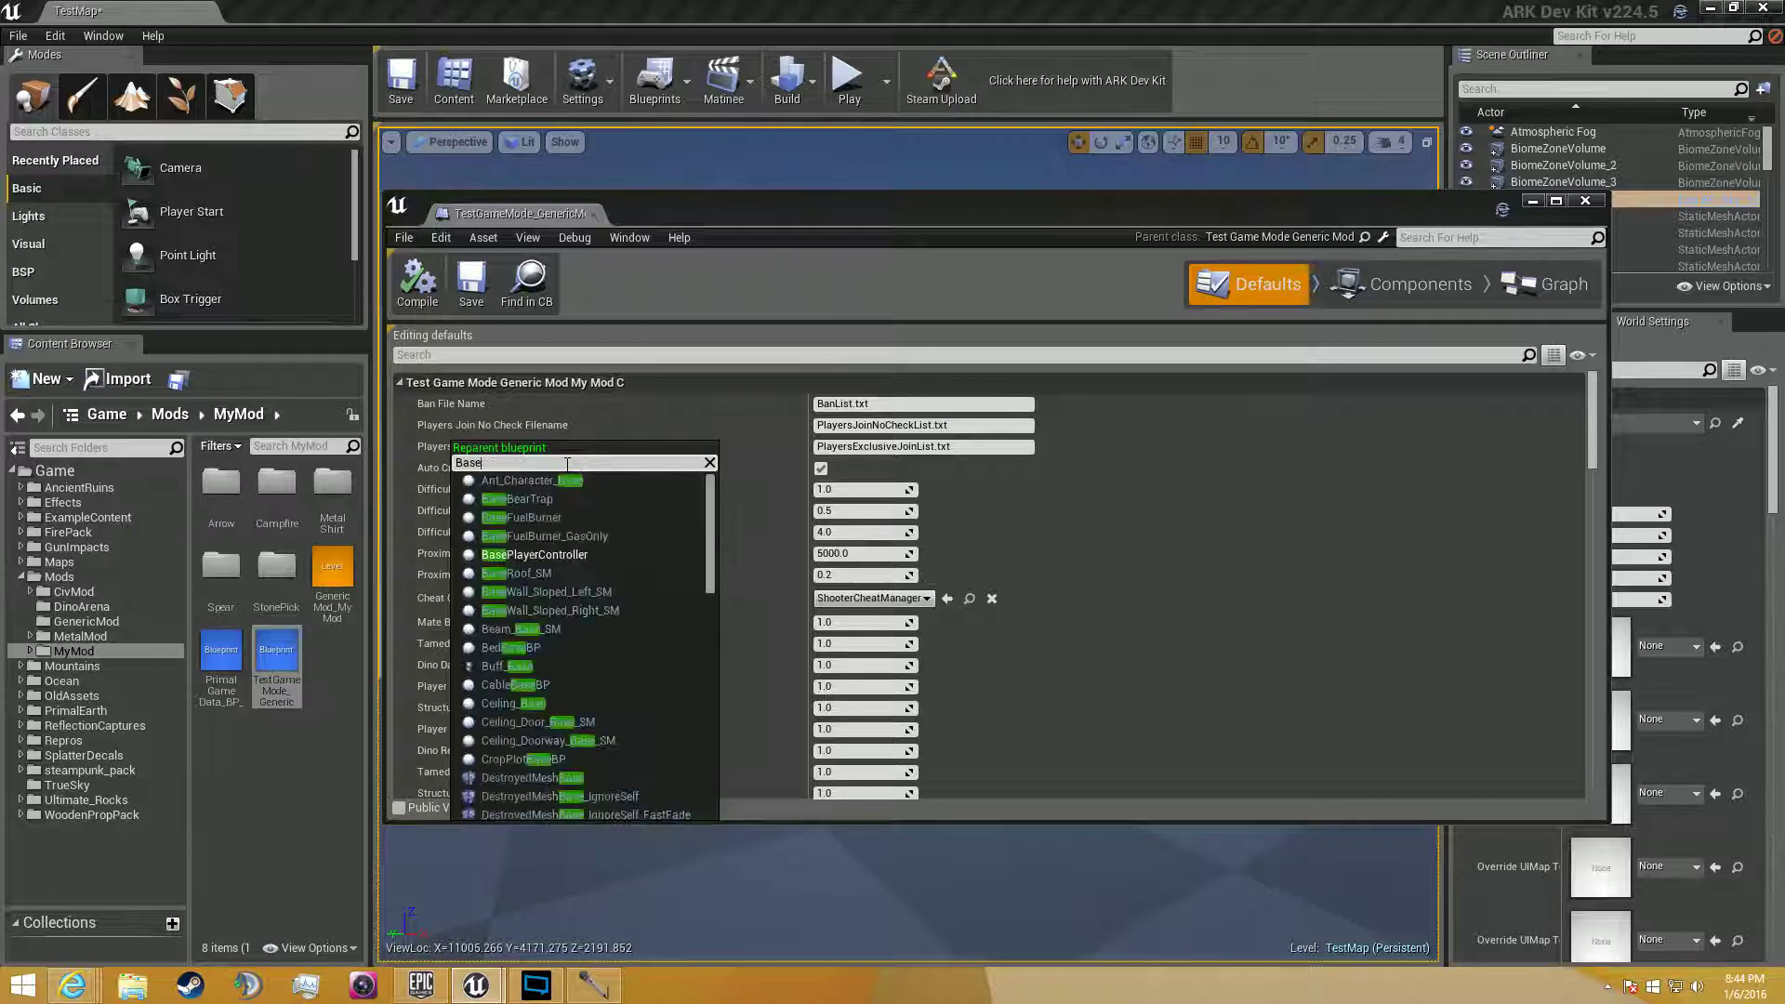
type("_tes")
key("BackSpace")
key("BackSpace")
key("BackSpace")
key("BackSpace")
key("BackSpace")
key("BackSpace")
key("BackSpace")
key("BackSpace")
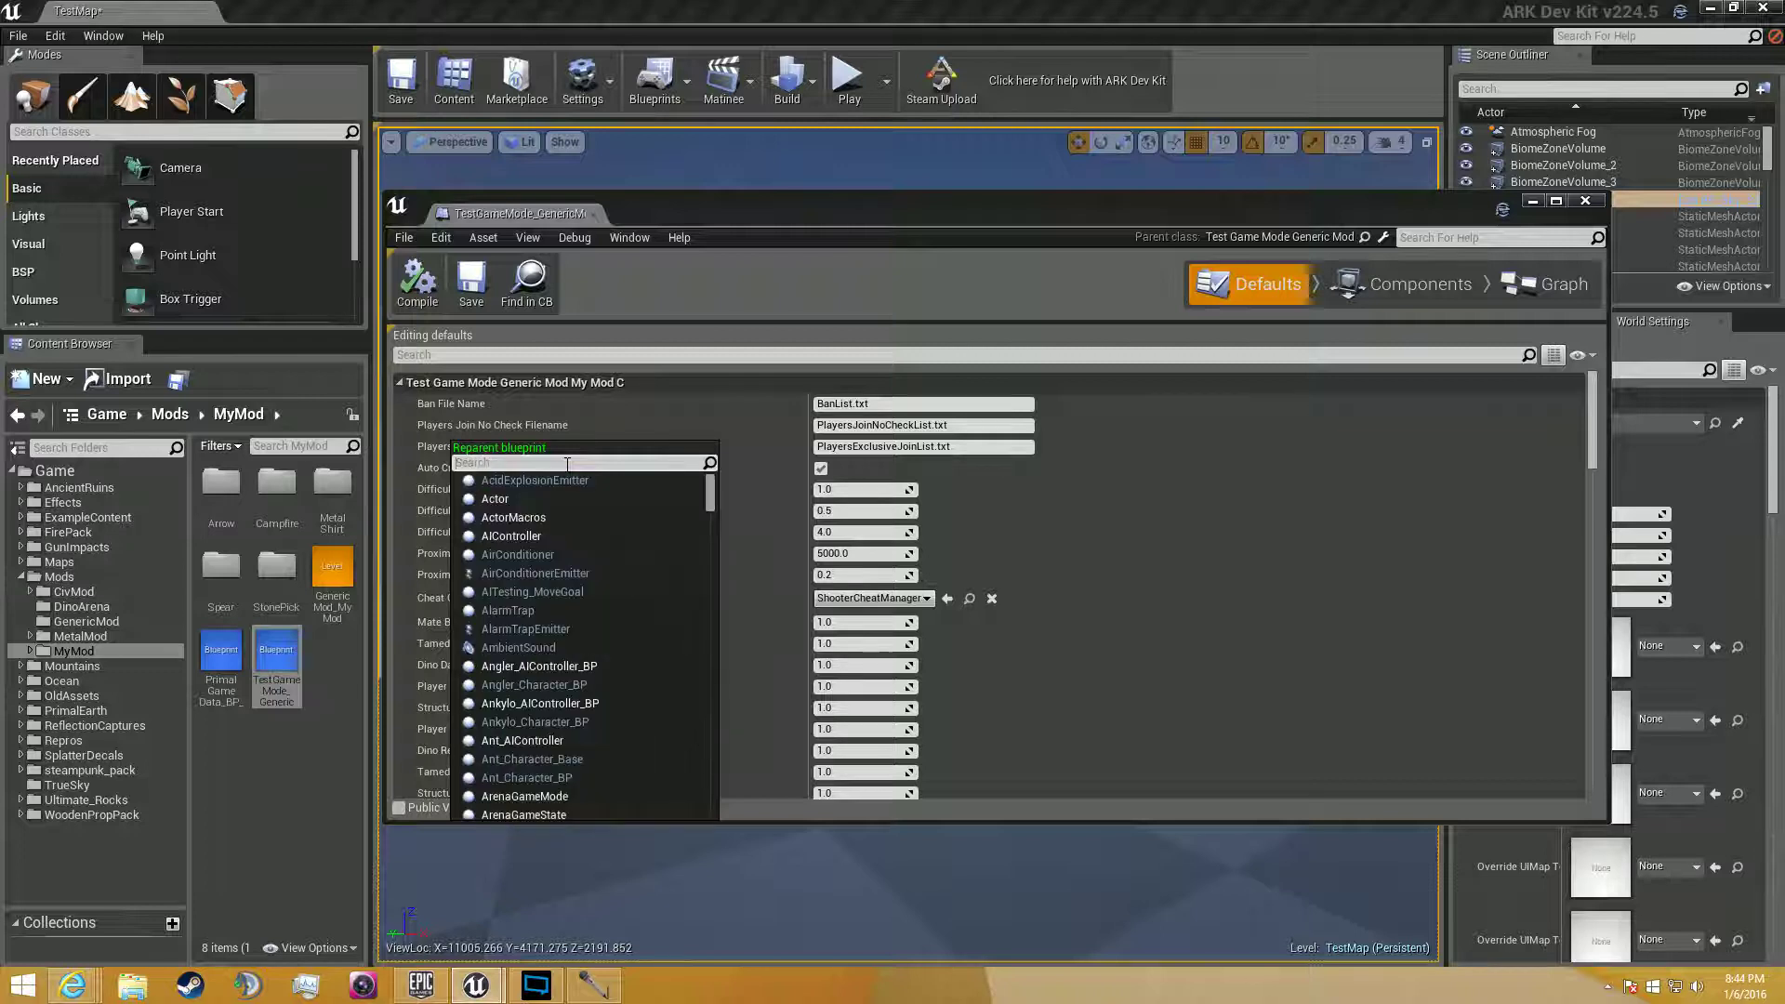
type("Testgame")
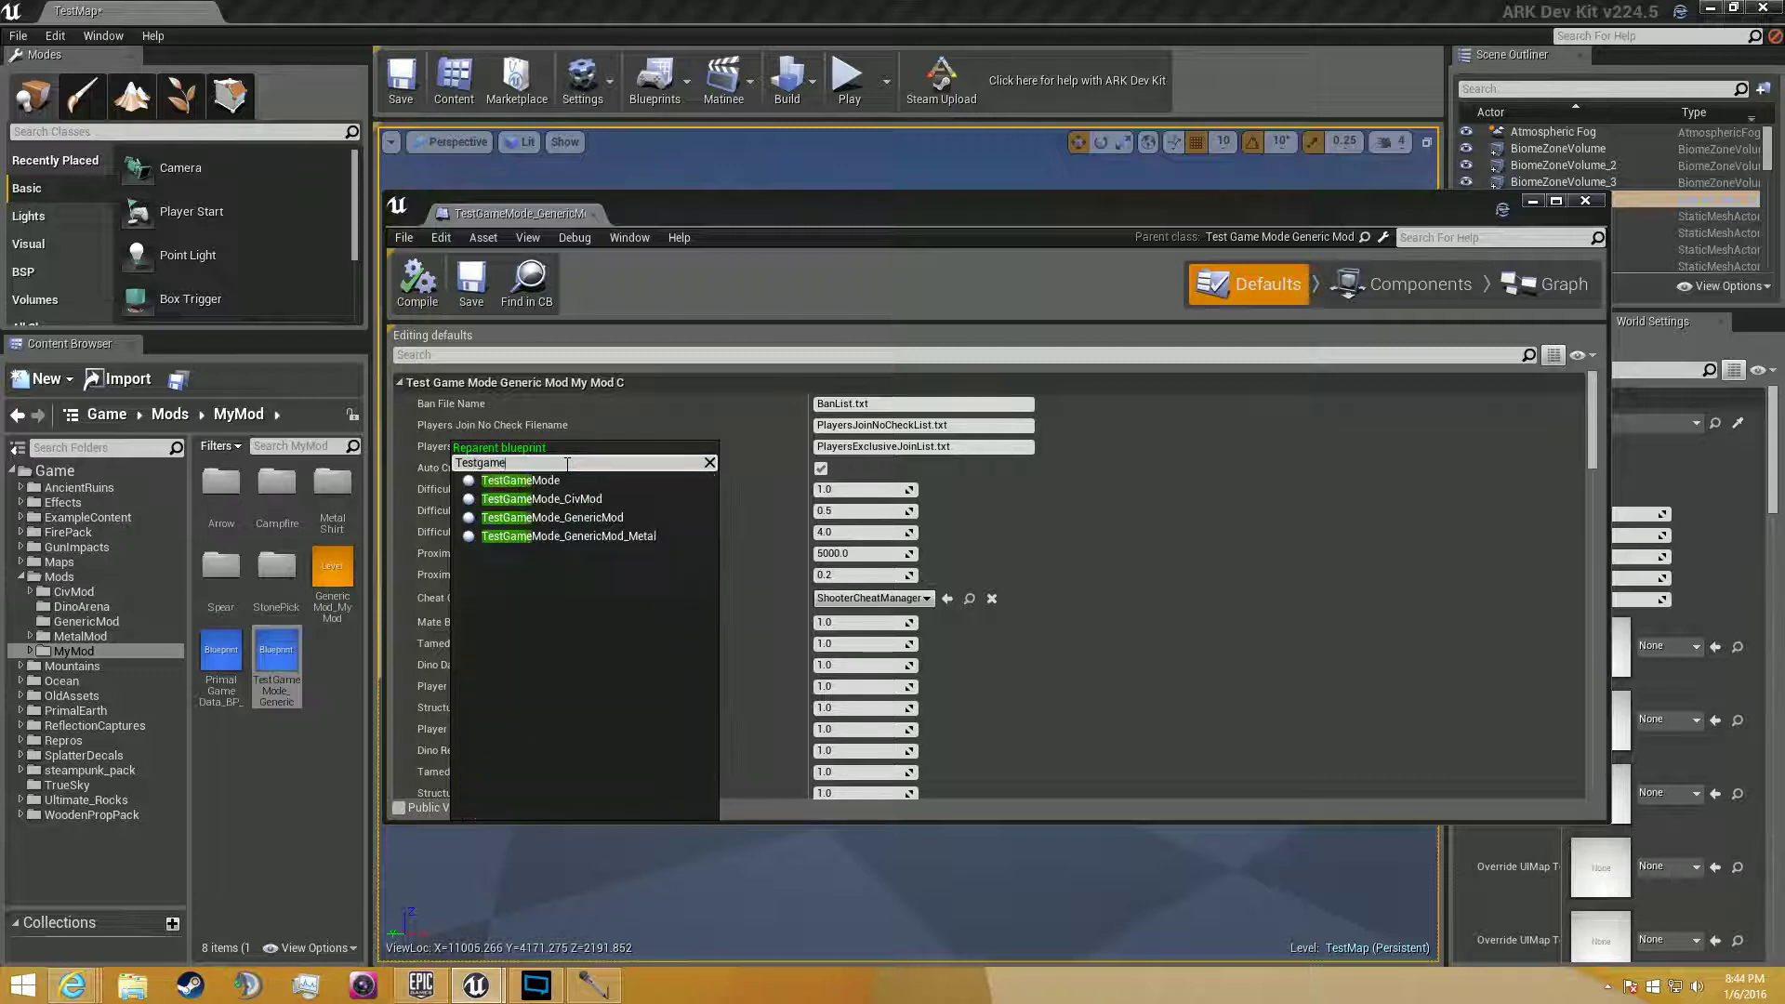
type("mode")
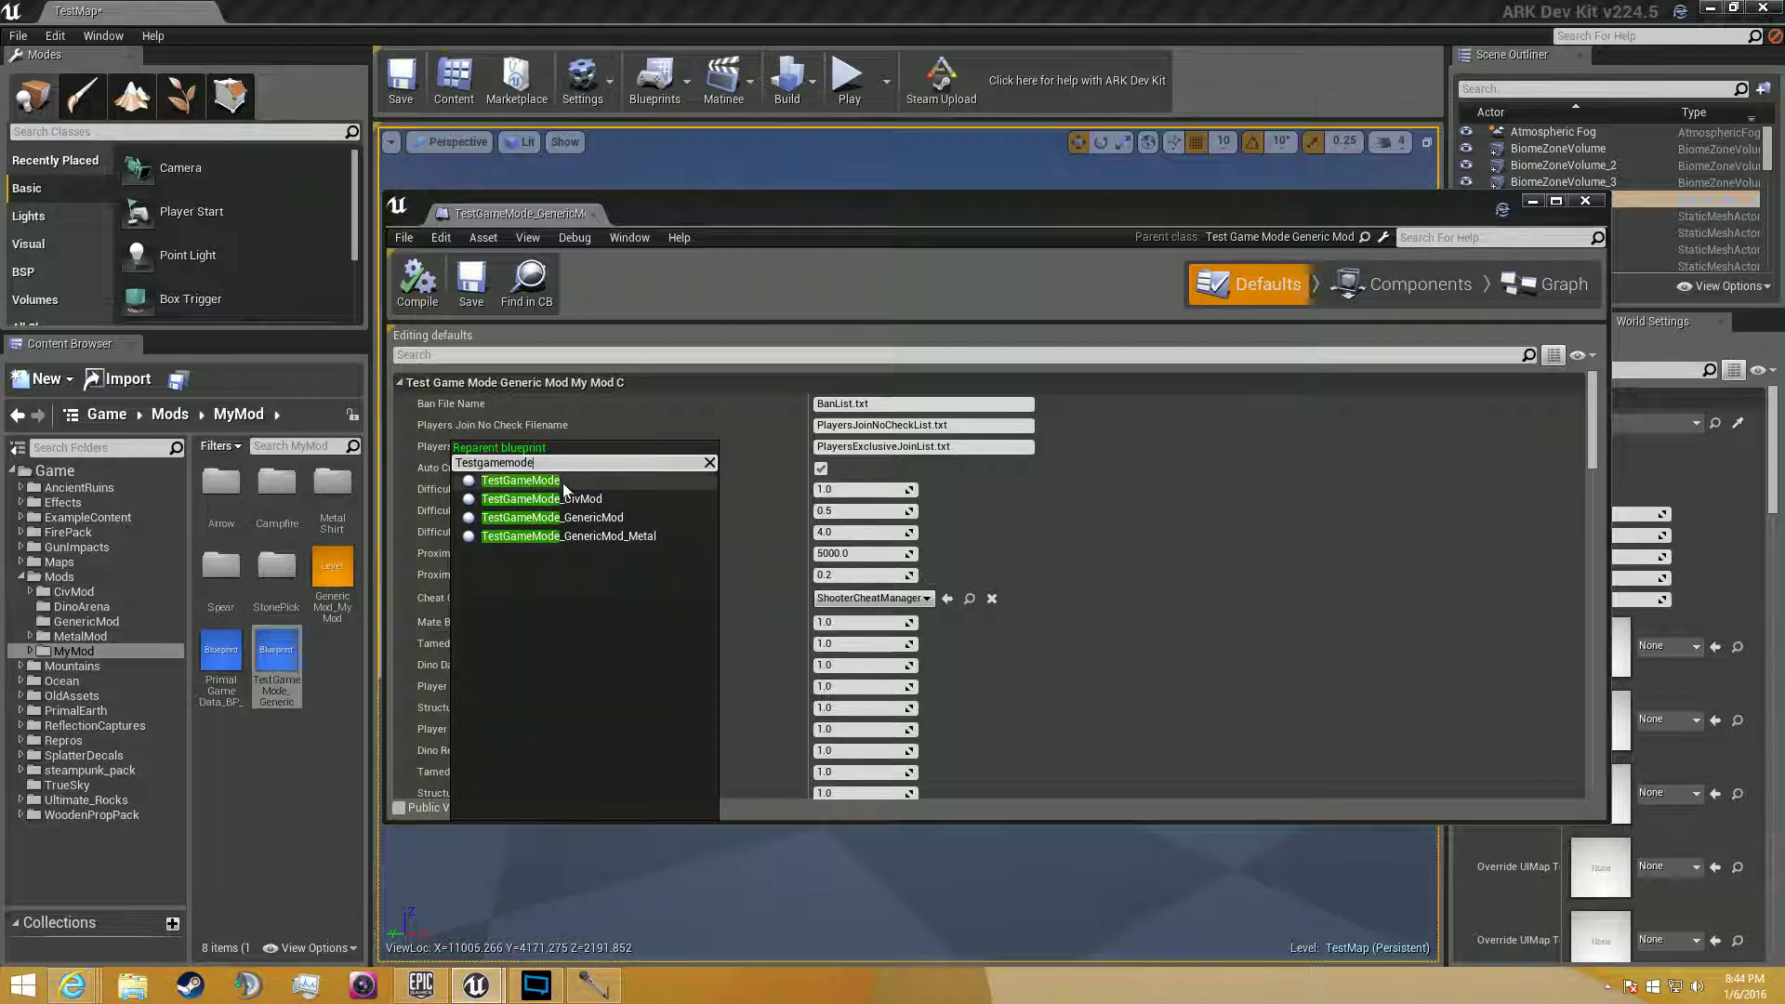
Reparent the game mode blueprint to TestGameMode, confirm, and save it.
left_click(563, 484)
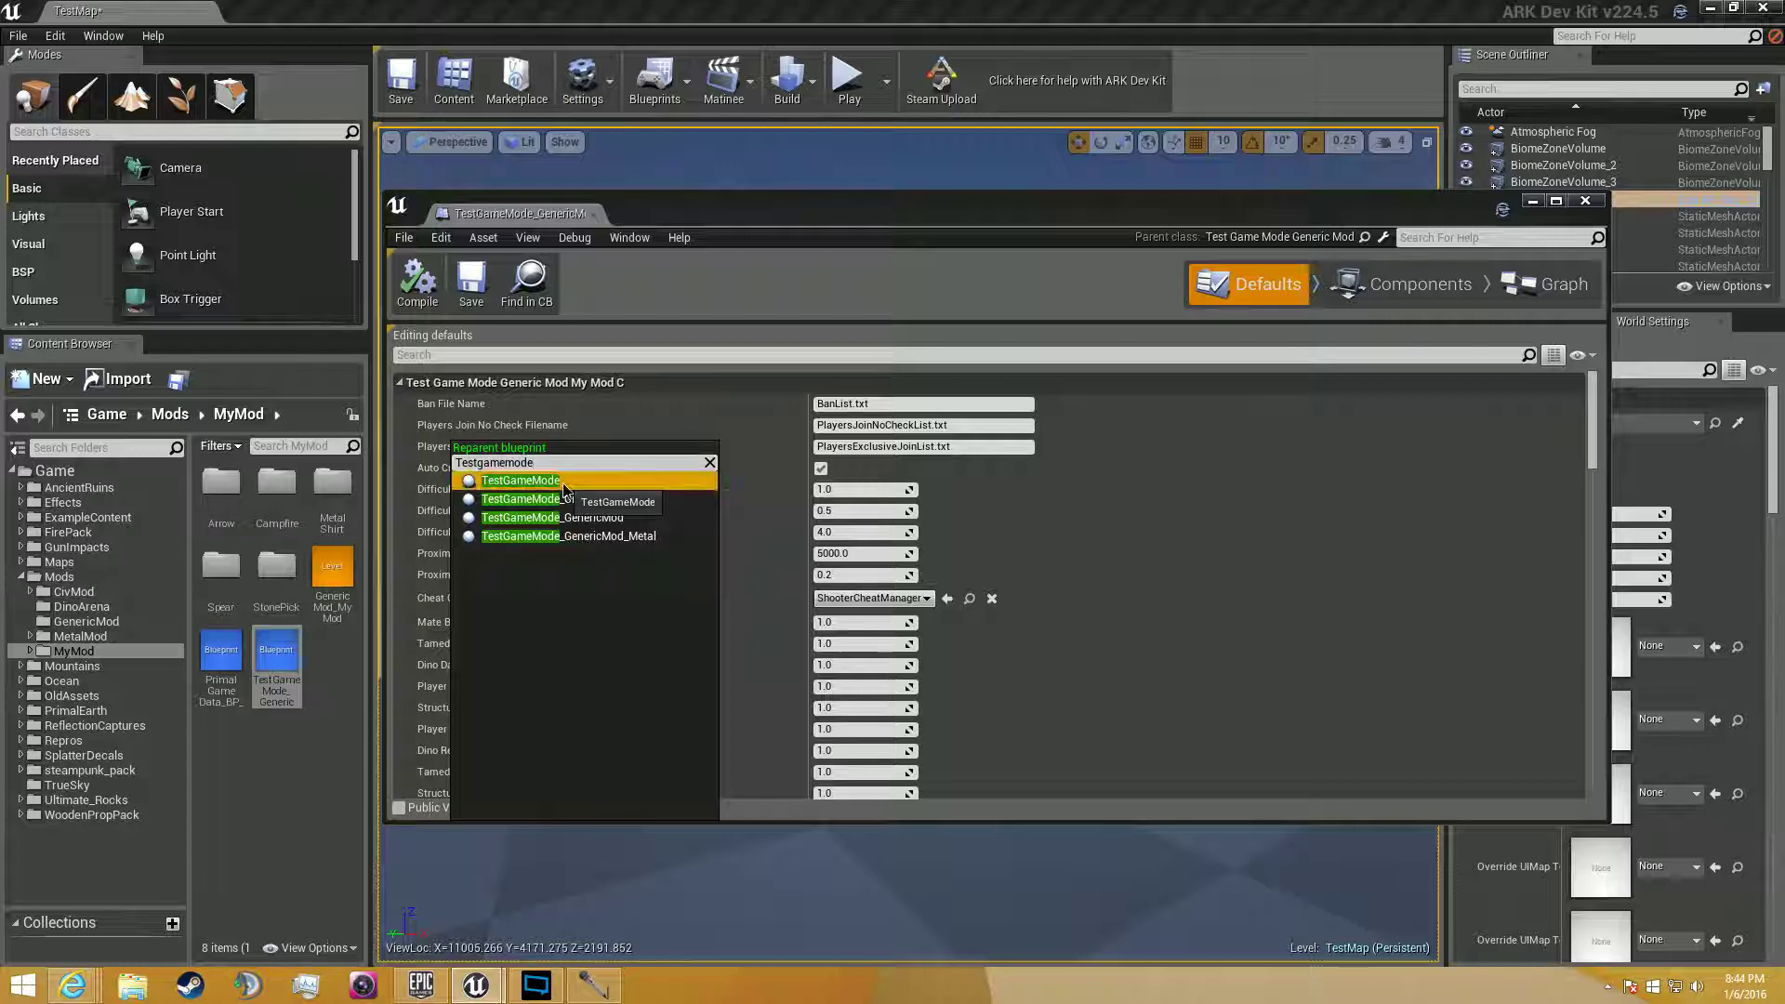
left_click(1017, 502)
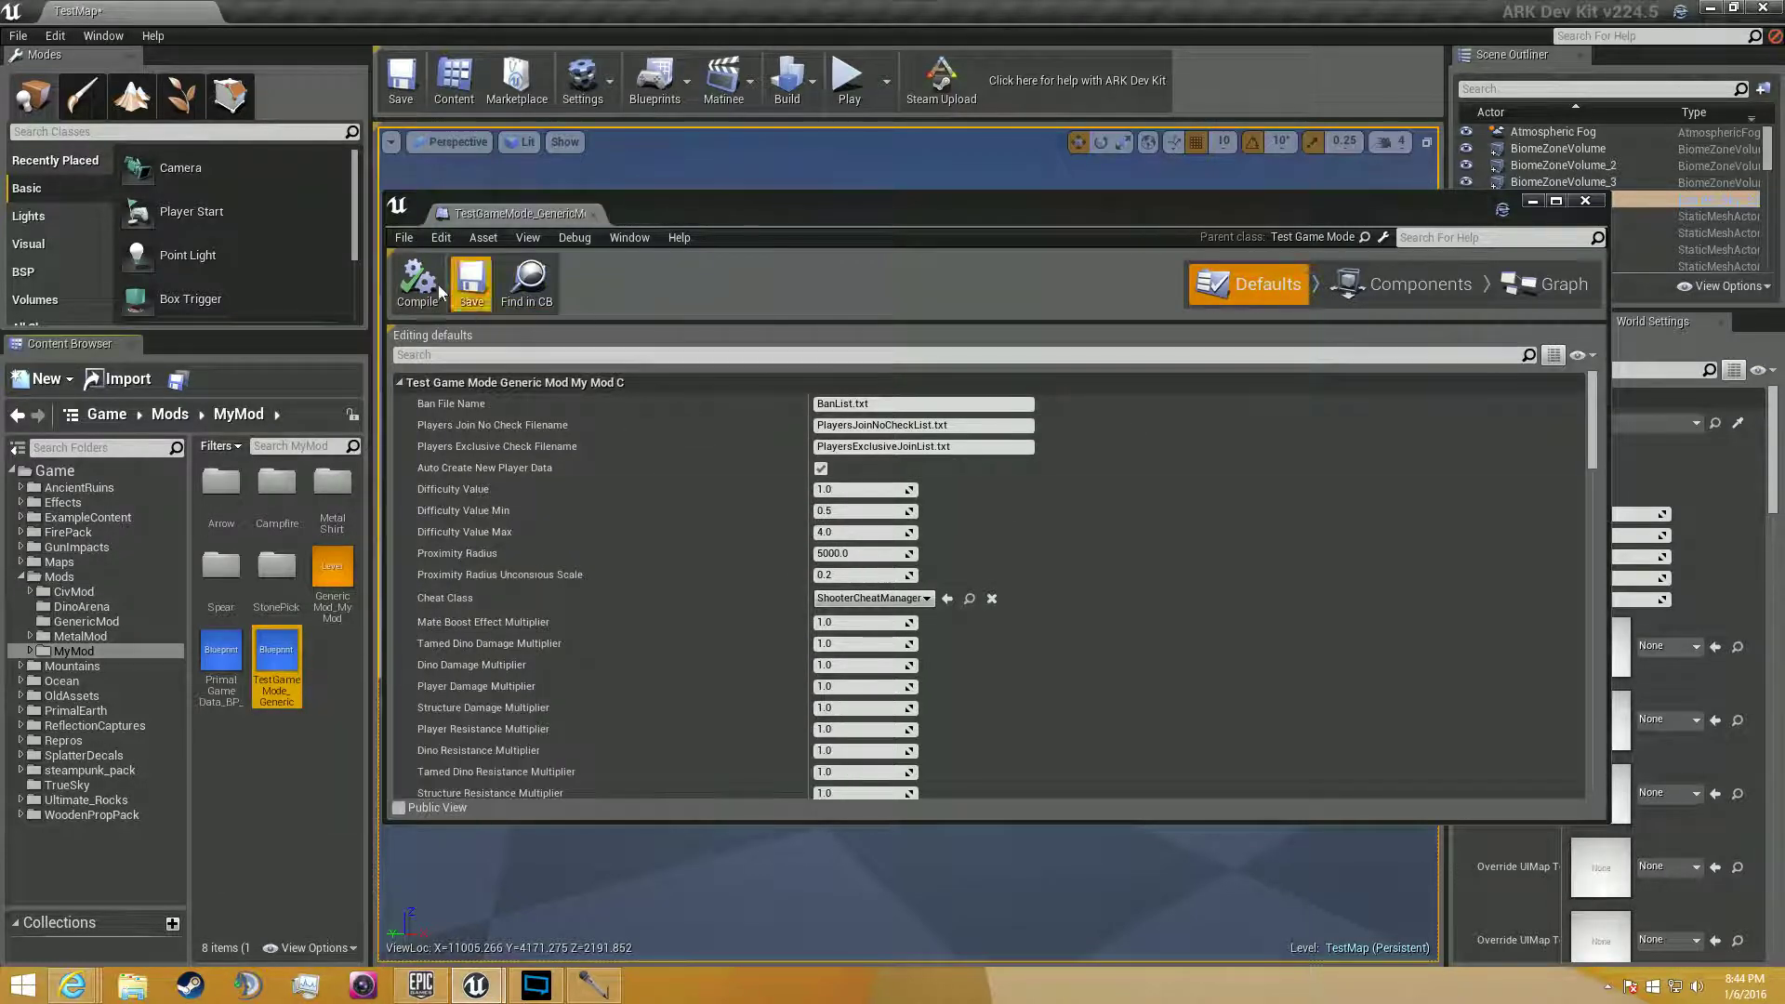
left_click(469, 281)
Close the game mode editor and reopen PrimalGameData_BP to browse its default lists.
left_click(261, 667)
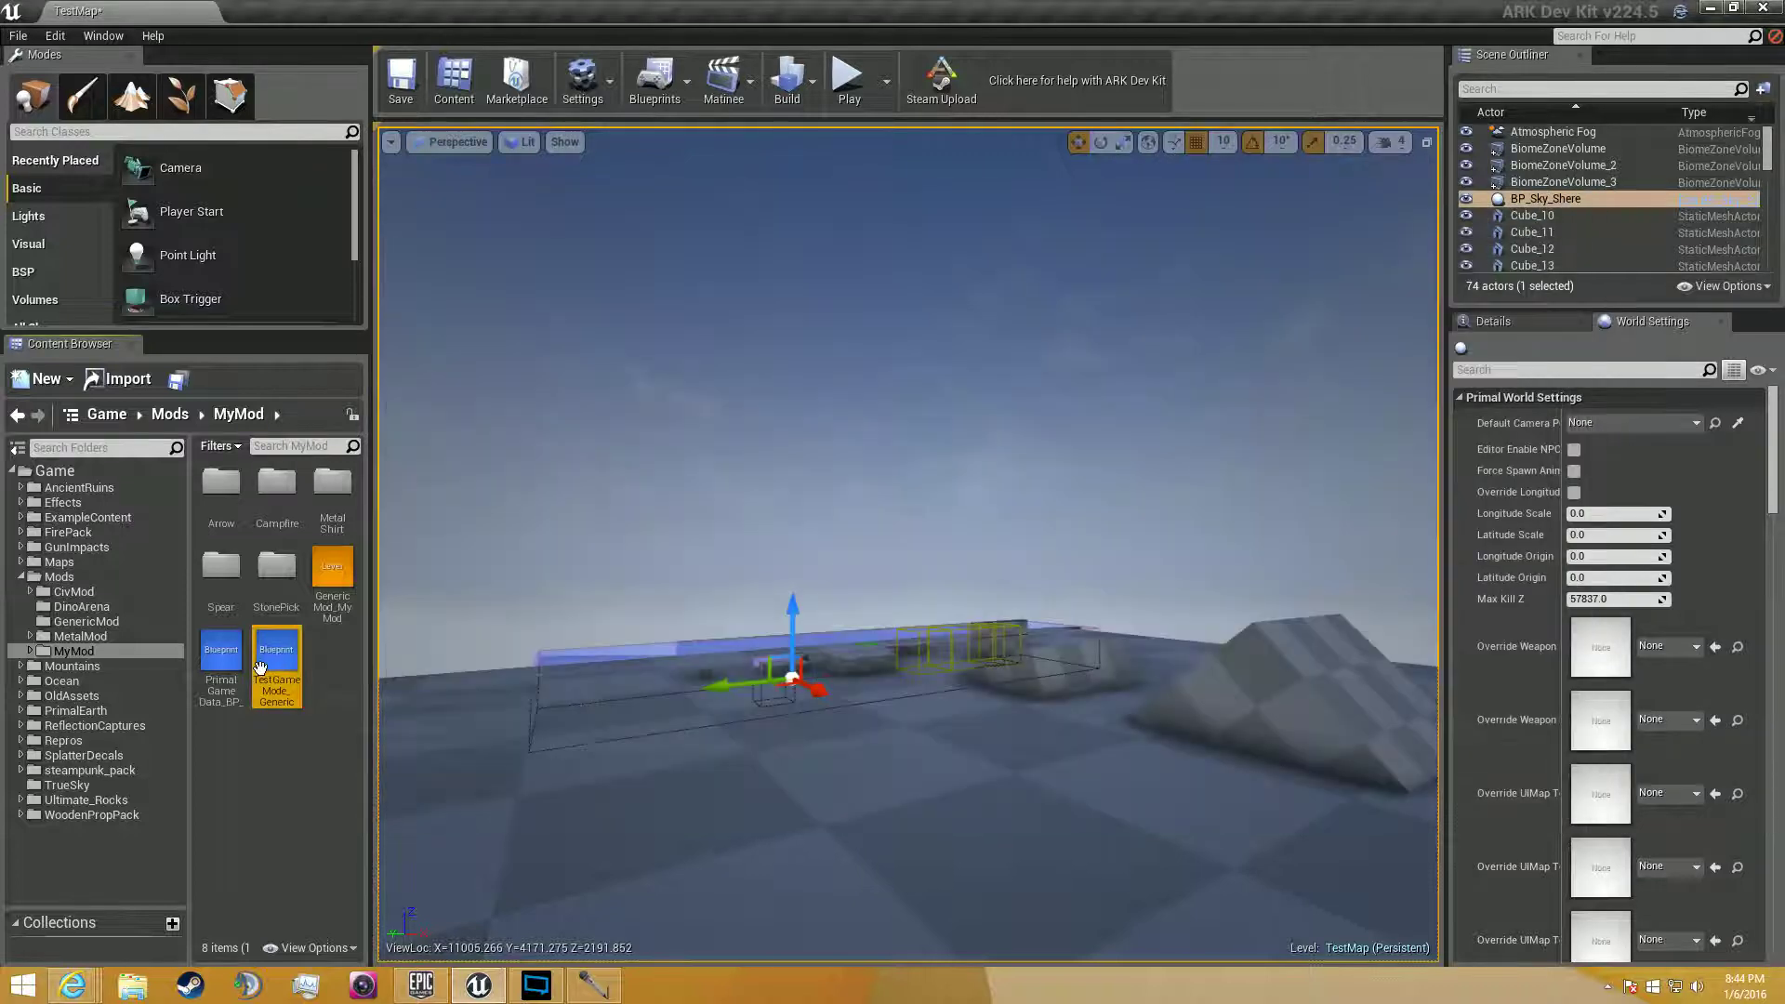
left_click(223, 662)
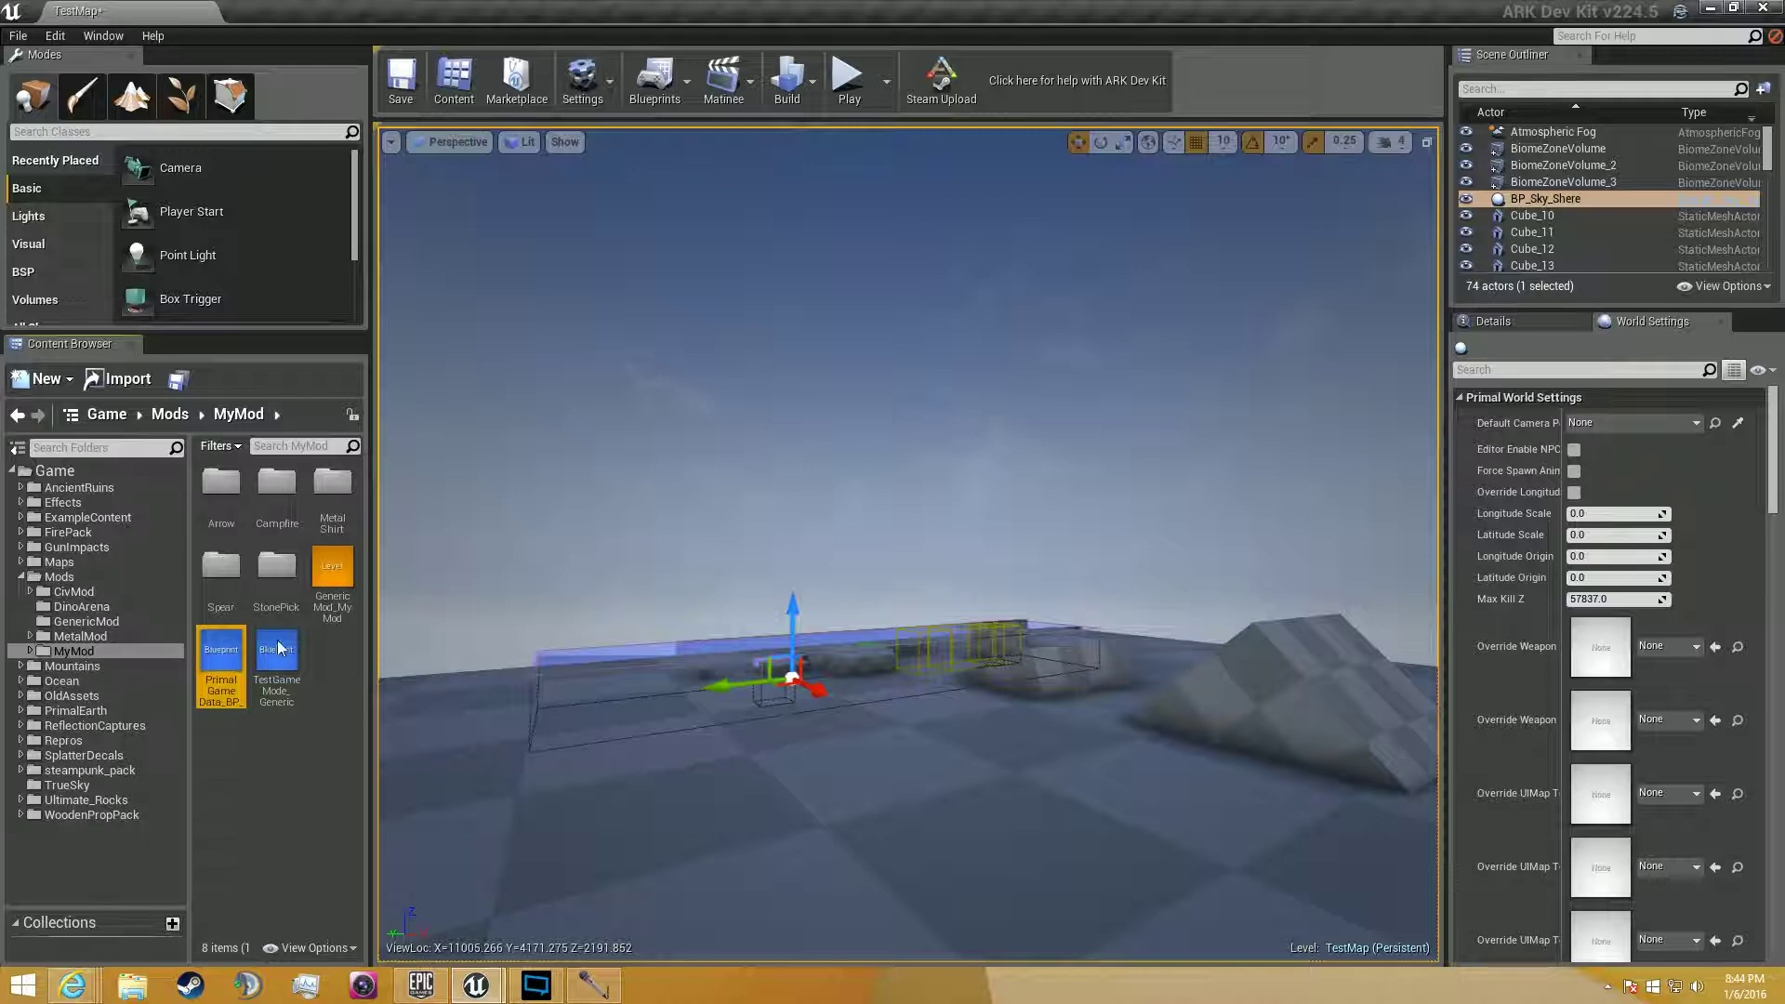
double_click(245, 685)
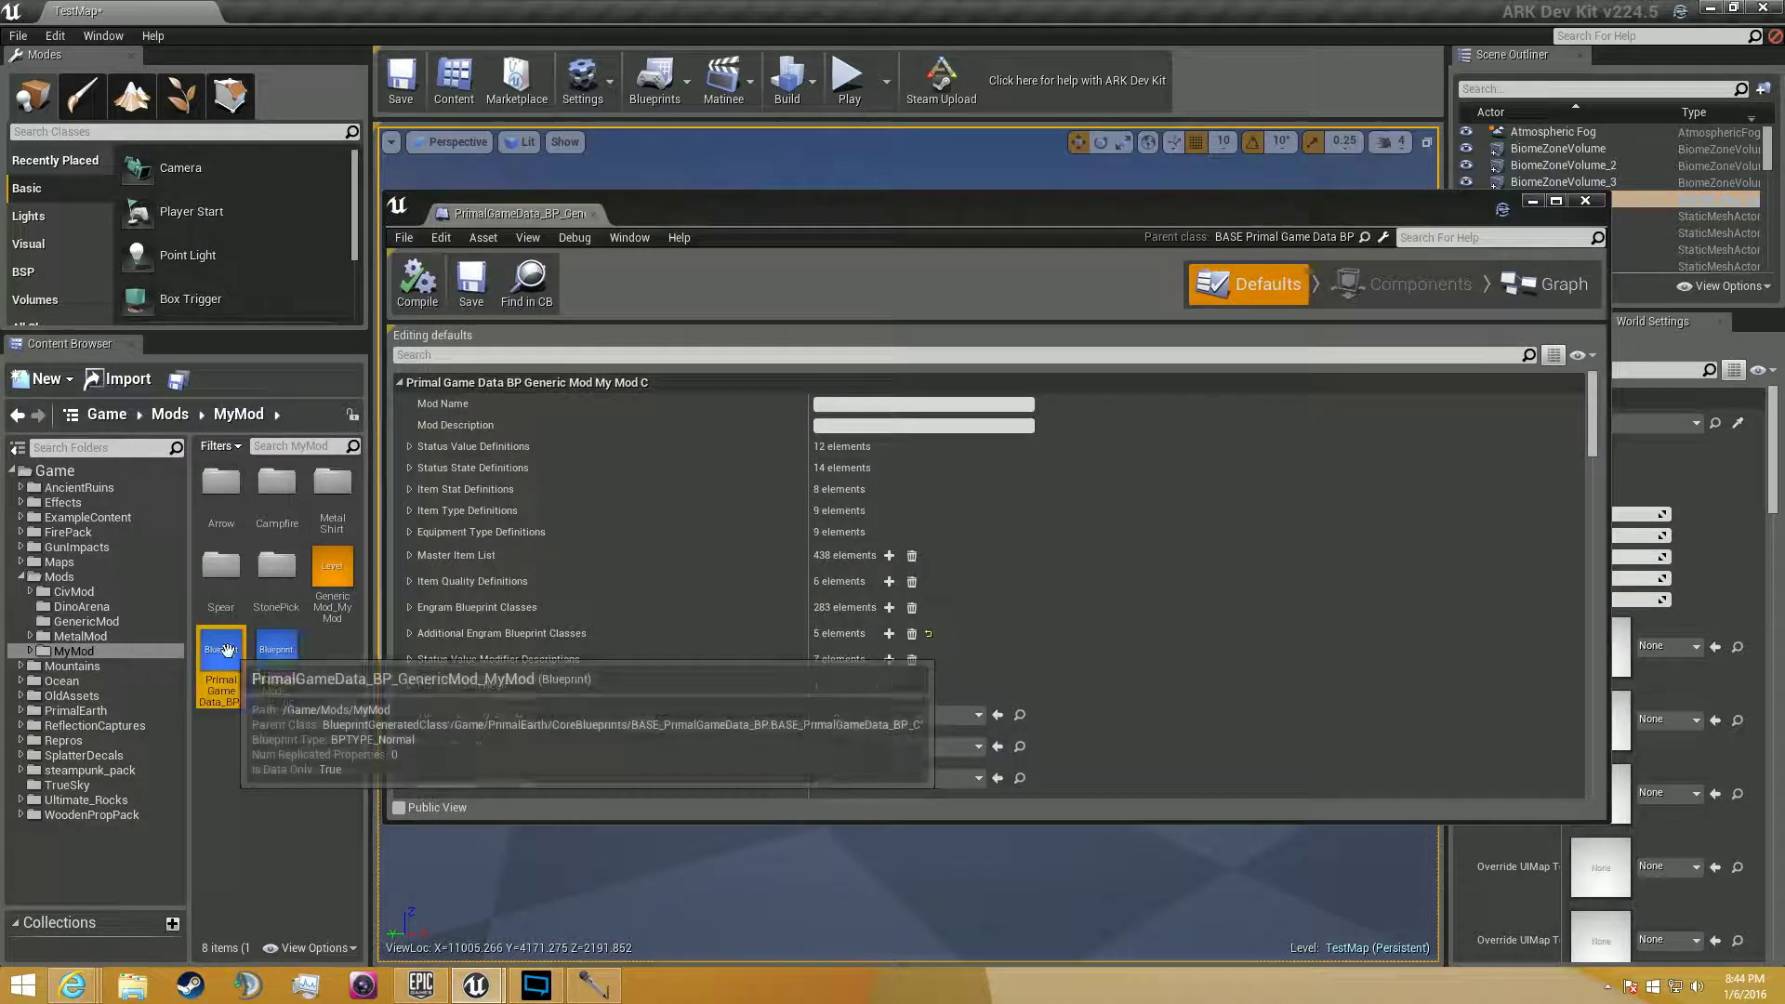
left_click(410, 633)
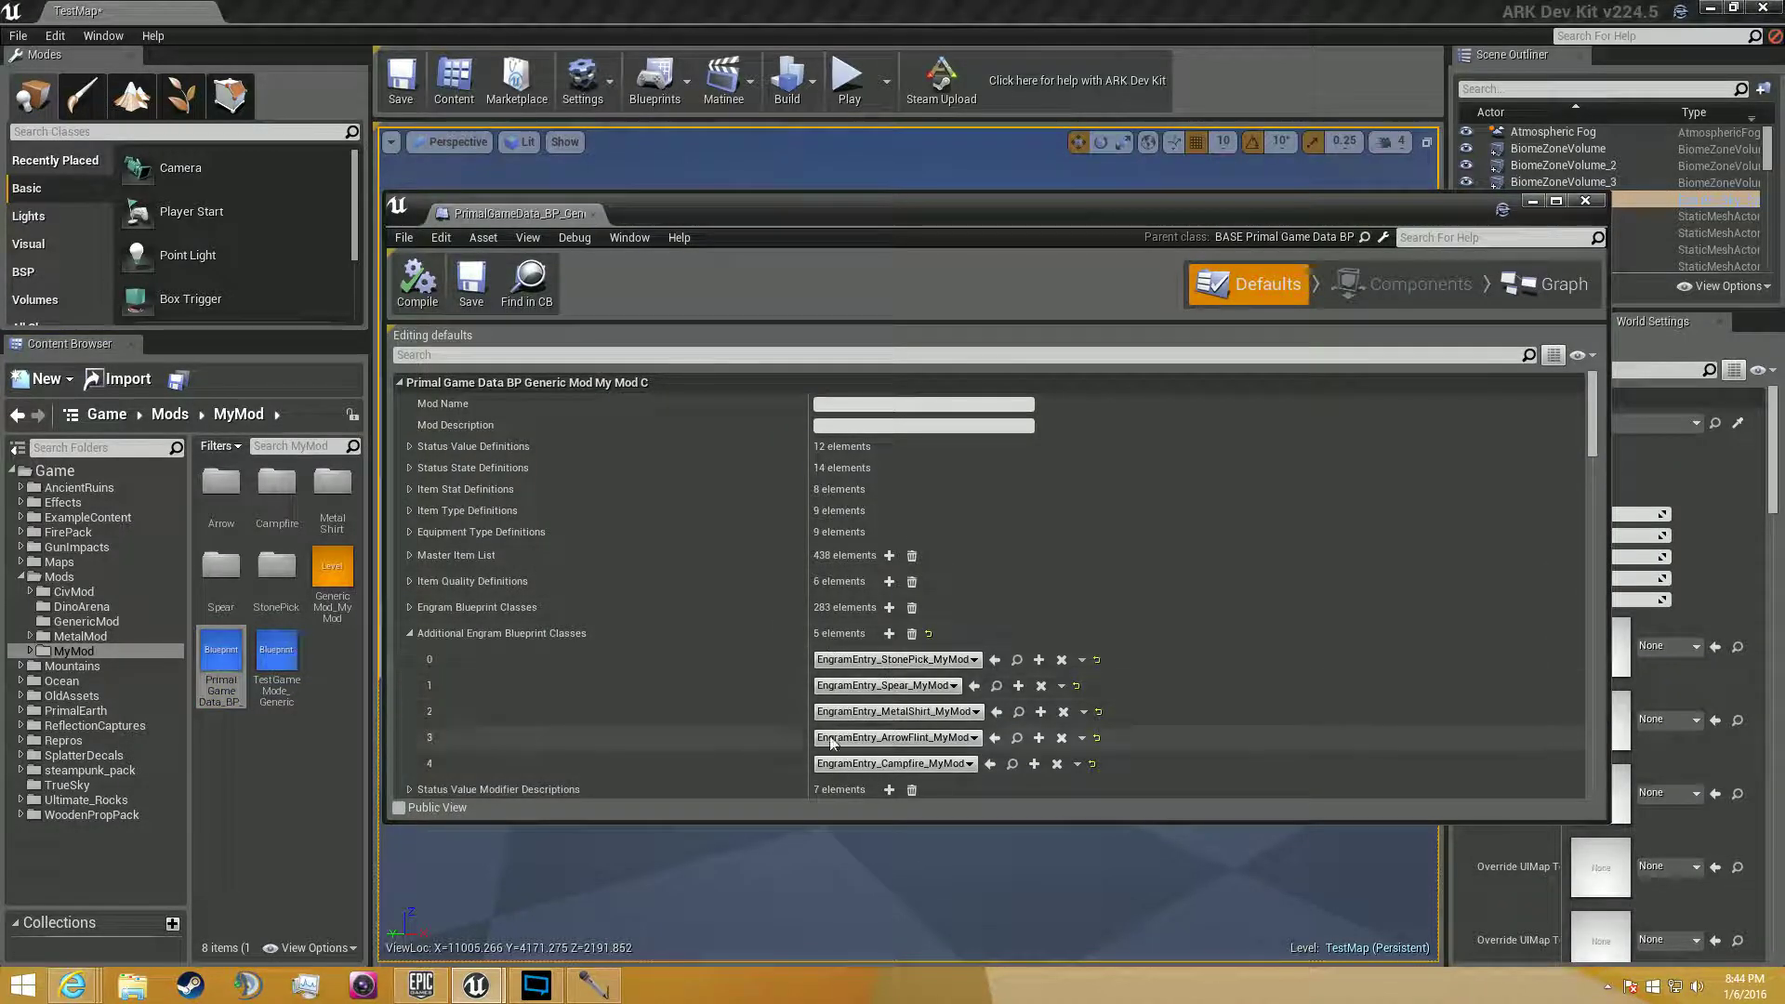
left_click(410, 633)
scroll(627, 616, "down", 8)
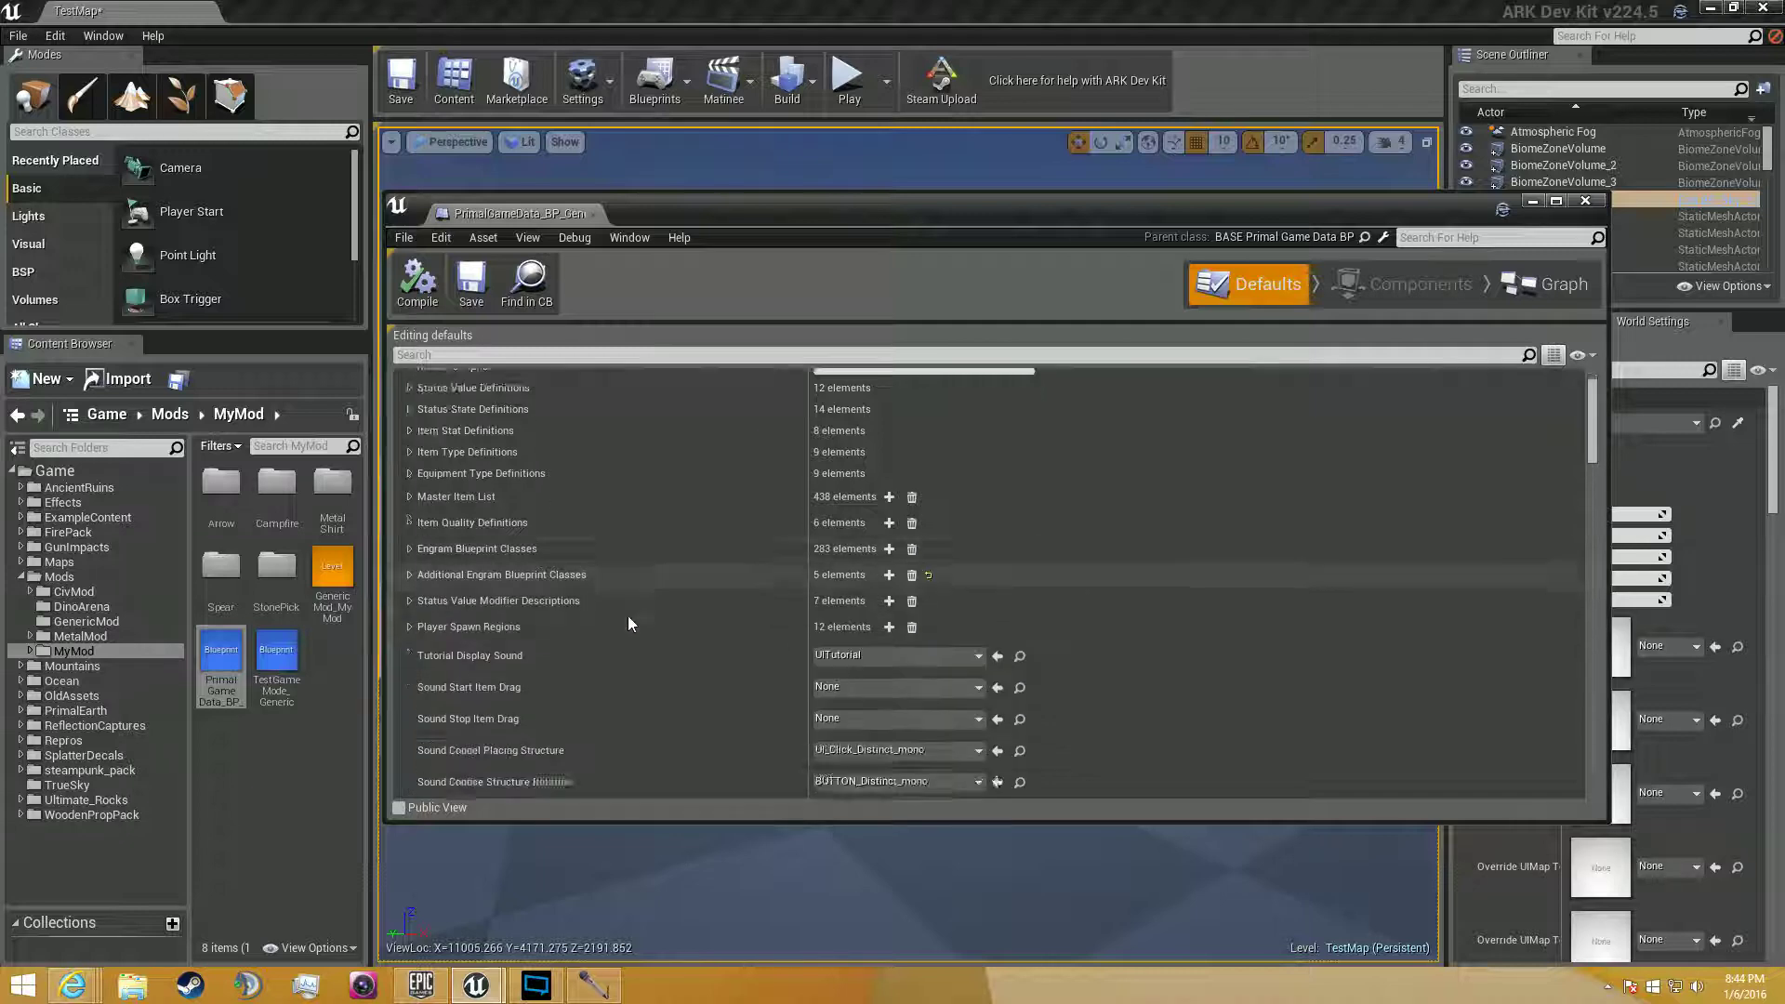
scroll(628, 614, "down", 10)
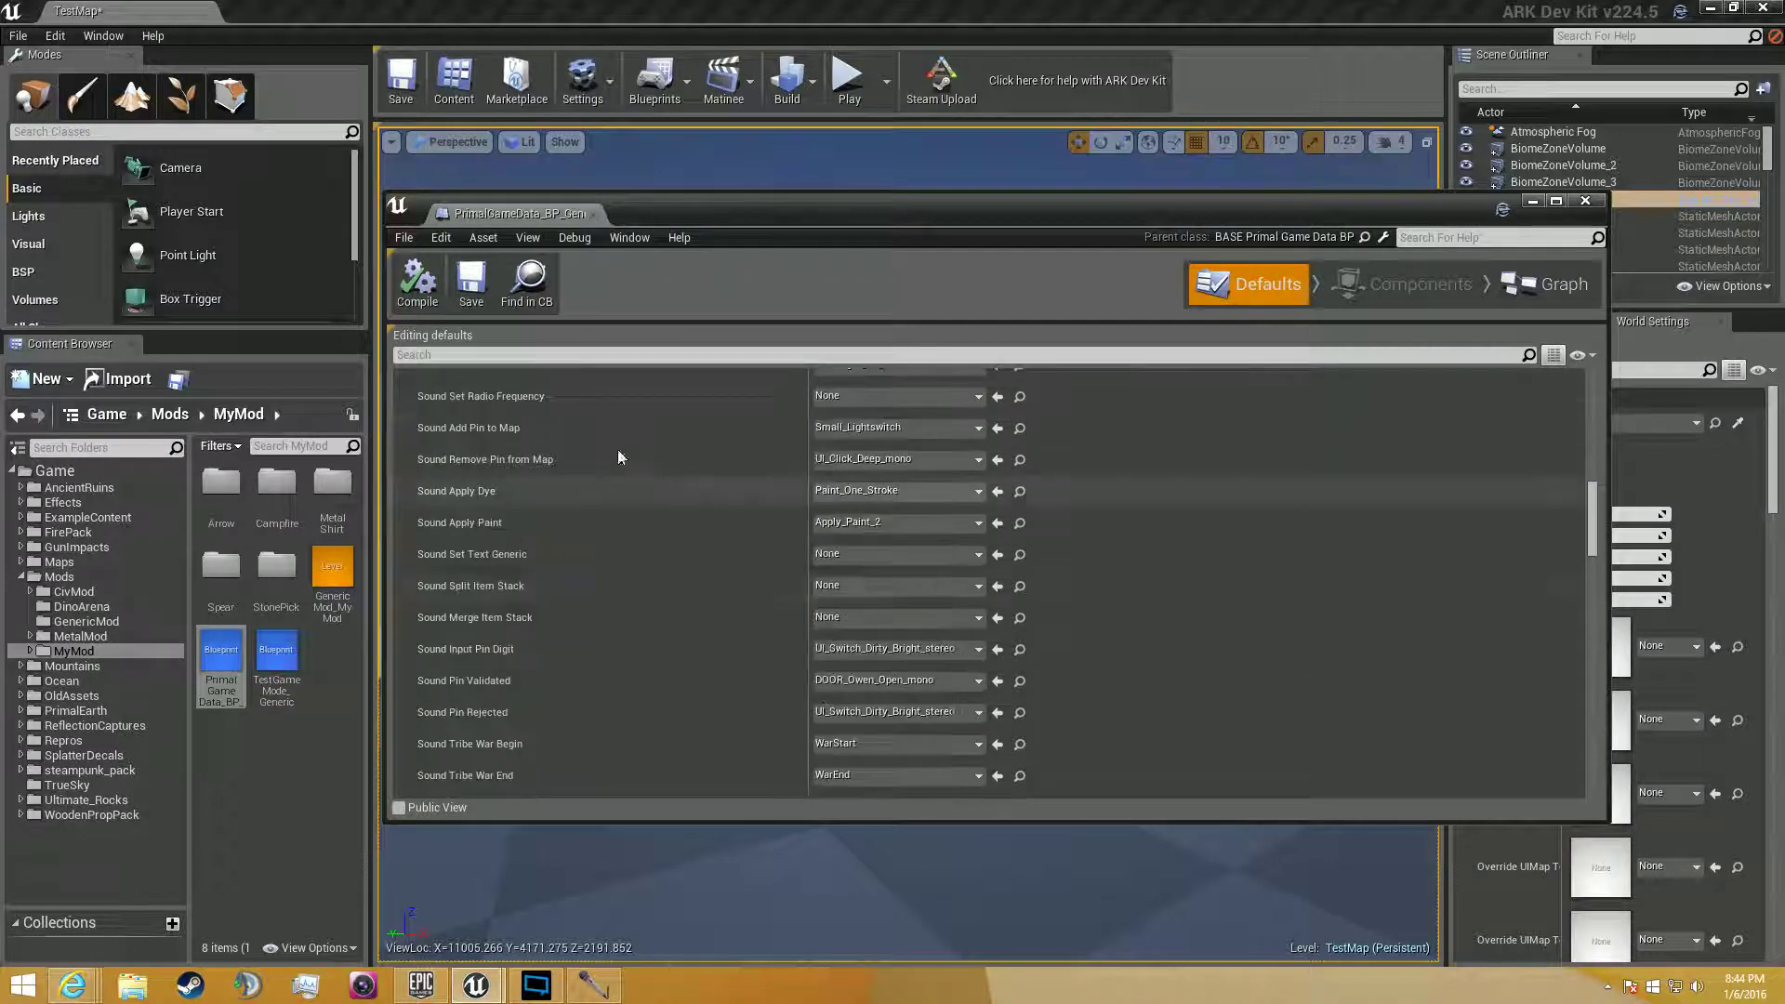
scroll(544, 495, "down", 4)
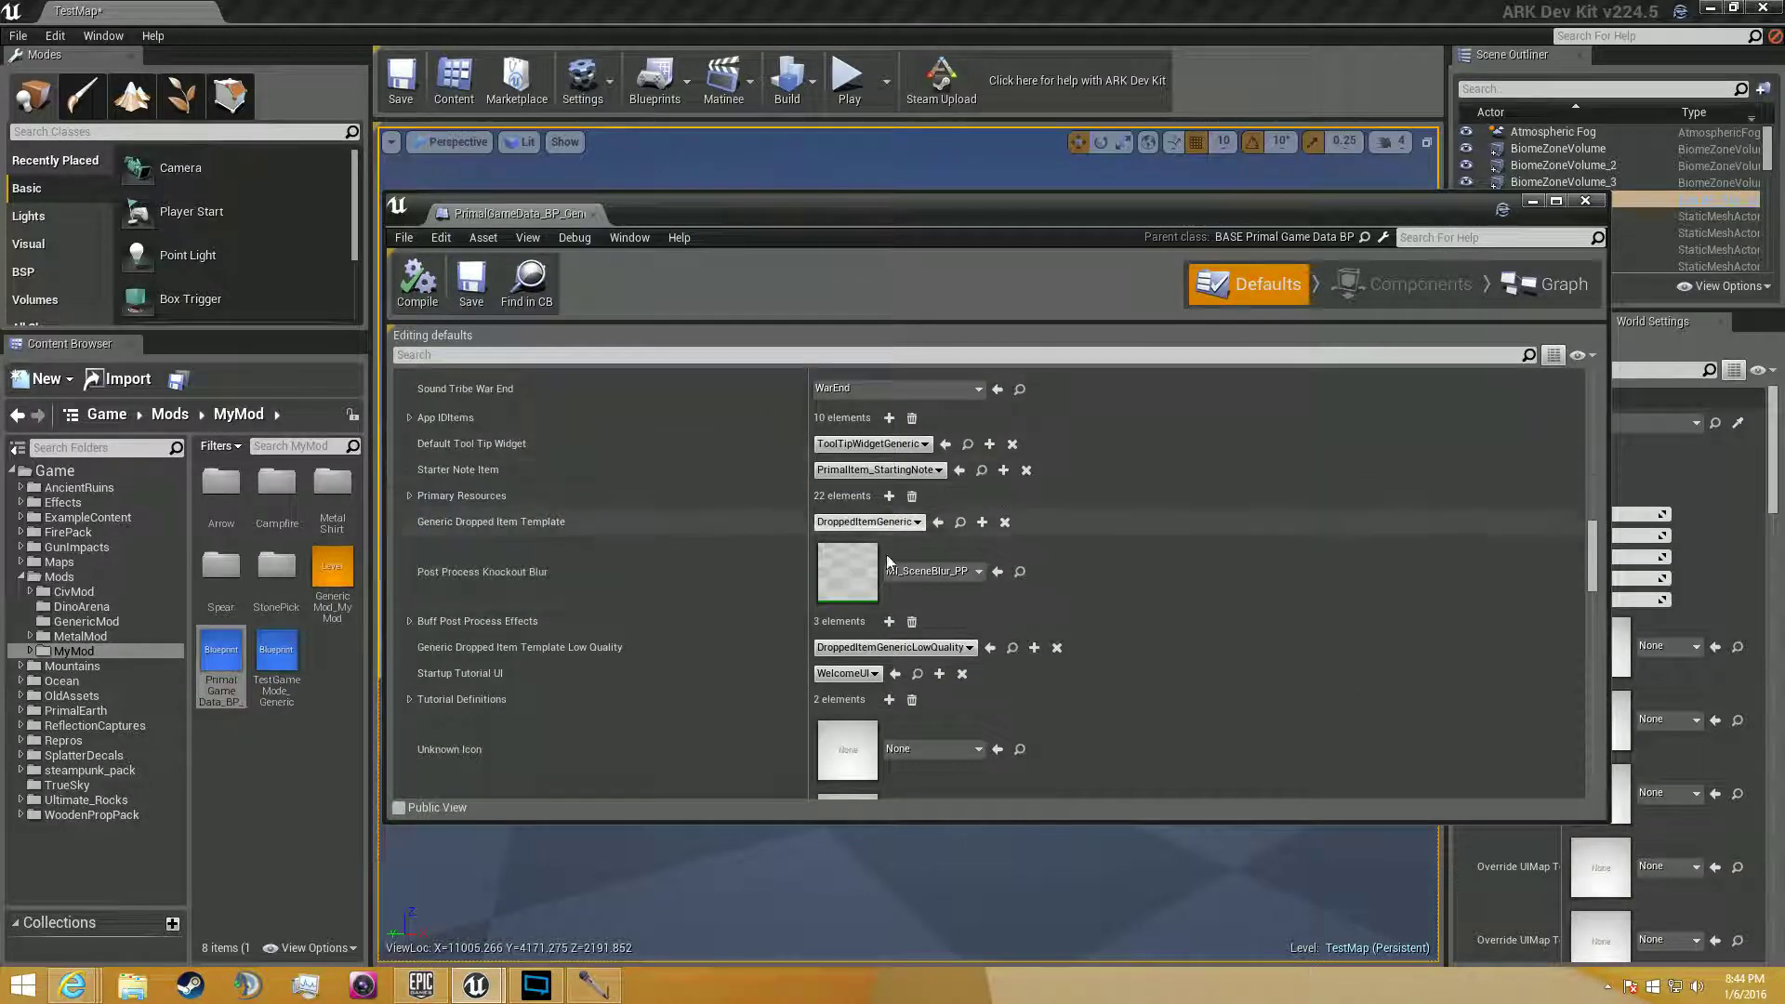
scroll(735, 608, "down", 10)
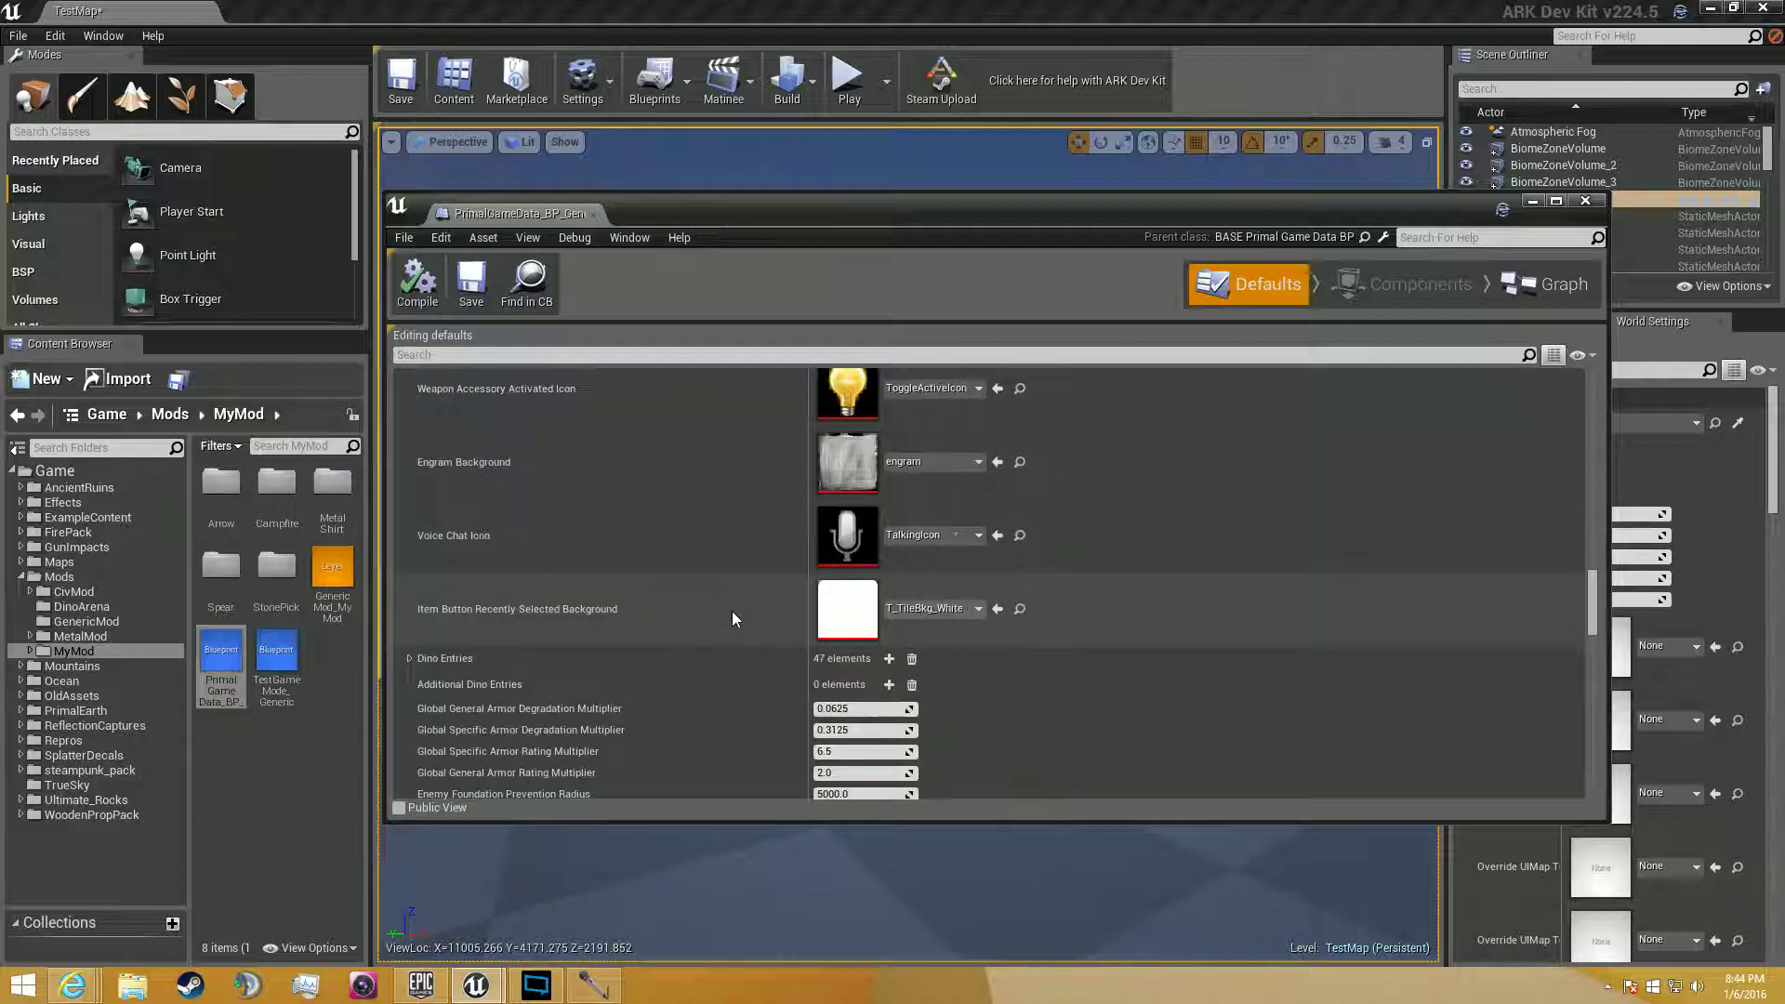
scroll(733, 611, "down", 3)
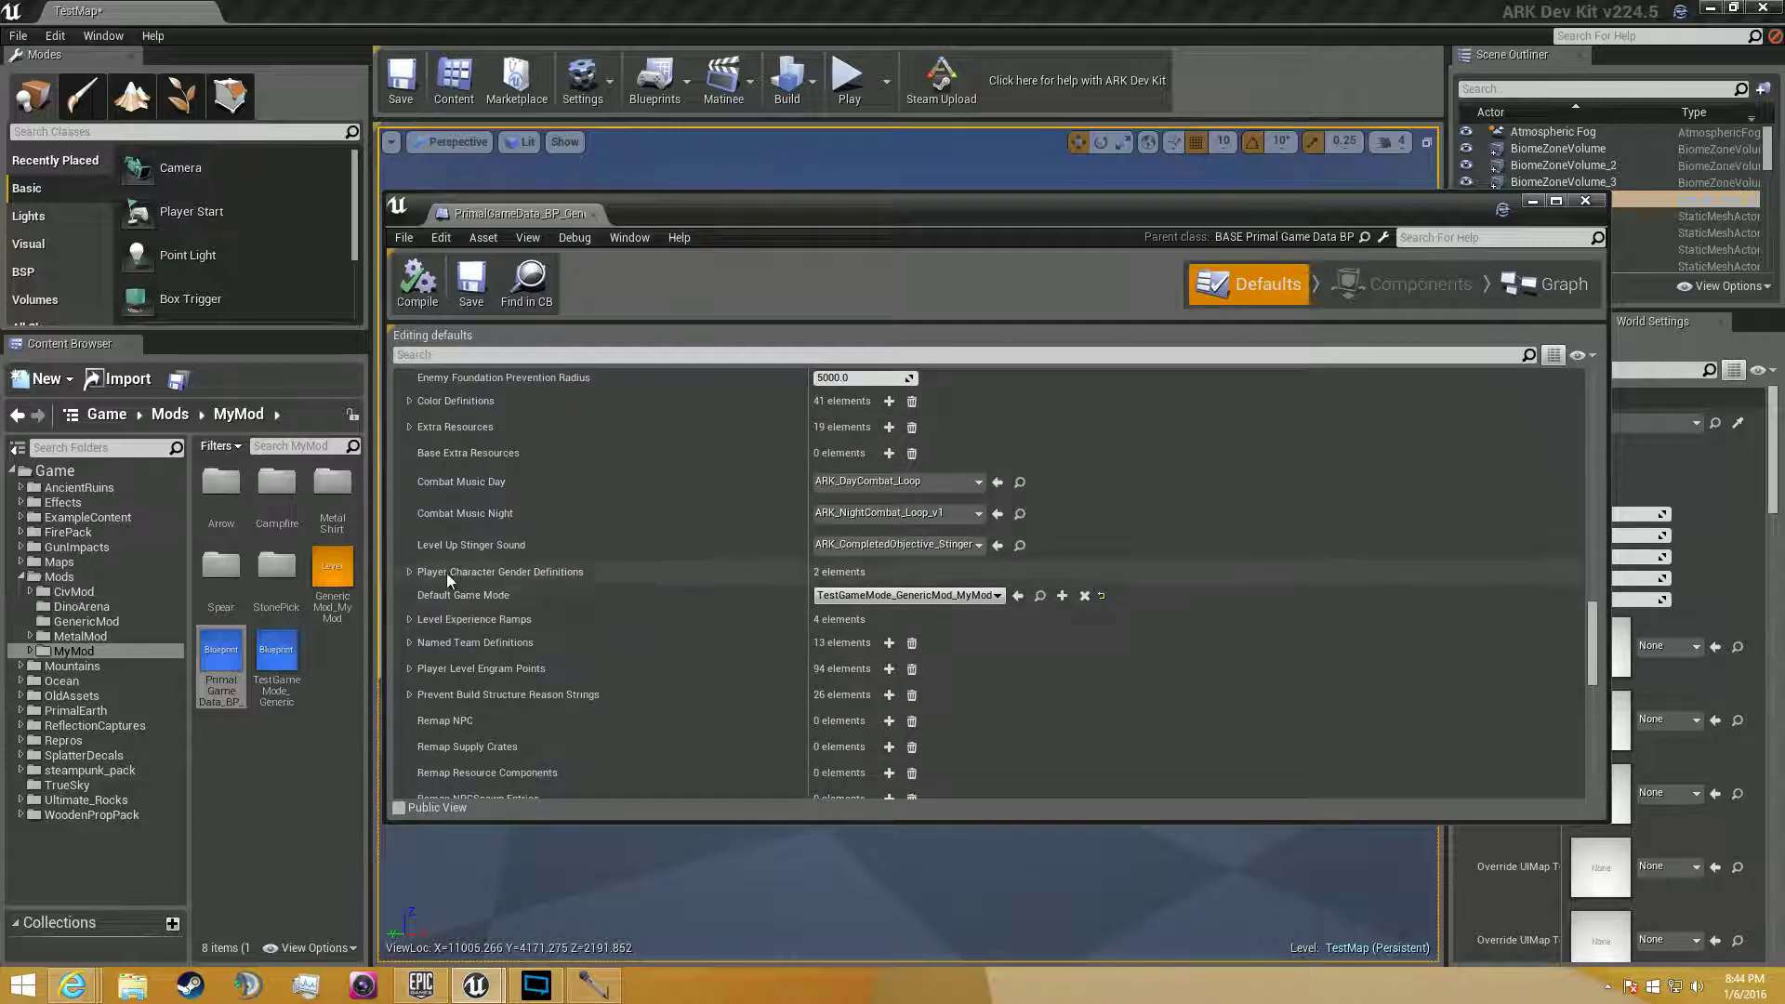
Save the Primal Game Data blueprint before editing its mod fields.
left_click(276, 655)
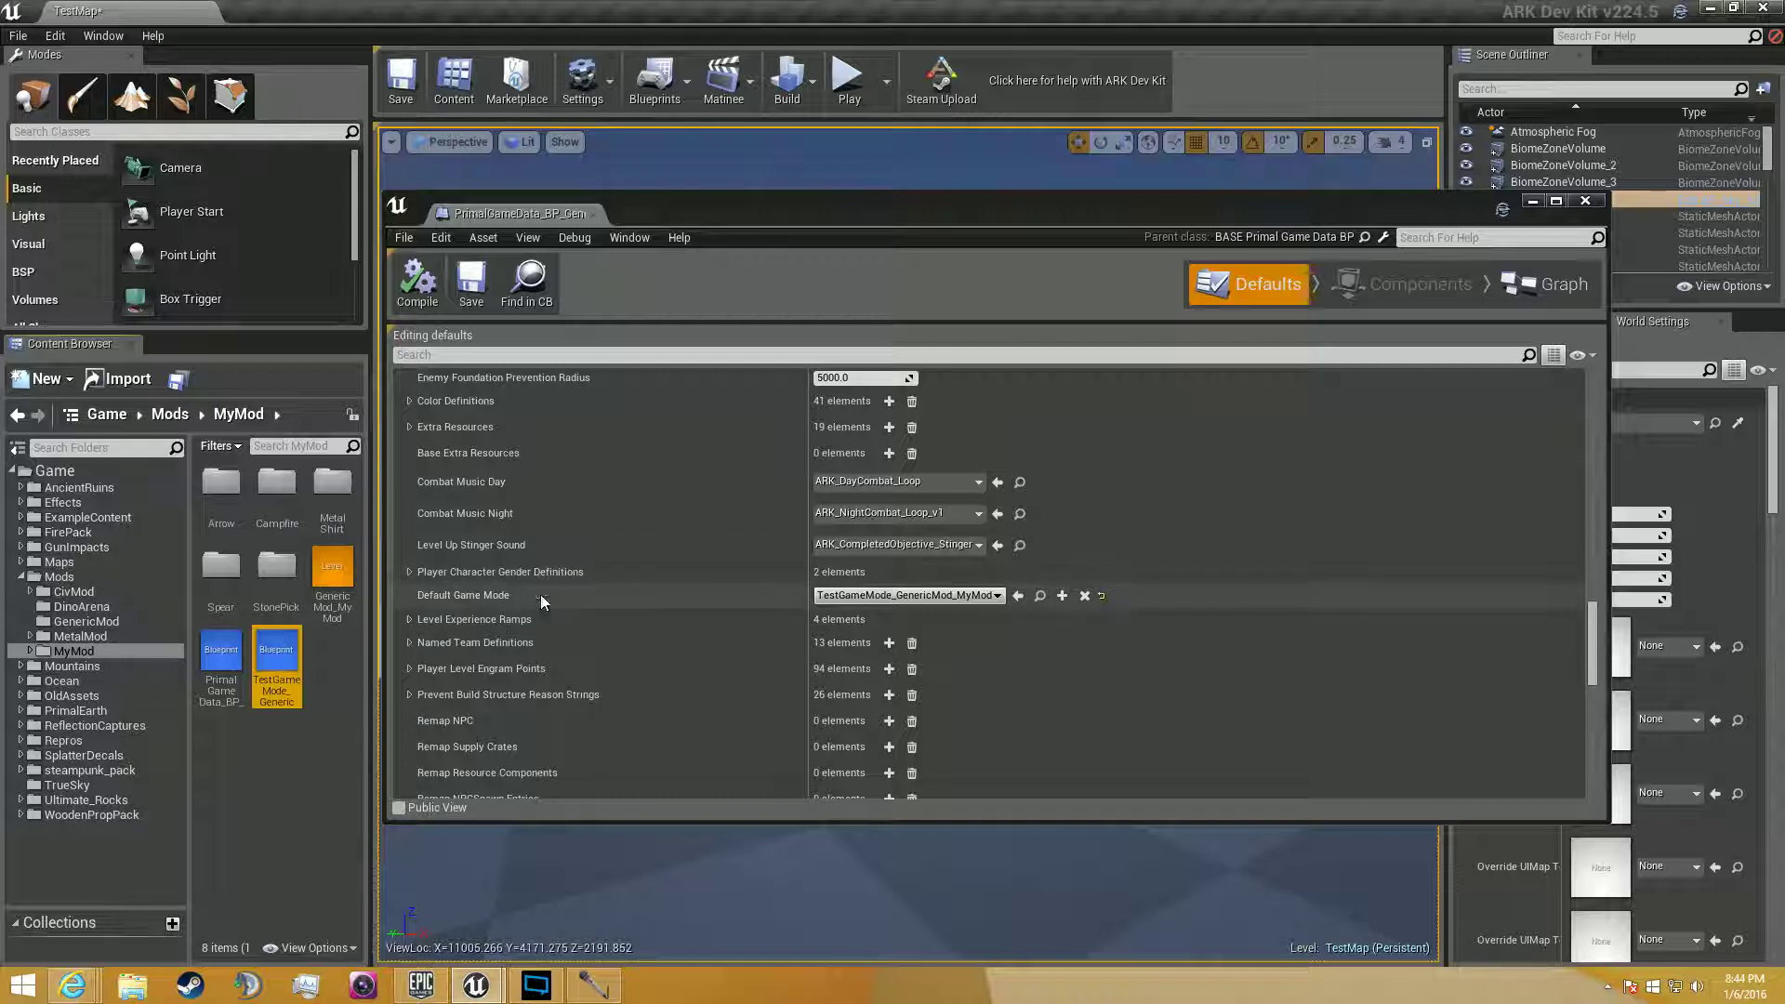
left_click(1017, 596)
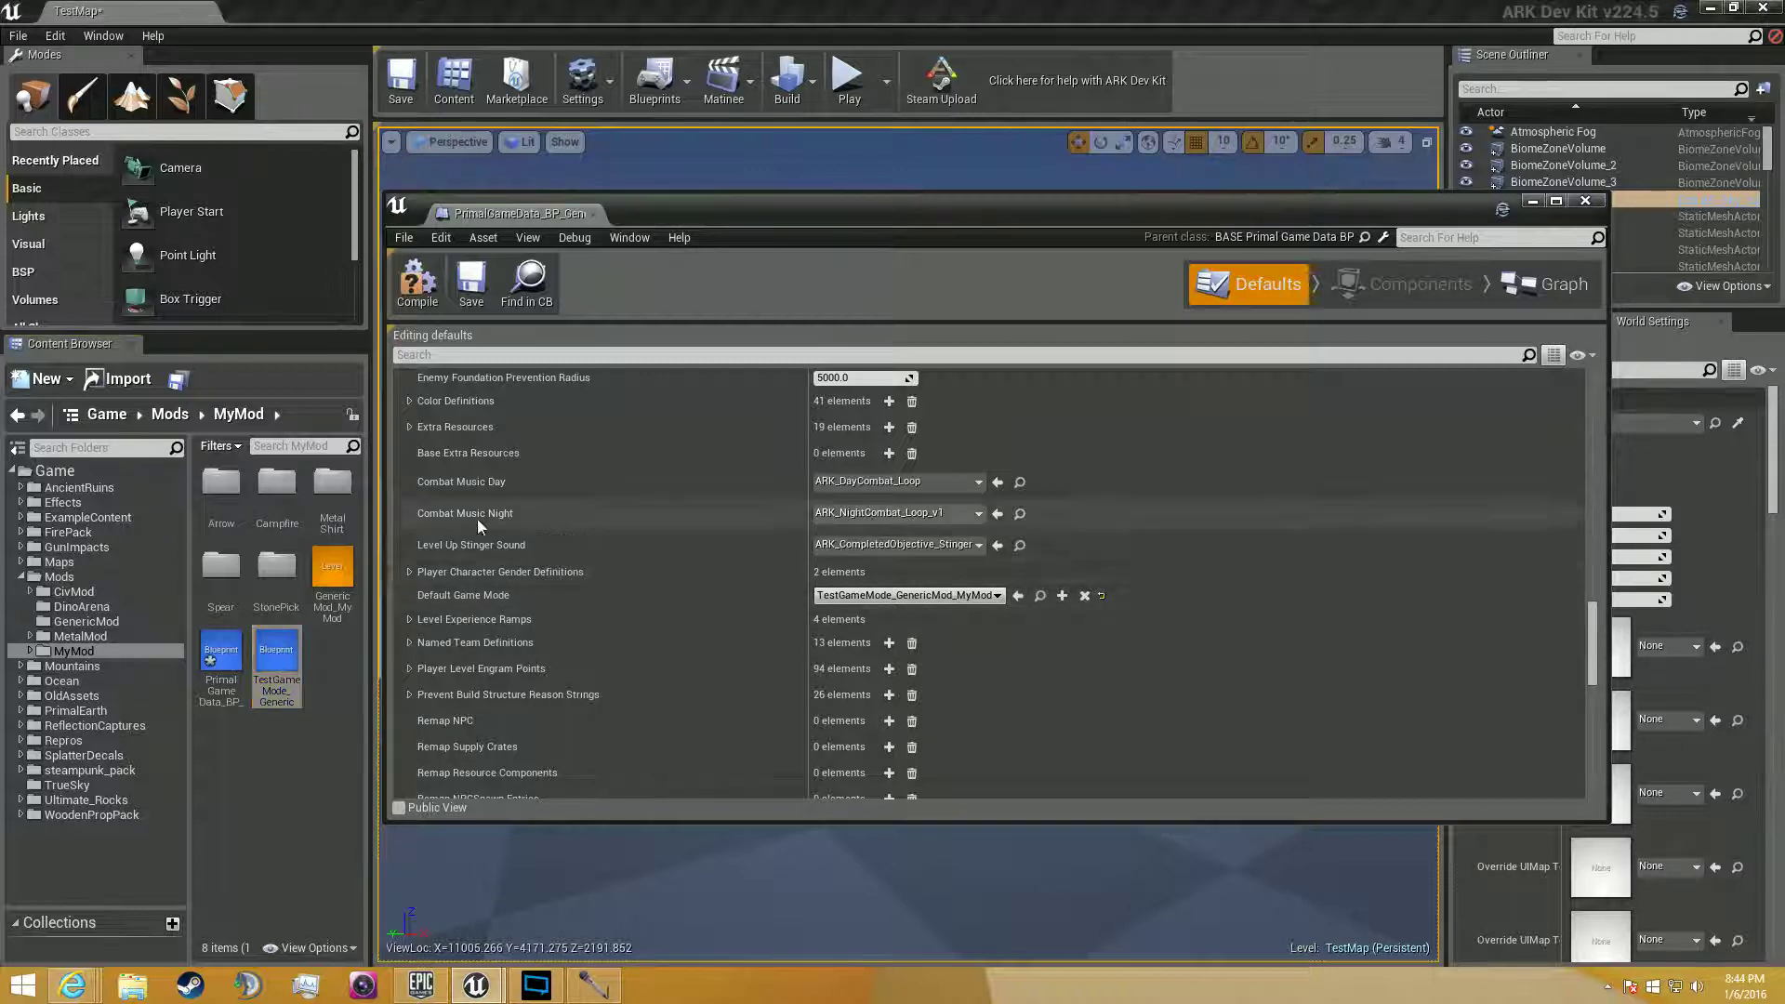
left_click(478, 295)
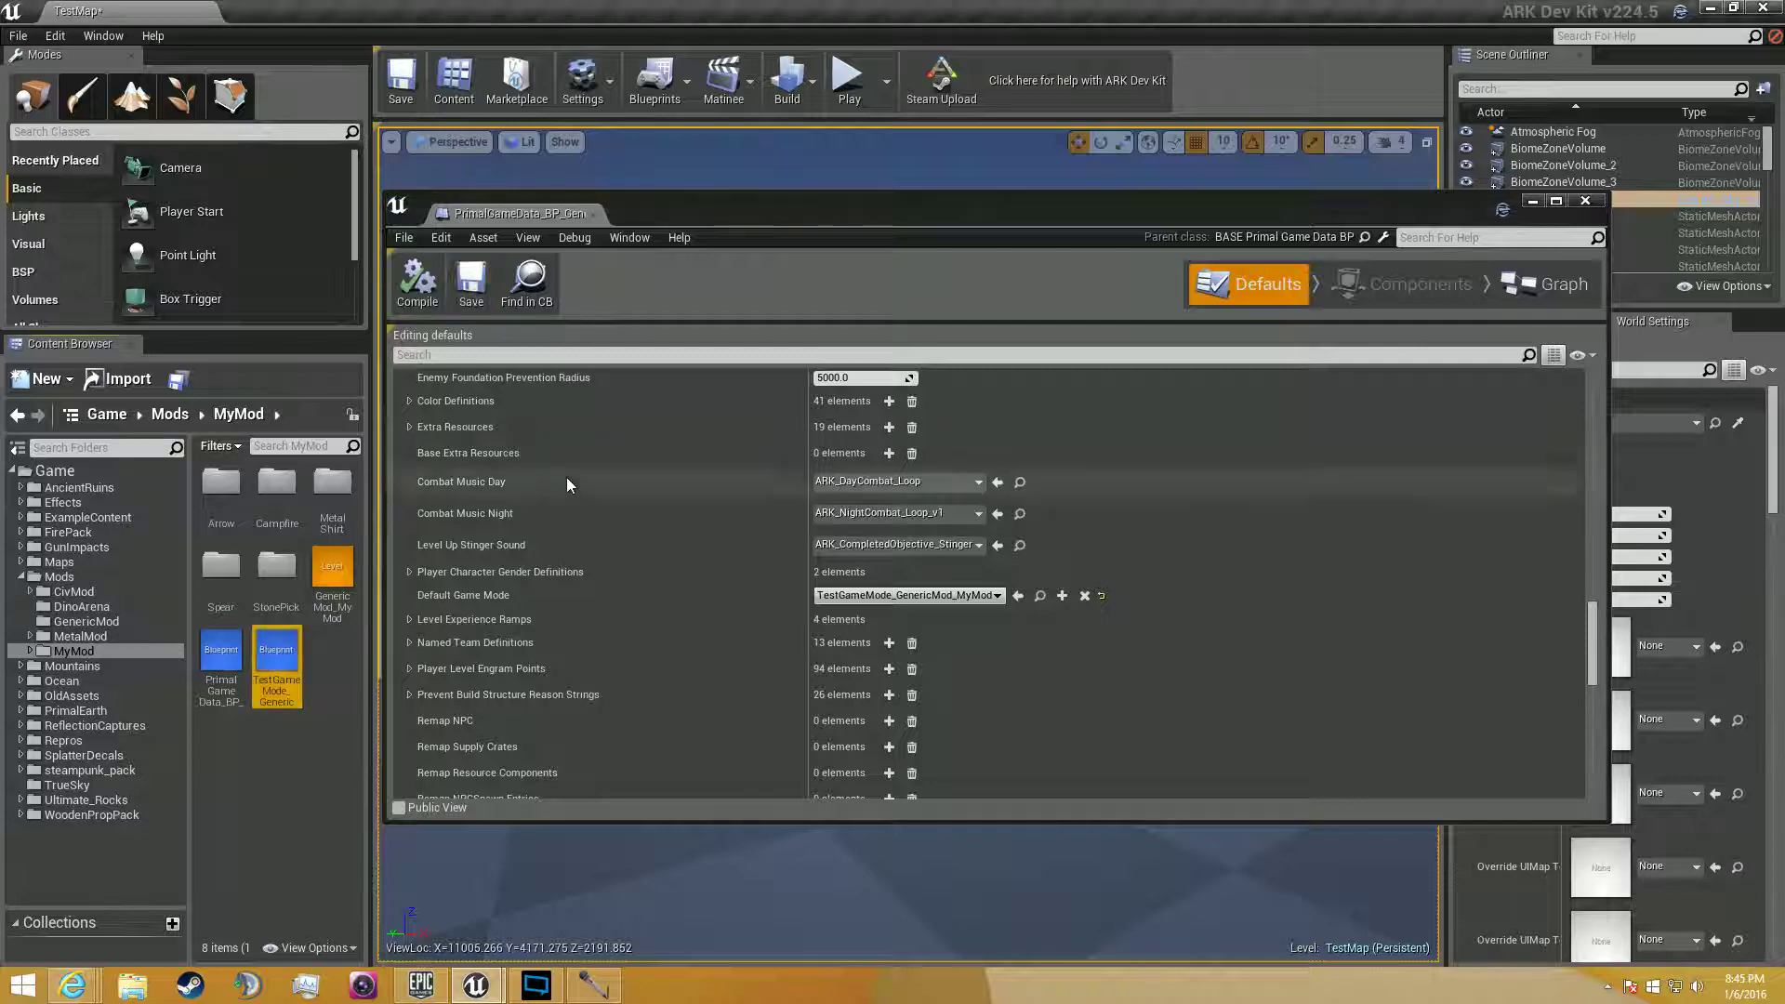
scroll(567, 474, "down", 10)
scroll(567, 467, "down", 5)
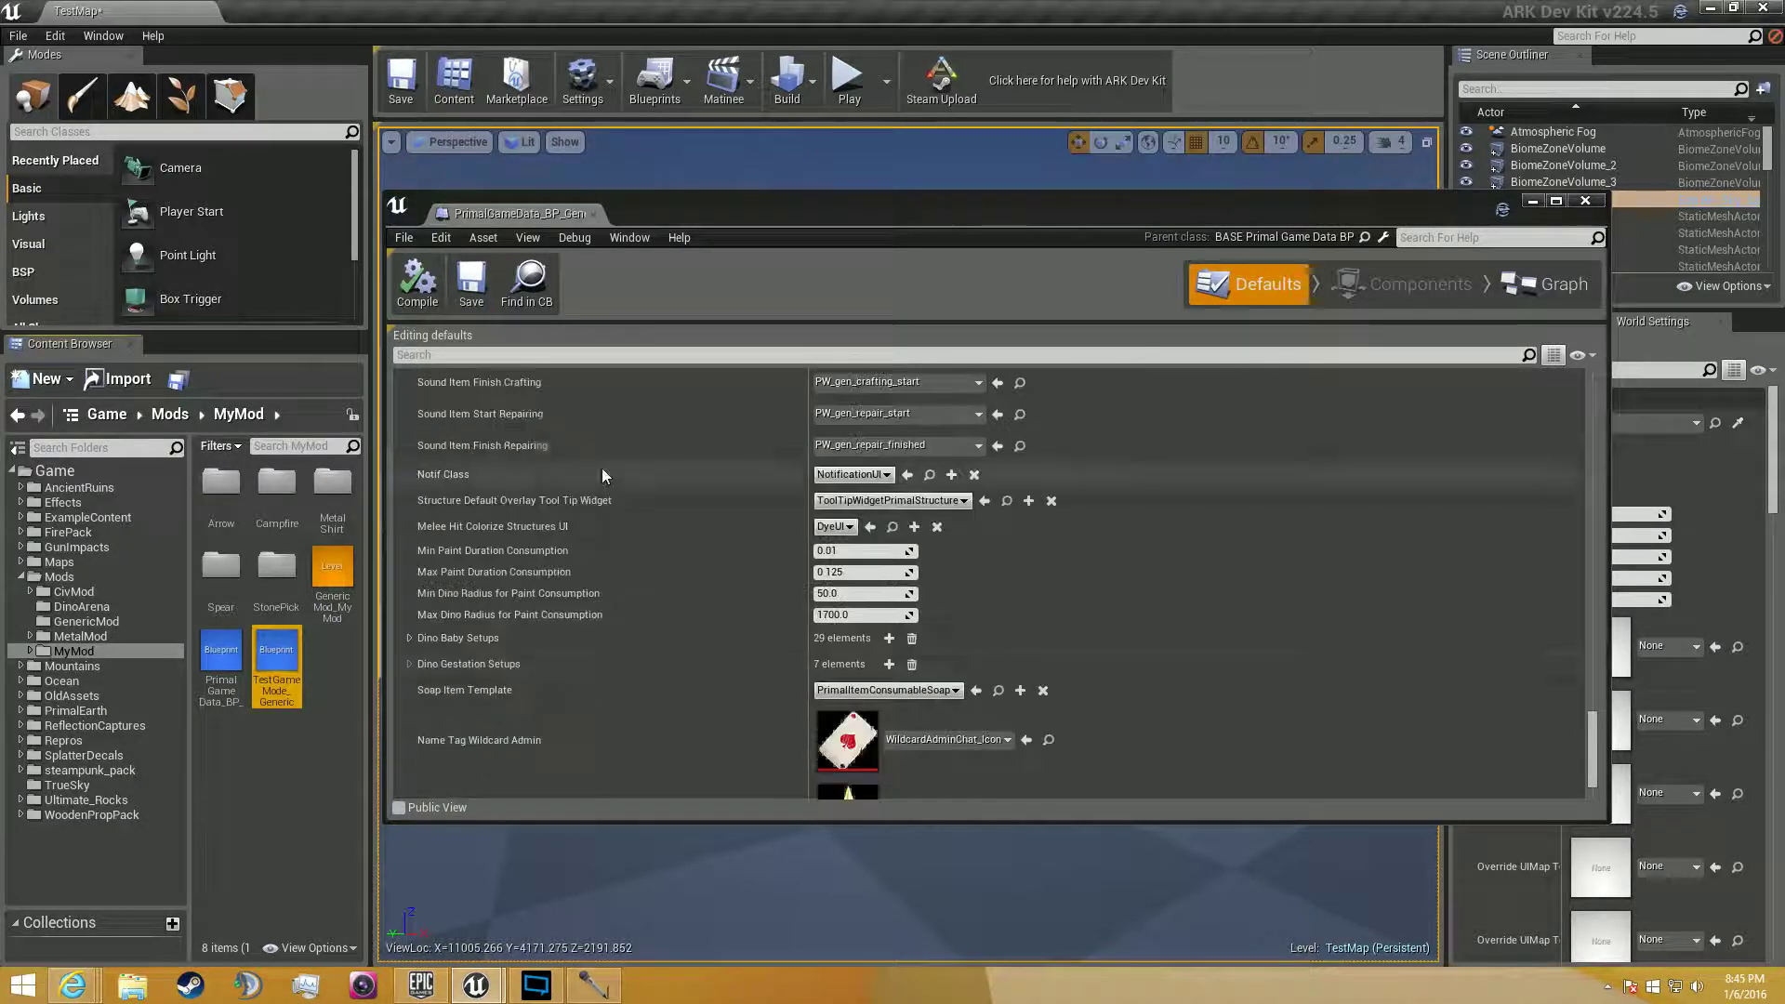
scroll(1593, 494, "up", 5)
scroll(1596, 502, "up", 10)
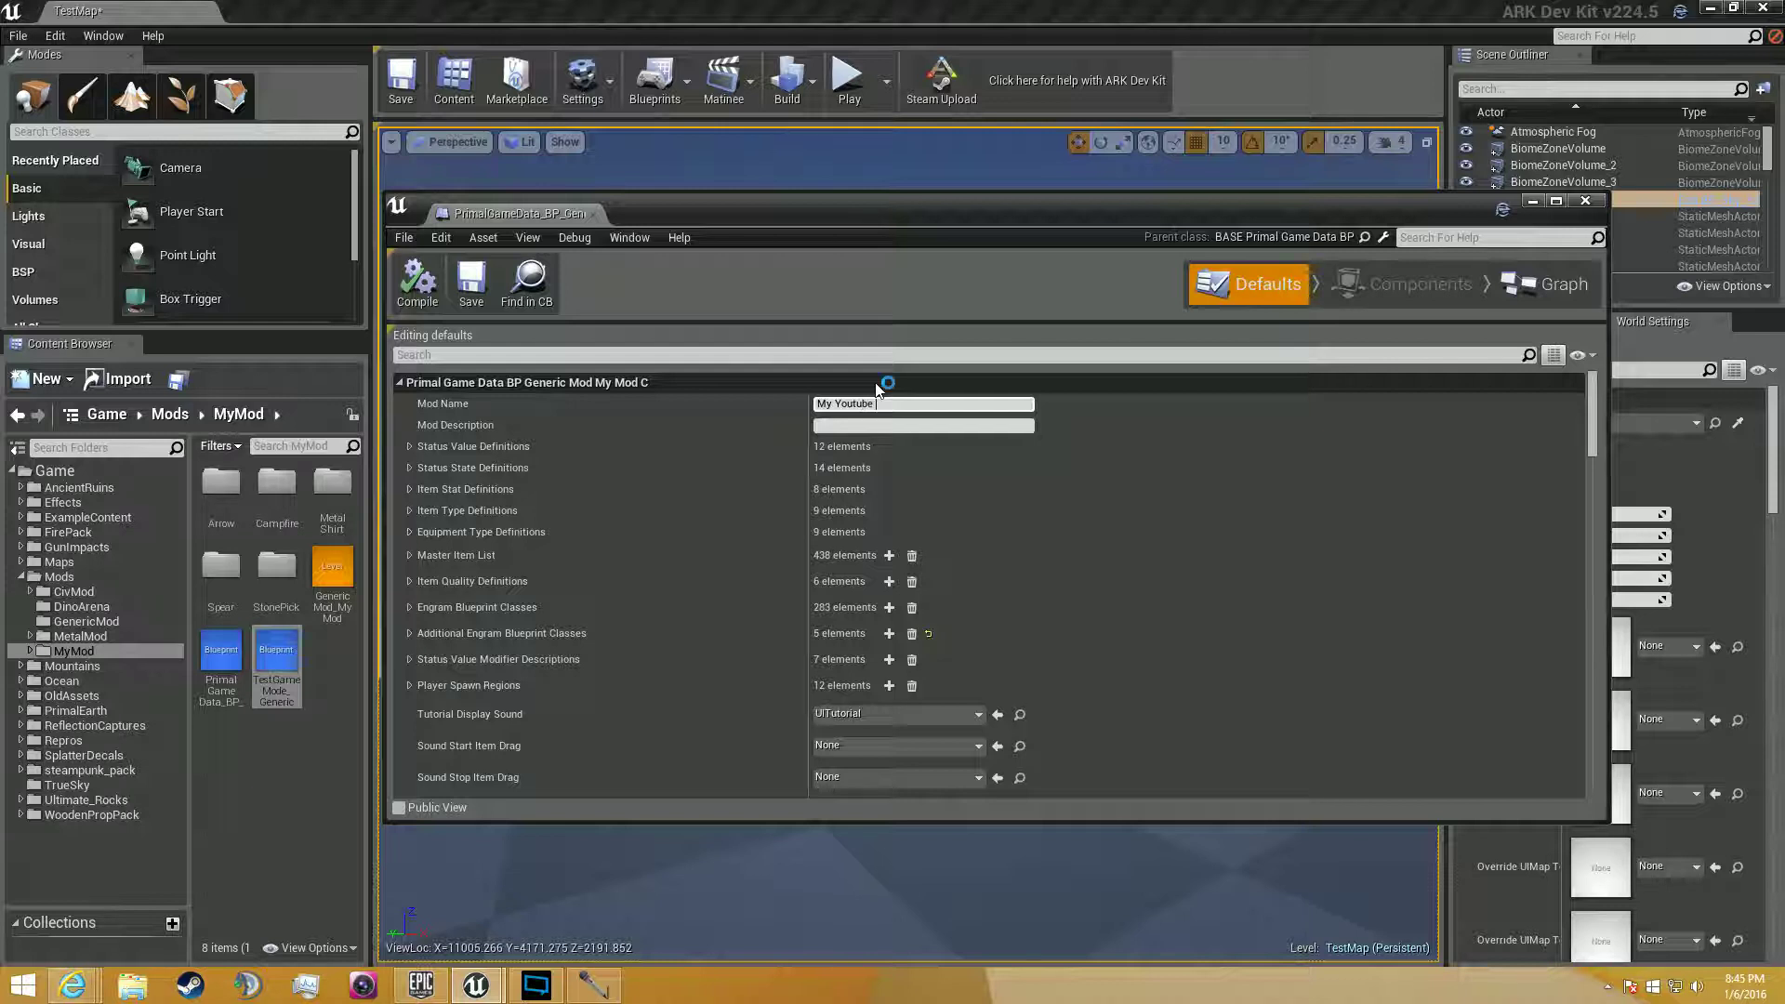
Set Mod Name to 'My Youtube Test Mod' and Mod Description to 'This is a test mod.'.
type("d")
key("Tab")
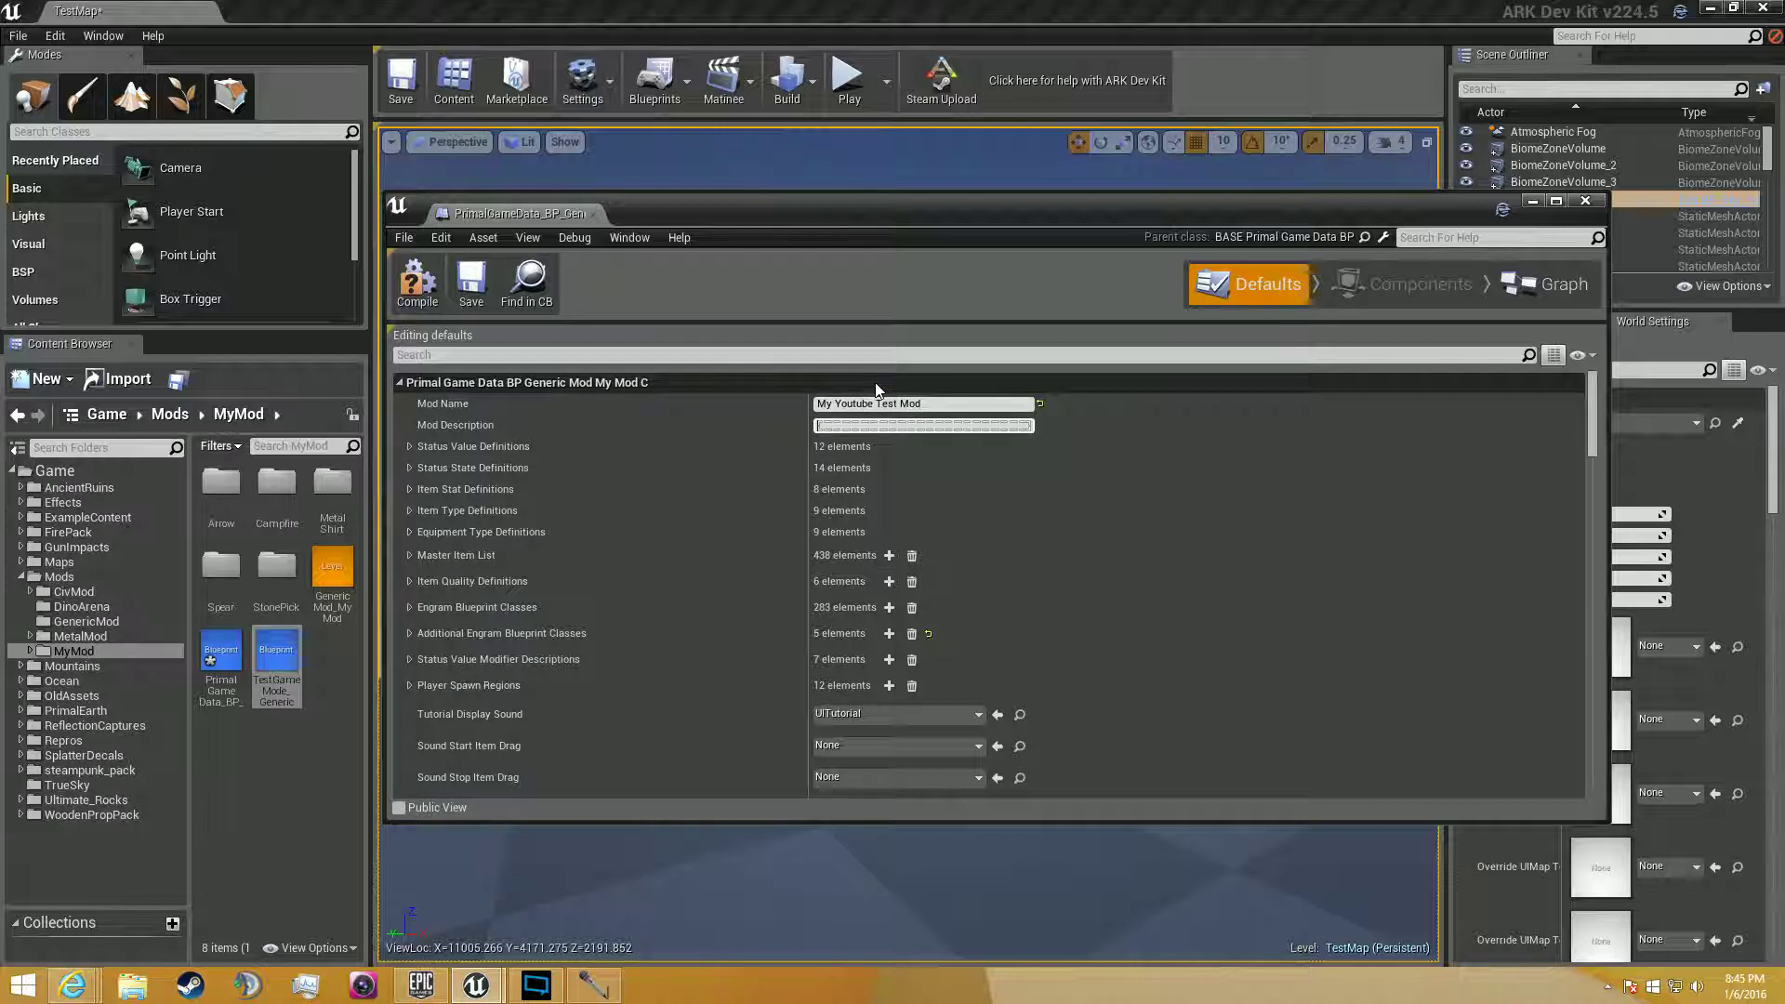
type("This is a test mod.")
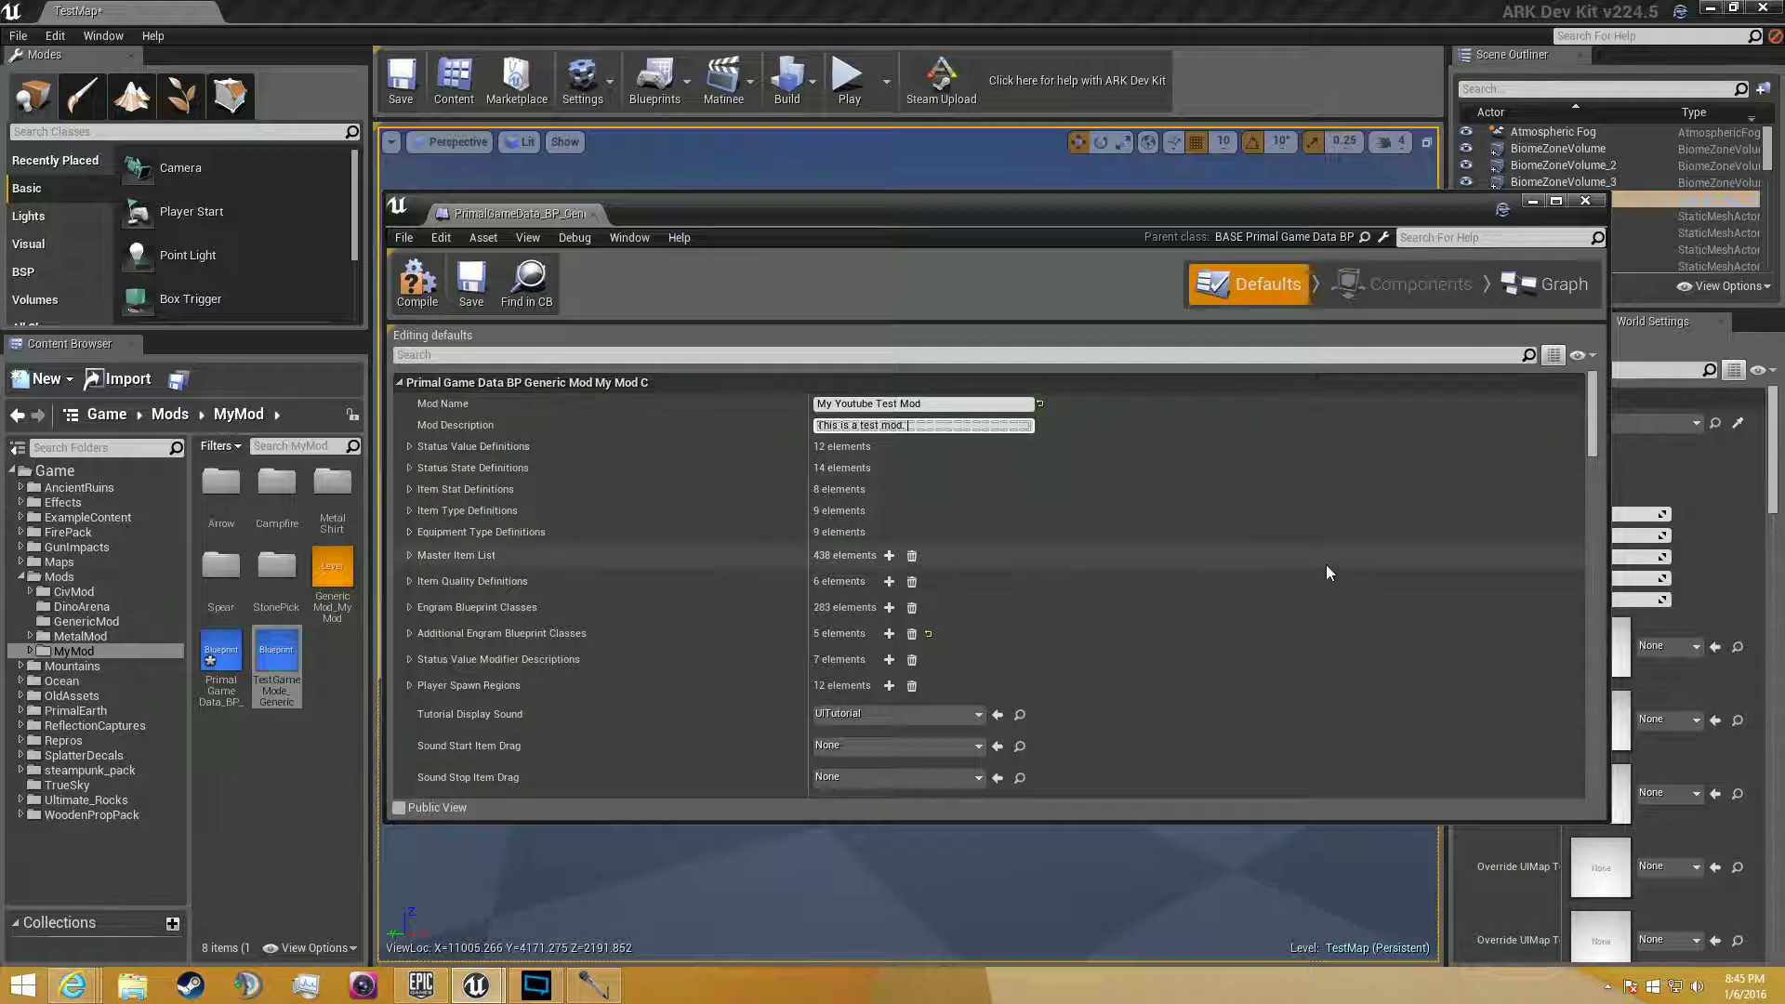
left_click(1326, 565)
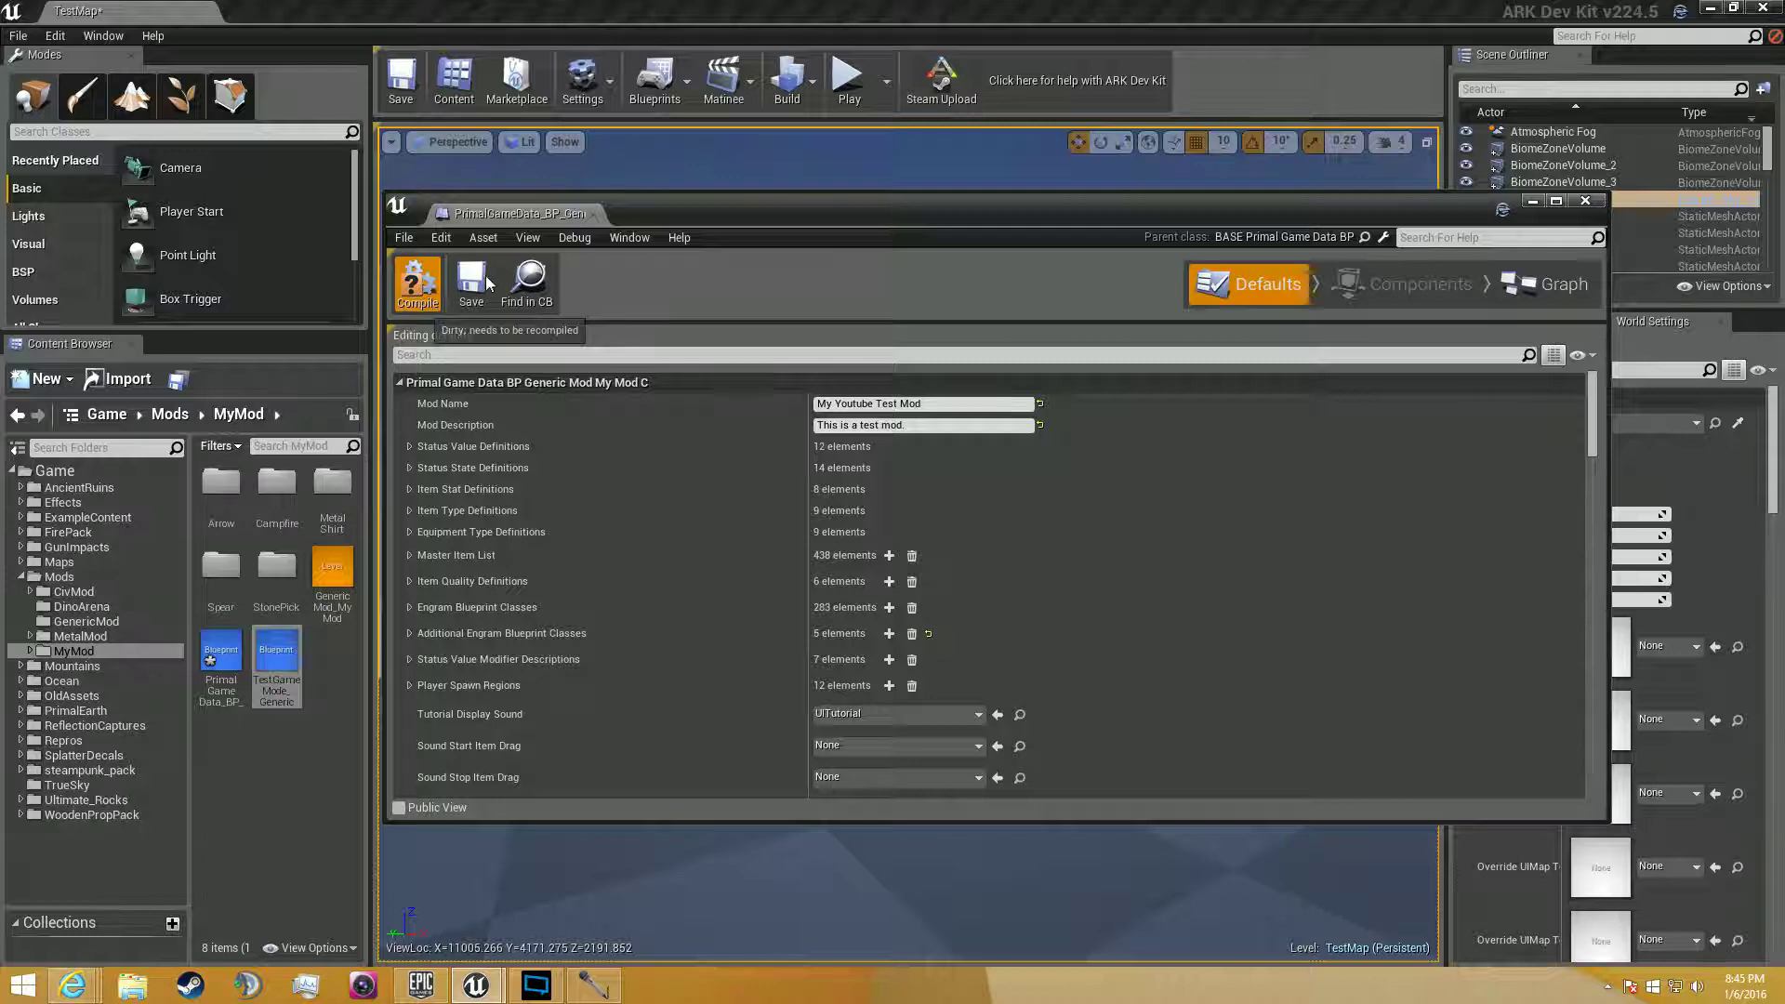
Compile the game data blueprint, reopen and save it, then close its editor.
left_click(417, 279)
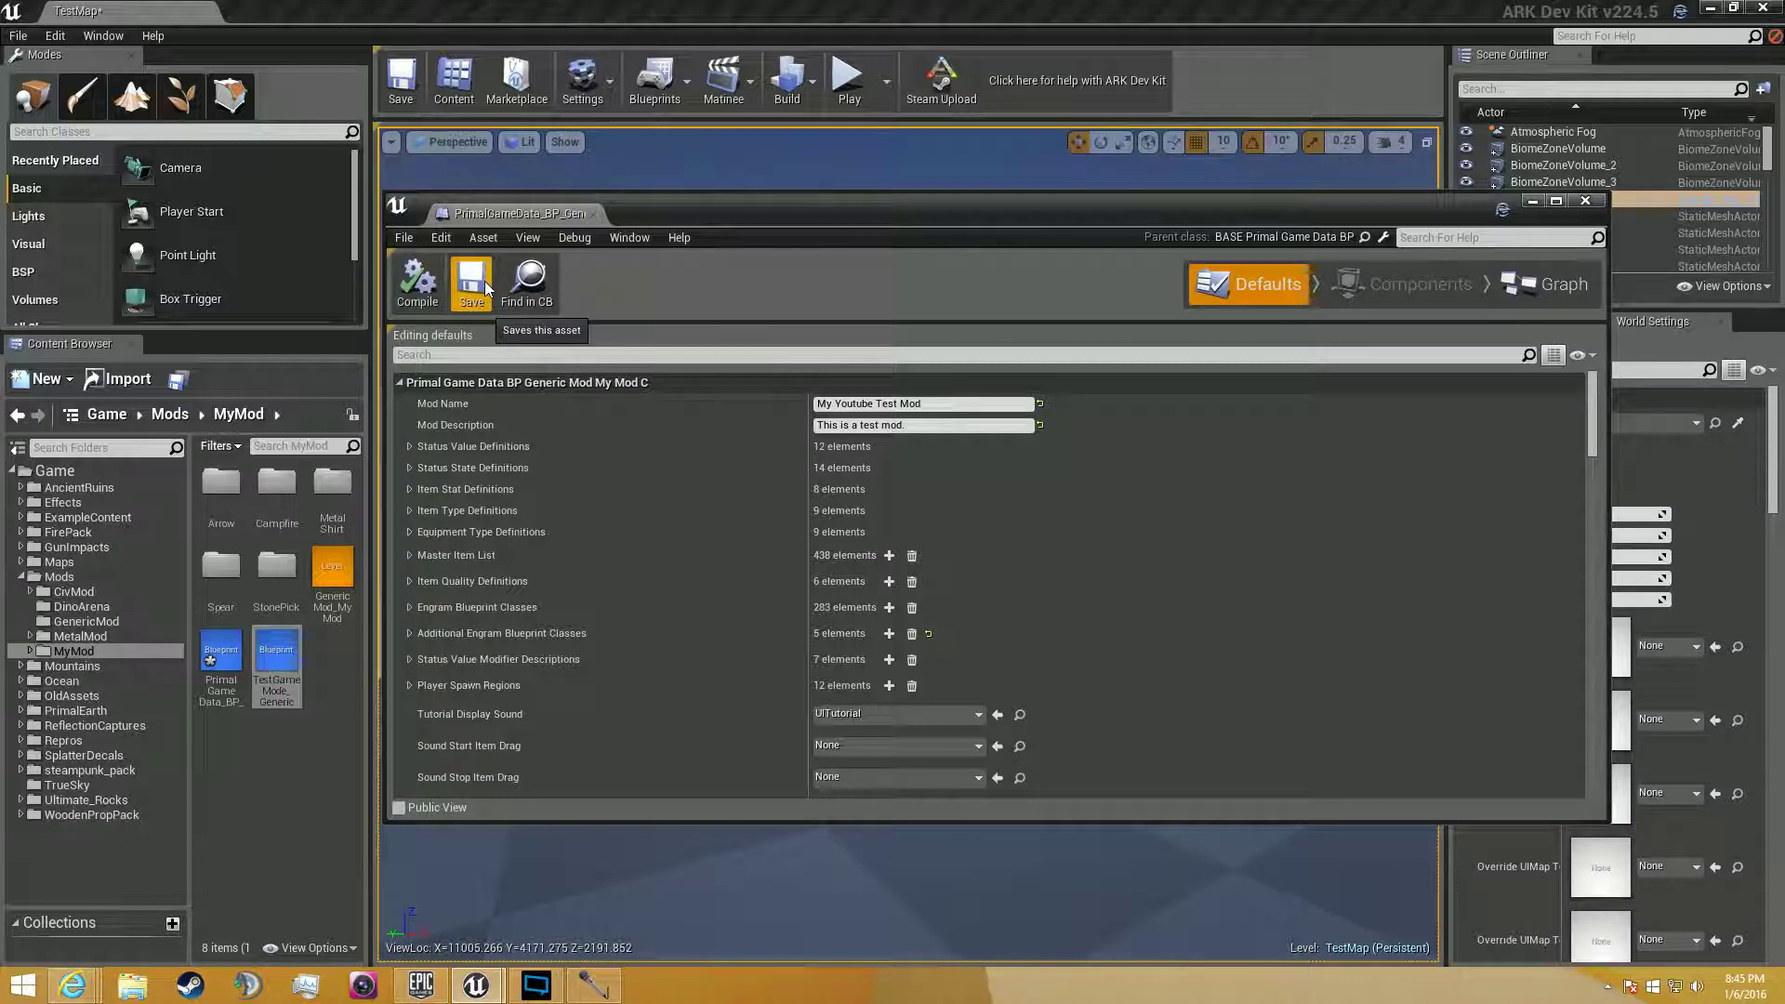
left_click(594, 215)
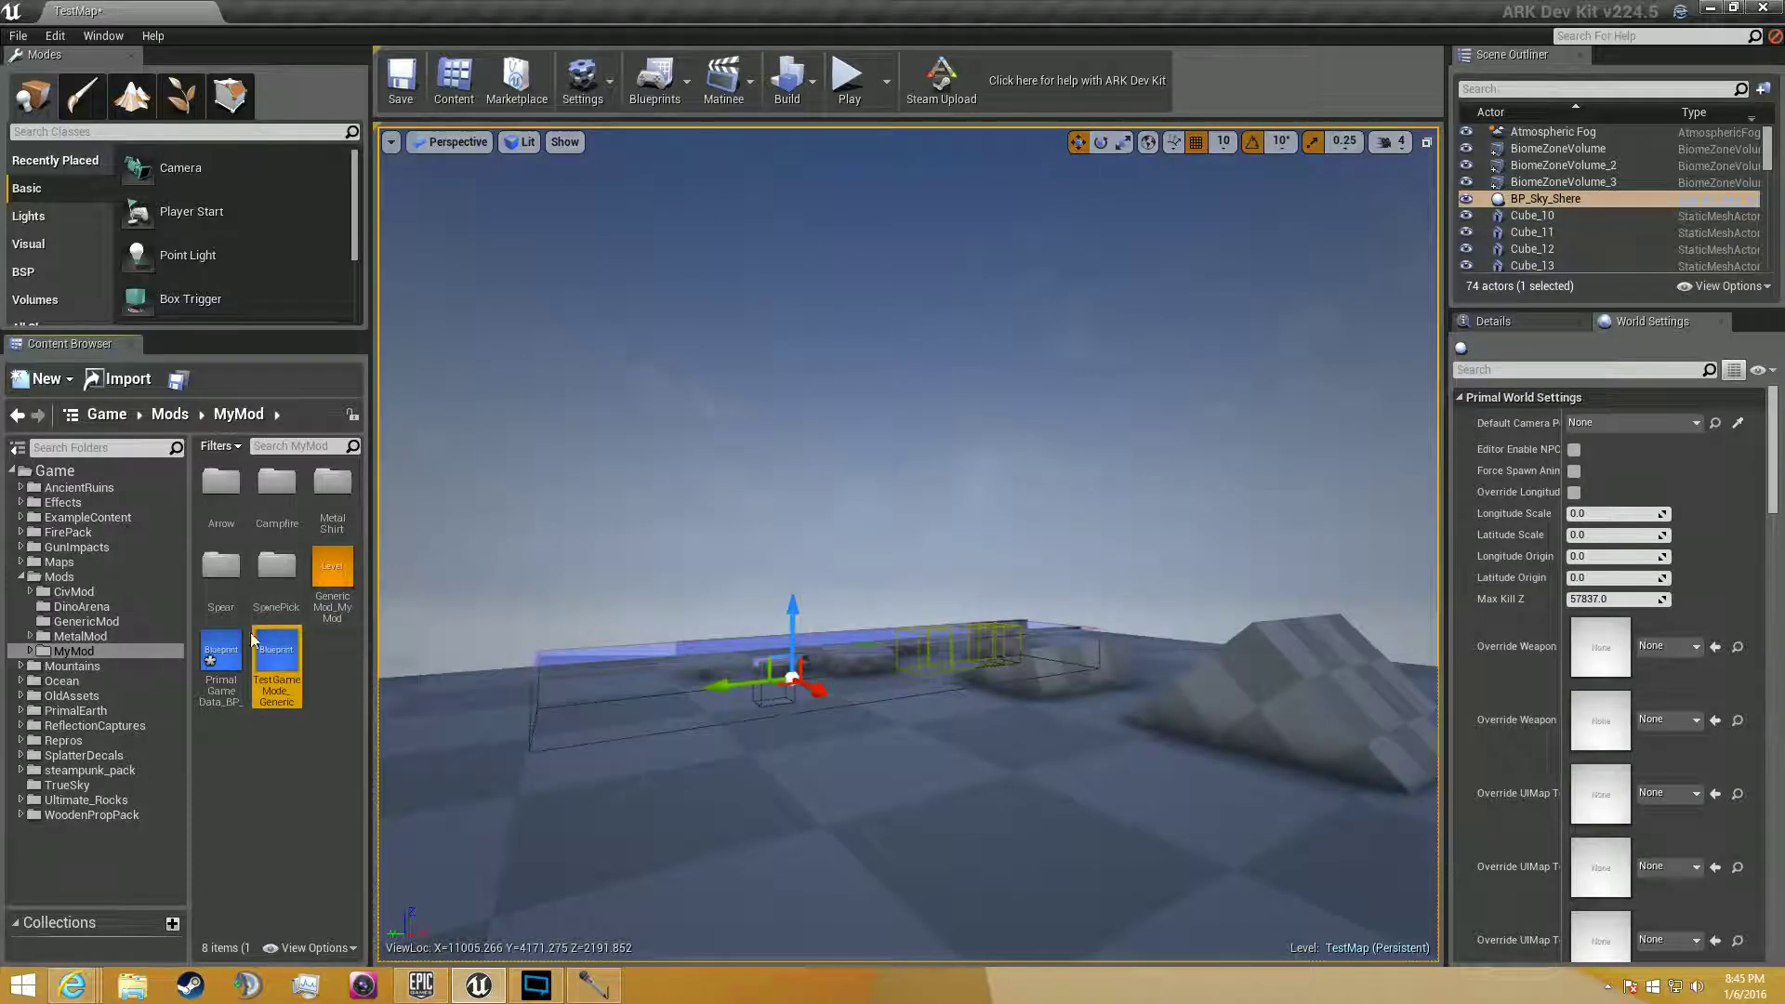
left_click(238, 648)
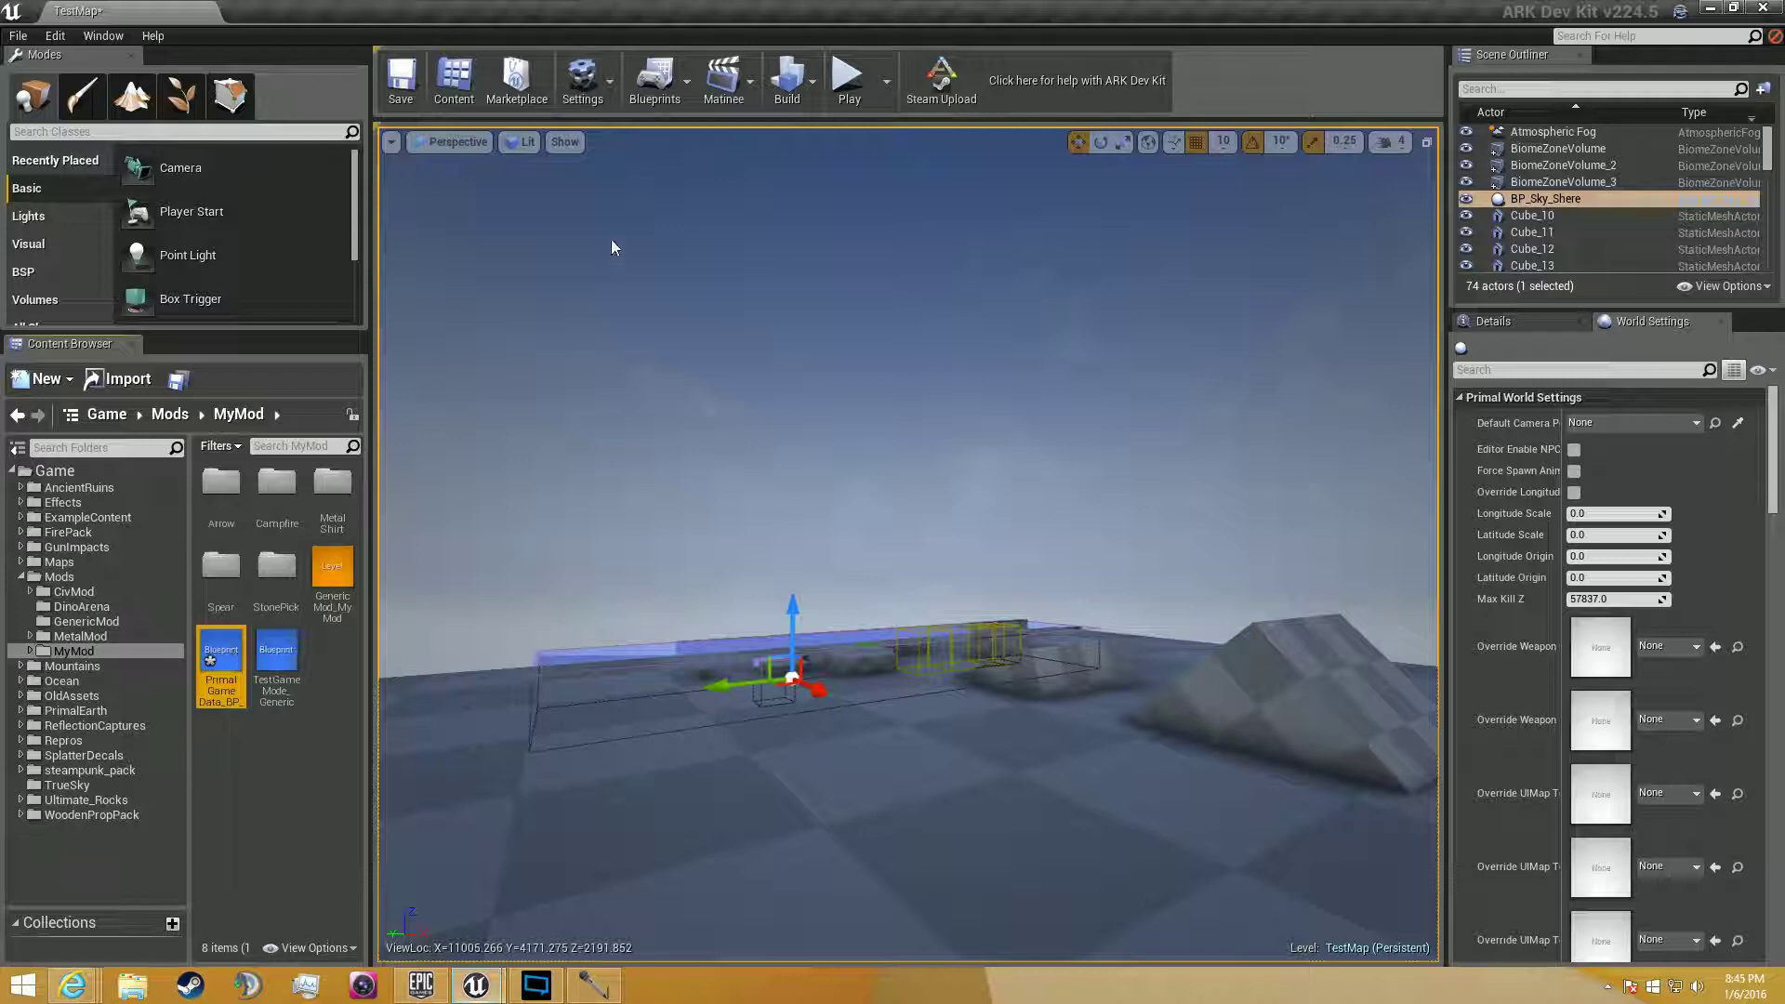
double_click(225, 683)
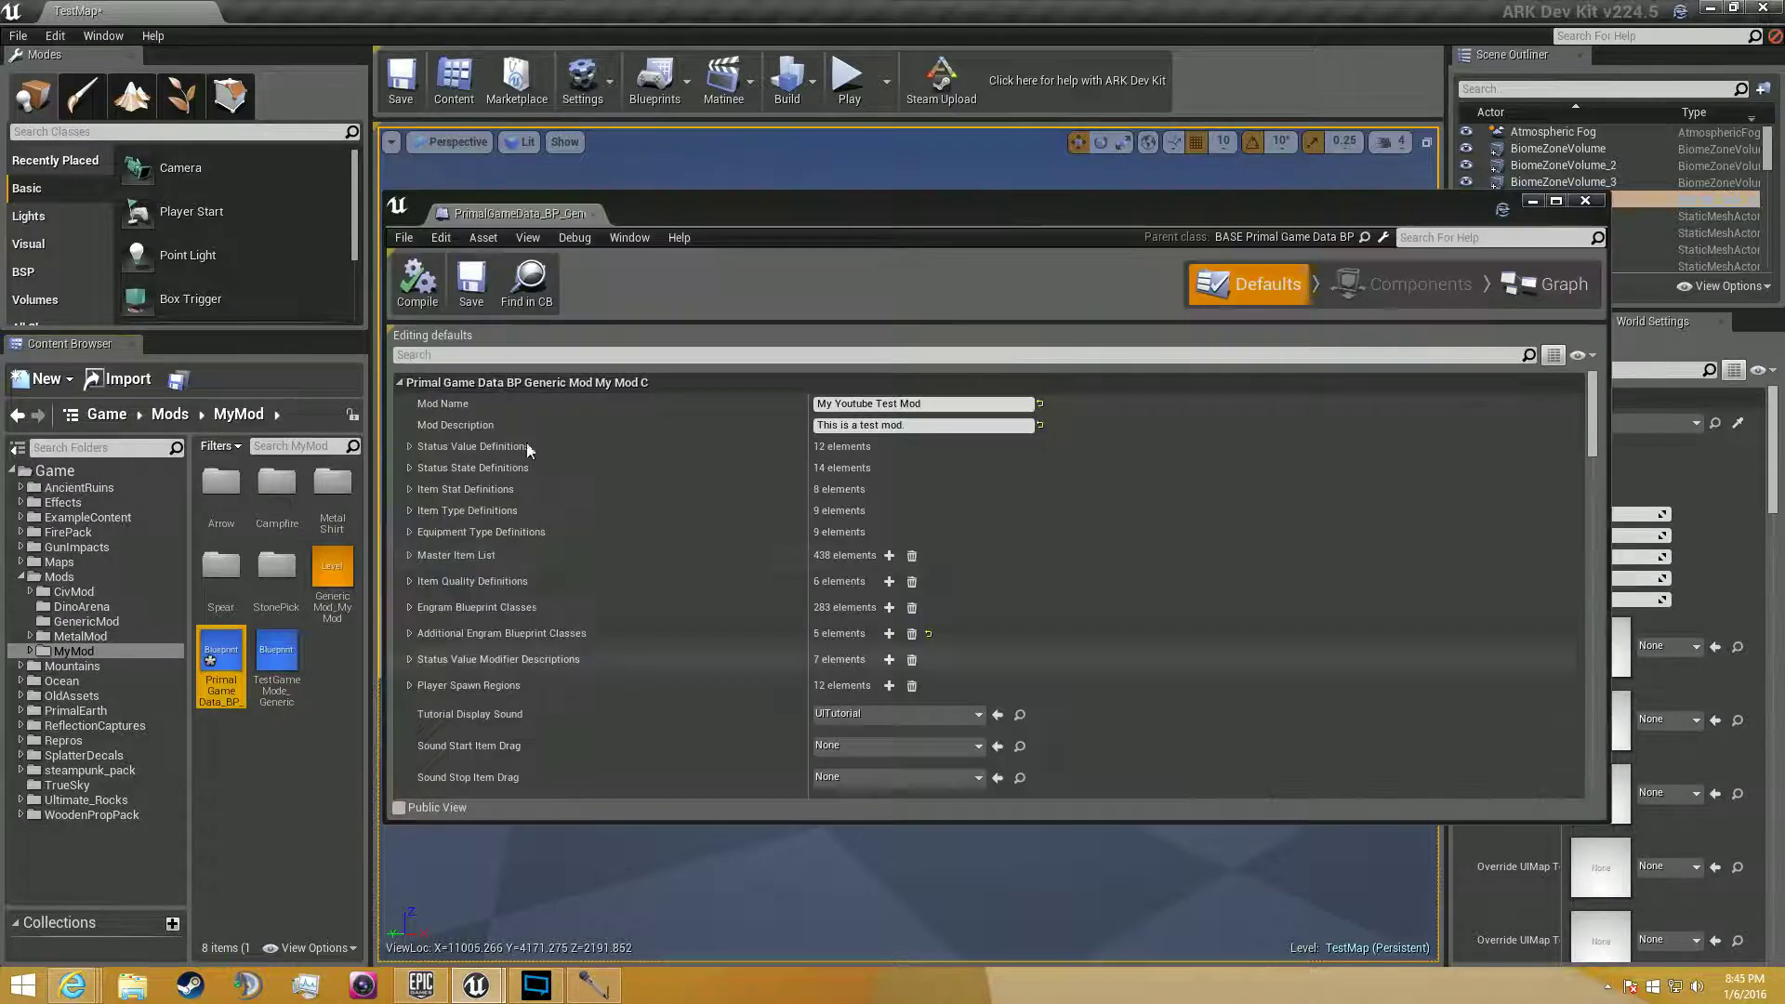
left_click(465, 283)
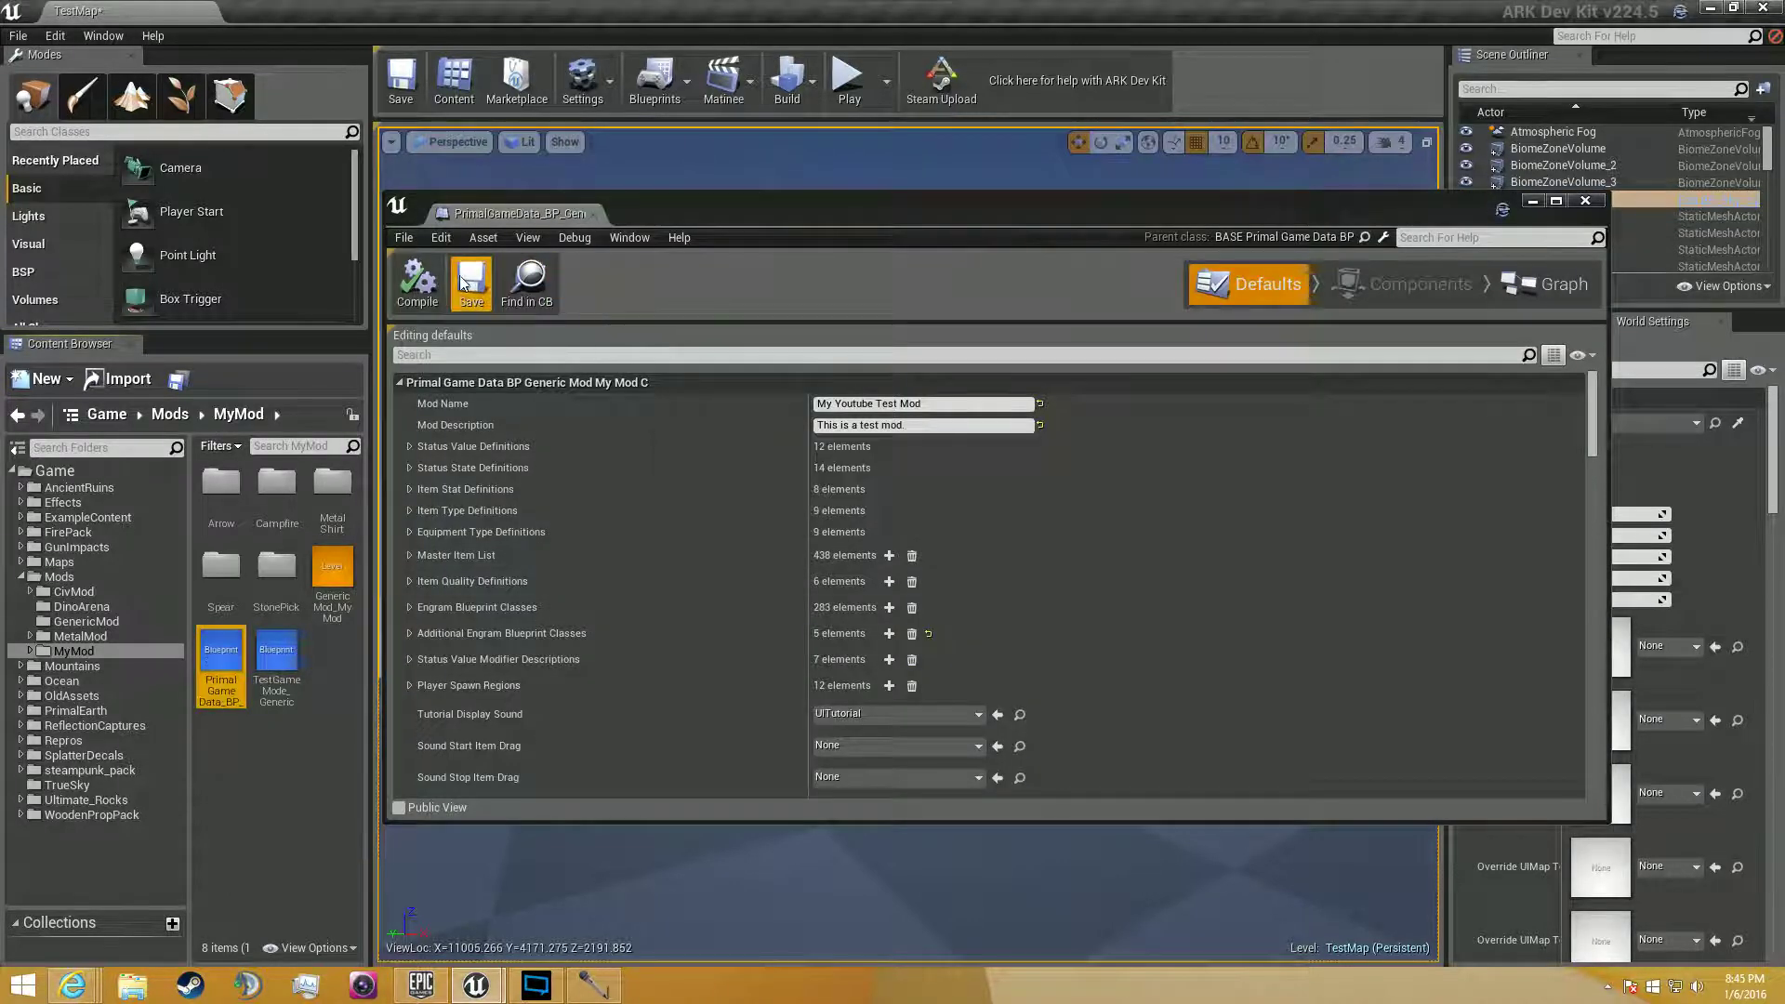
left_click(593, 215)
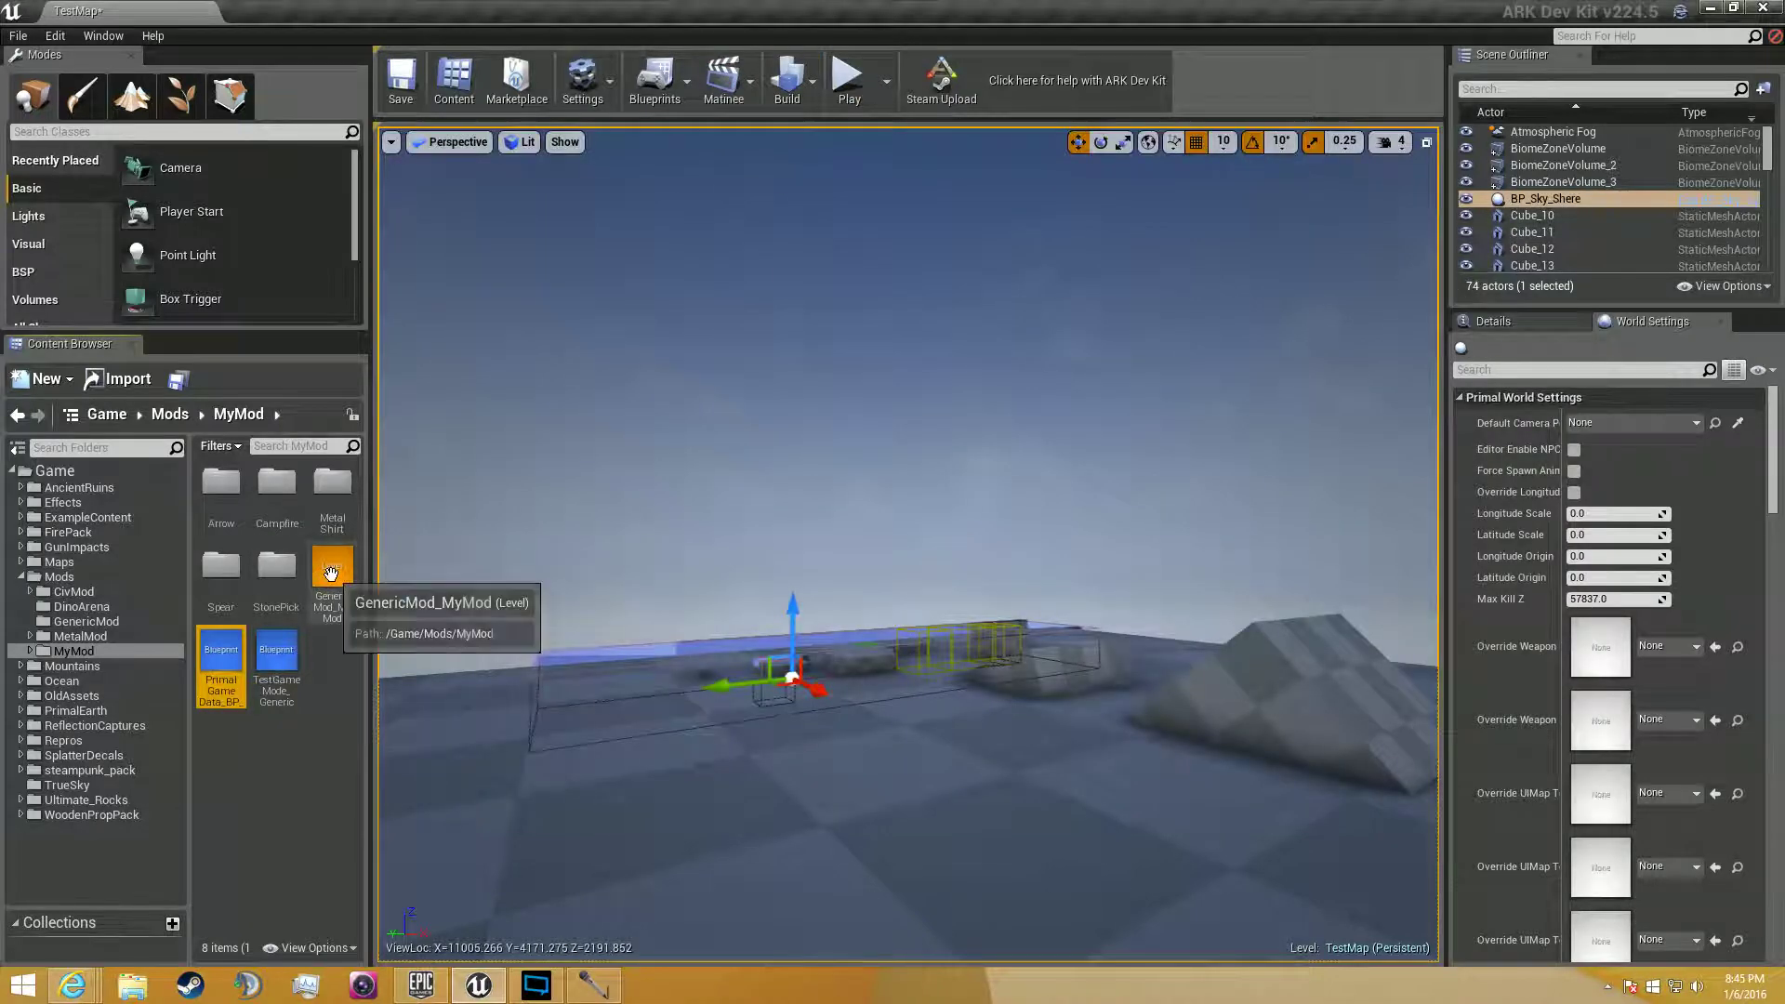
Open the GenericMod_MyMod level, saving TestMap with Save Selected when prompted.
left_click(330, 574)
double_click(331, 575)
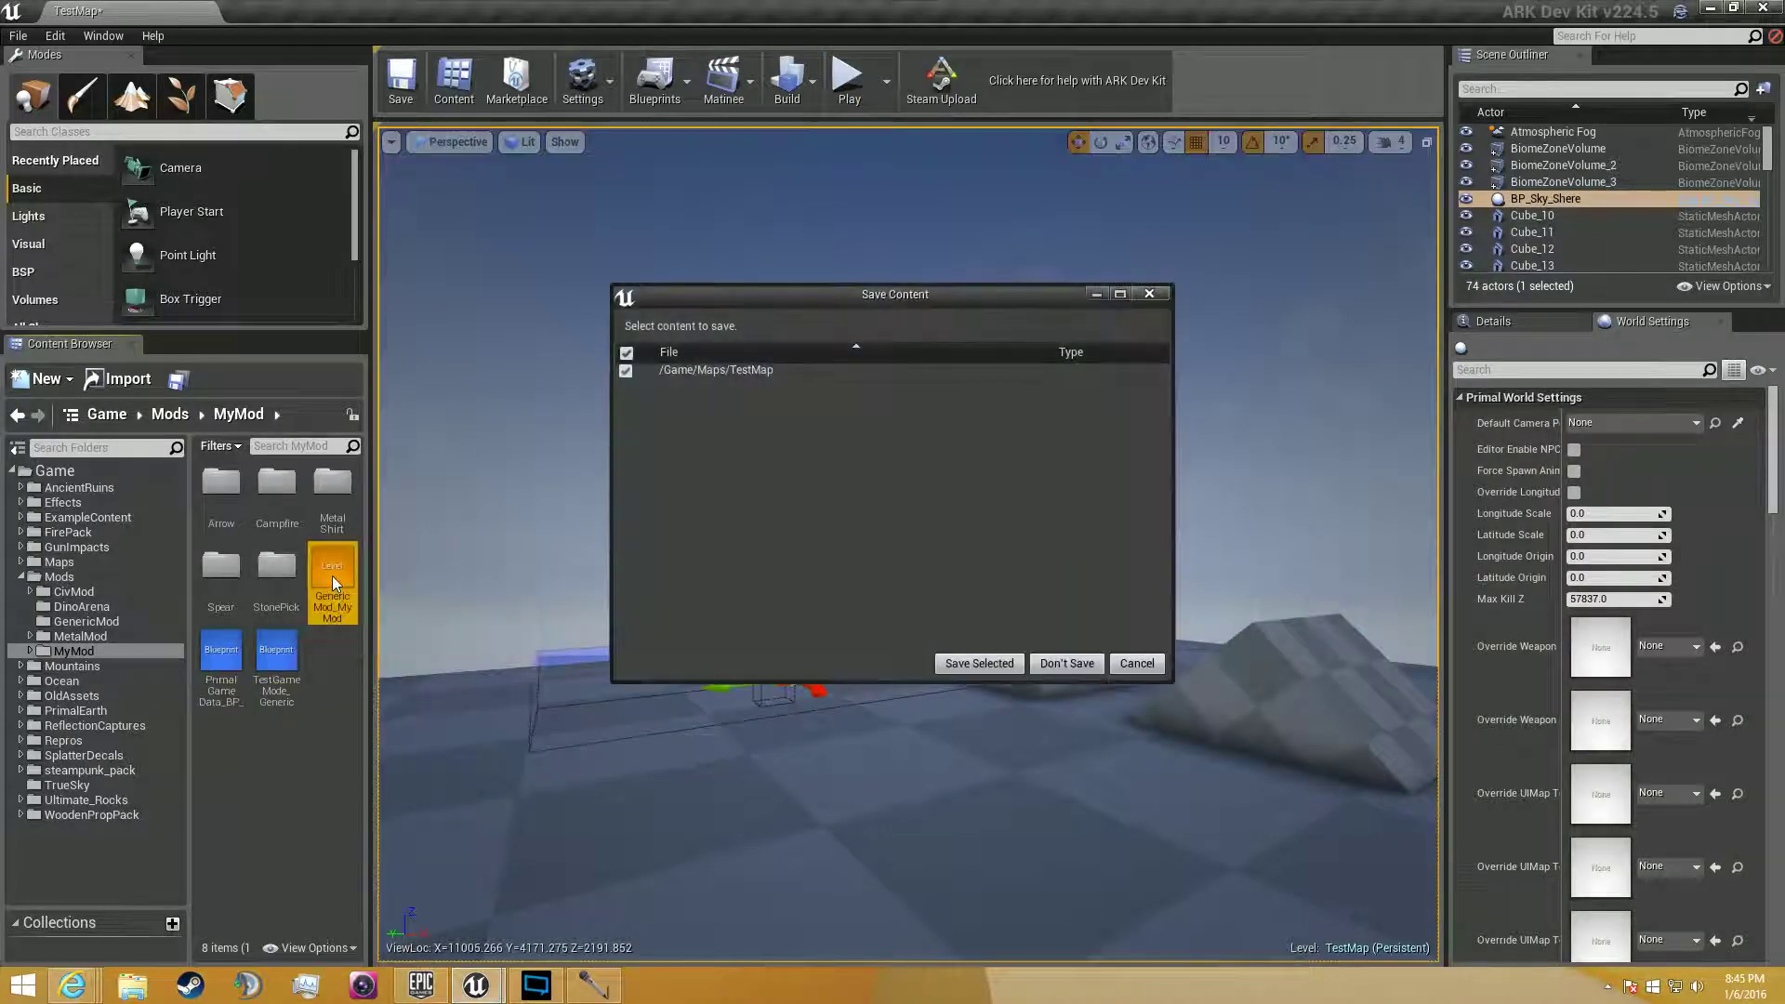
left_click(982, 663)
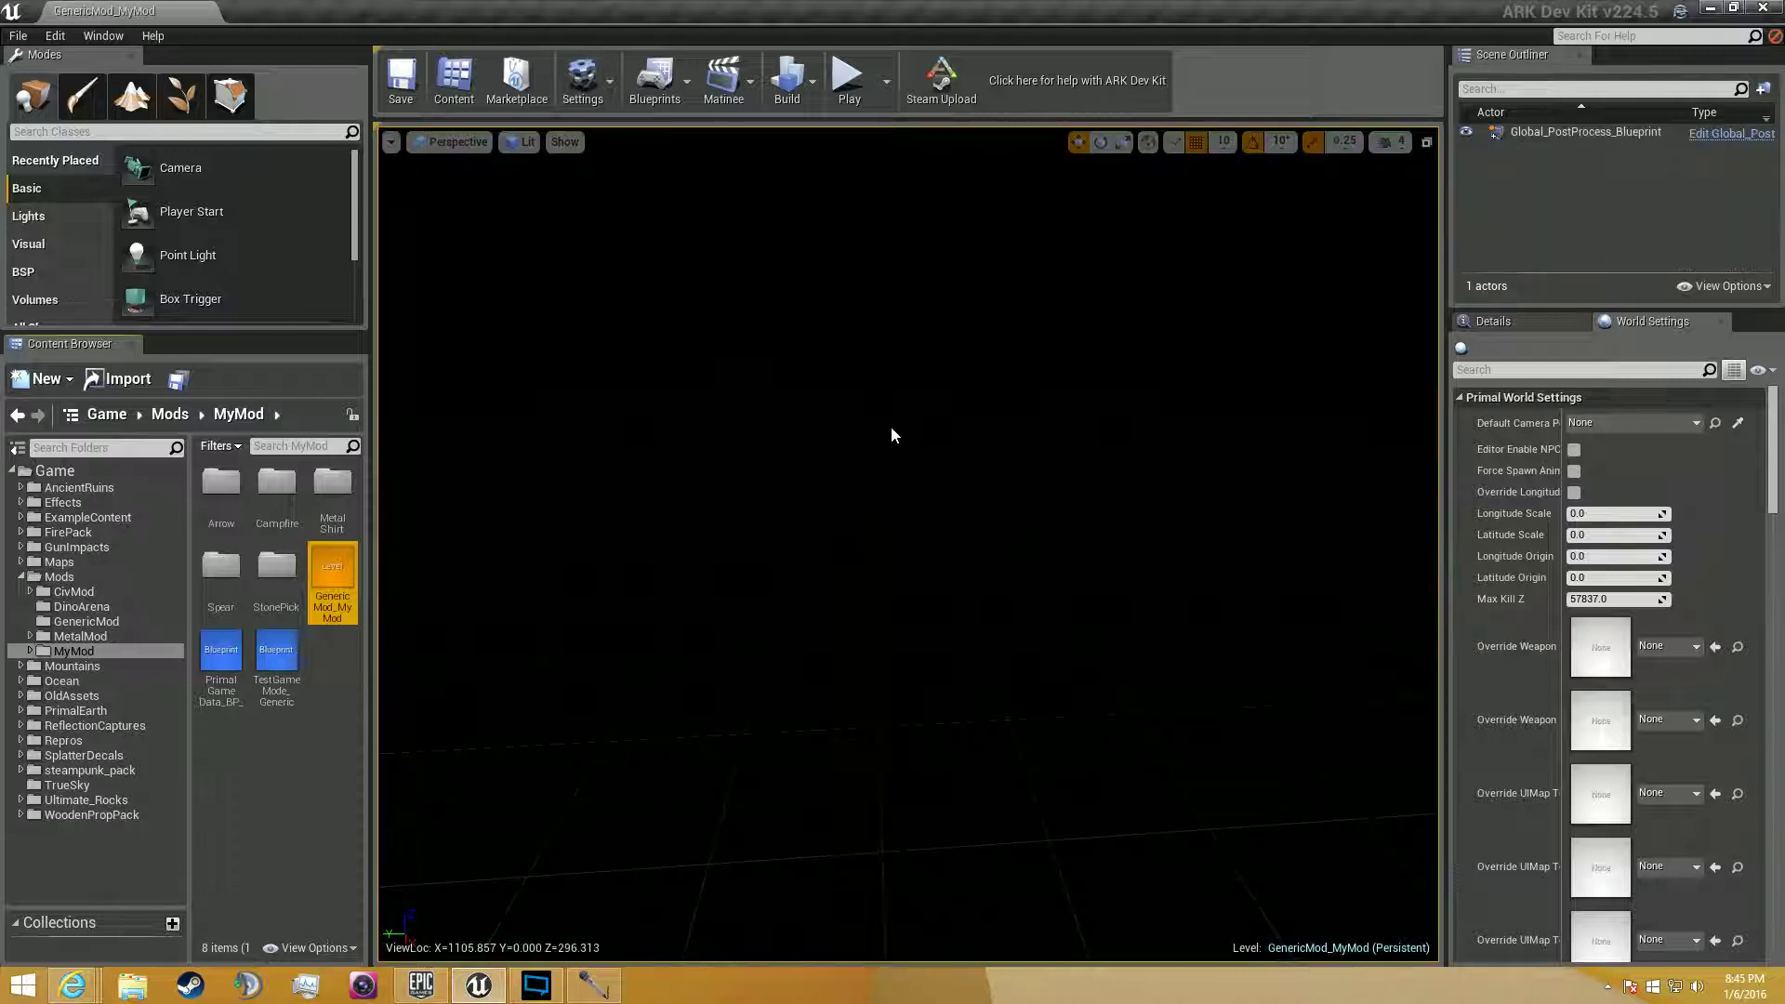
right_click_drag(892, 434, 892, 434)
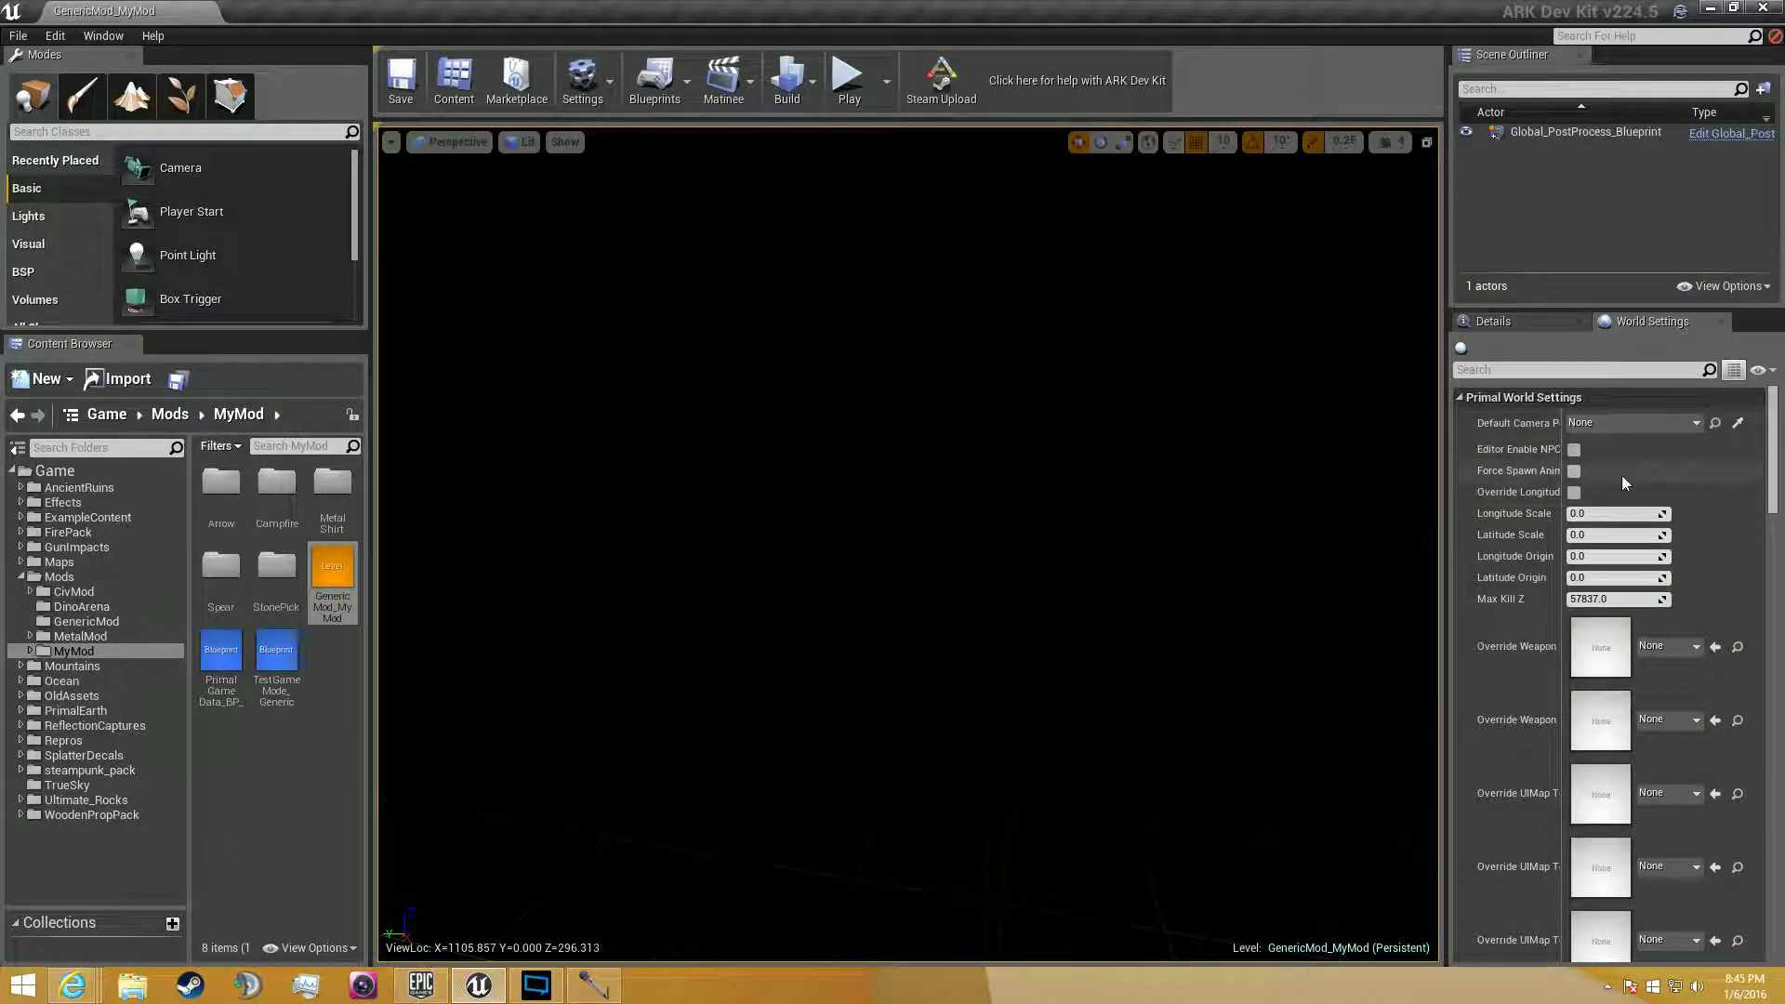
Assign PrimalGameData_BP_GenericMod_MyMod as Primal Game Data in World Settings, leaving GameMode Override None.
scroll(1618, 403, "down", 4)
scroll(1618, 465, "down", 1)
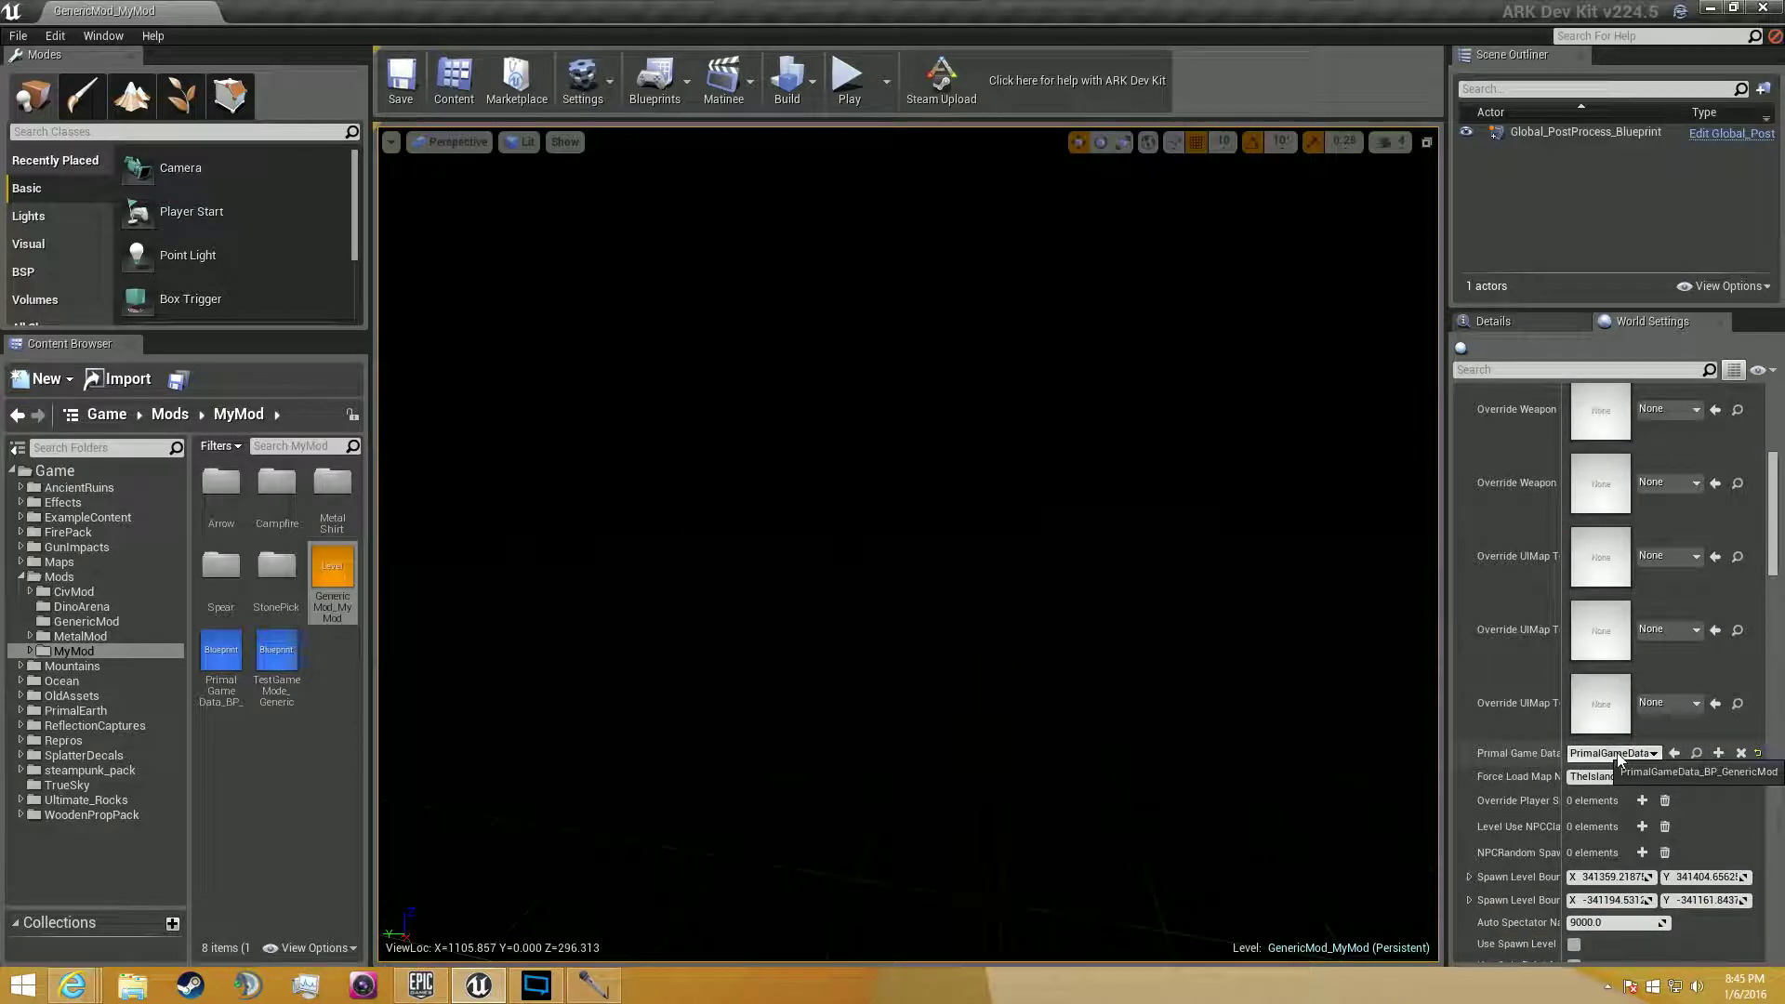
left_click(214, 660)
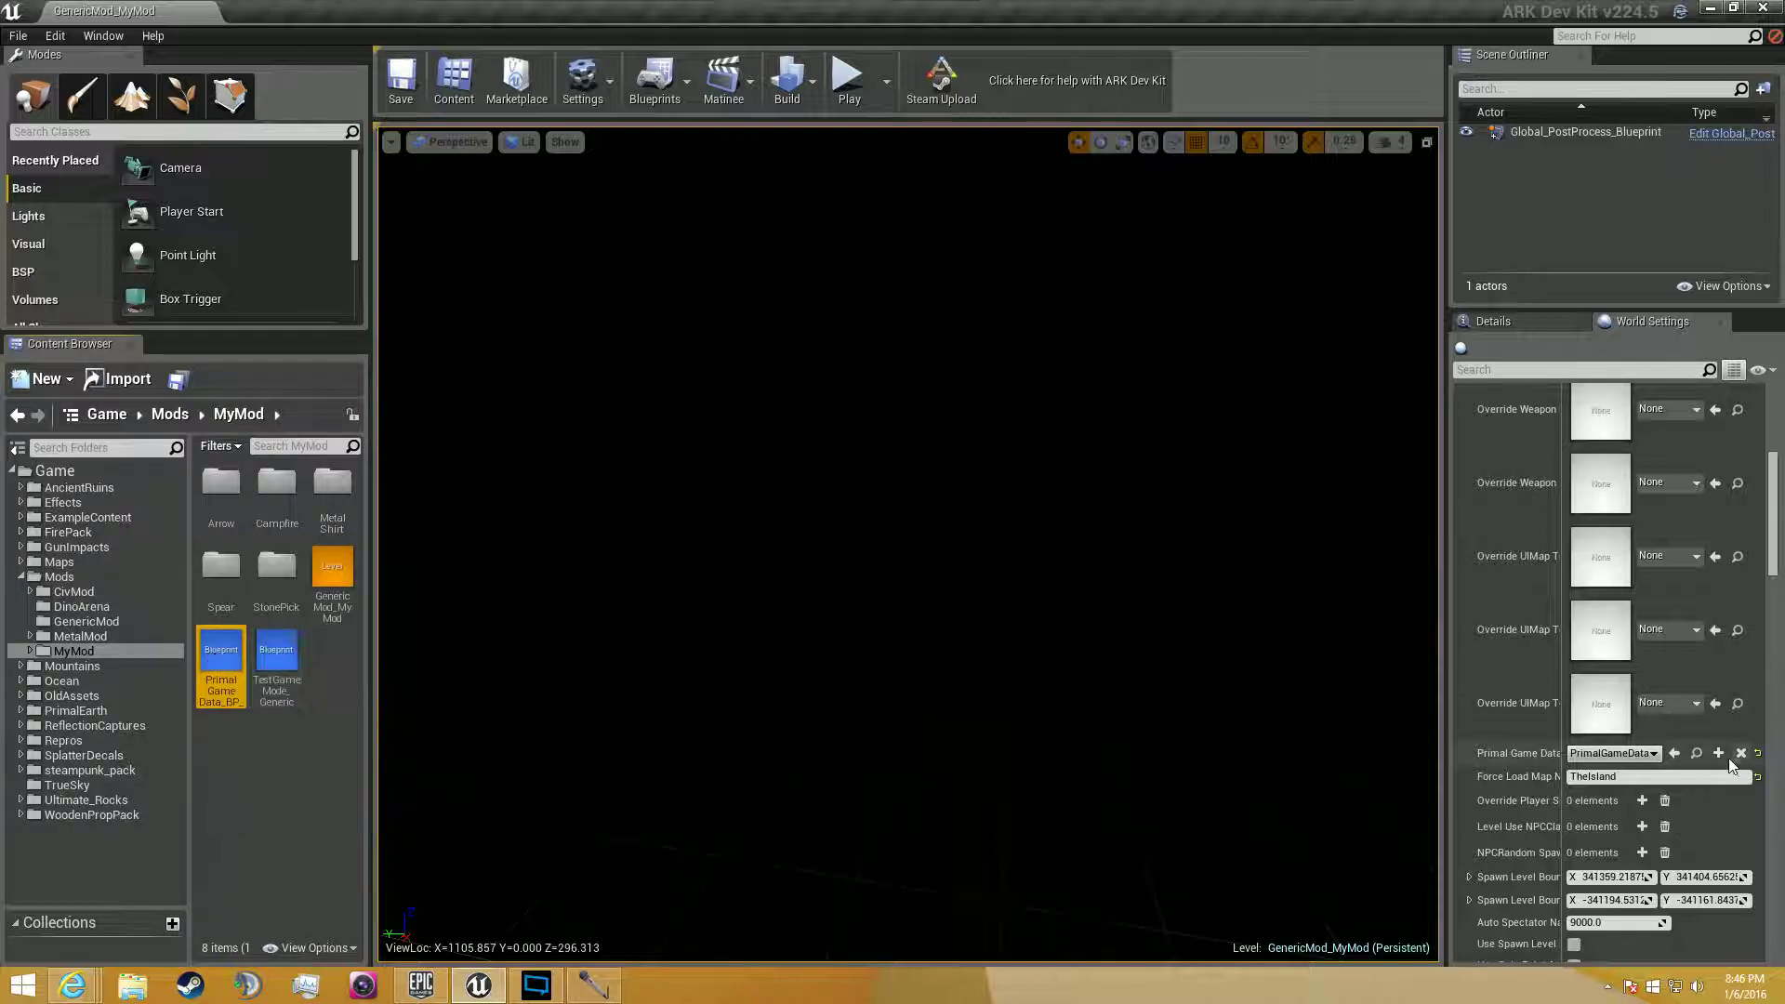
left_click(1674, 754)
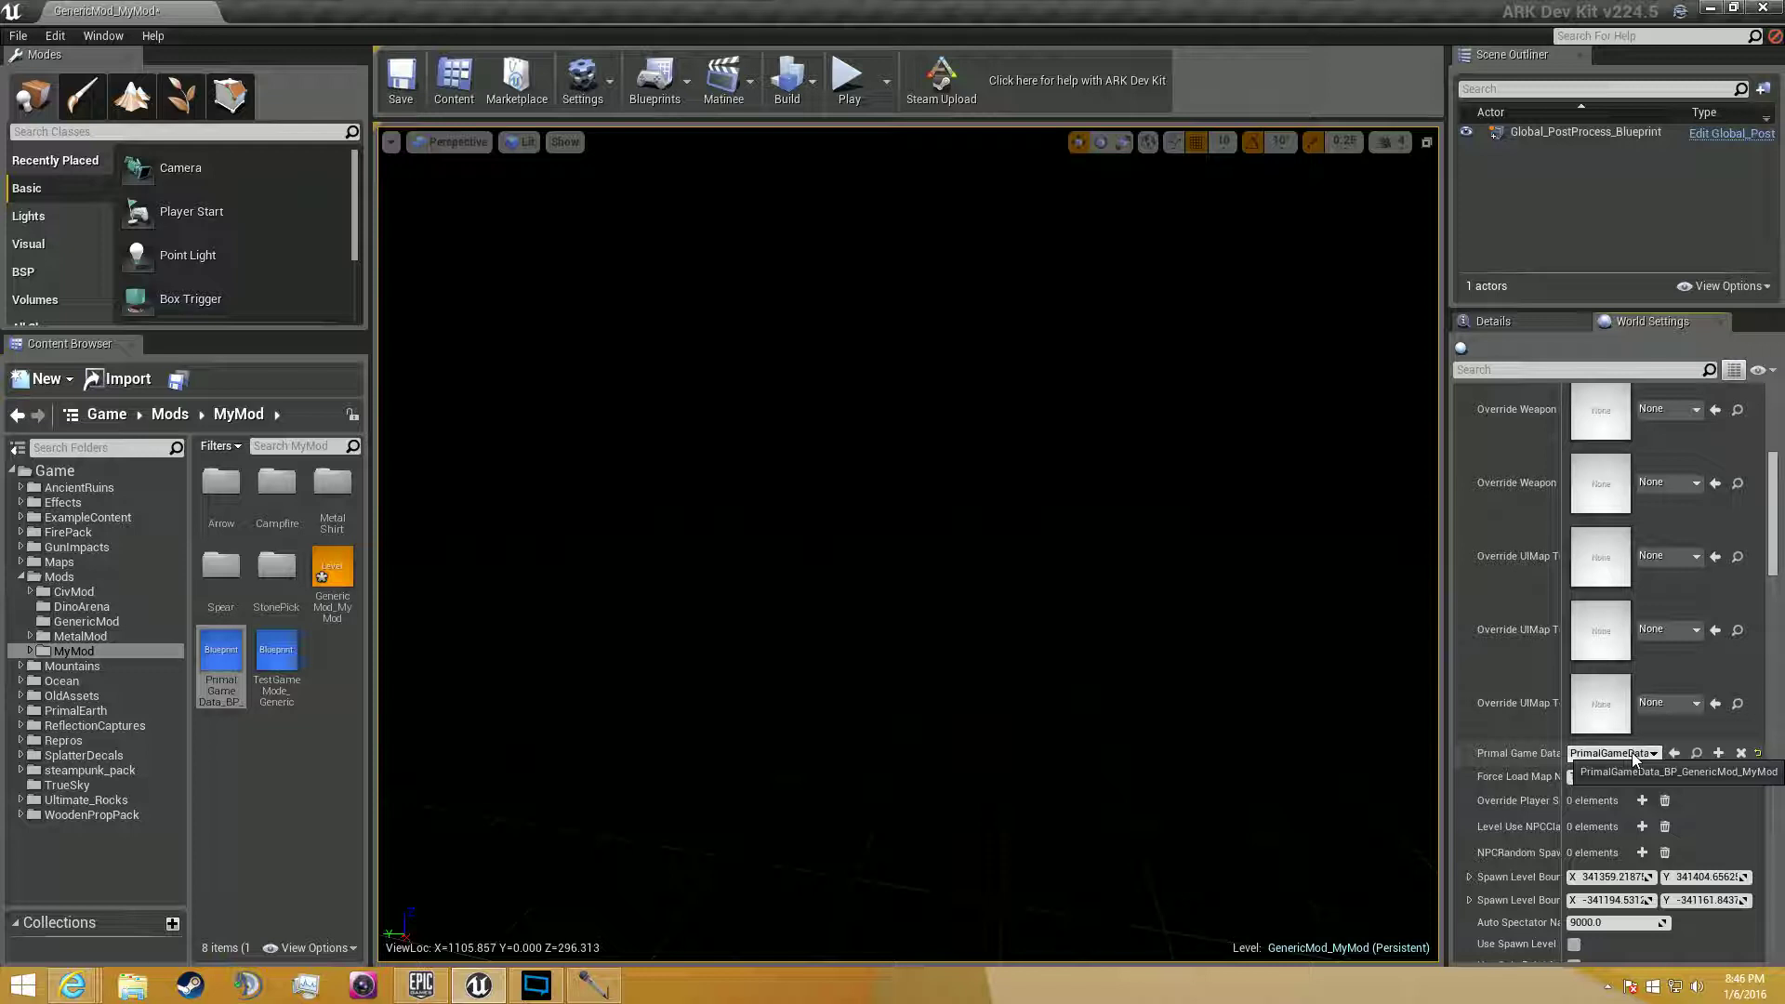
scroll(1632, 759, "down", 12)
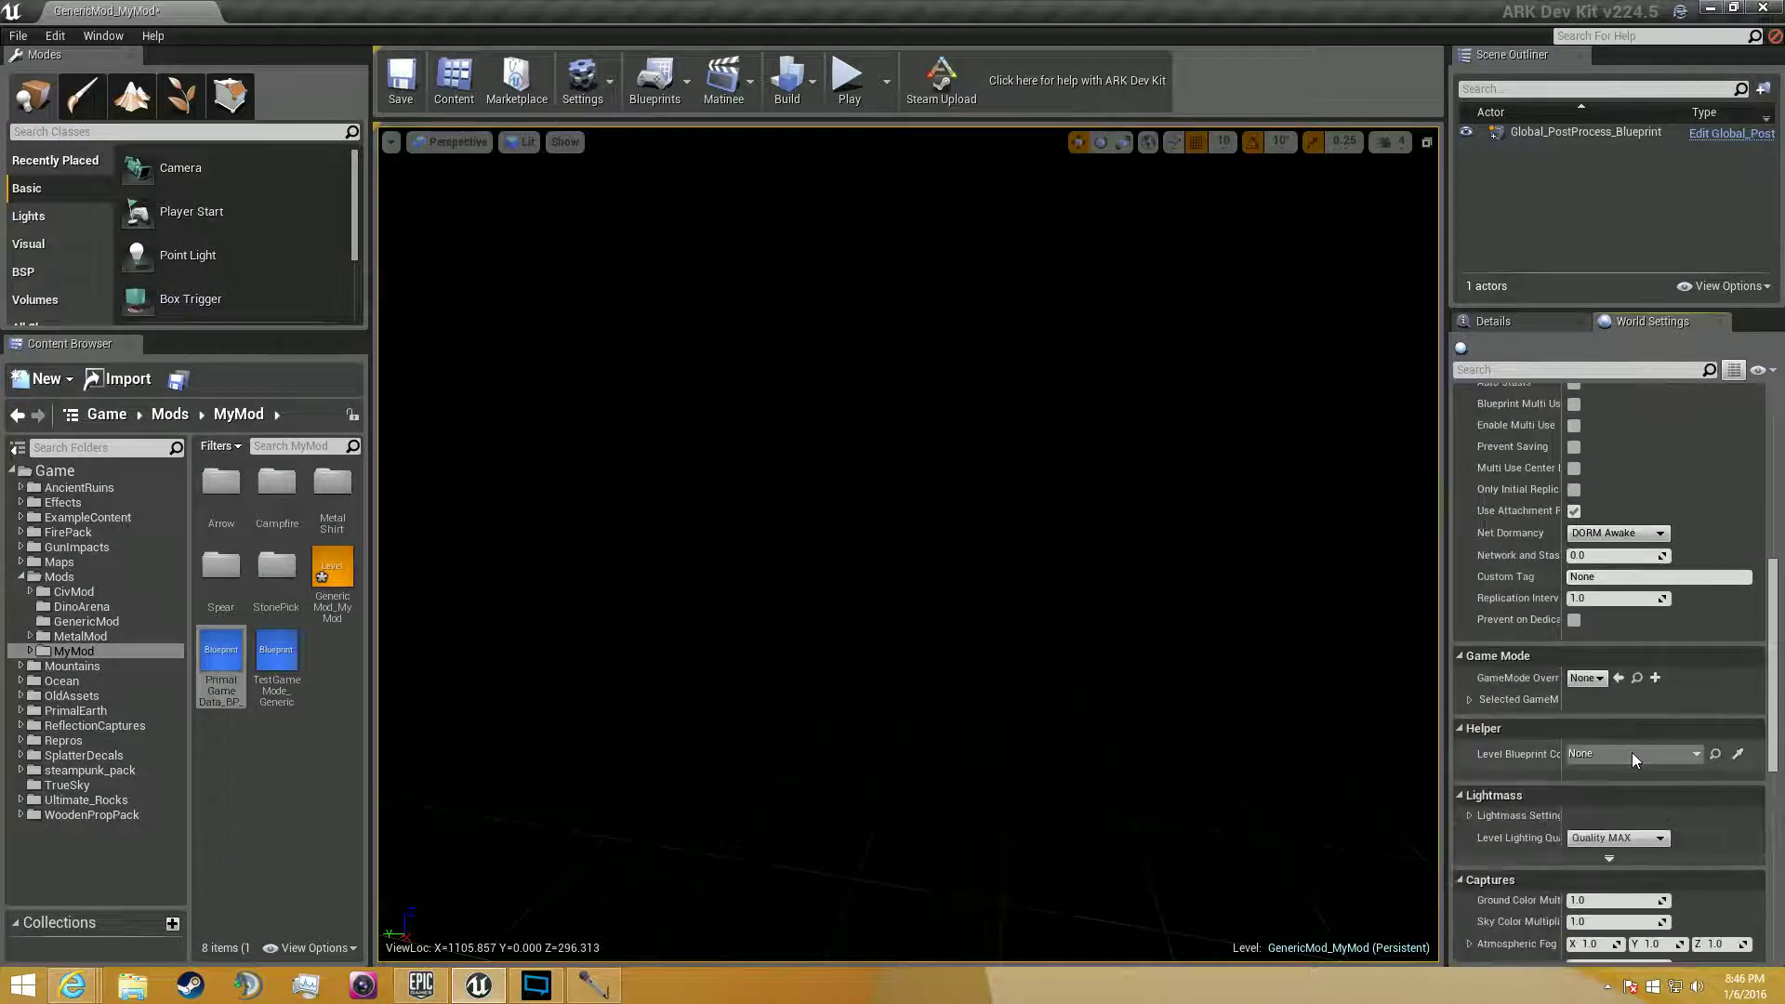
scroll(1632, 751, "down", 5)
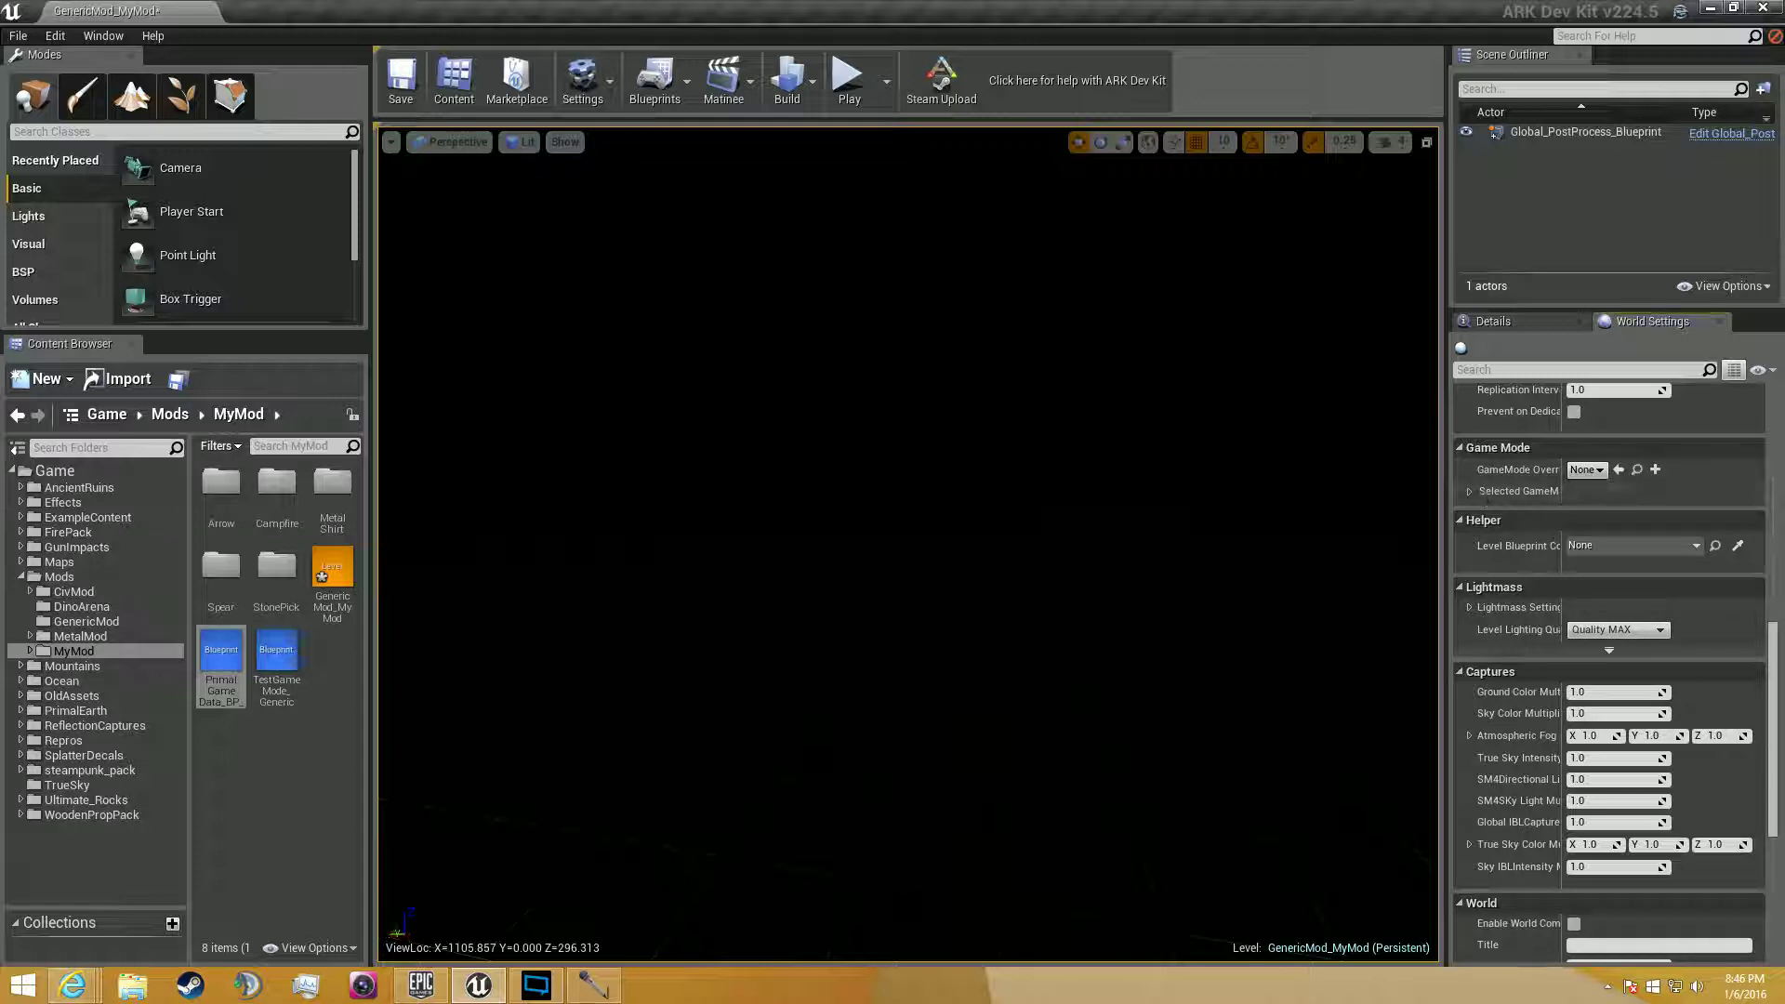
right_click_drag(893, 372, 892, 372)
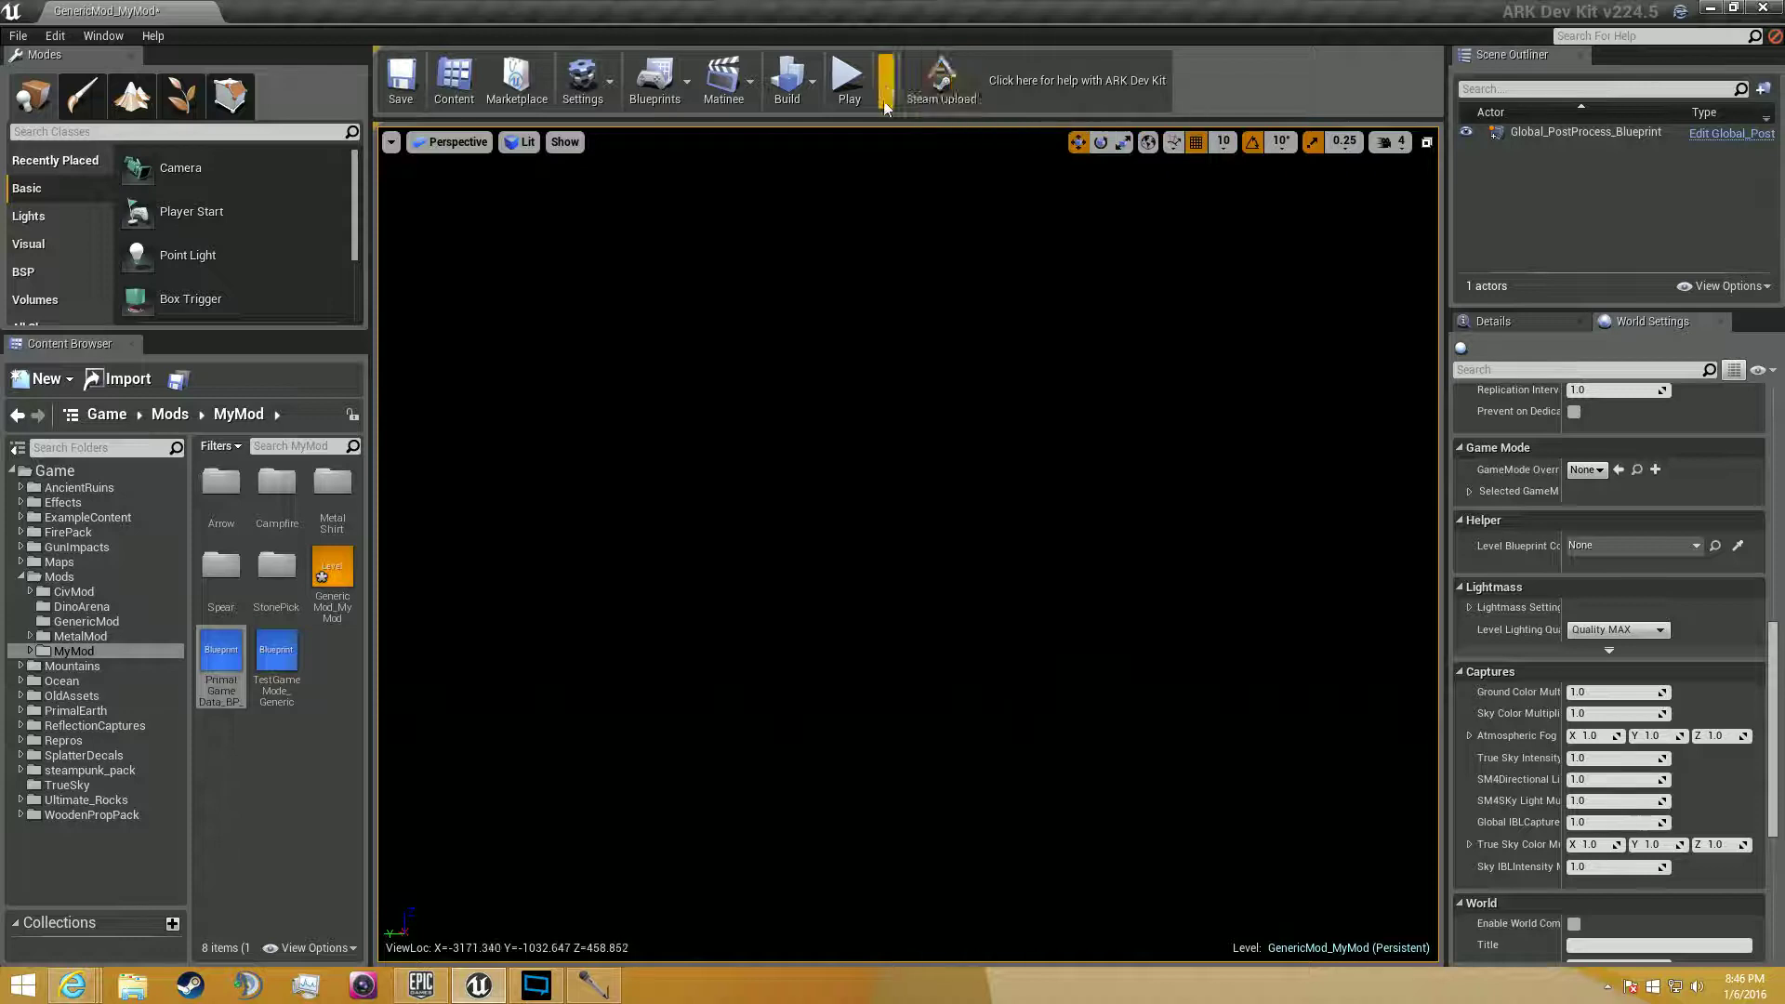
Save the GenericMod_MyMod map via File > Choose Files to Save and Save Selected.
left_click(18, 35)
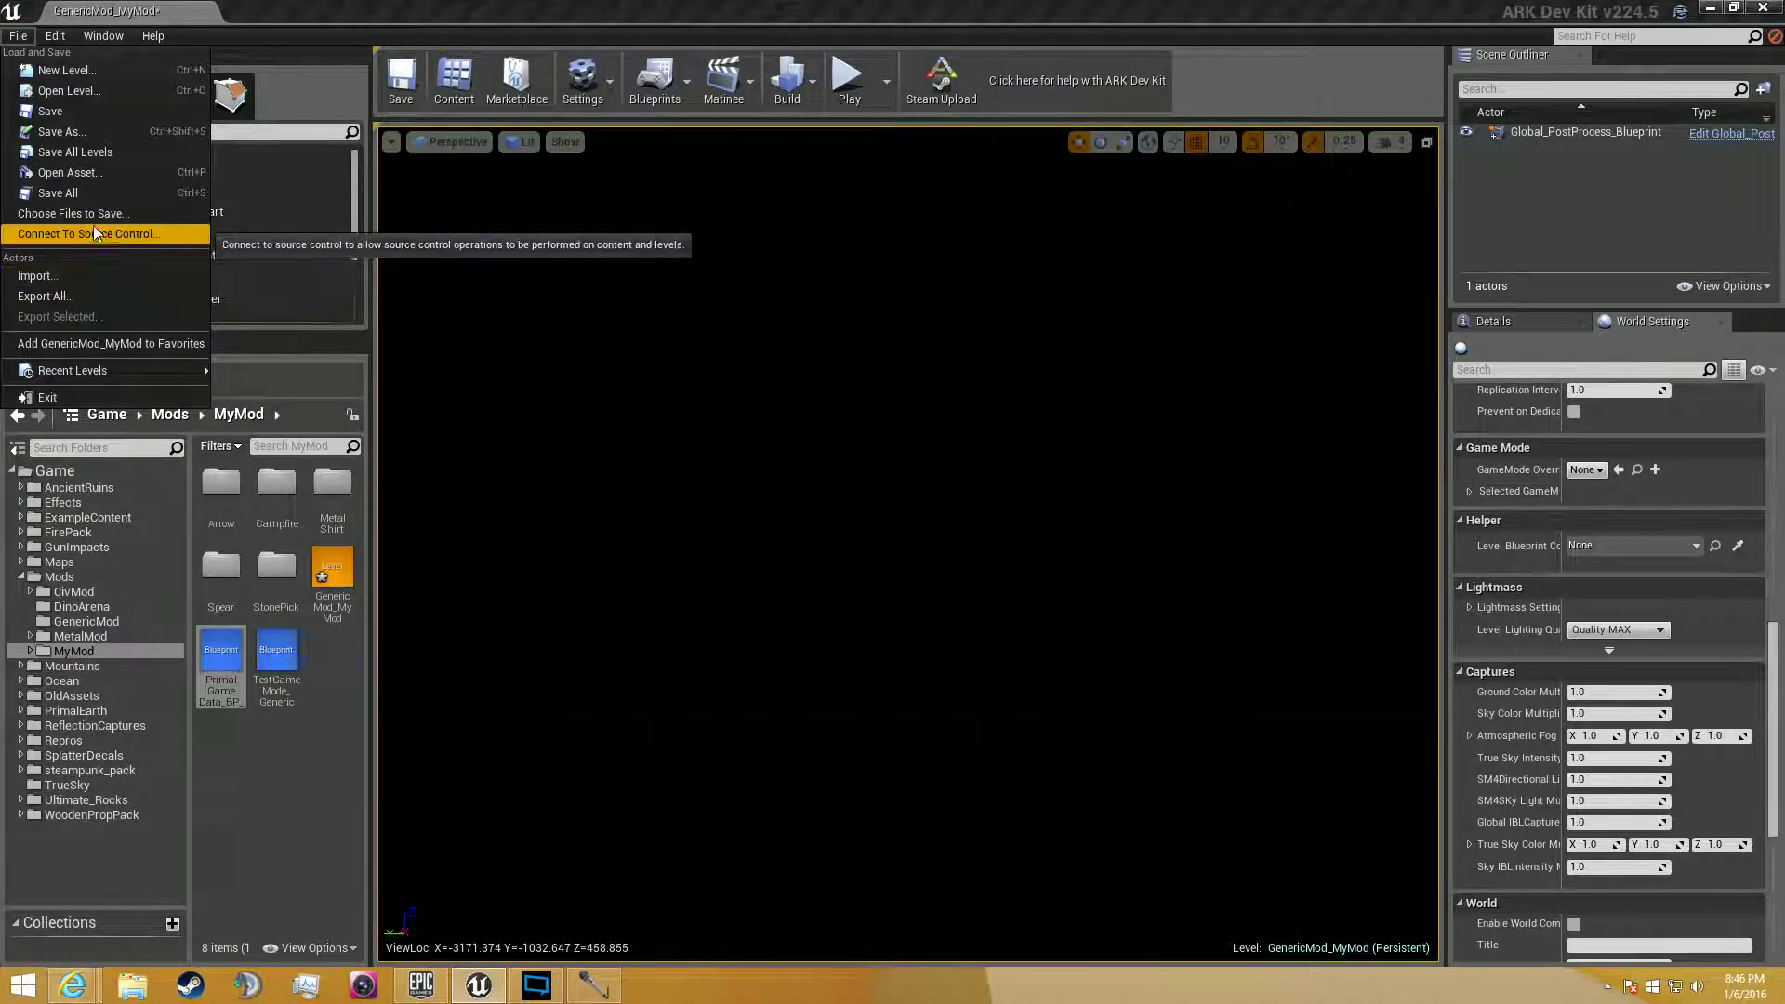
left_click(93, 214)
left_click(967, 661)
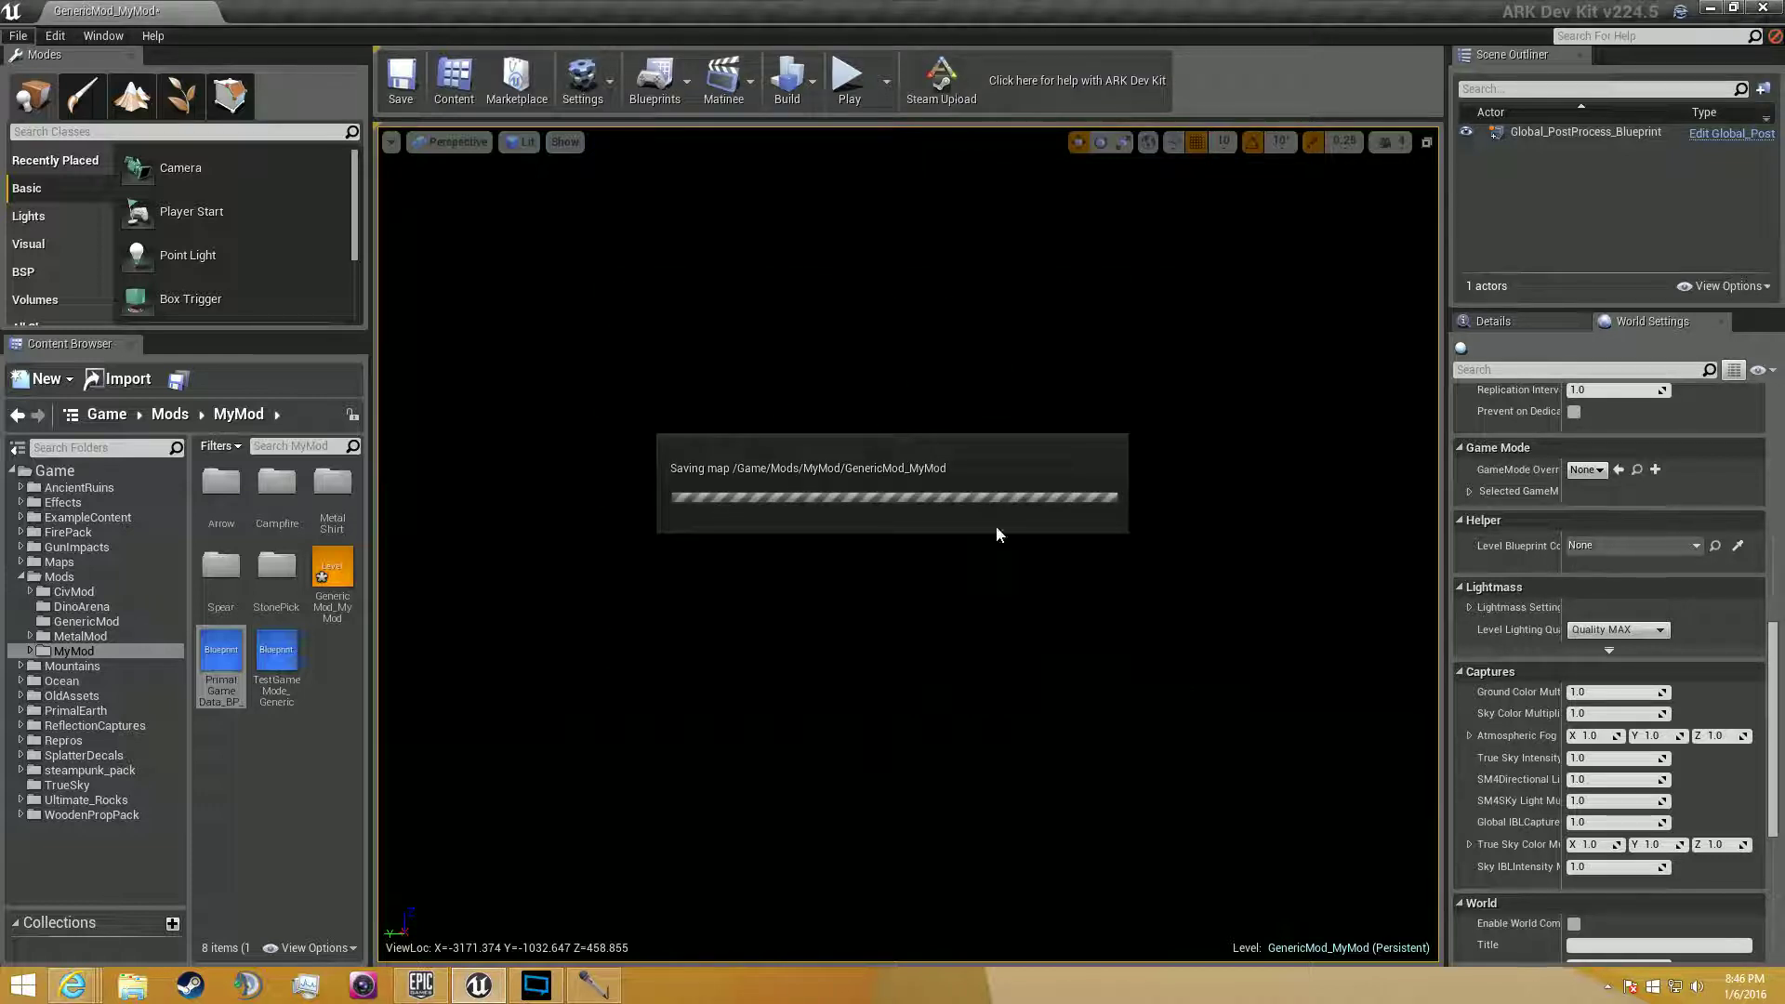
left_click(941, 89)
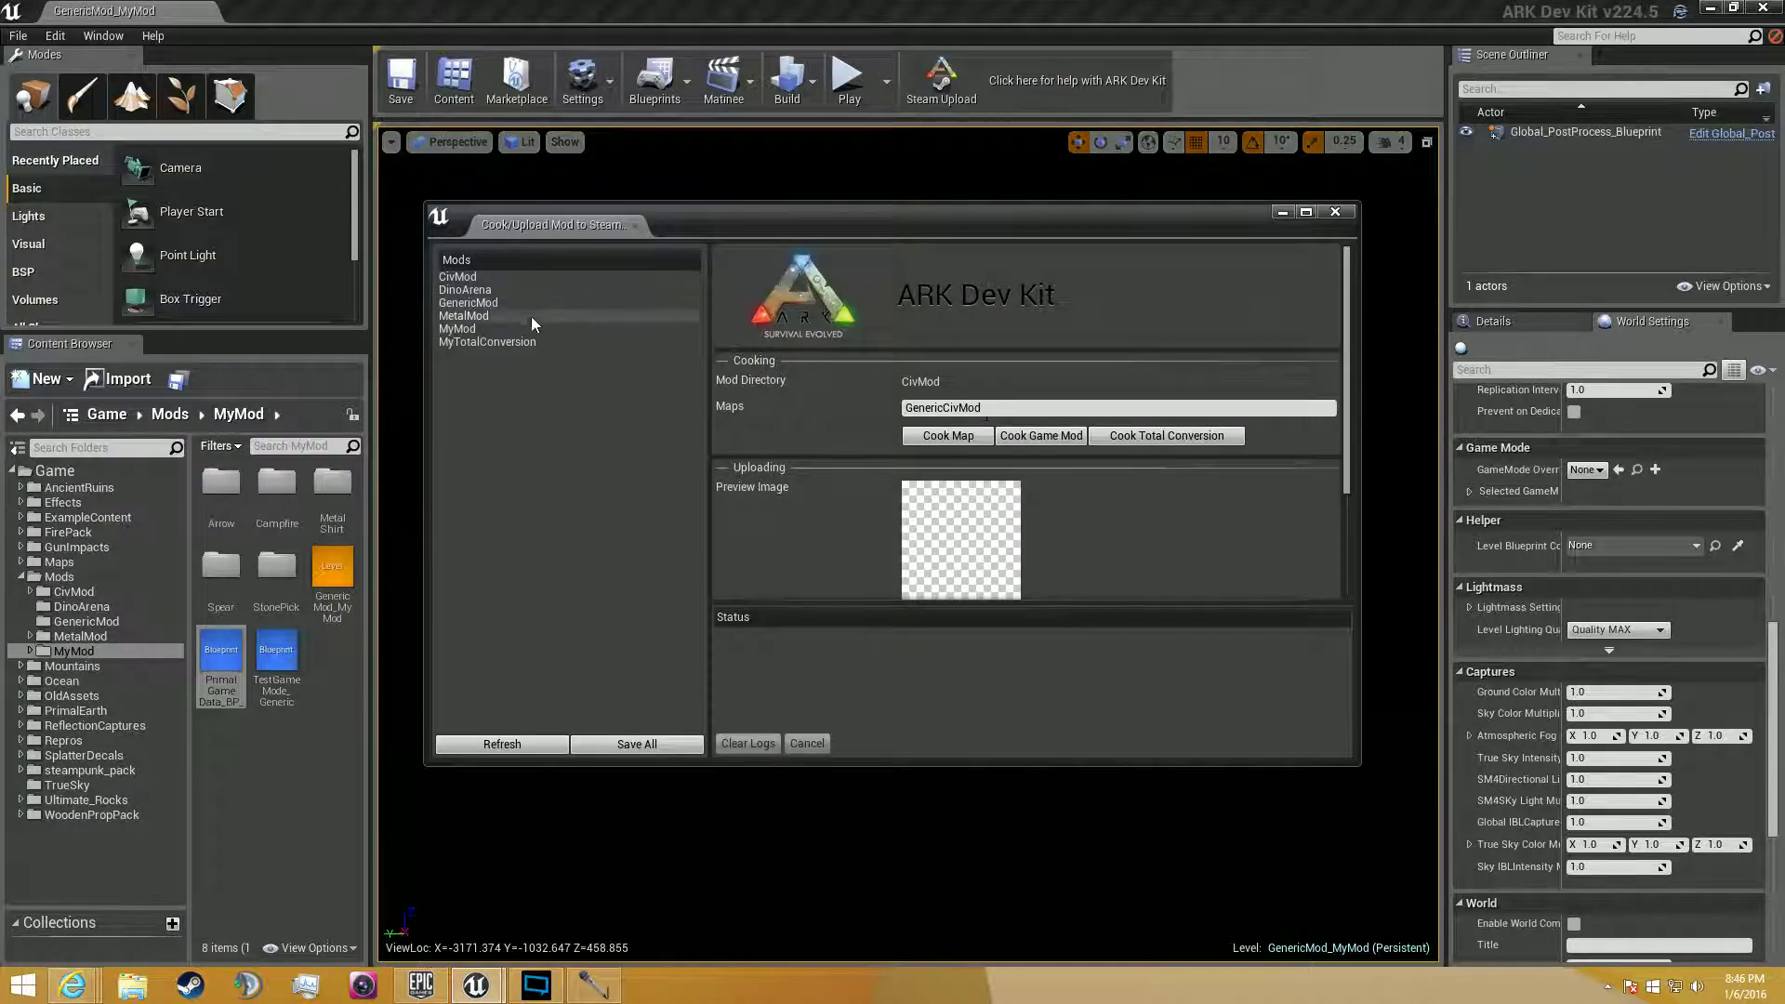
Select MyMod with title YoutubeTestMod, description 'A test mod', change notes None, and Public visibility.
left_click(524, 327)
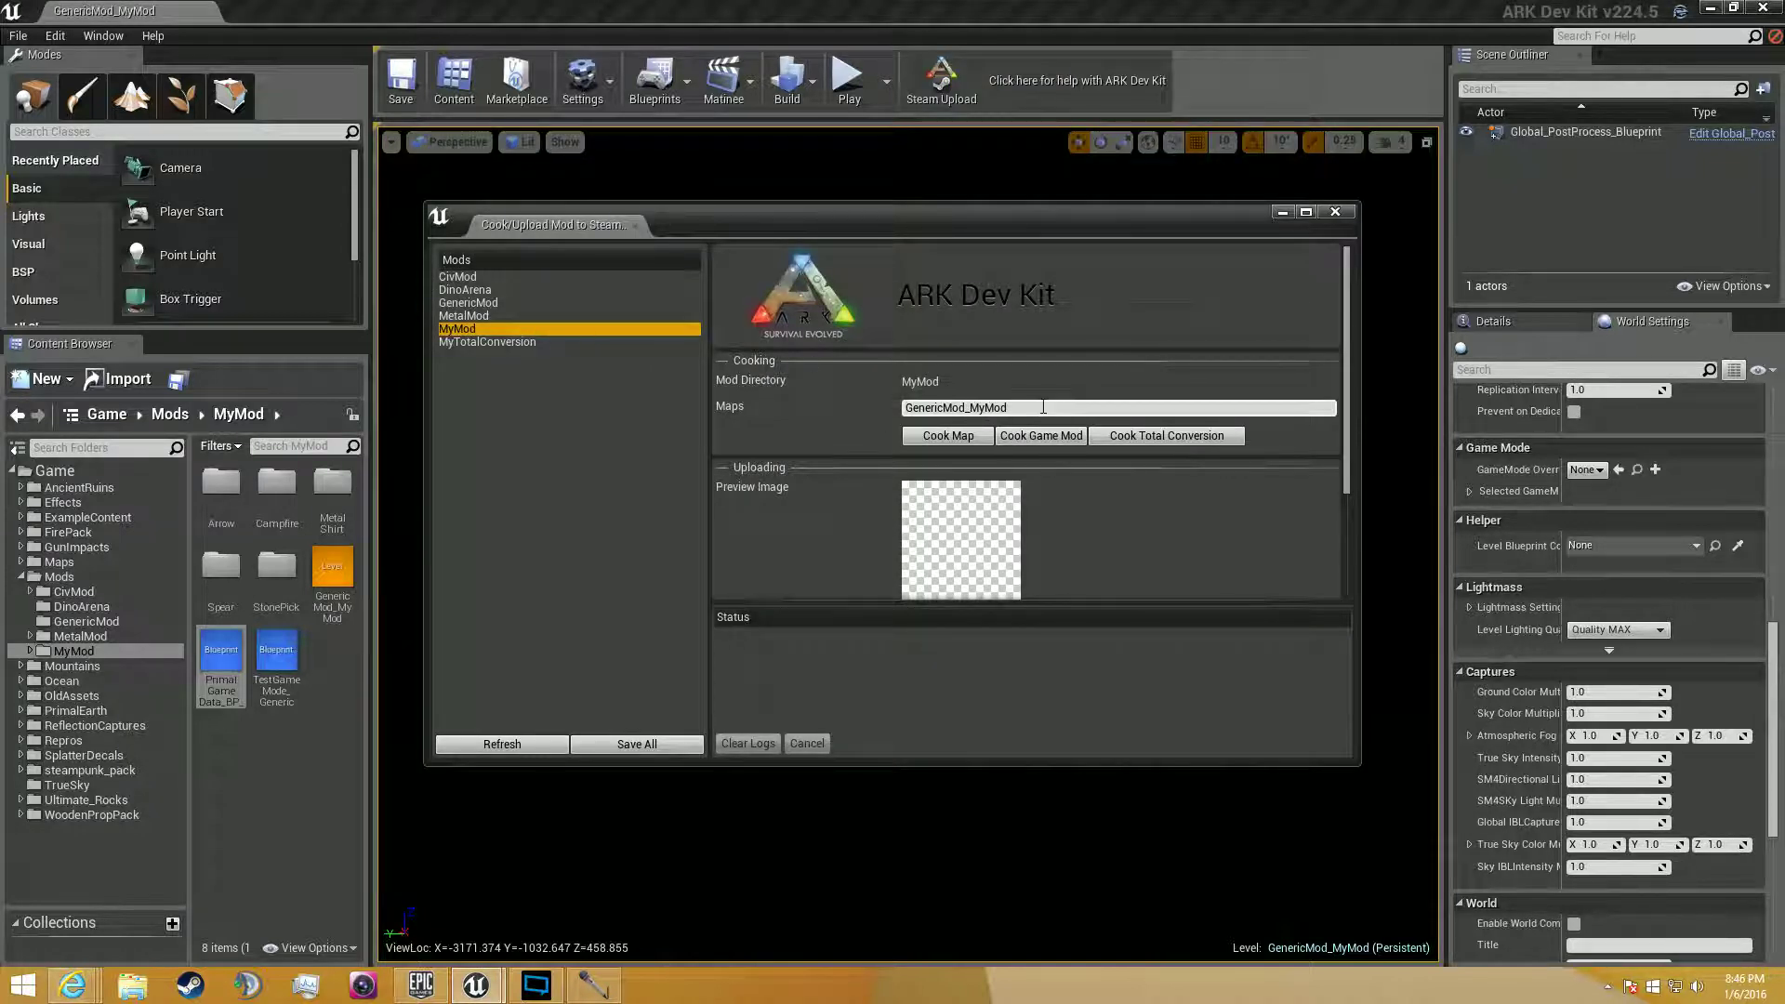
scroll(1039, 407, "down", 3)
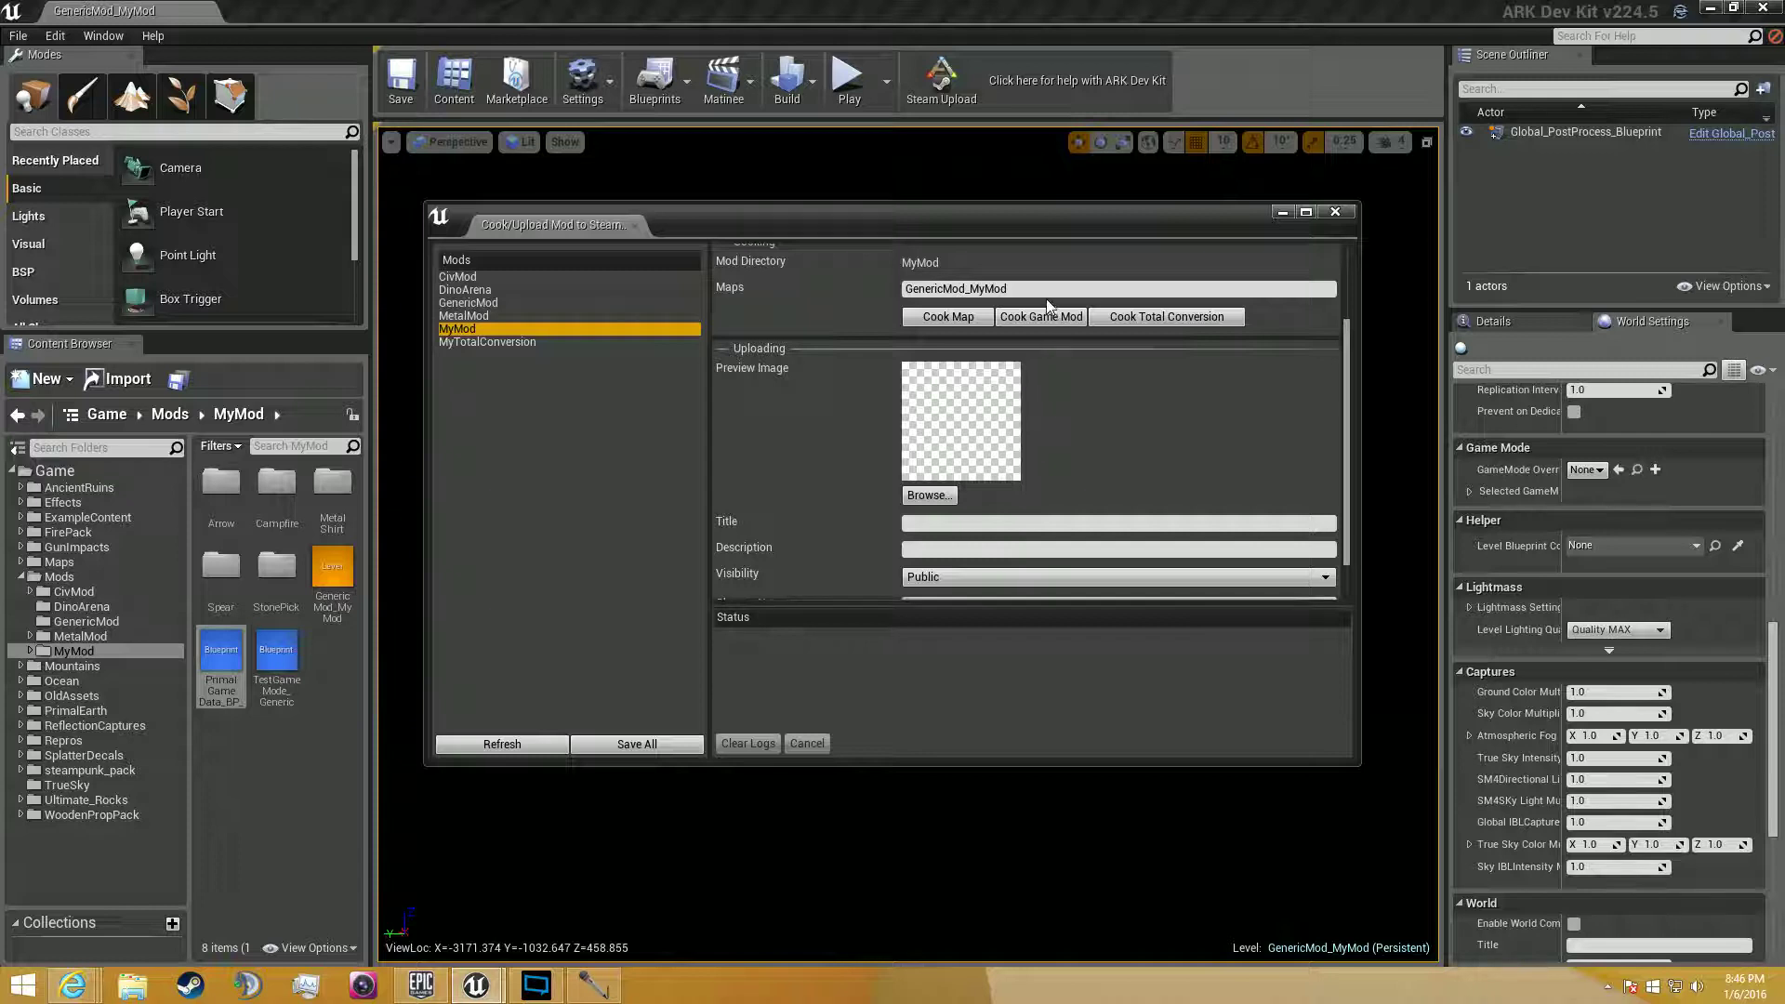
scroll(925, 320, "down", 2)
left_click(947, 472)
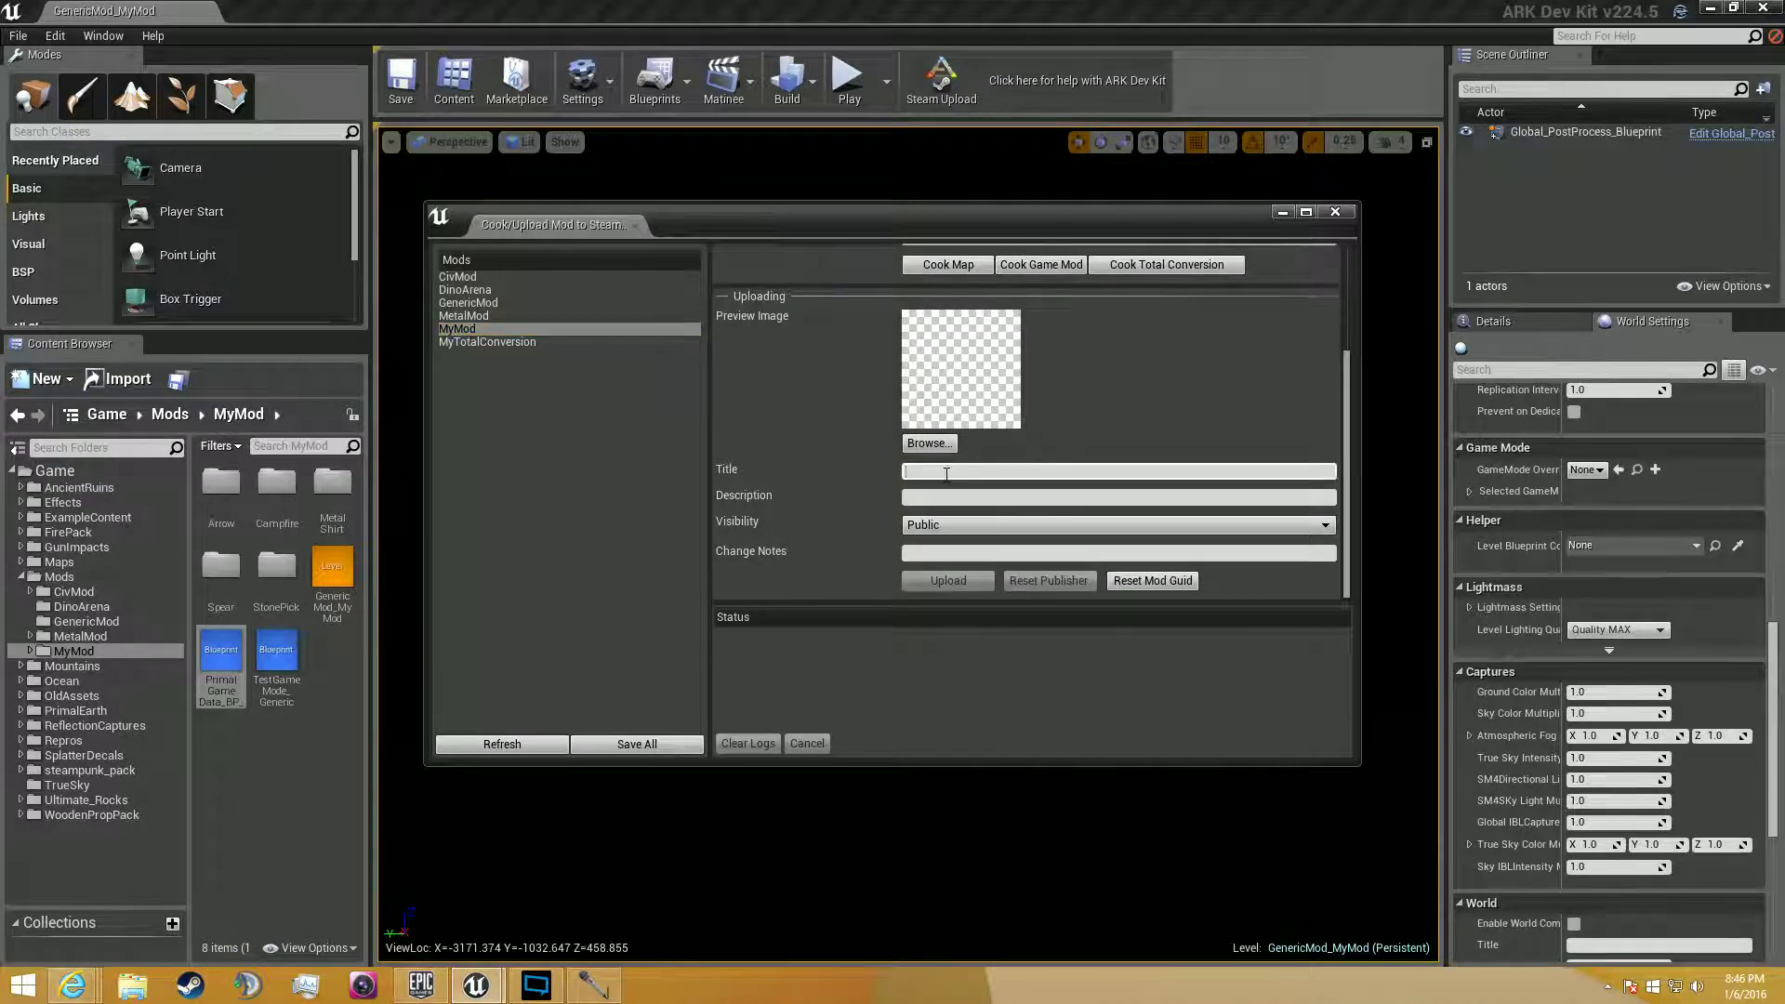
type("Tes")
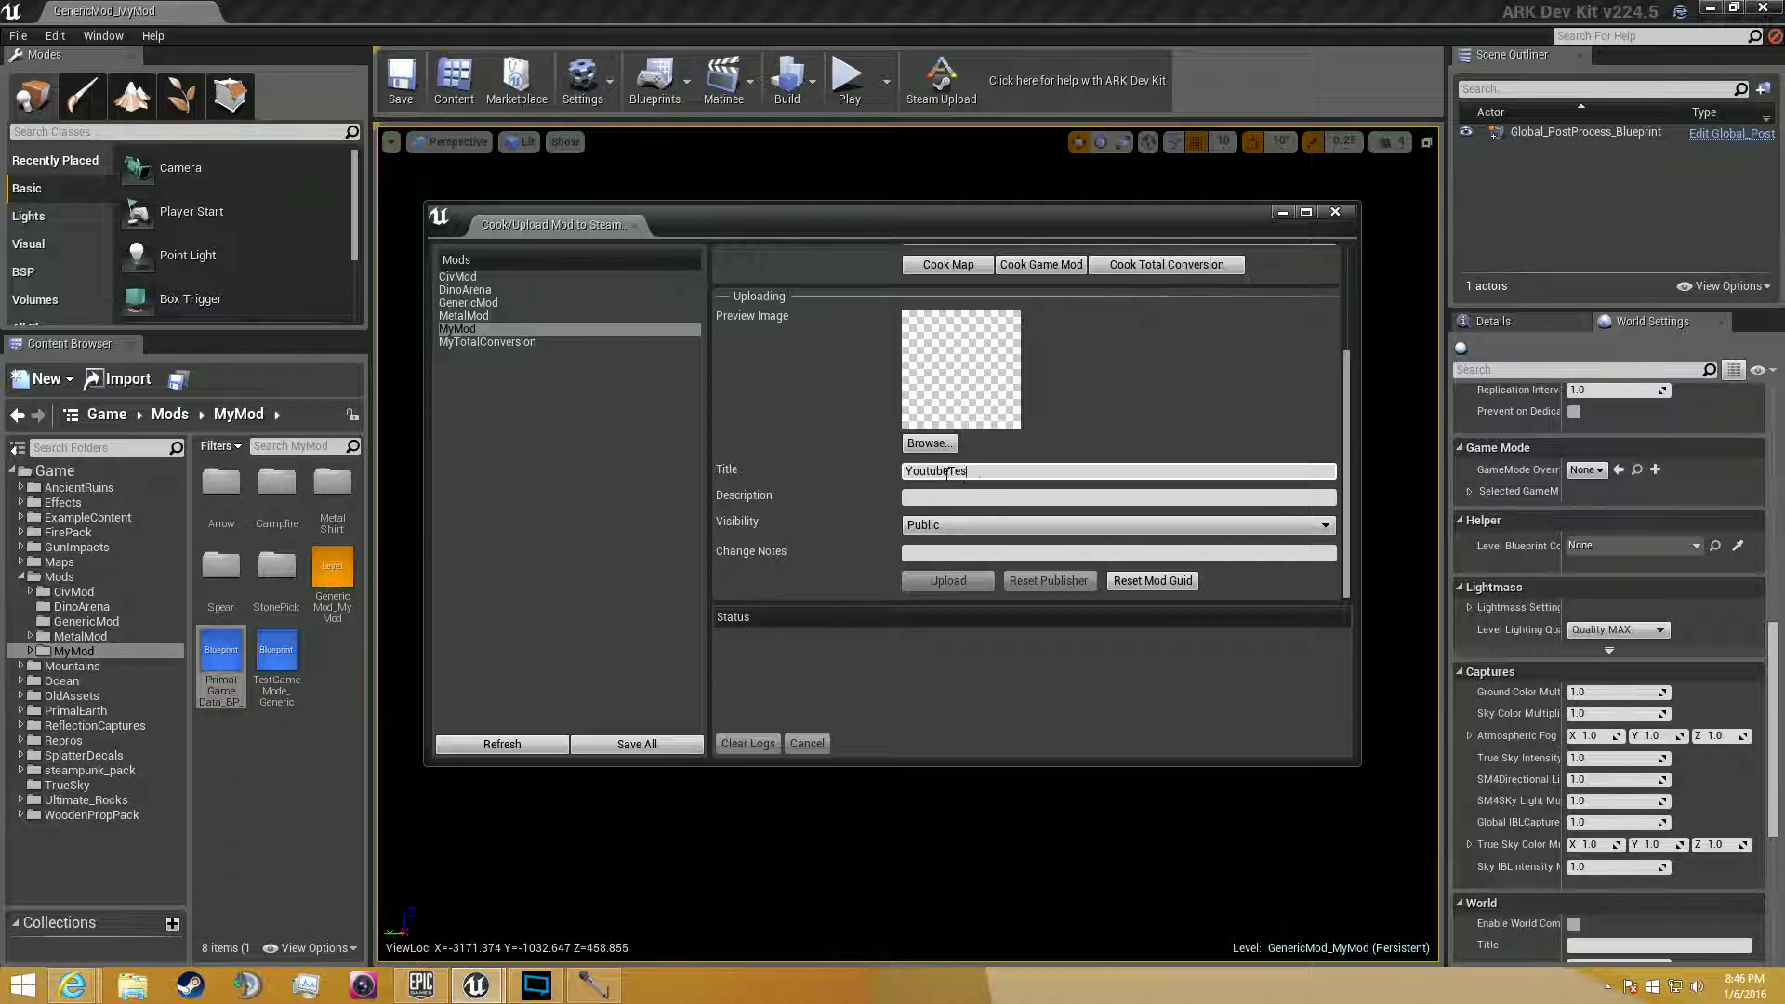
type("tMod")
key("Tab")
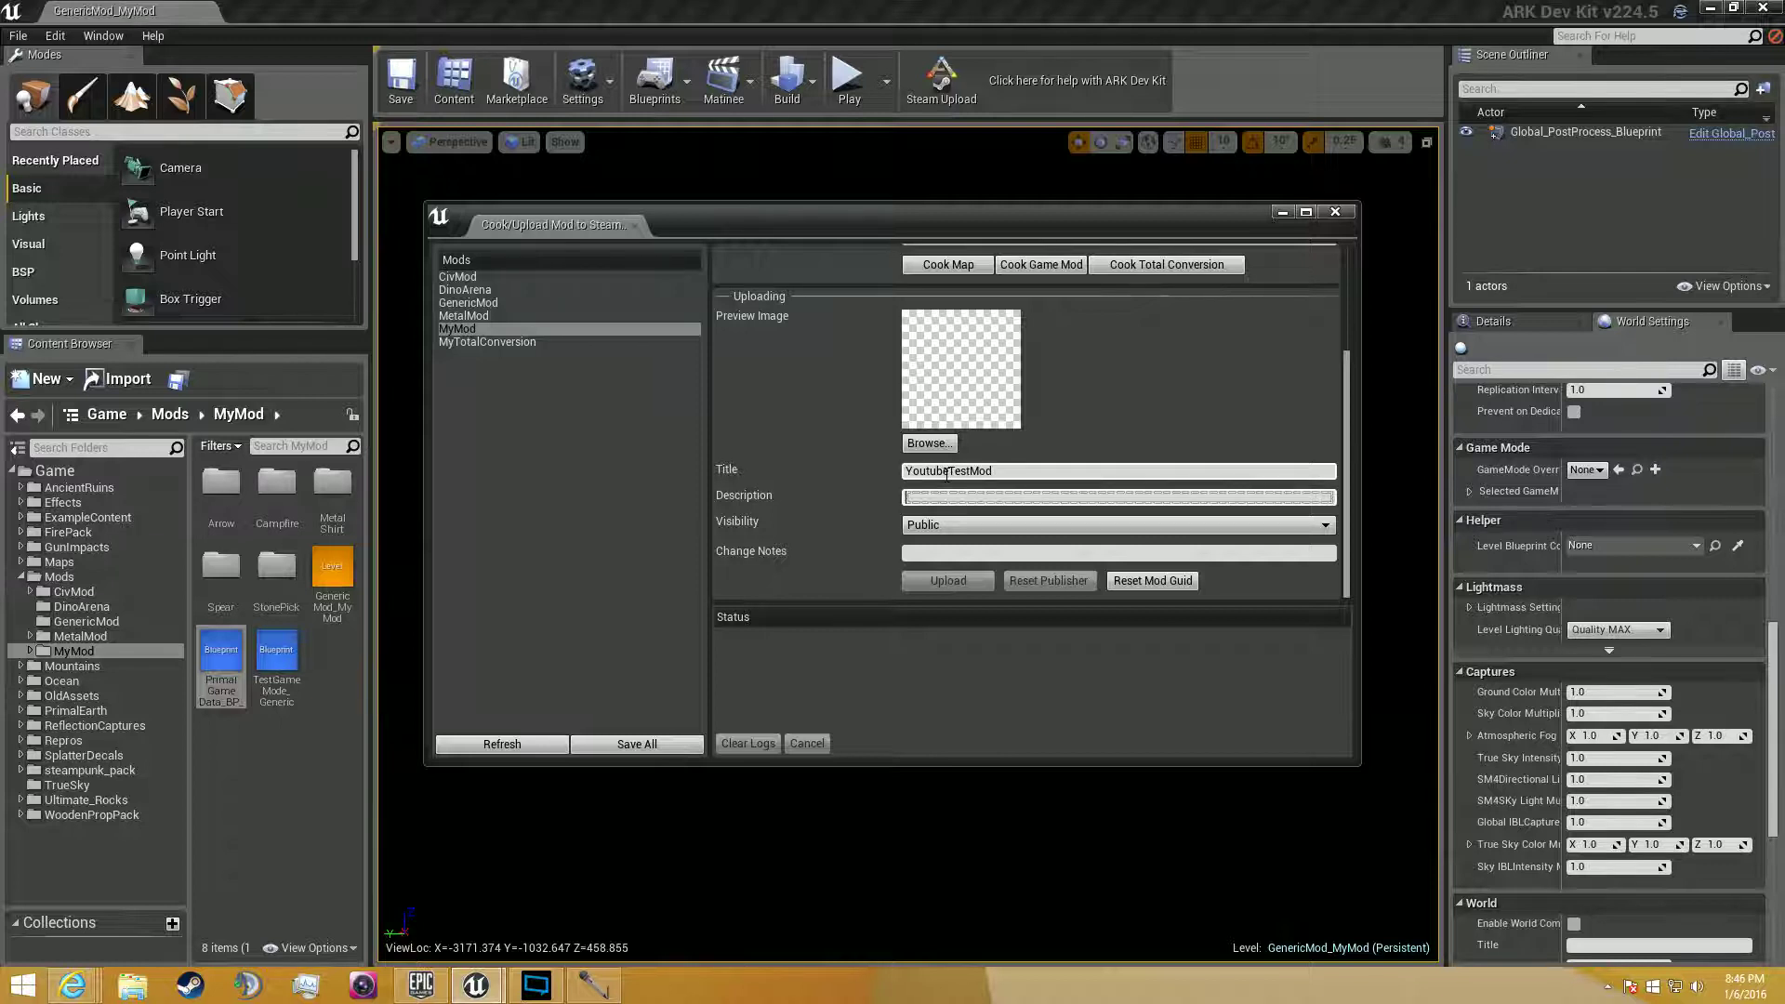
key("Tab")
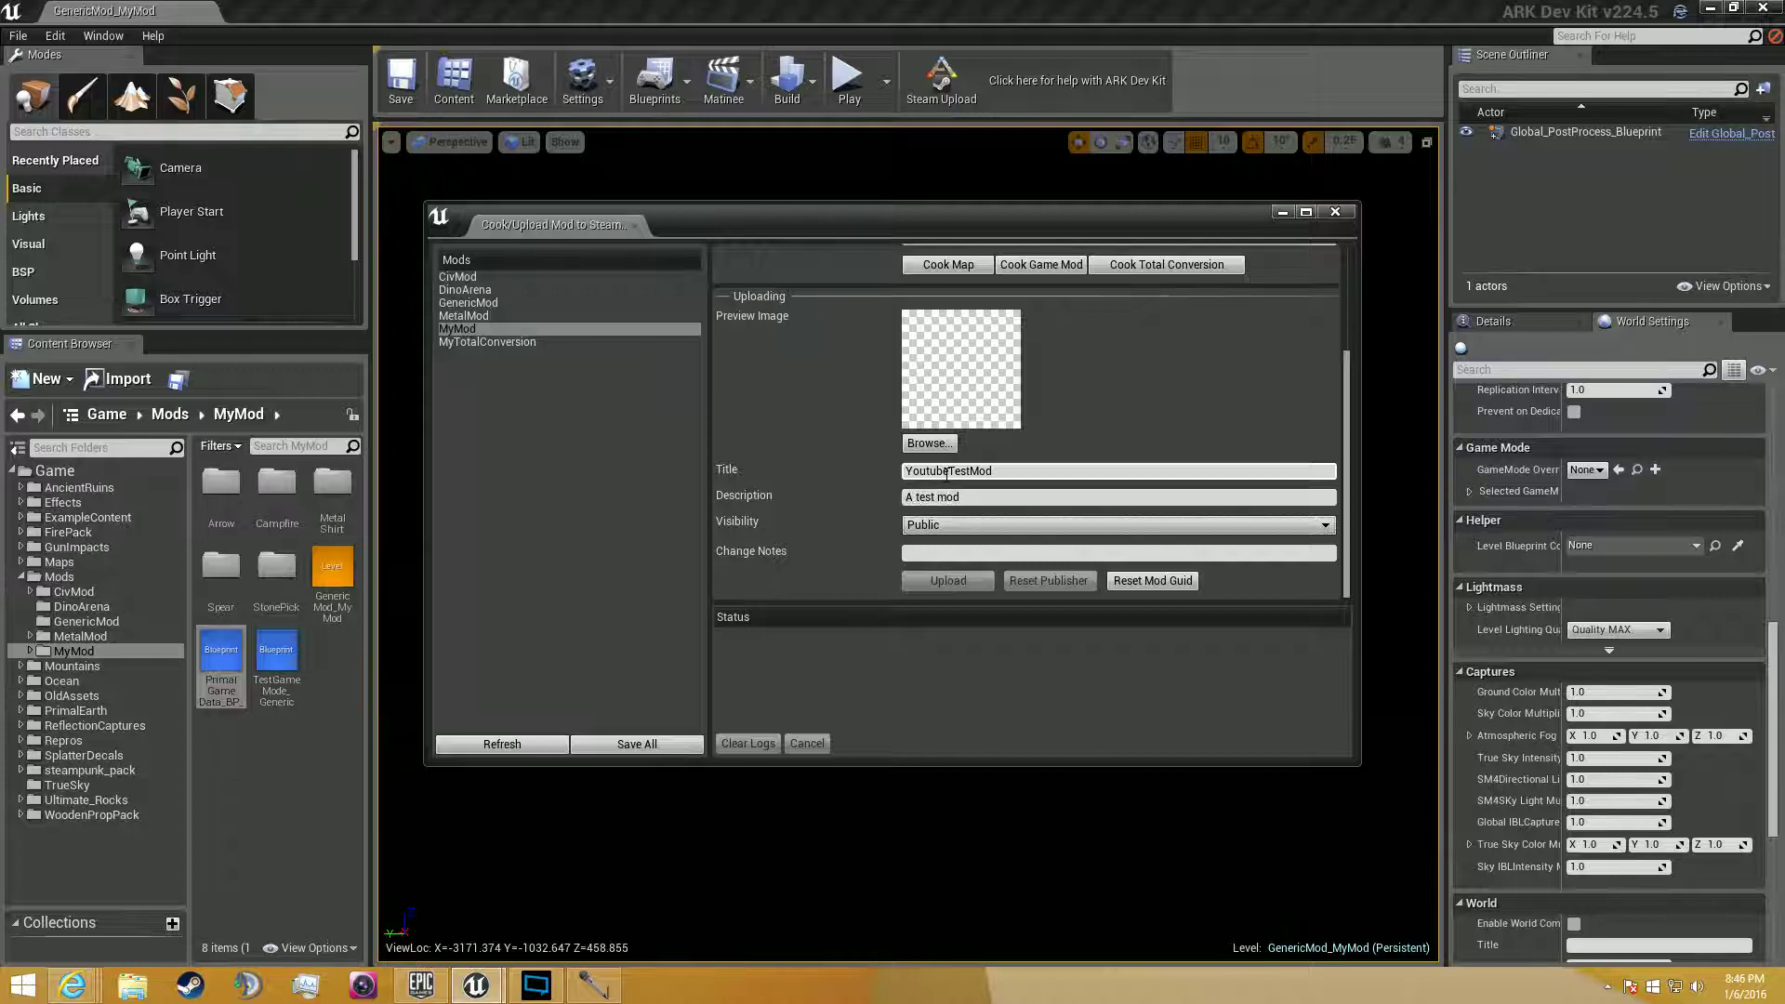
left_click(946, 525)
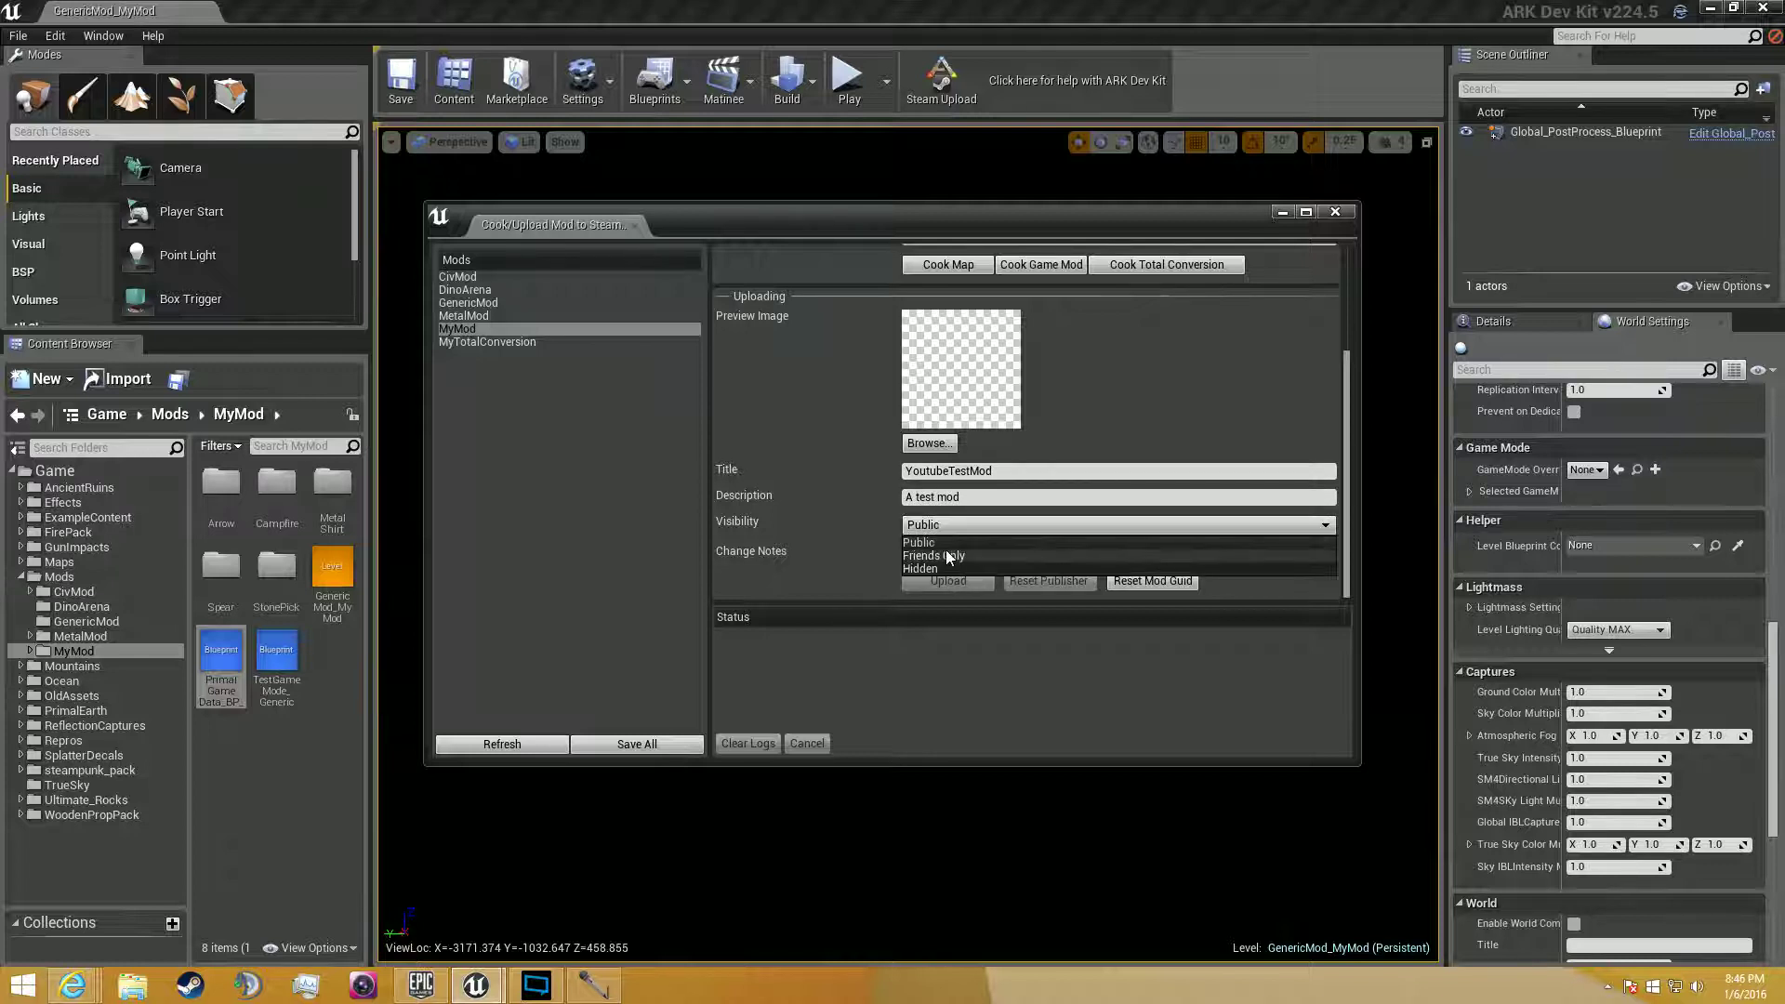
left_click(946, 545)
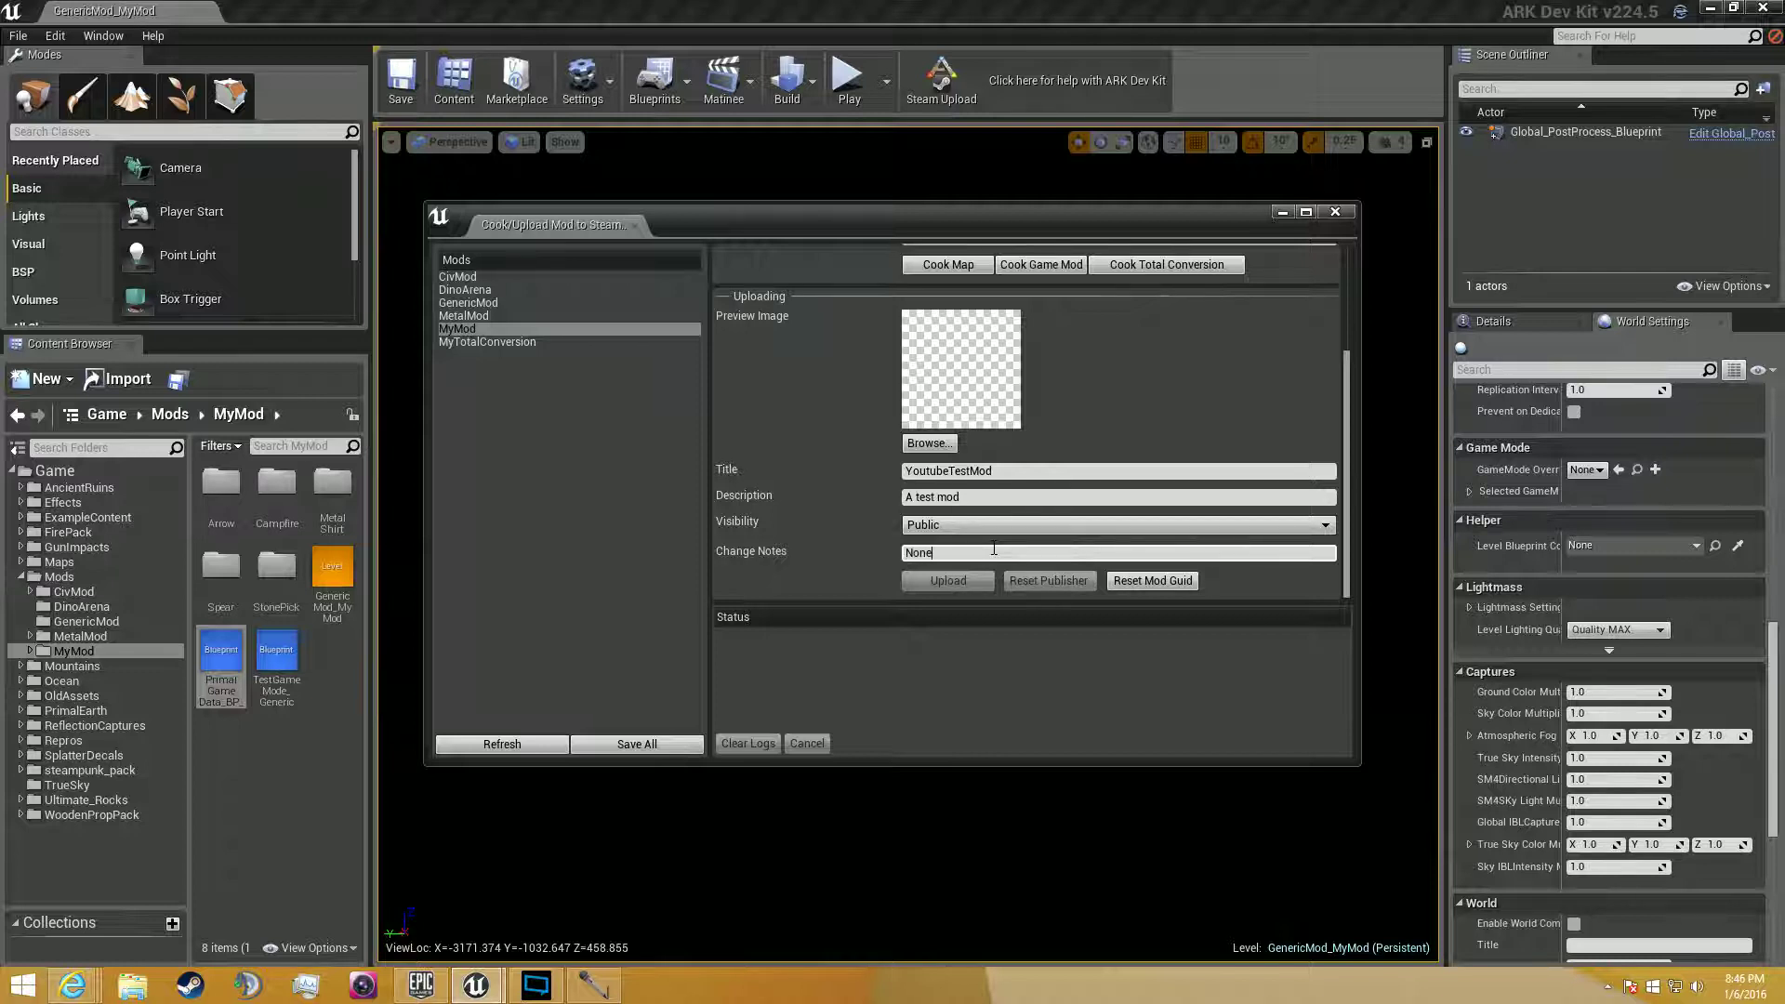
scroll(967, 491, "up", 1)
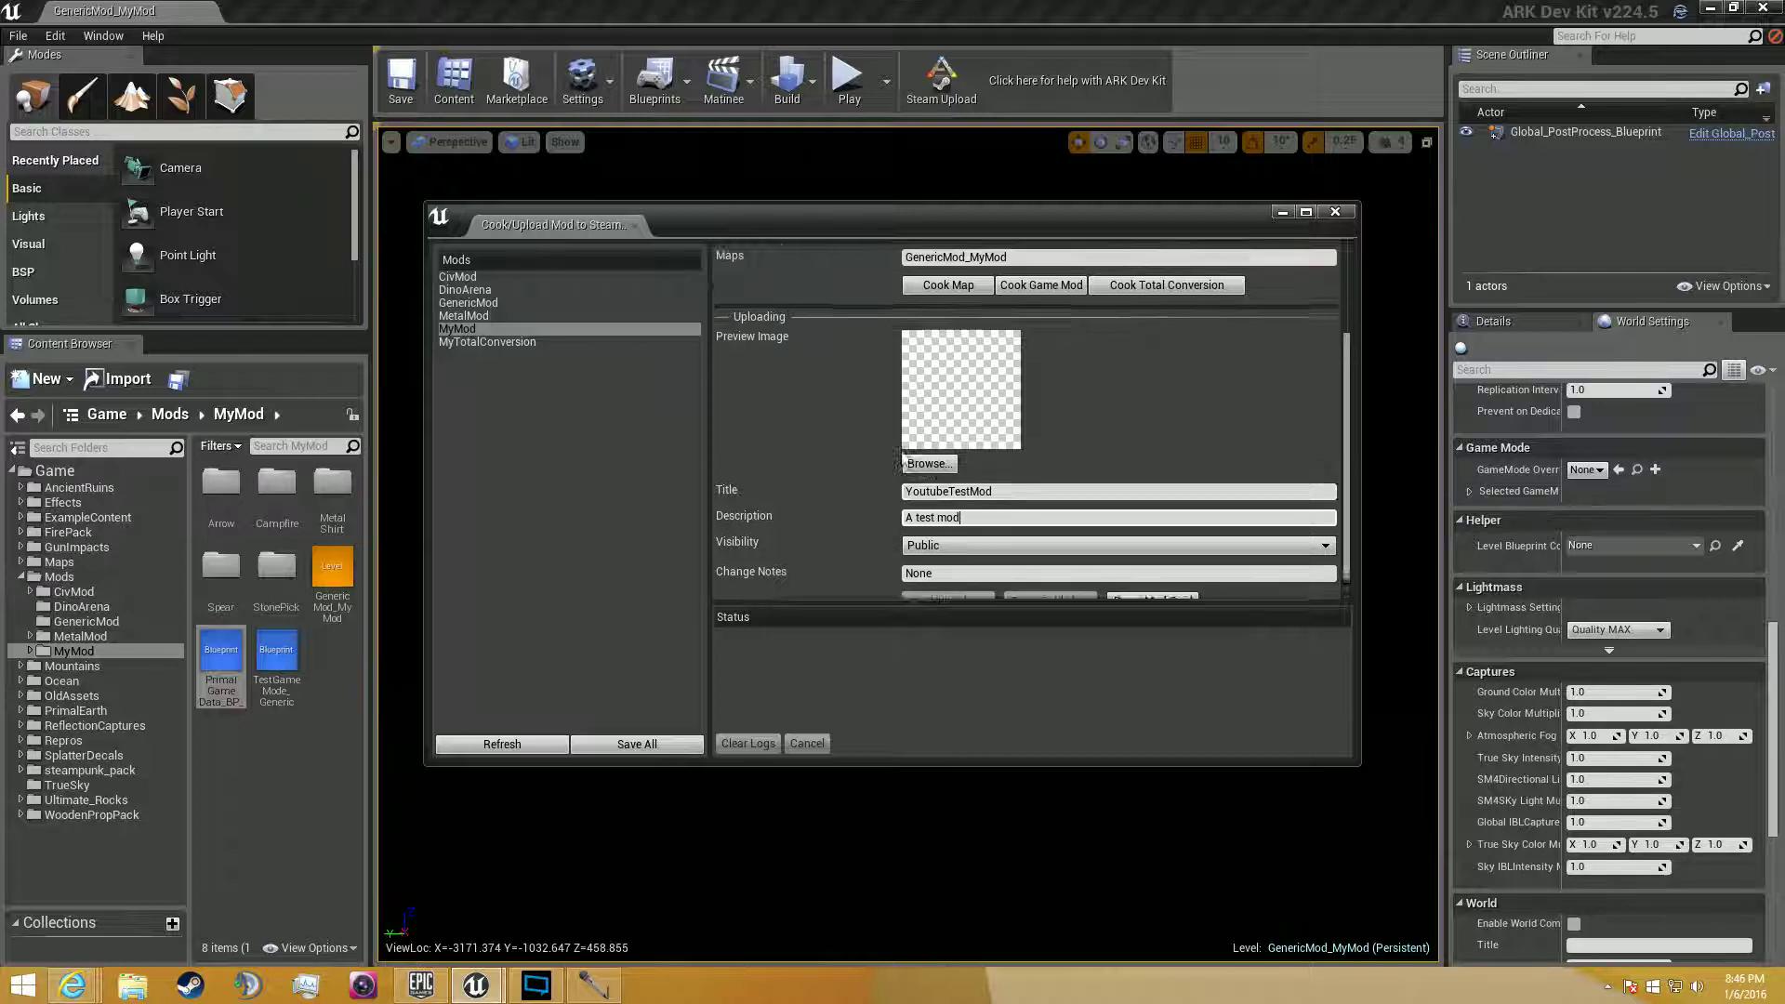
Choose the Untitled picture from the Pictures folder as the mod's preview image.
left_click(933, 473)
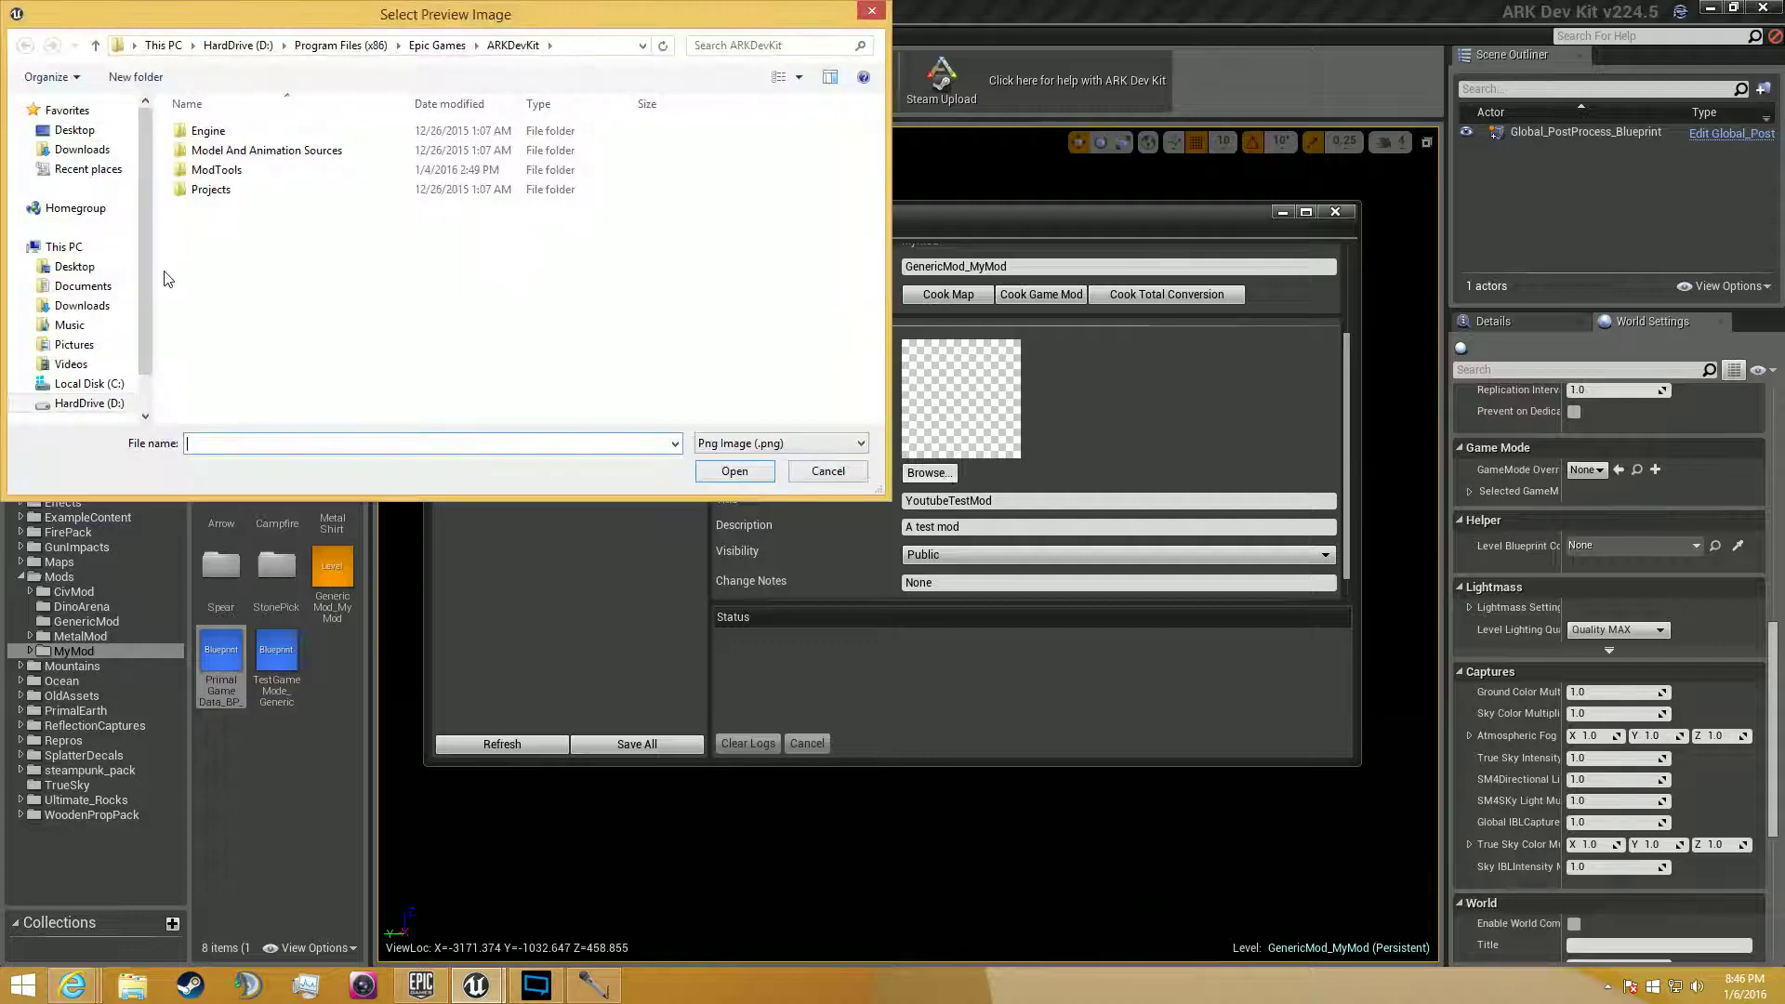
left_click(111, 346)
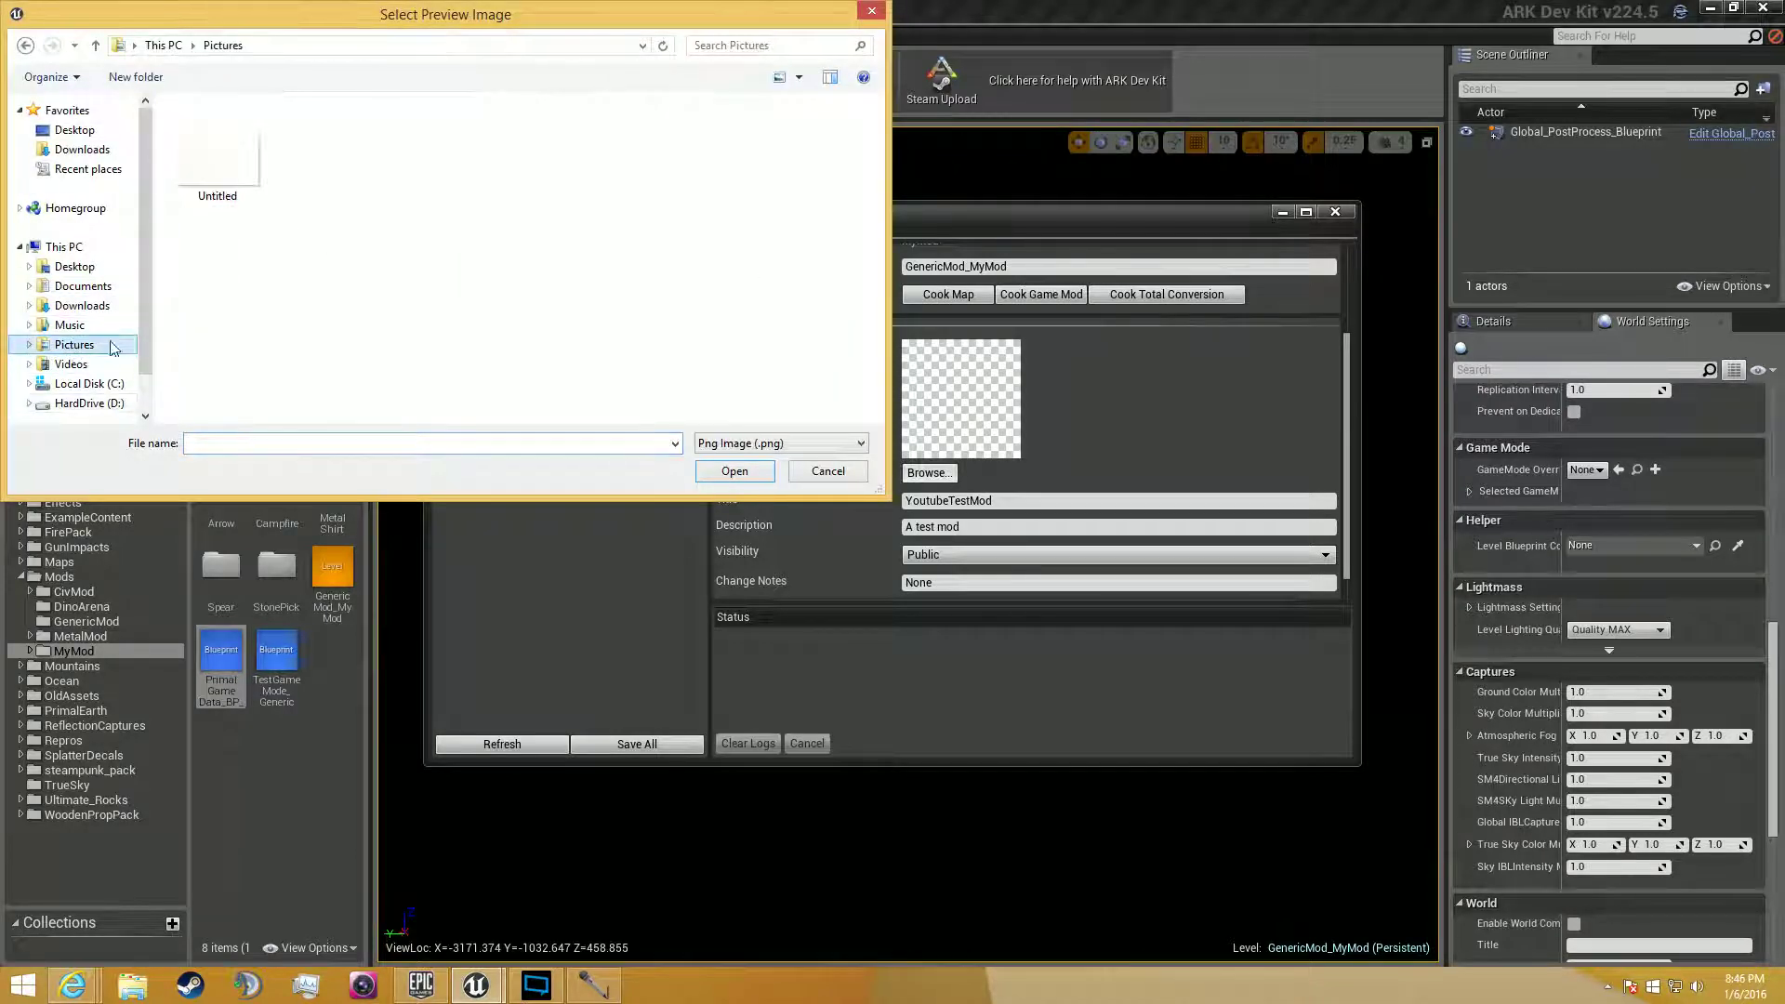
left_click(218, 154)
left_click(739, 471)
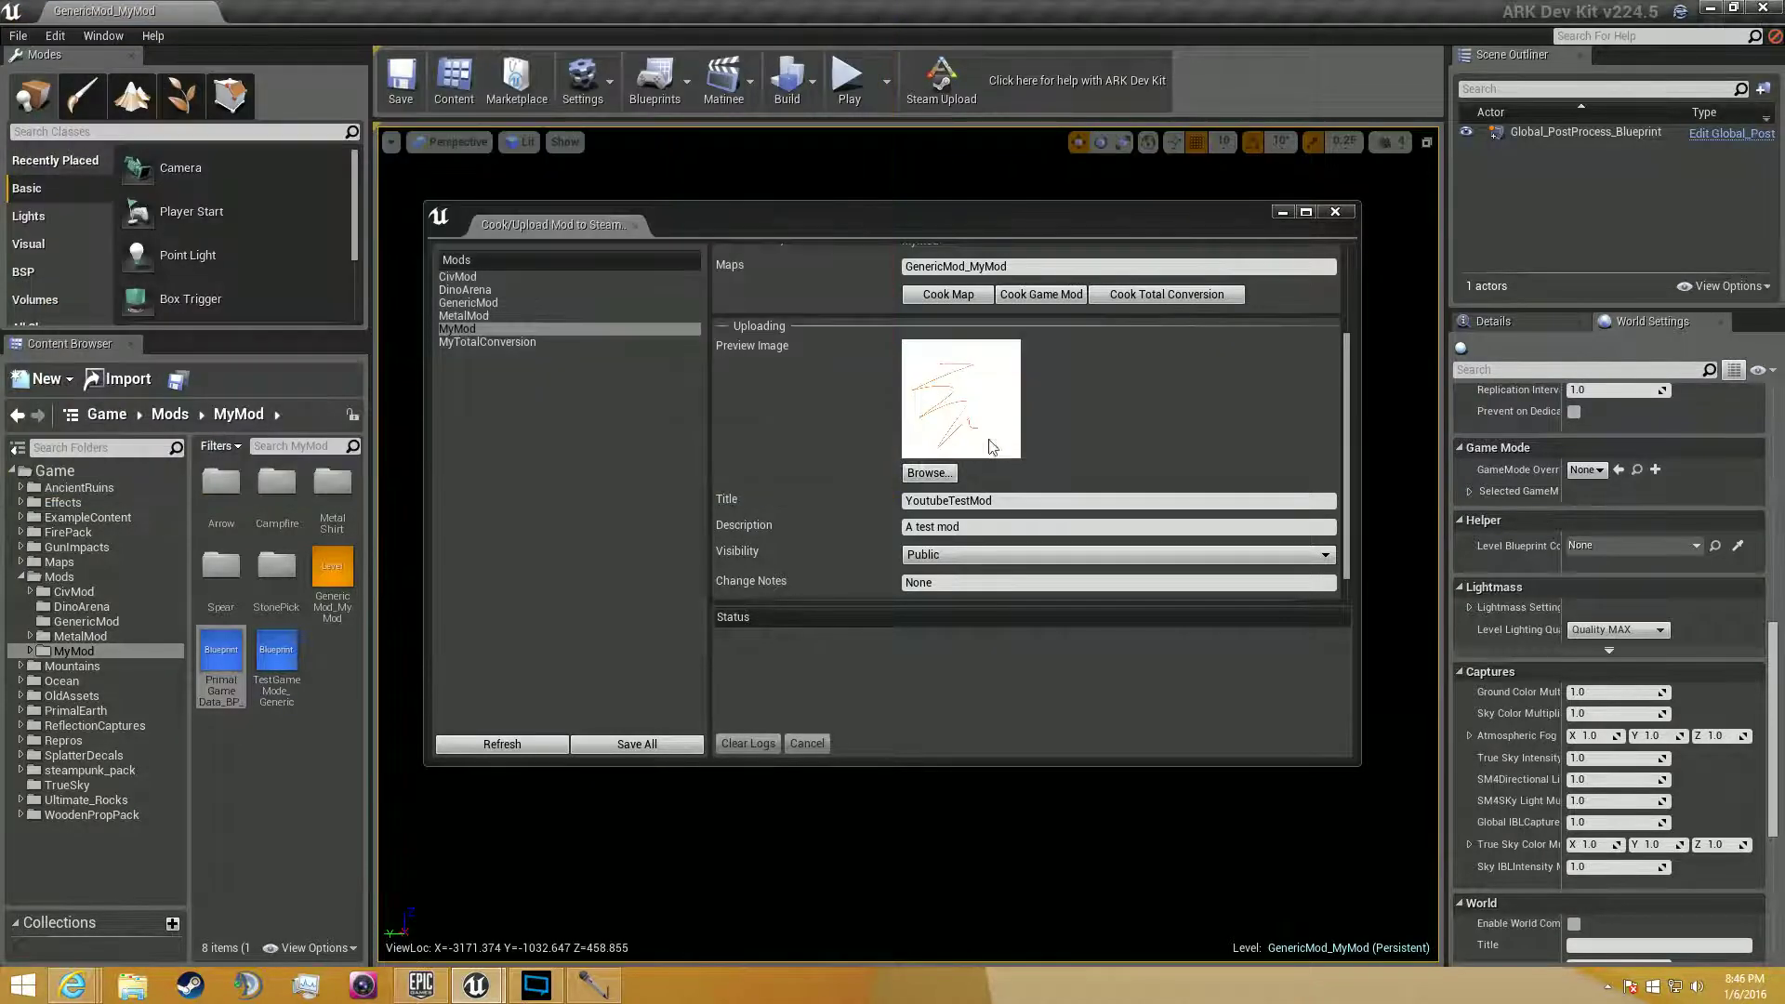
scroll(1102, 442, "down", 1)
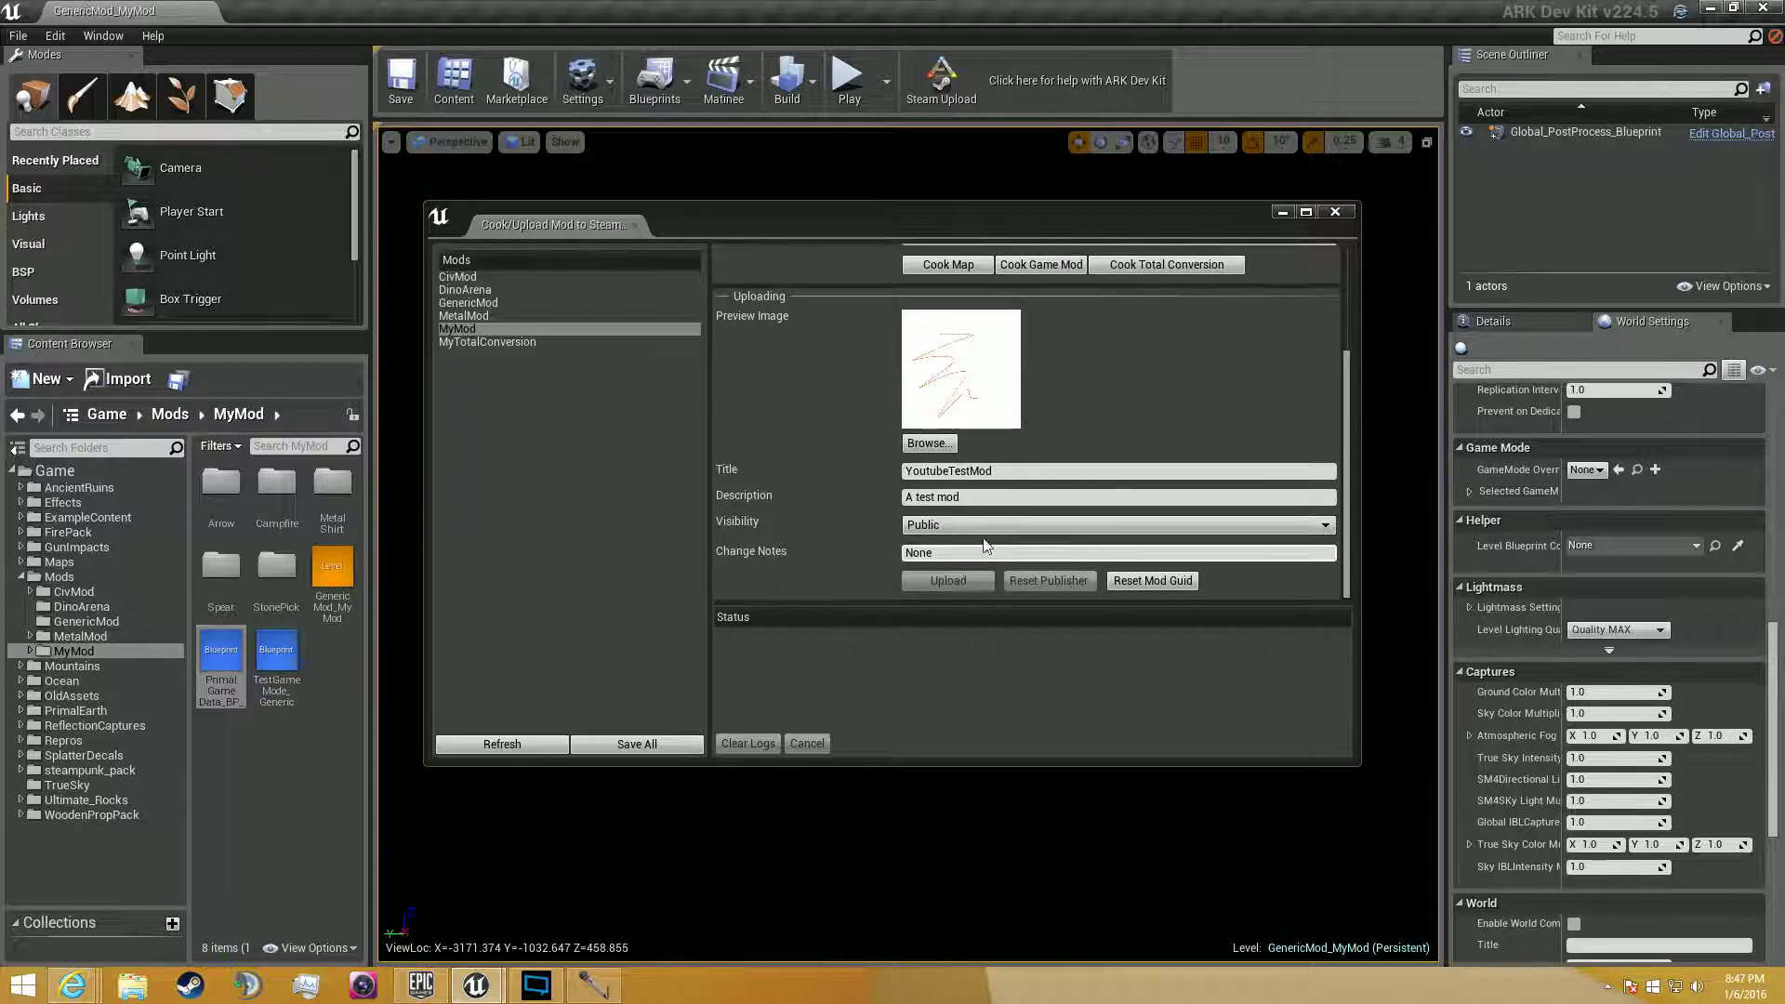
scroll(986, 546, "up", 4)
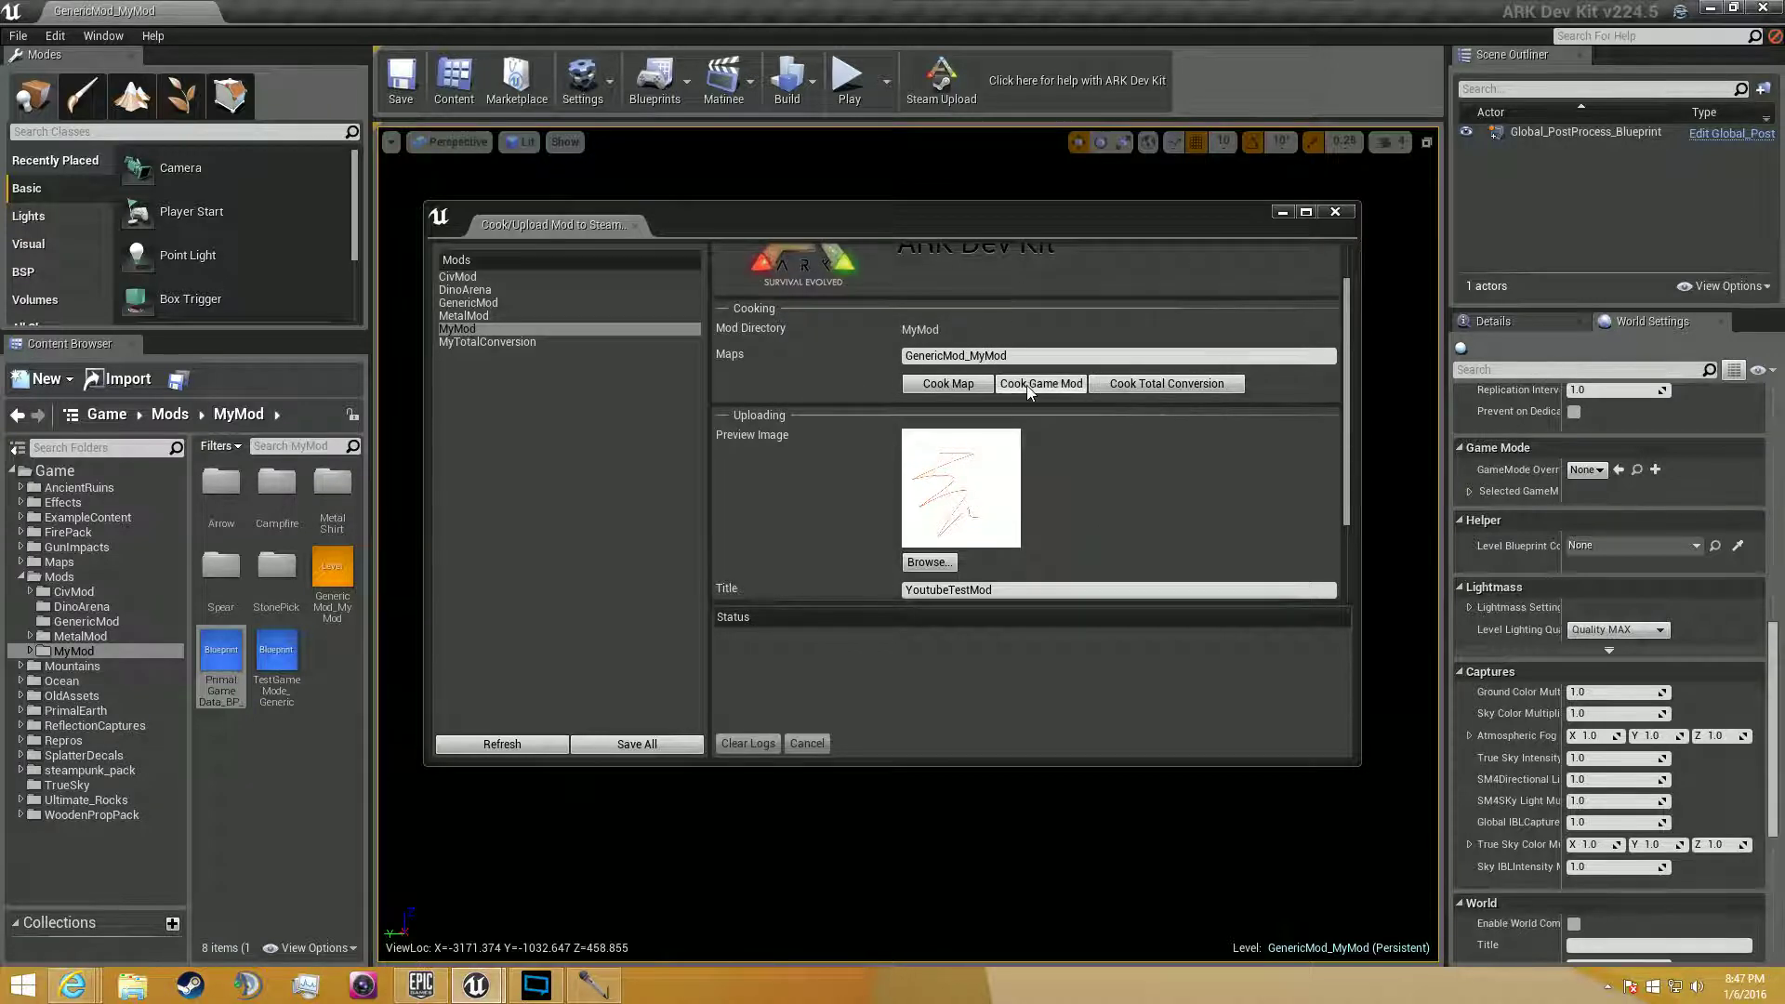
Cook MyMod as a game mod for LinuxNoEditor and WindowsNoEditor, then switch to Steam.
left_click(1028, 387)
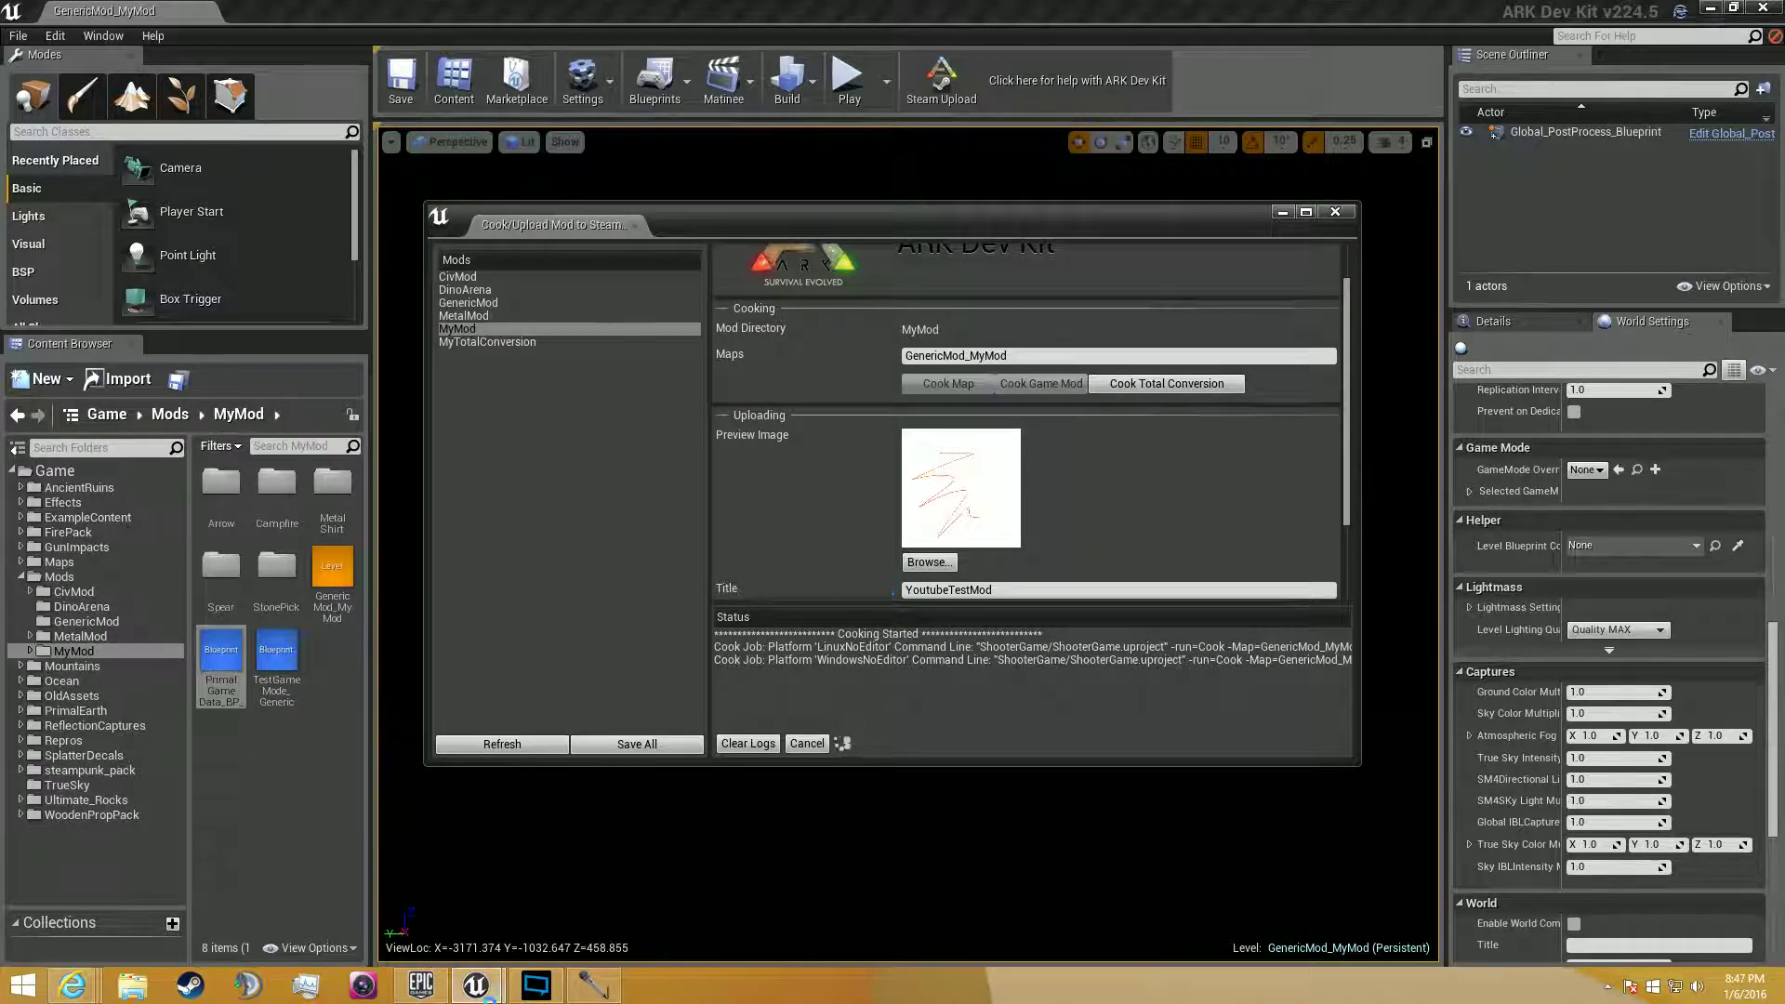
left_click(190, 986)
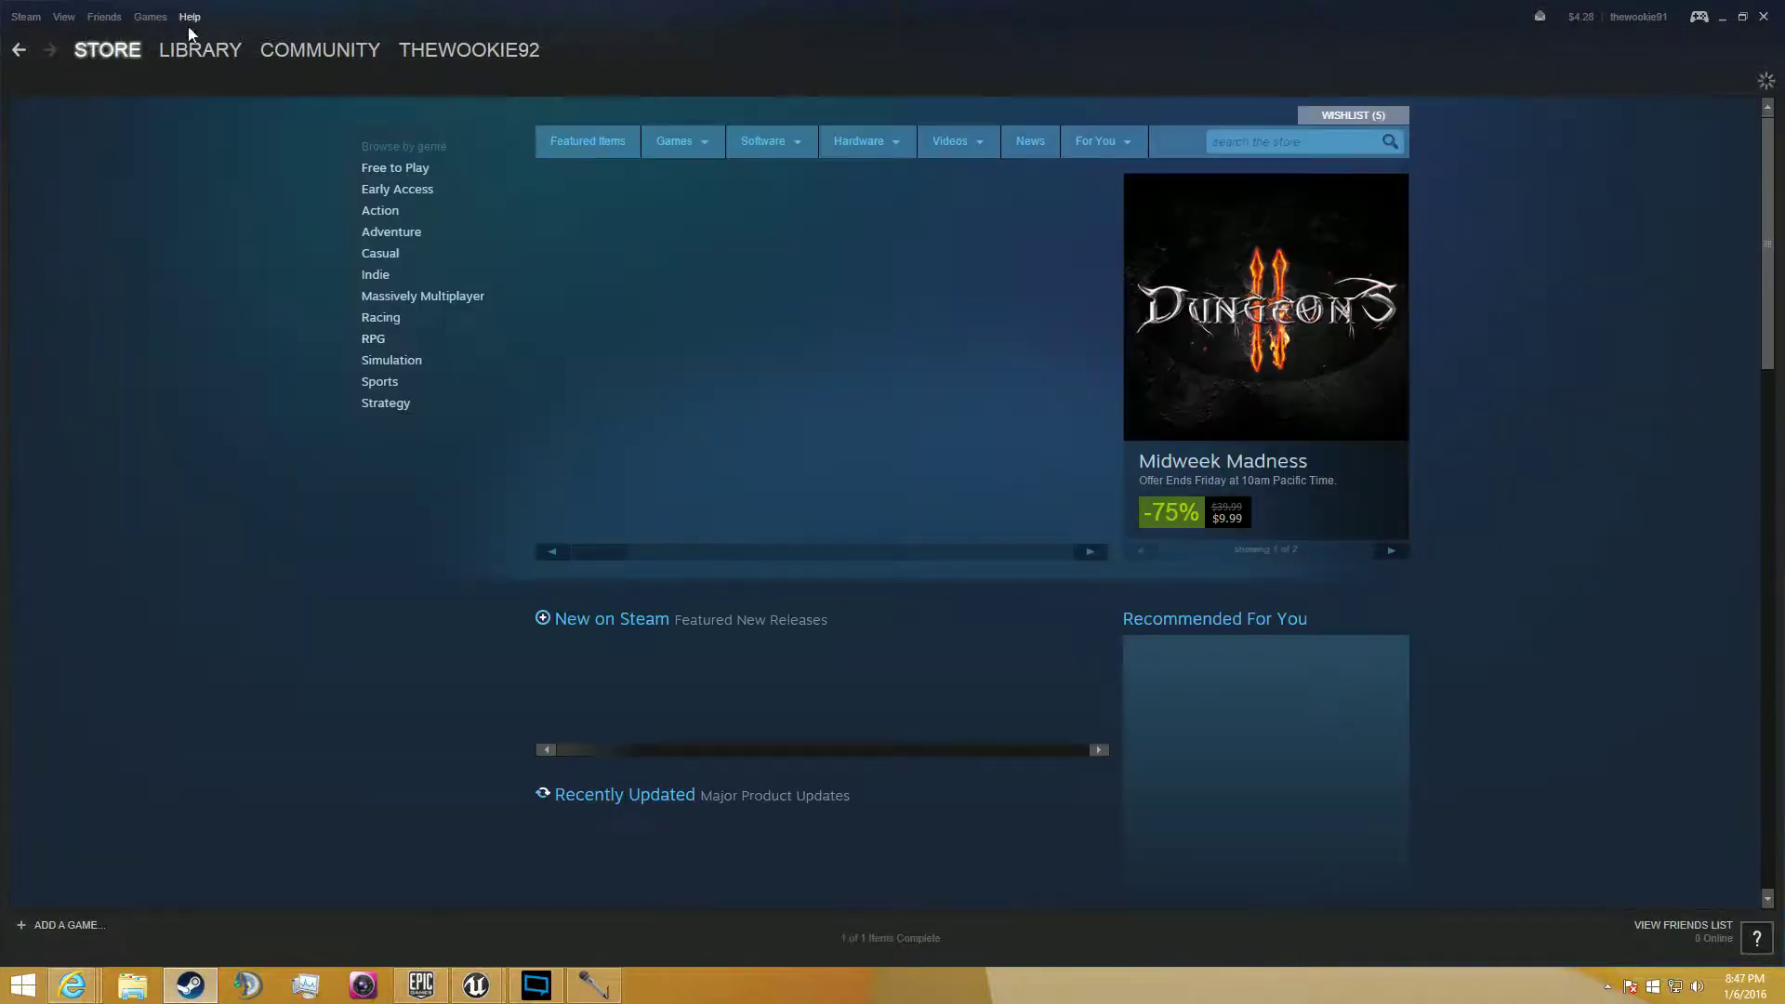
left_click(34, 17)
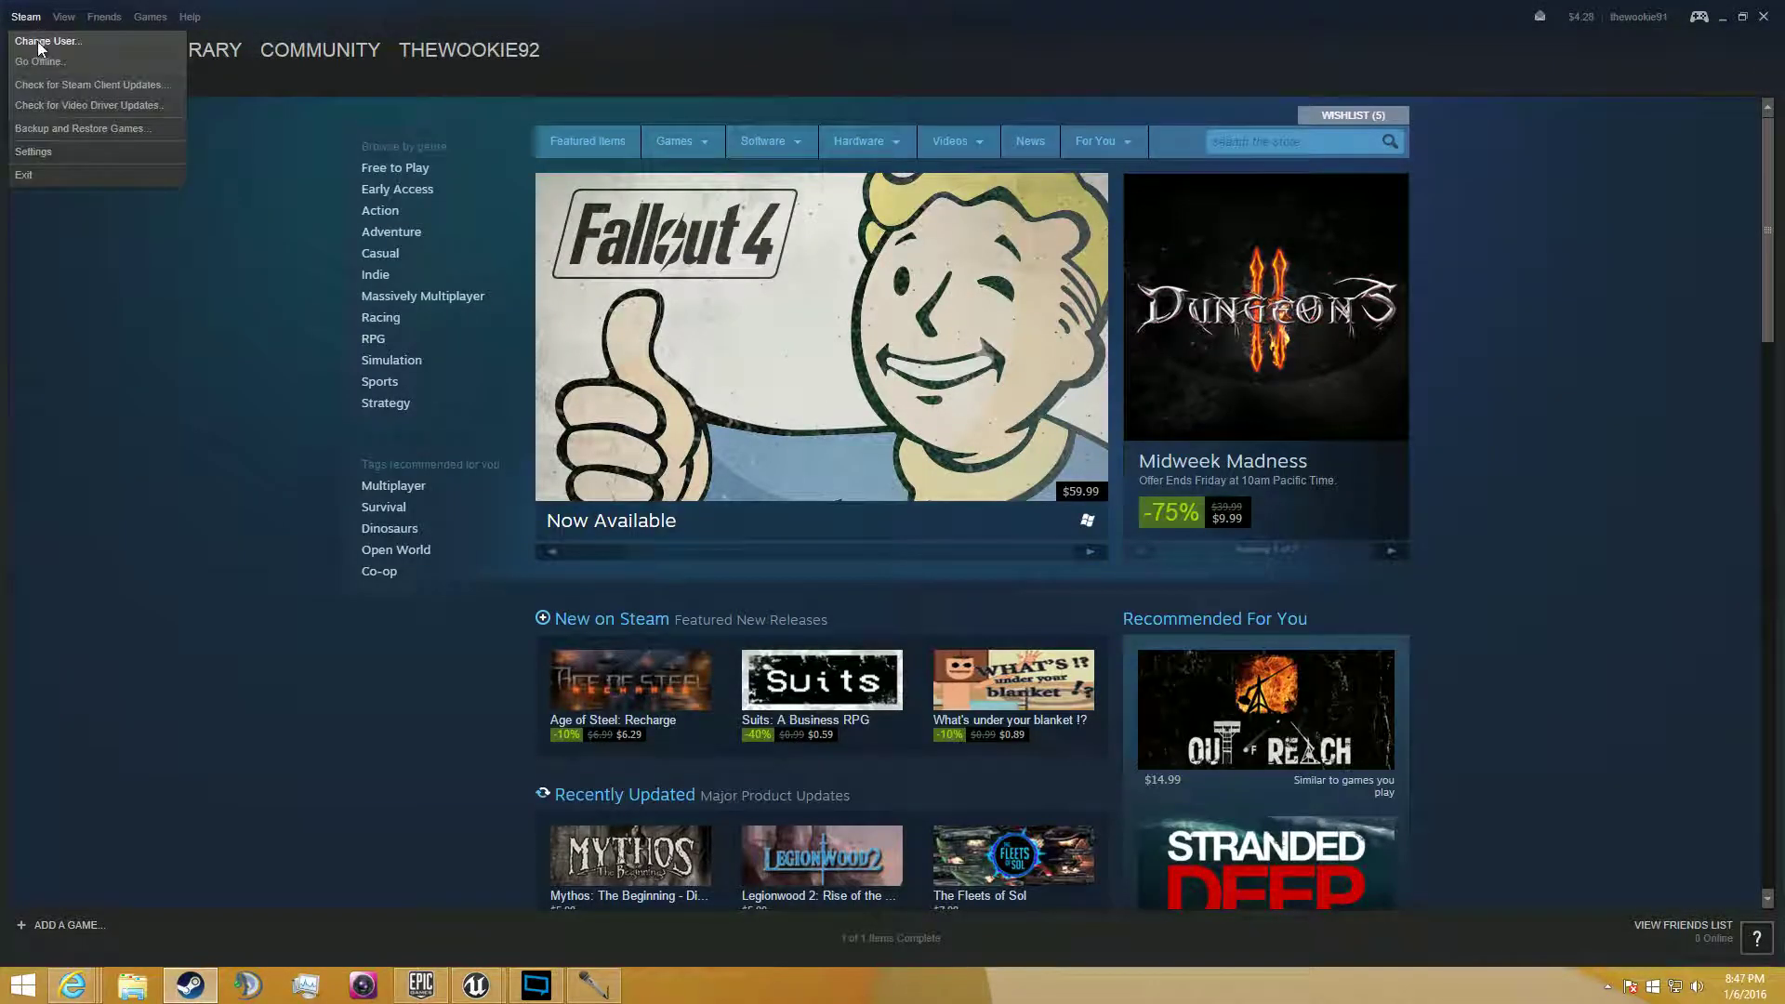
left_click(58, 153)
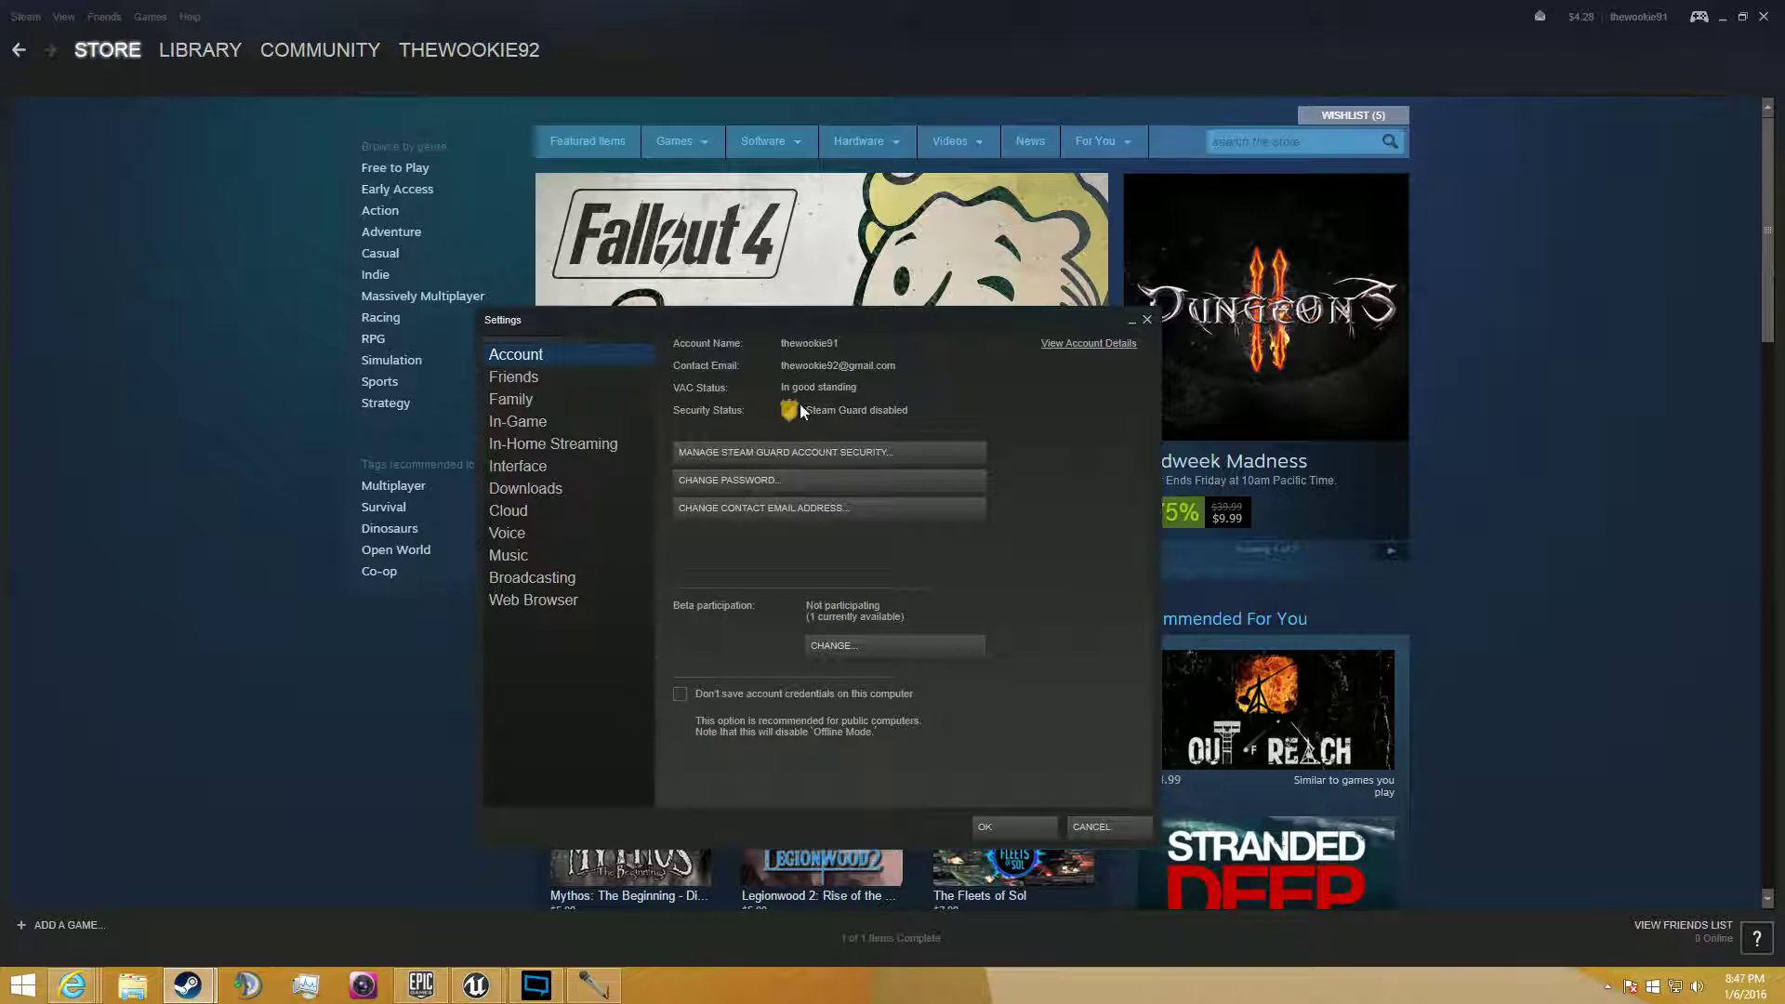
left_click(800, 452)
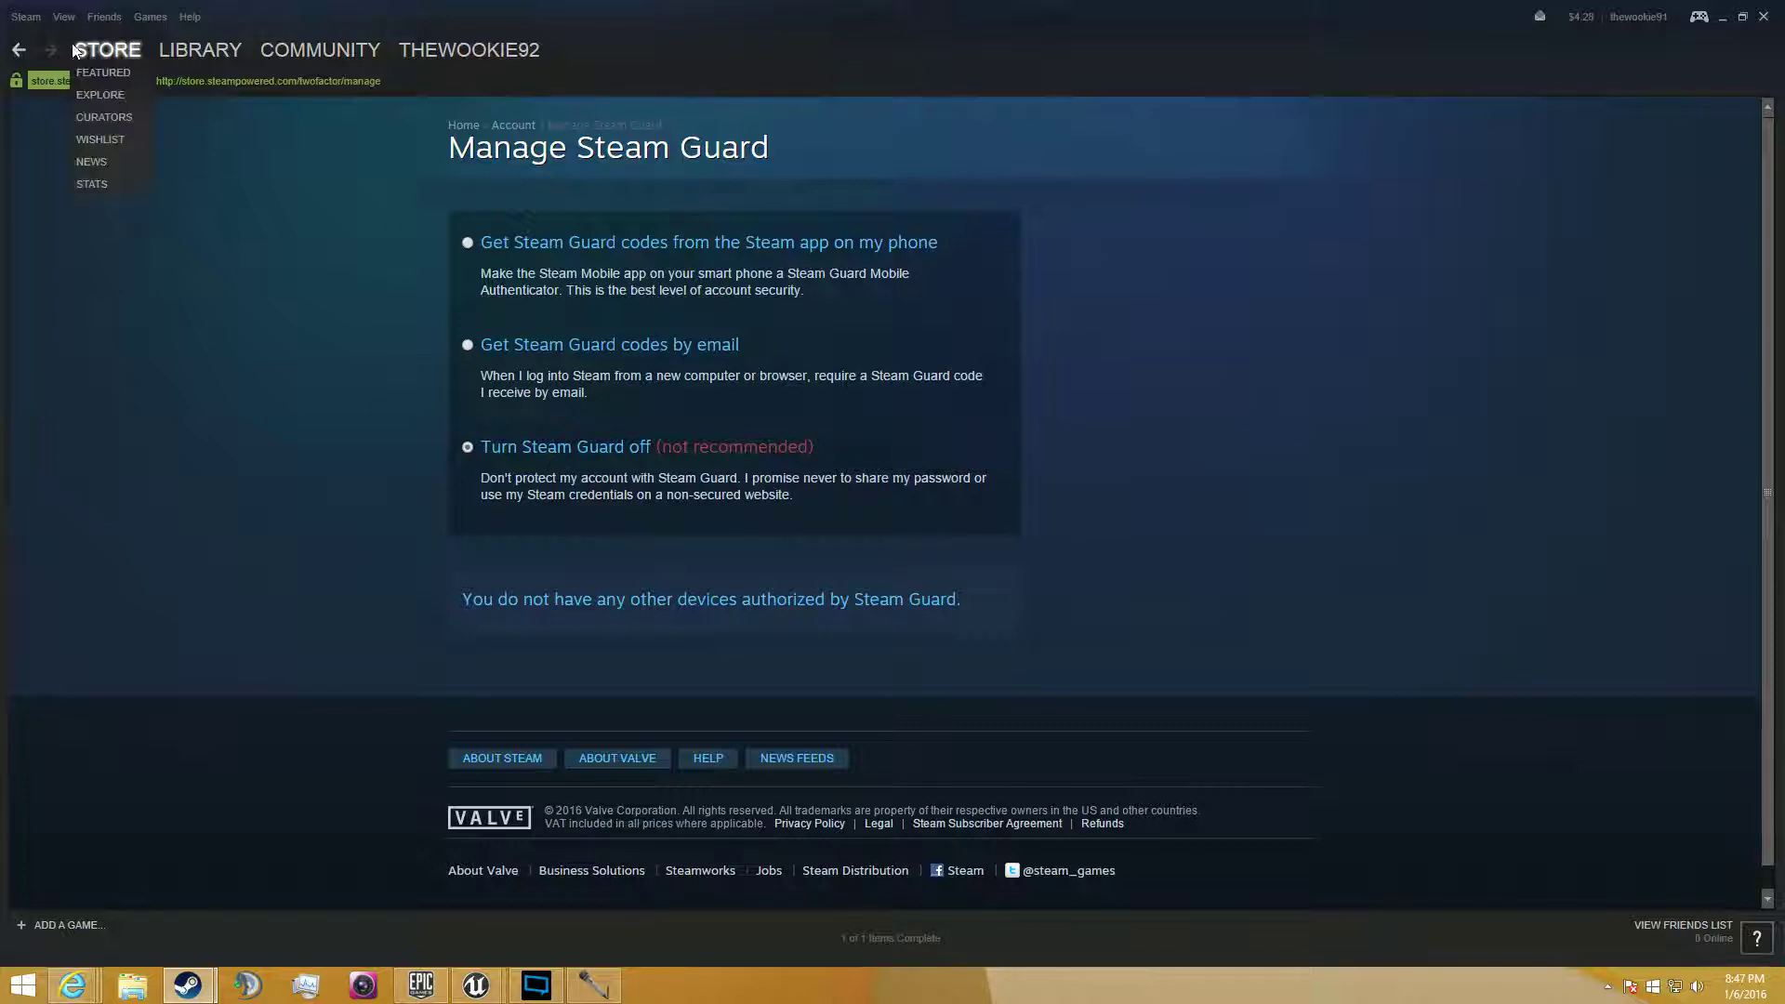
left_click(107, 49)
left_click(28, 17)
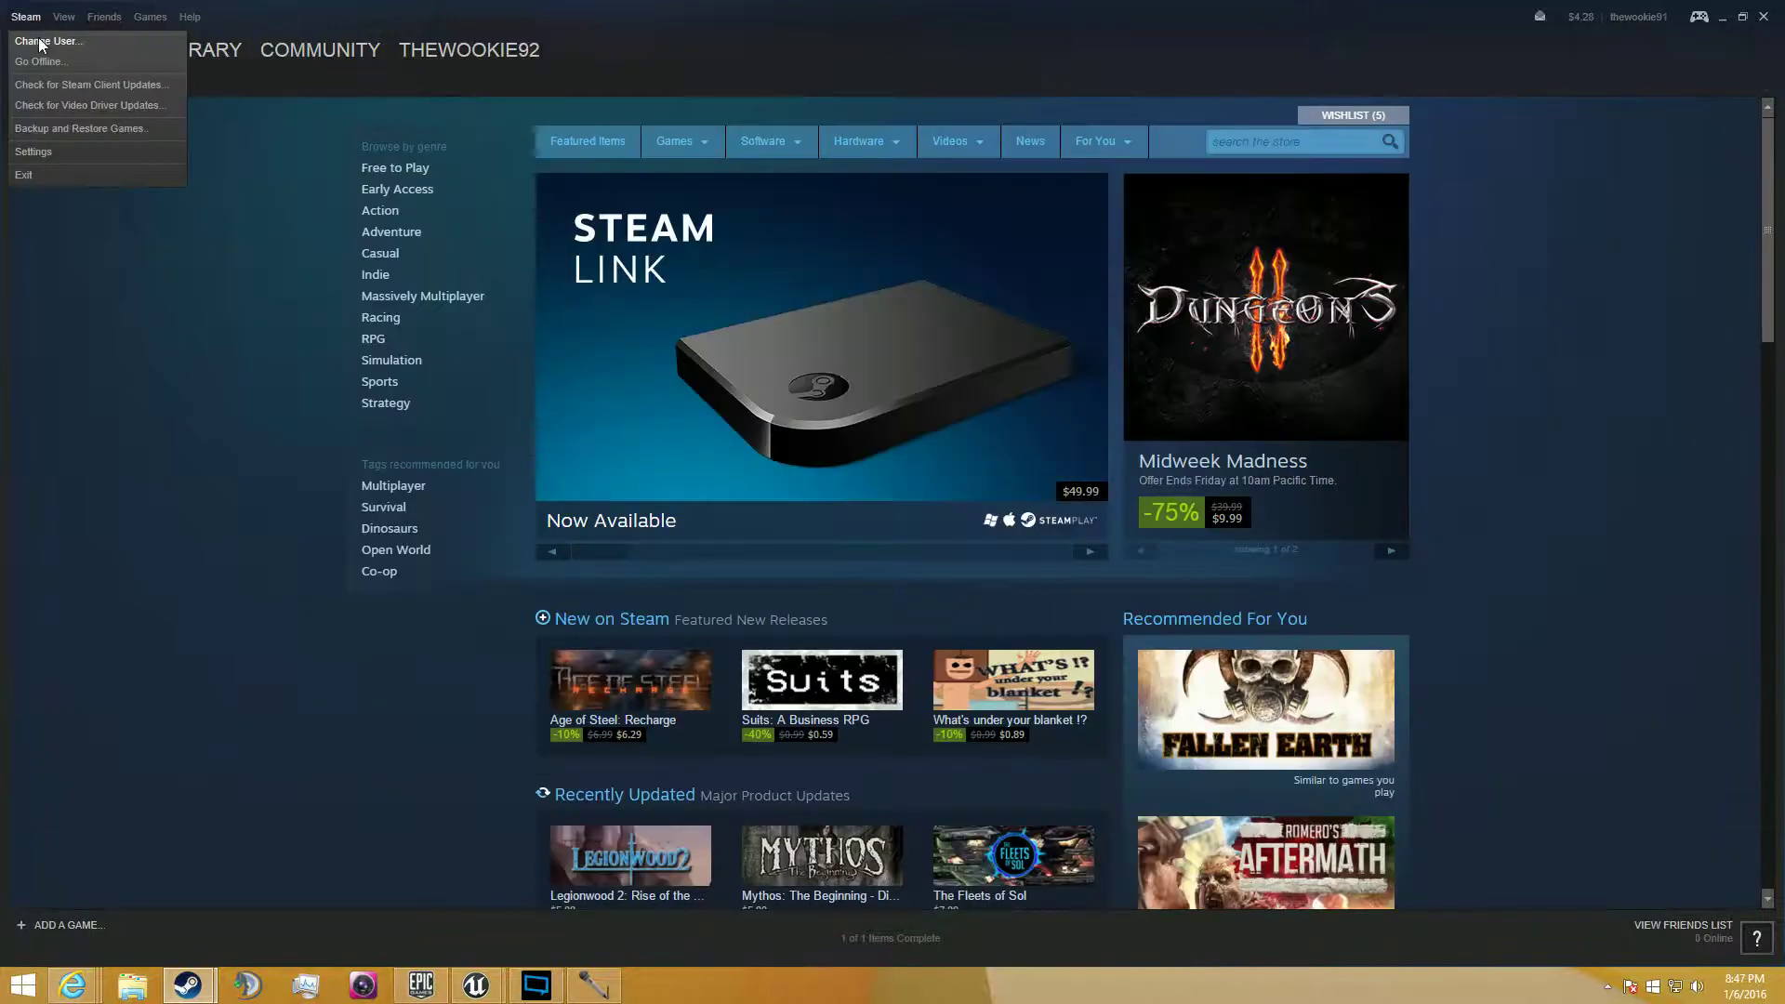
left_click(75, 152)
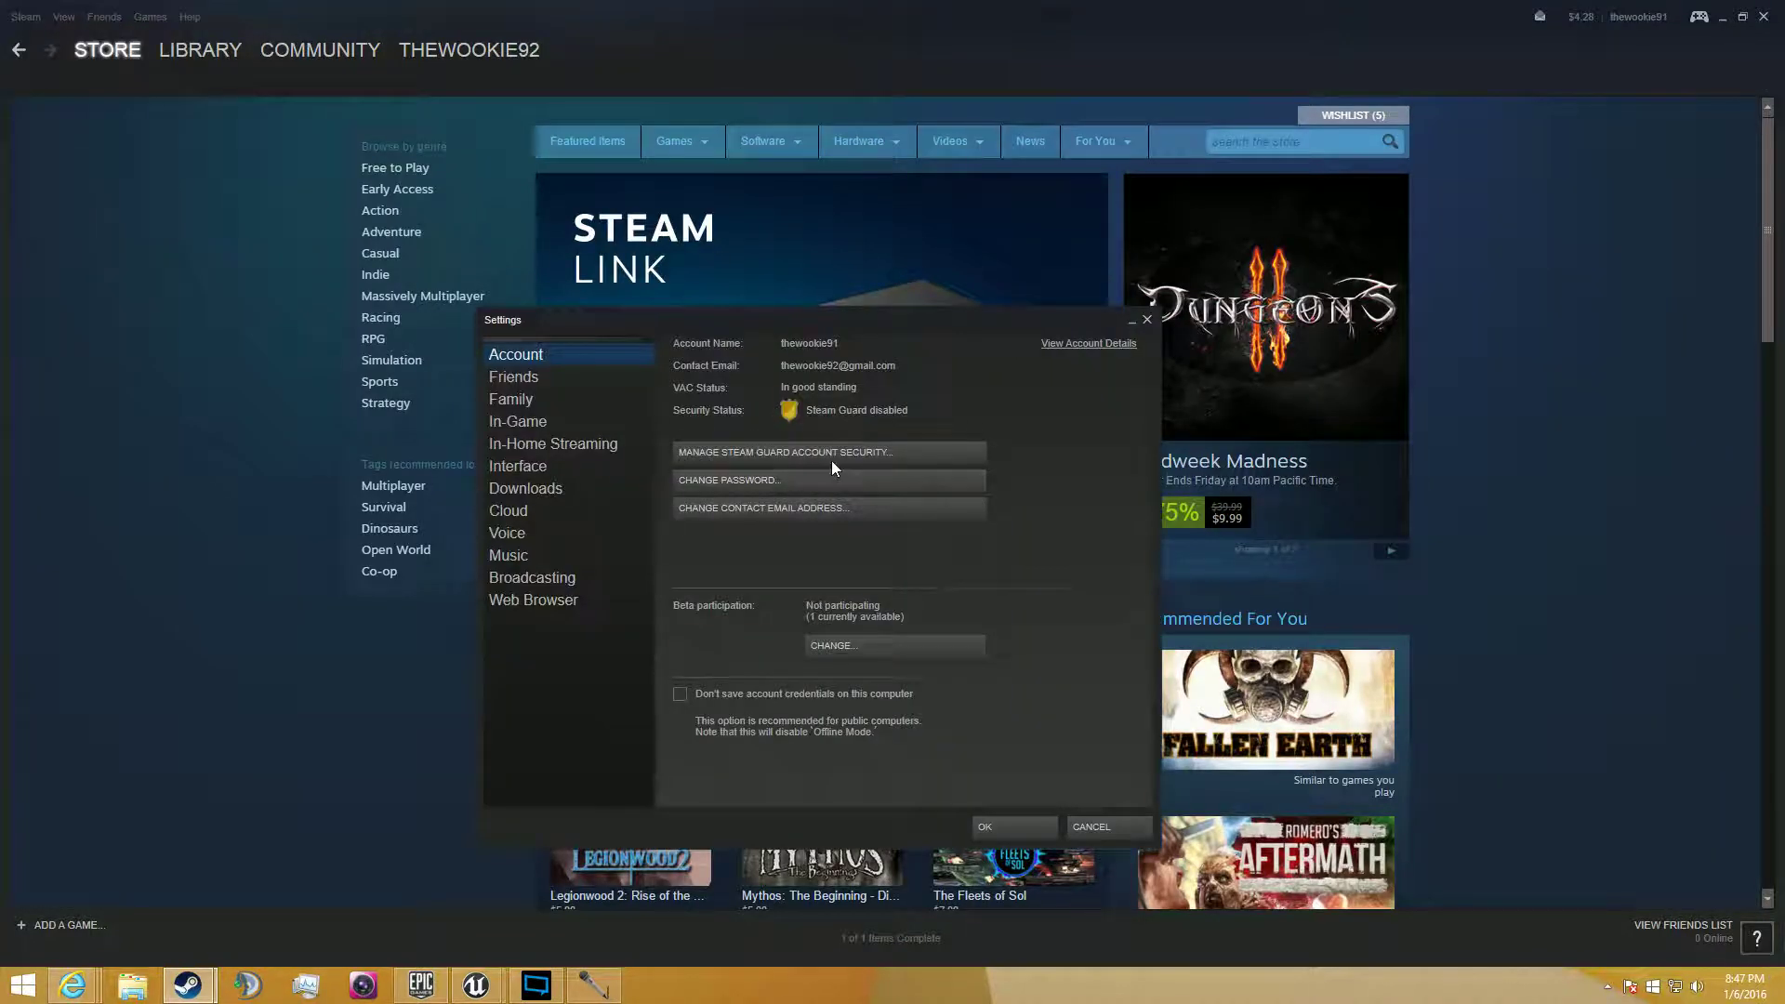
key("Escape")
key("alt+Tab")
key("alt+Tab")
key("alt+Tab")
key("alt+Tab")
key("alt+Tab")
key("alt+Tab")
key("alt+Tab")
key("alt+Tab")
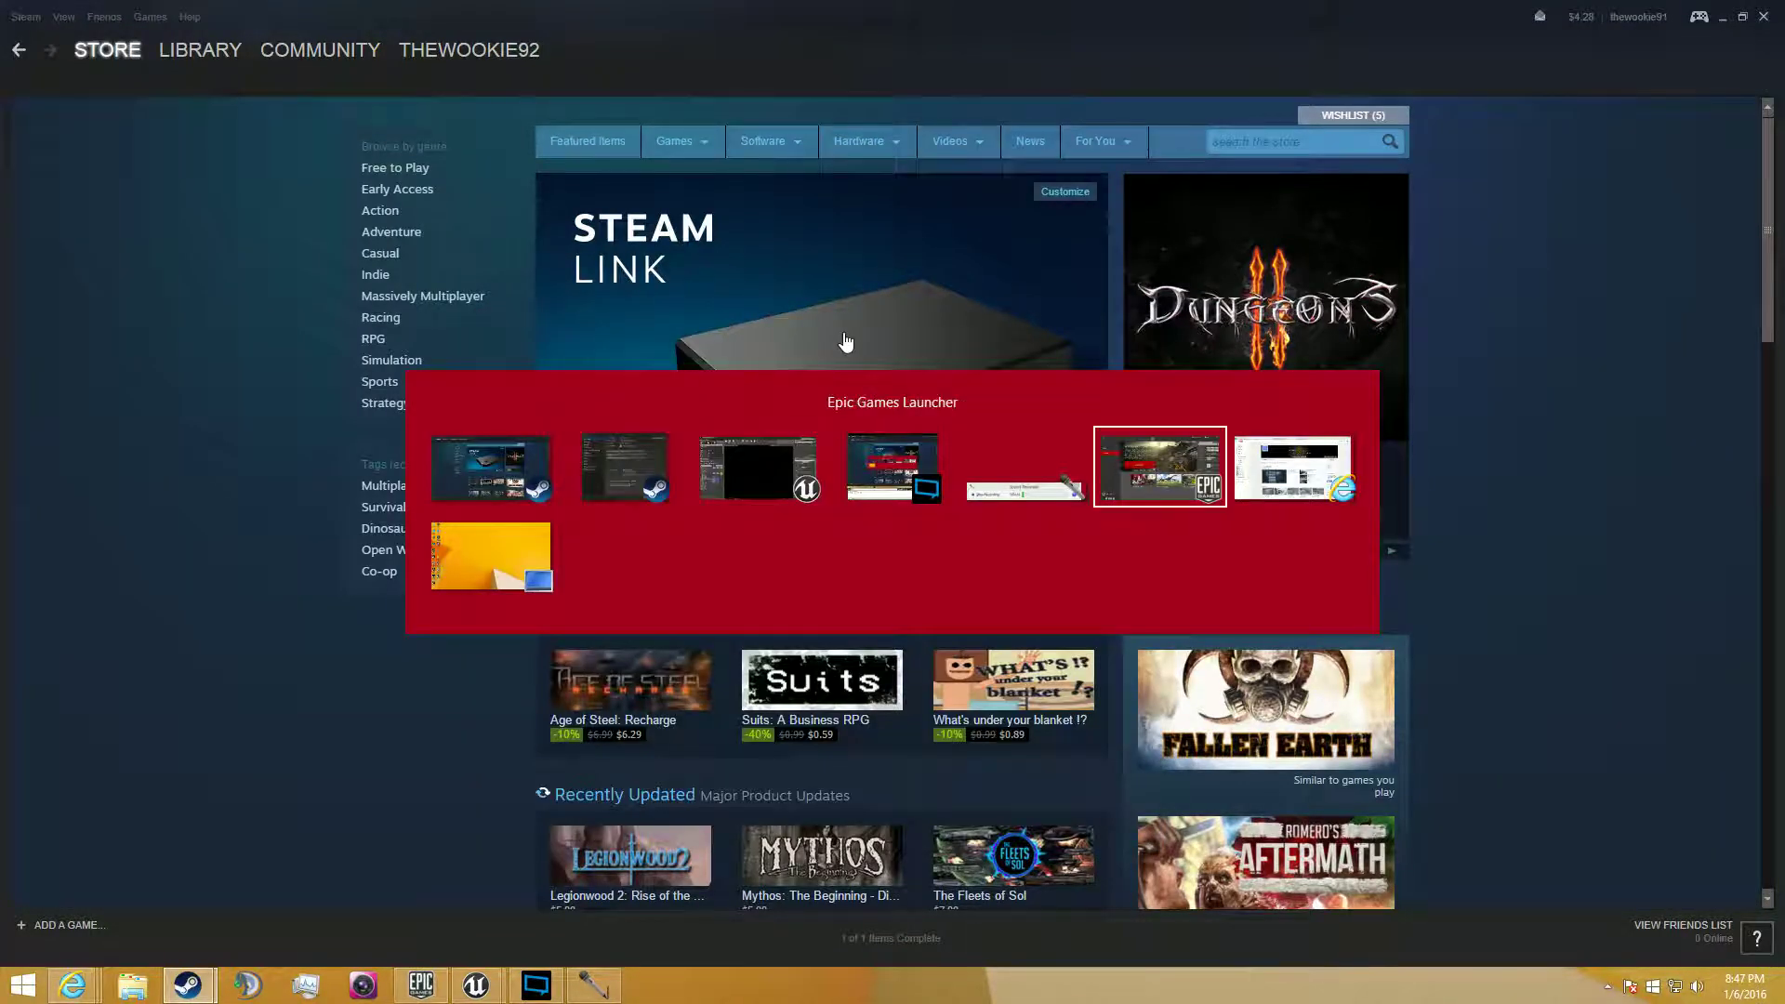
Back in ARK Dev Kit, scroll through the MyMod cook log and upload fields, then open File Explorer.
key("alt+Tab")
key("alt+Tab")
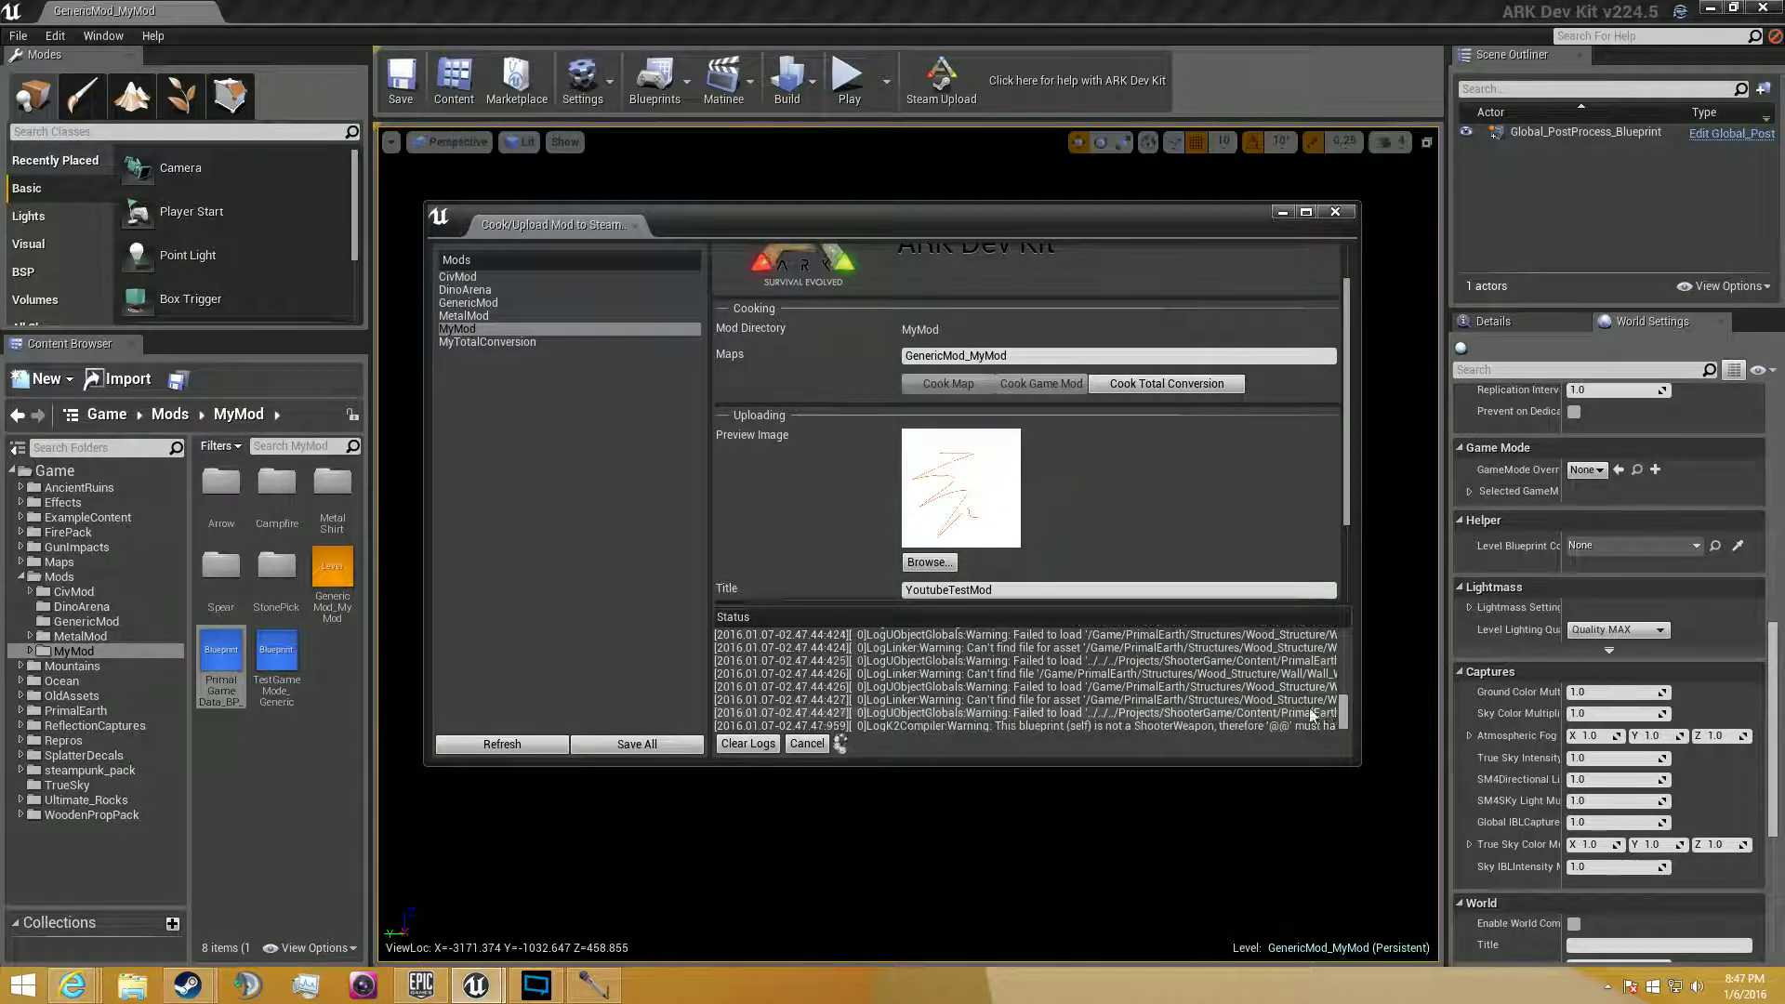
left_click_drag(1344, 713, 1345, 759)
scroll(1015, 582, "down", 1)
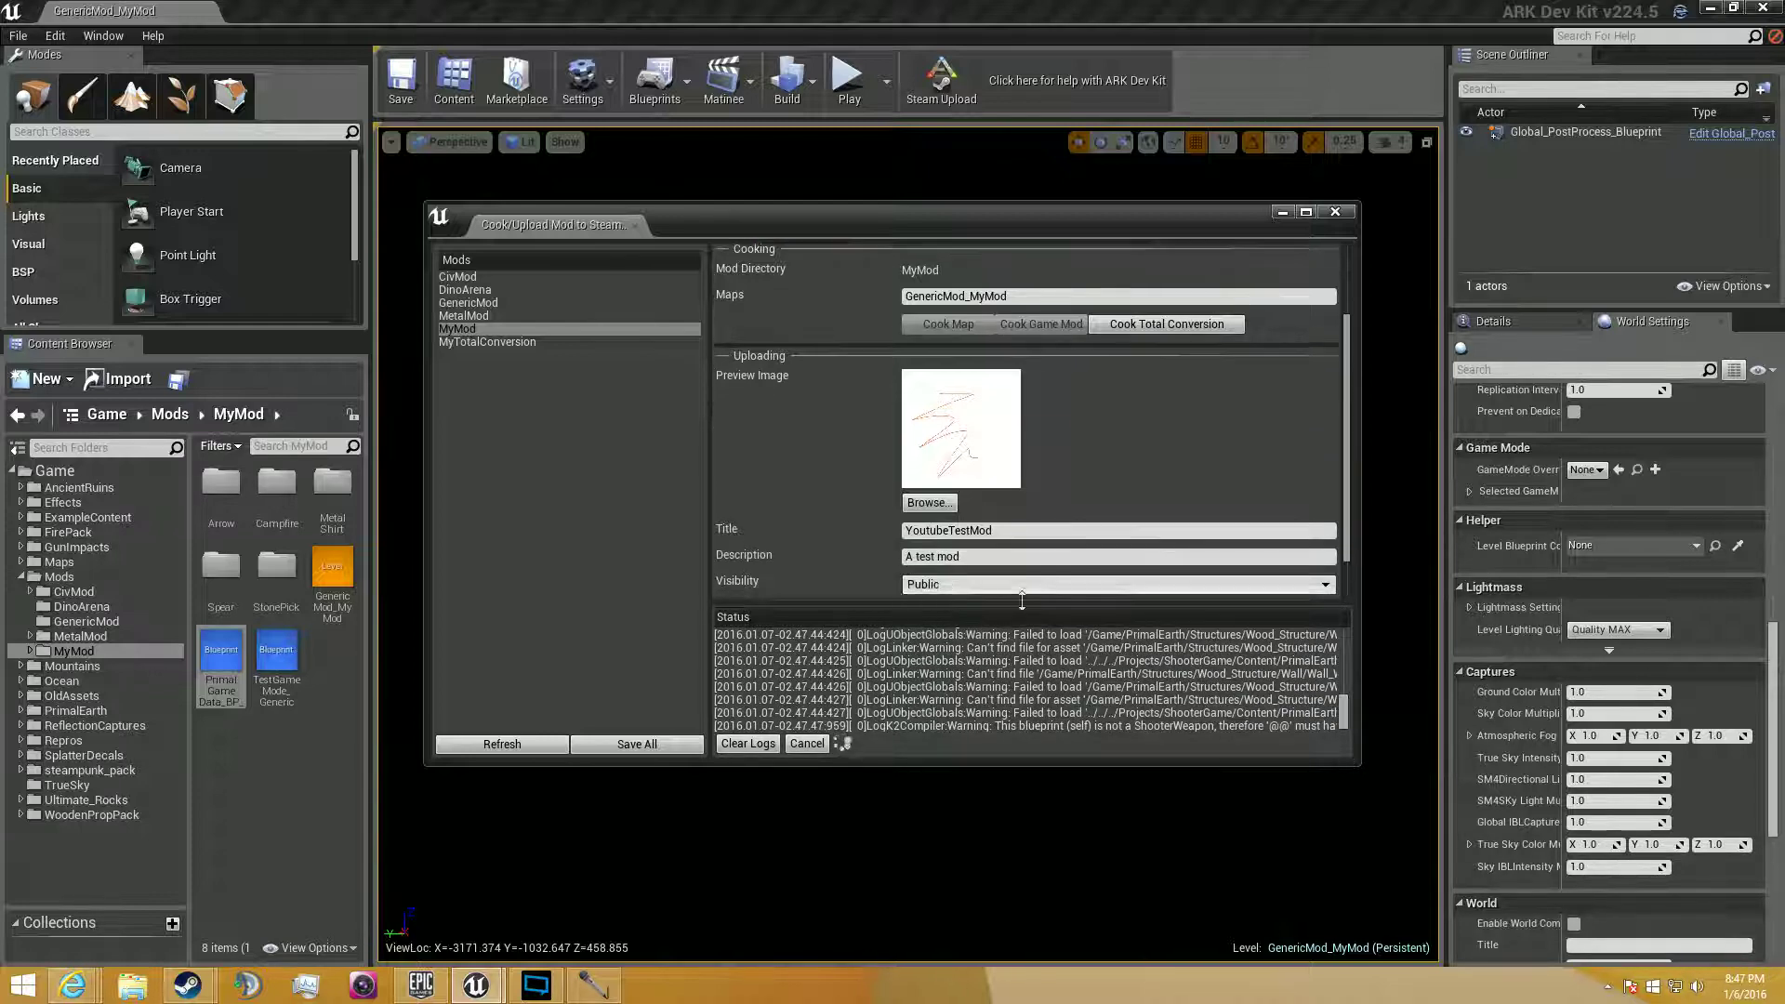
scroll(1017, 595, "down", 1)
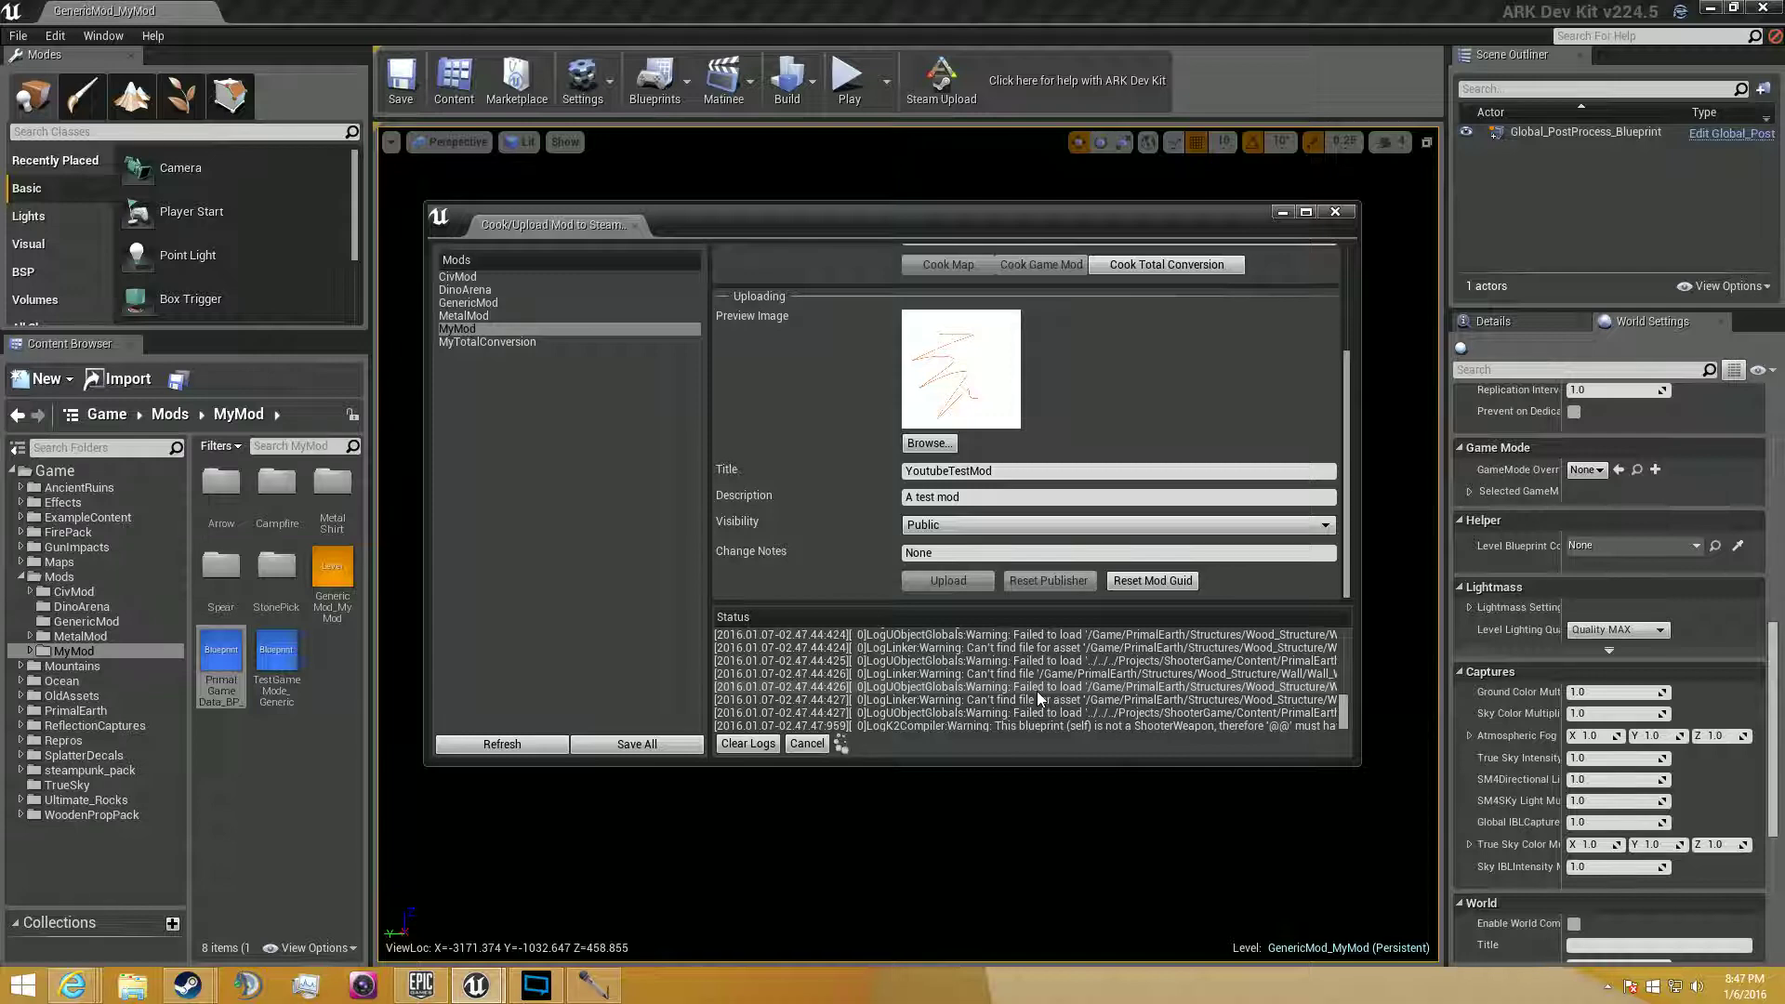
left_click(142, 991)
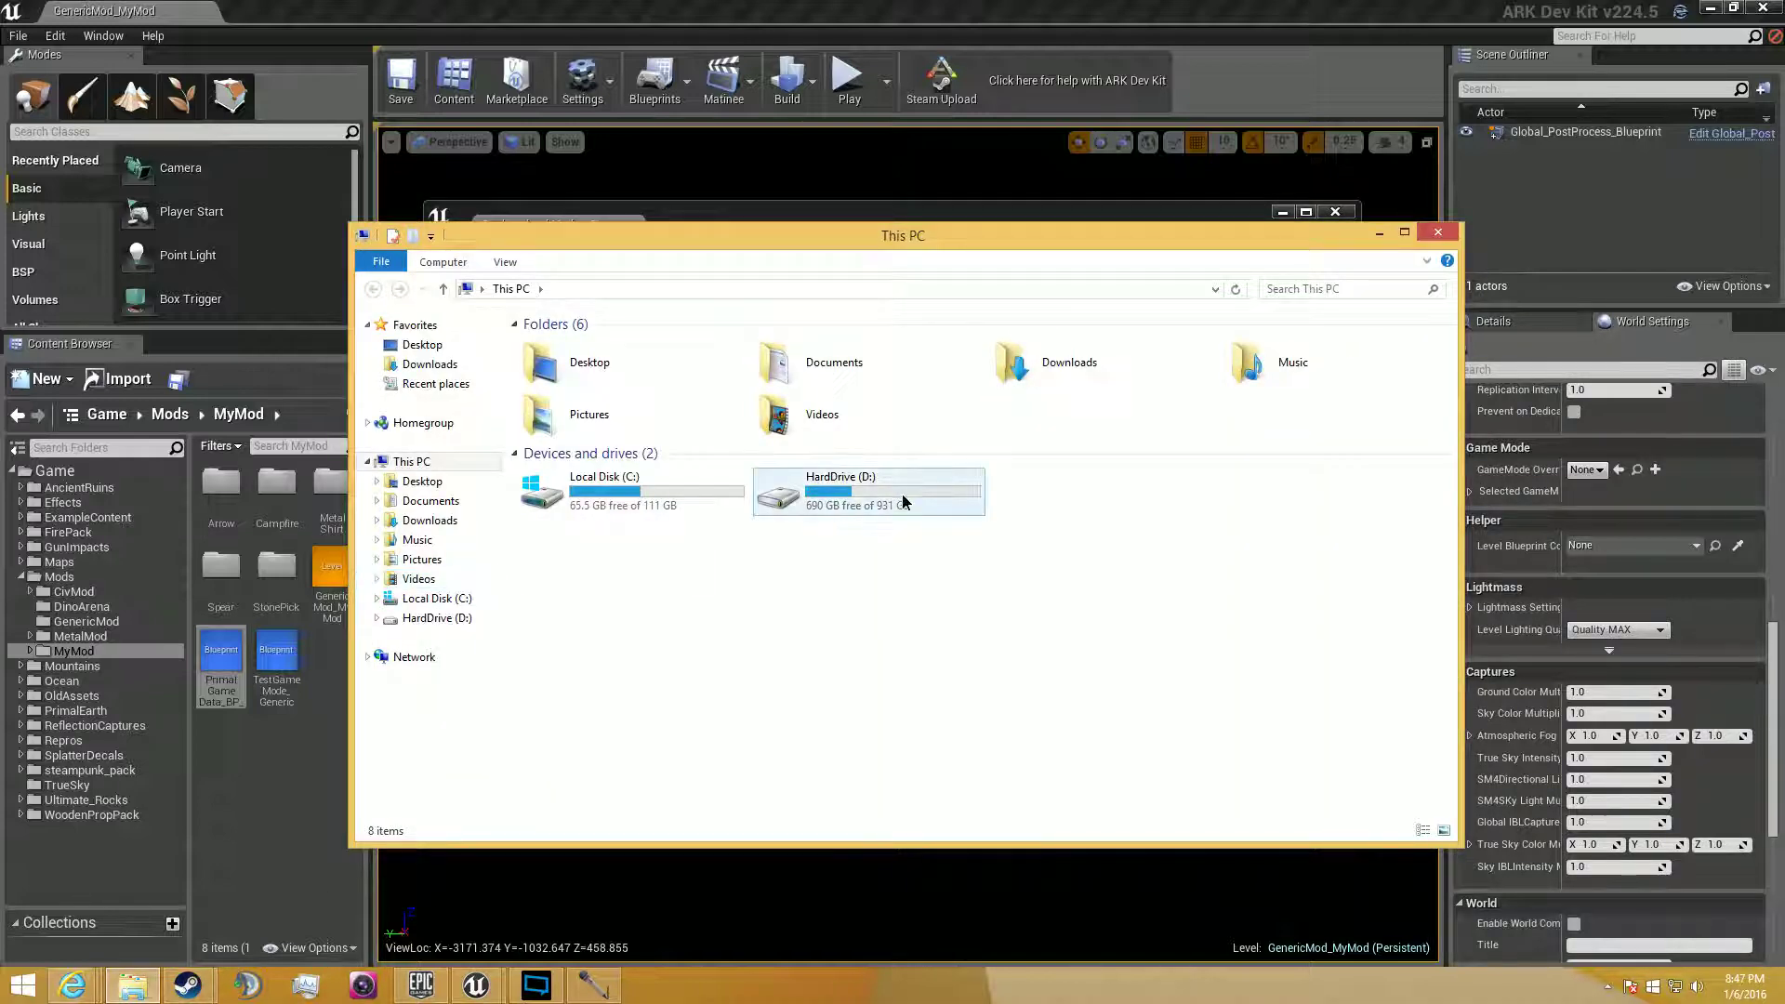
Browse HardDrive (D:) > SteamLibrary > steamapps > common, return to This PC, and hide Explorer.
double_click(777, 493)
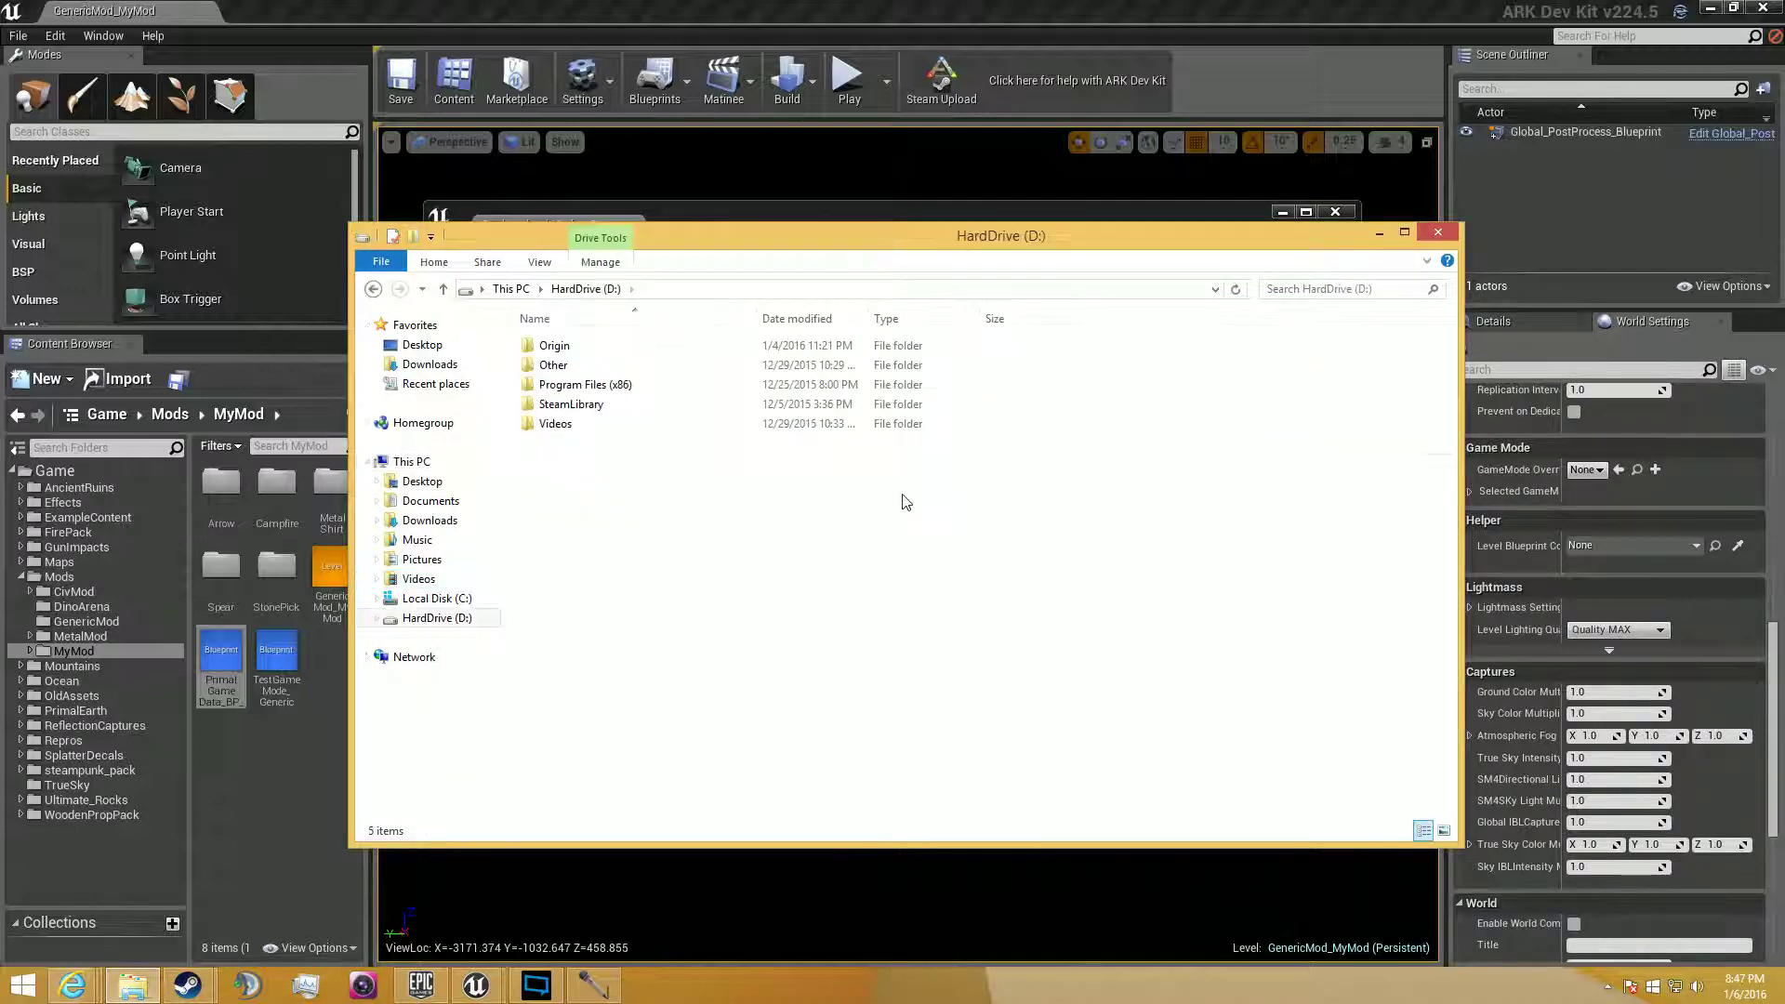
double_click(581, 406)
double_click(557, 347)
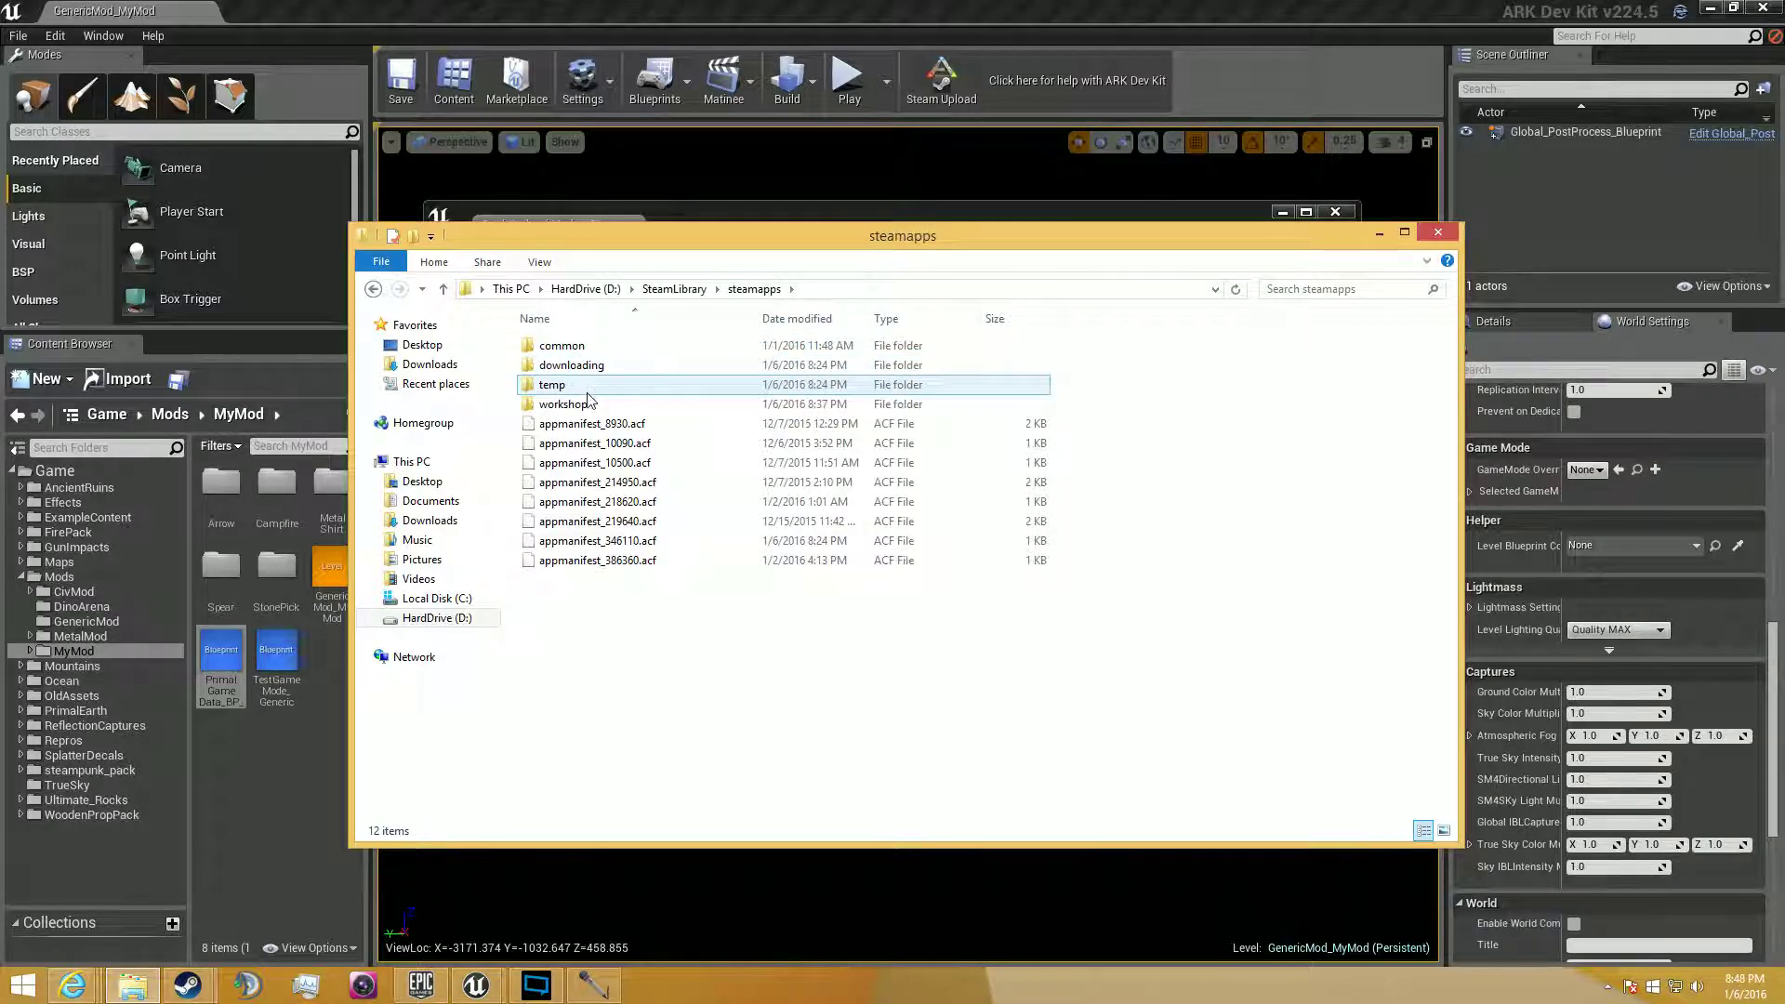
double_click(595, 348)
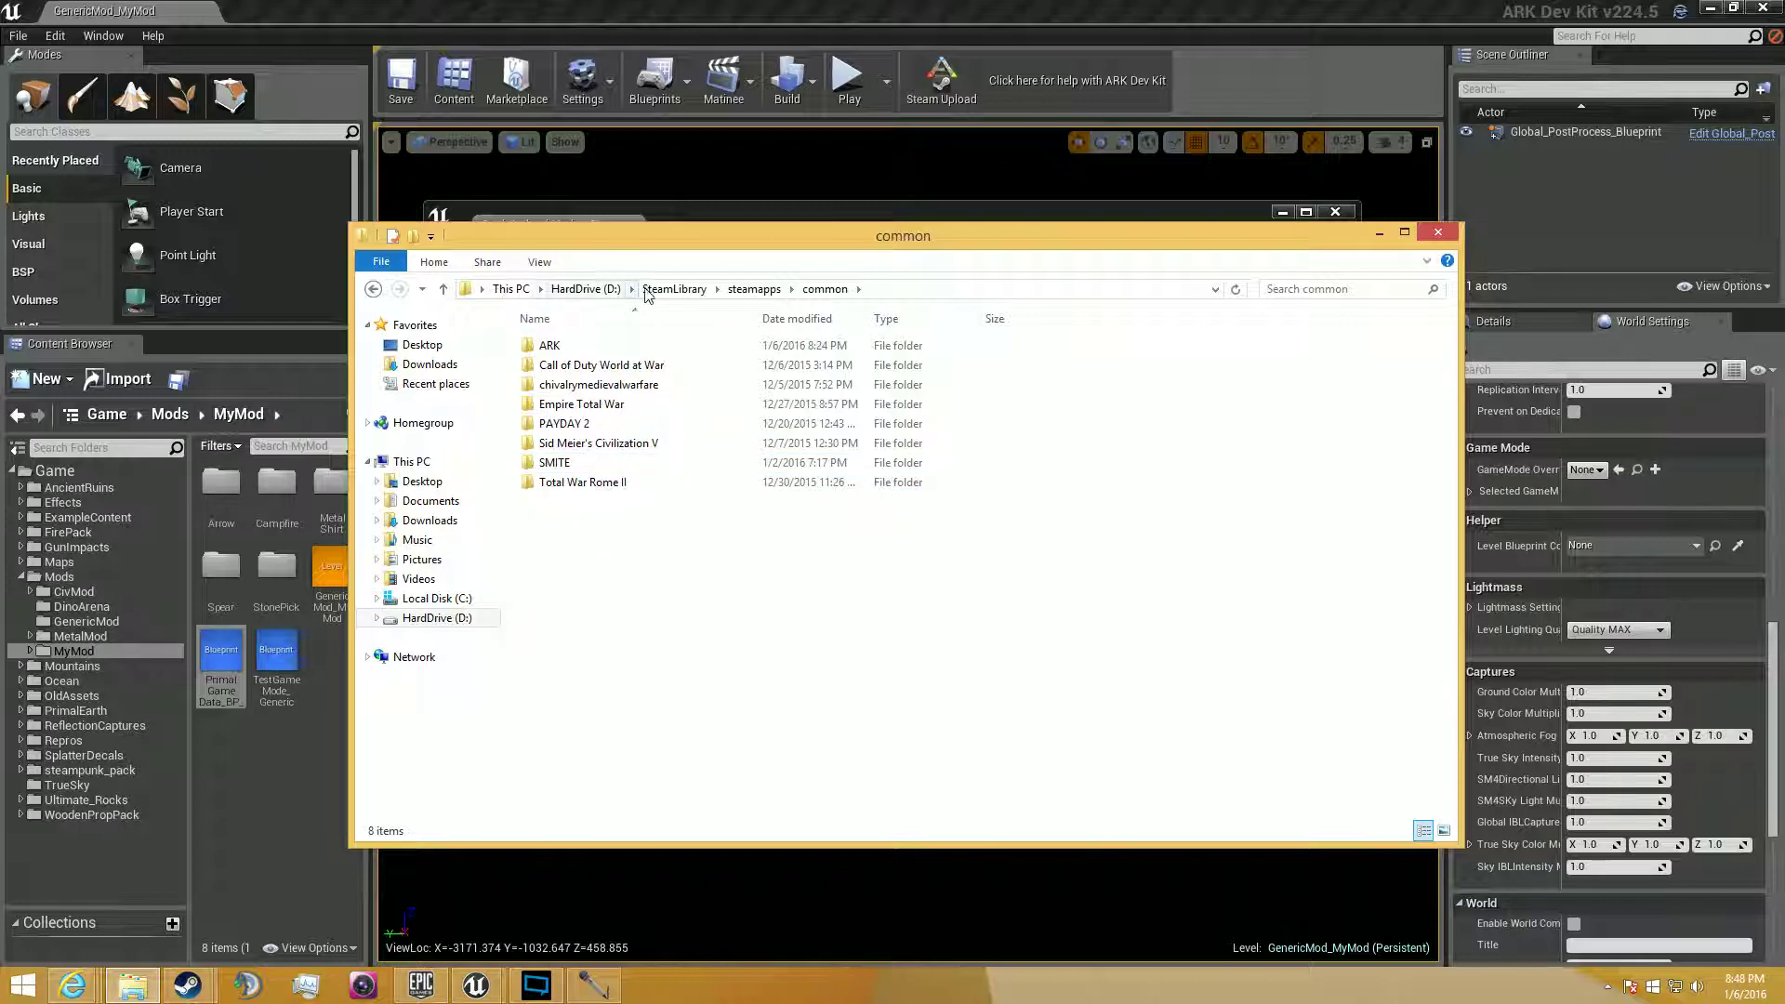
left_click(666, 290)
left_click(511, 290)
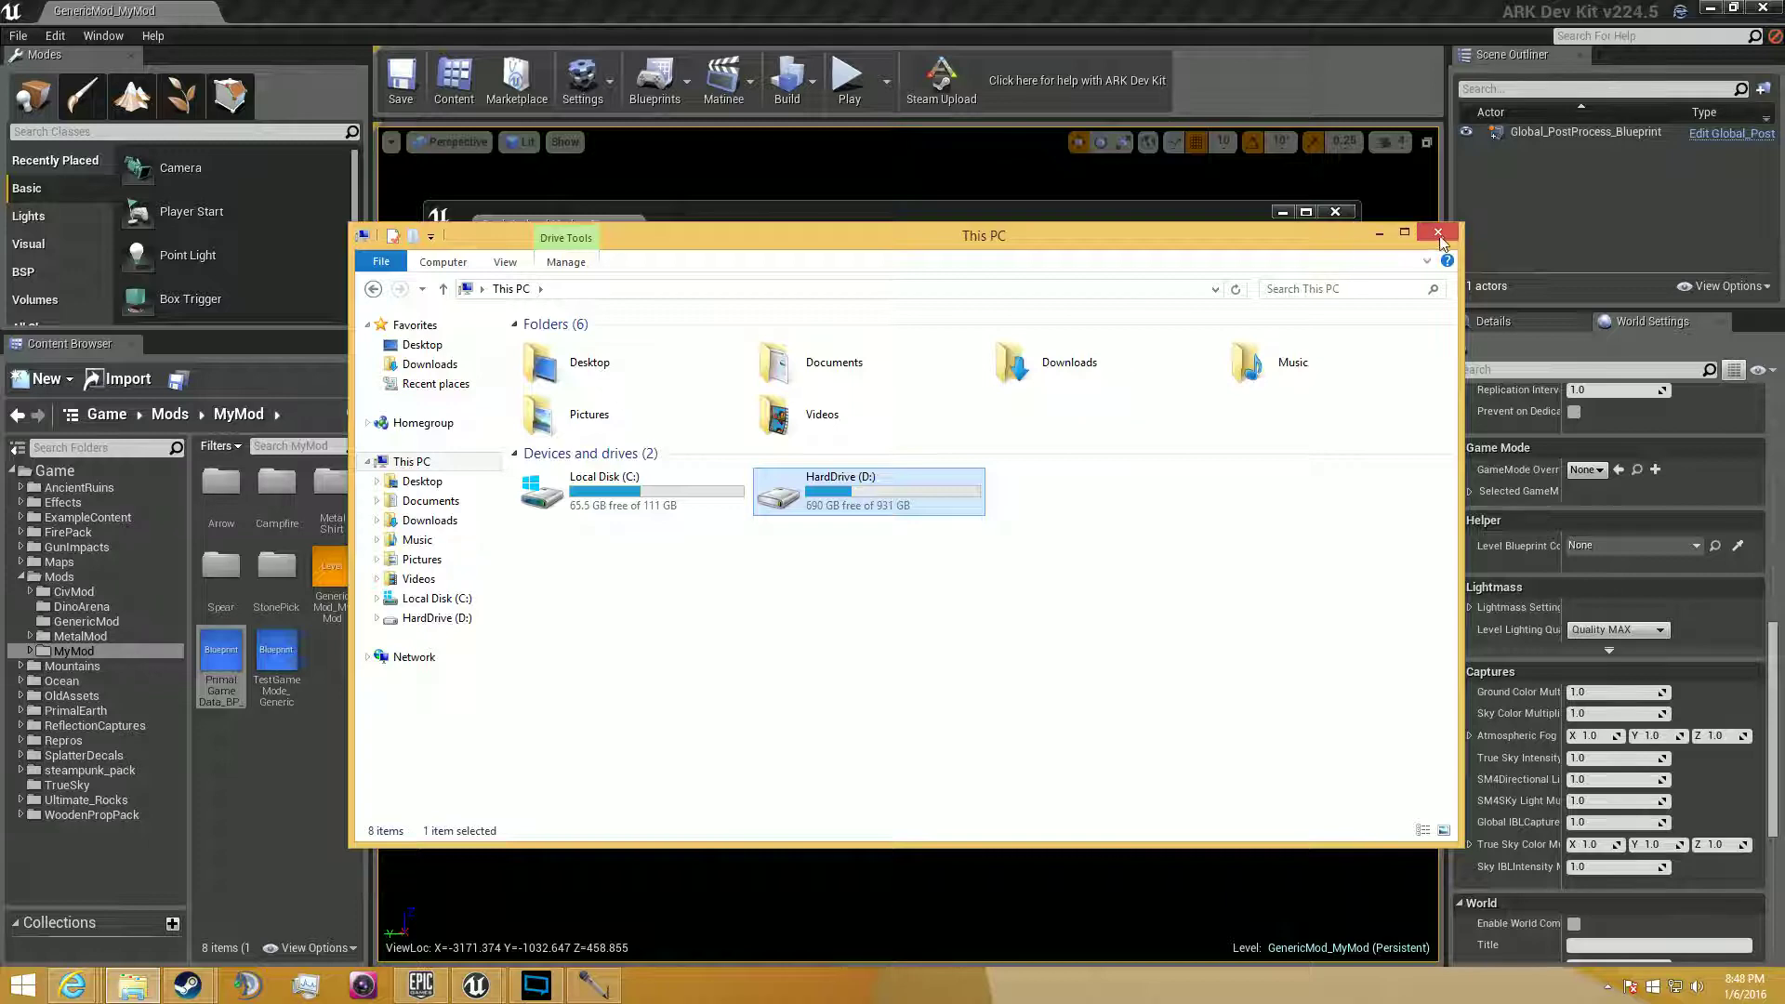
key("alt+Tab")
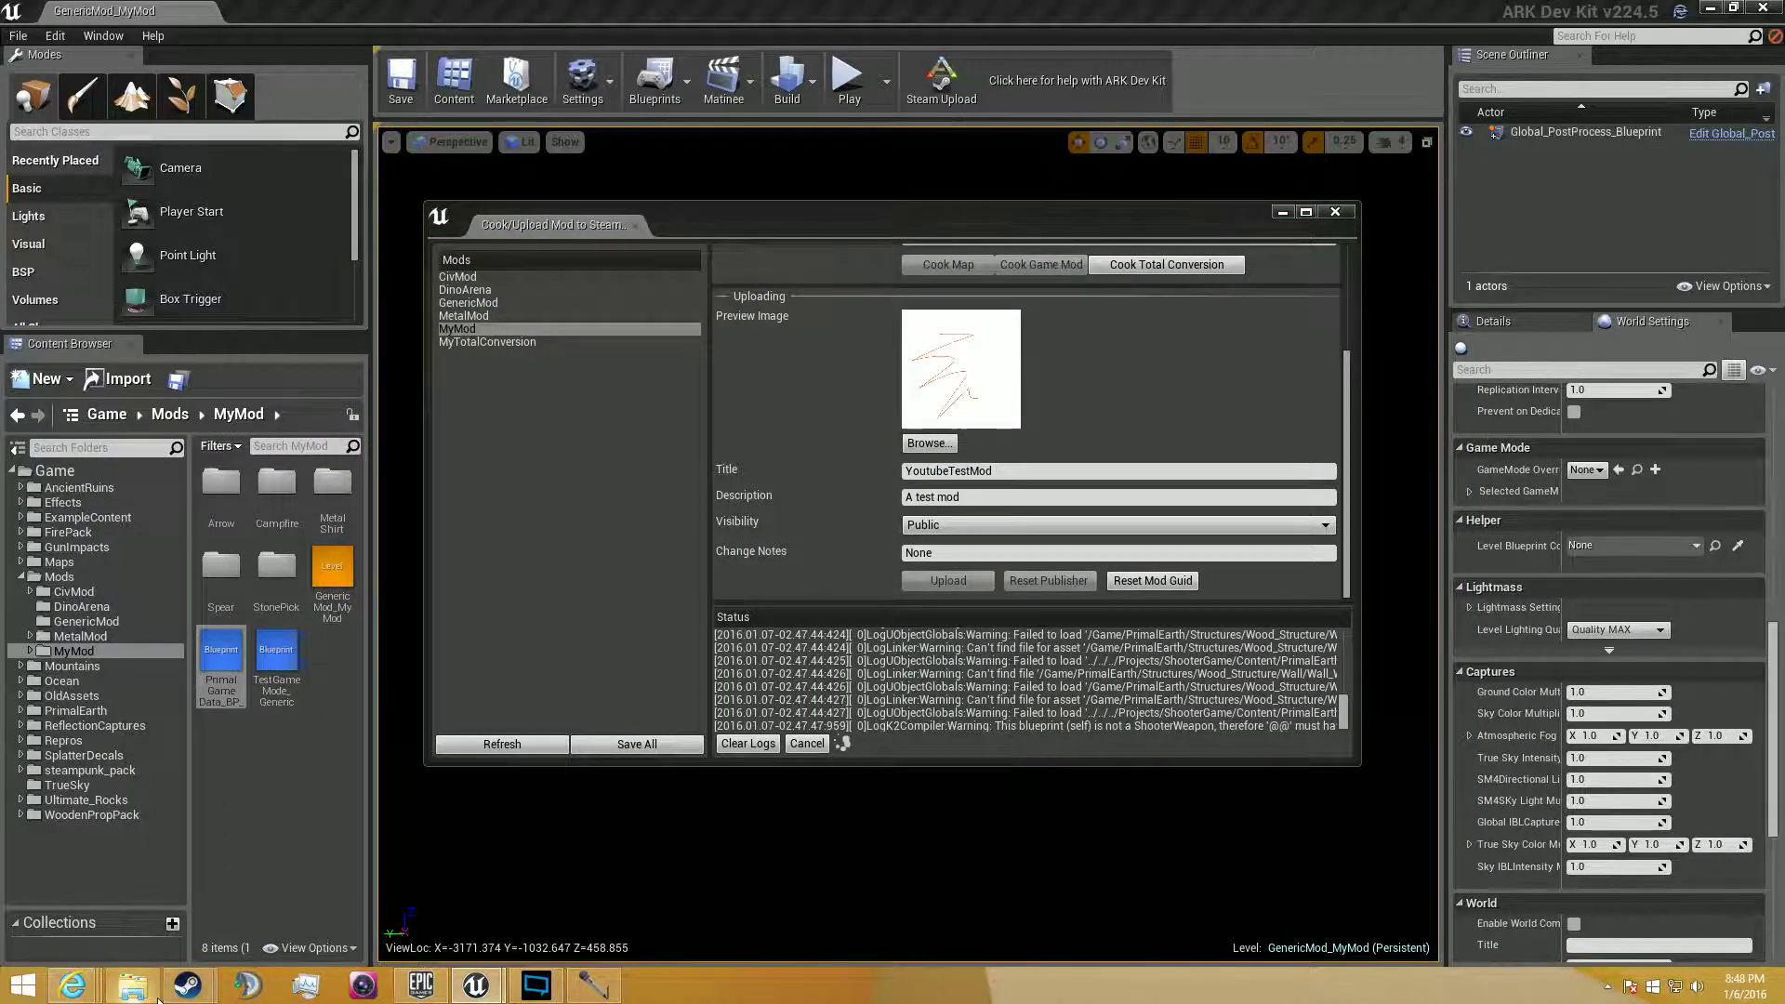
Restore Explorer and browse D:\Program Files (x86)\Epic Games\ARKDevKit, peeking into ModTools.
left_click(132, 985)
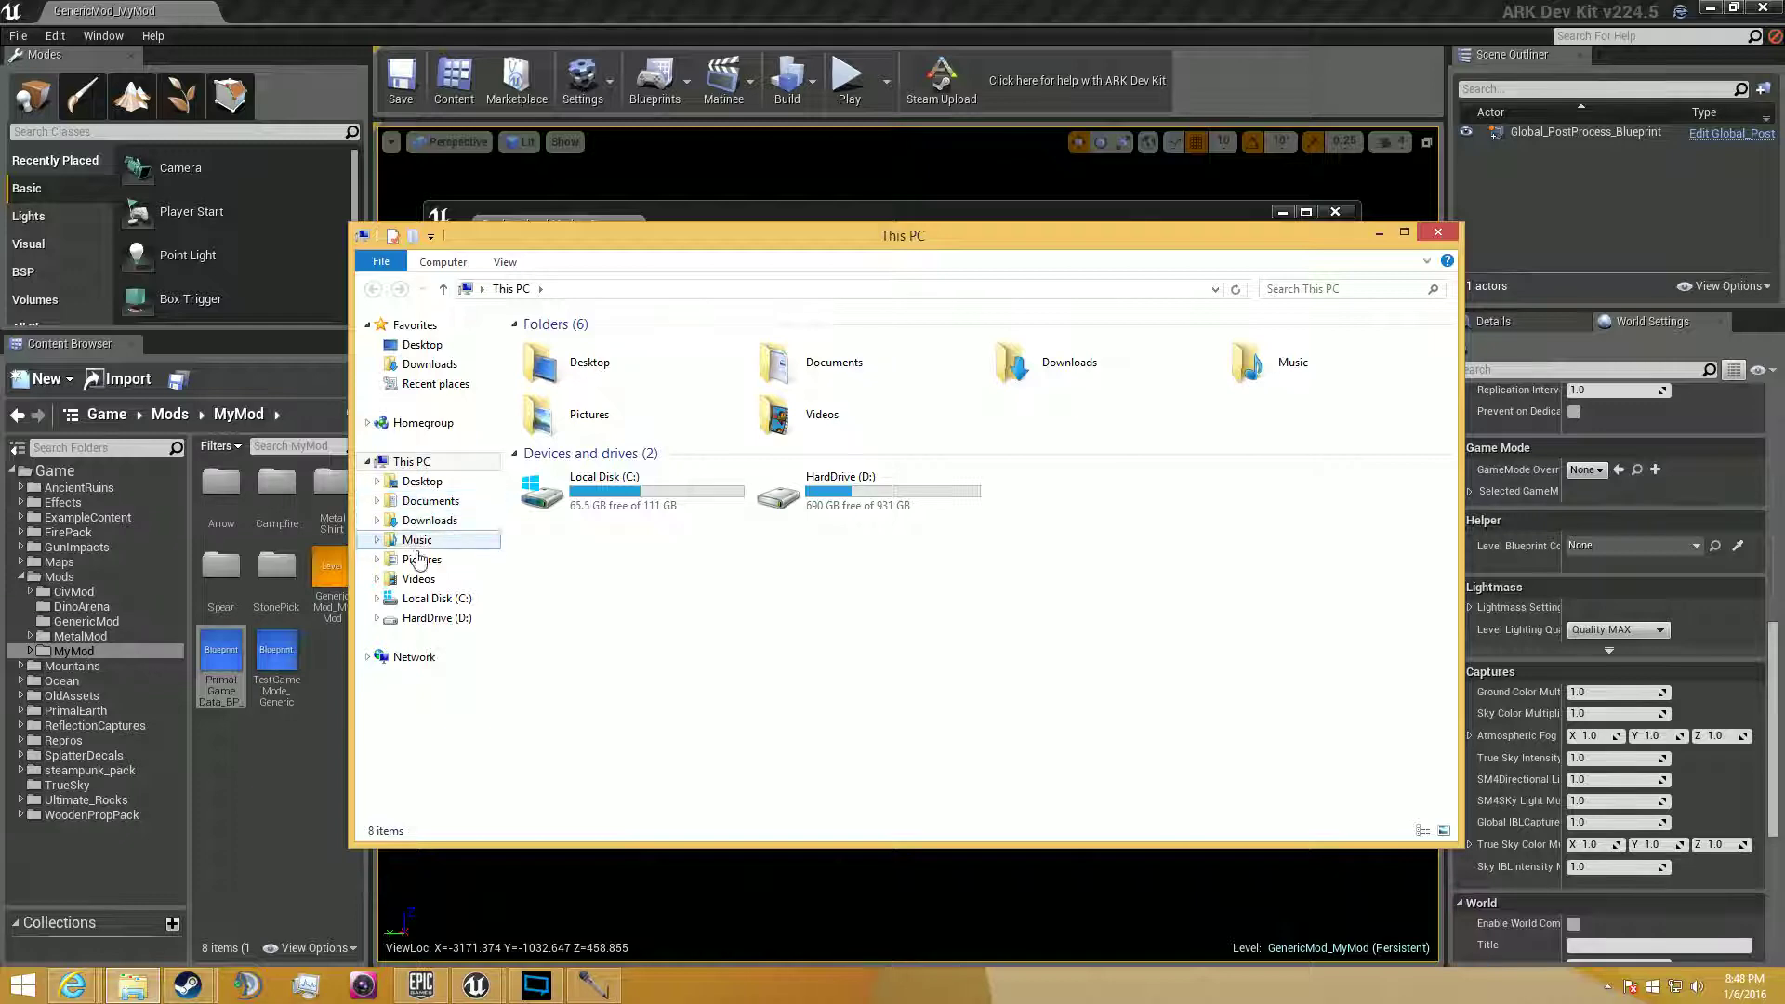
left_click(426, 619)
double_click(661, 385)
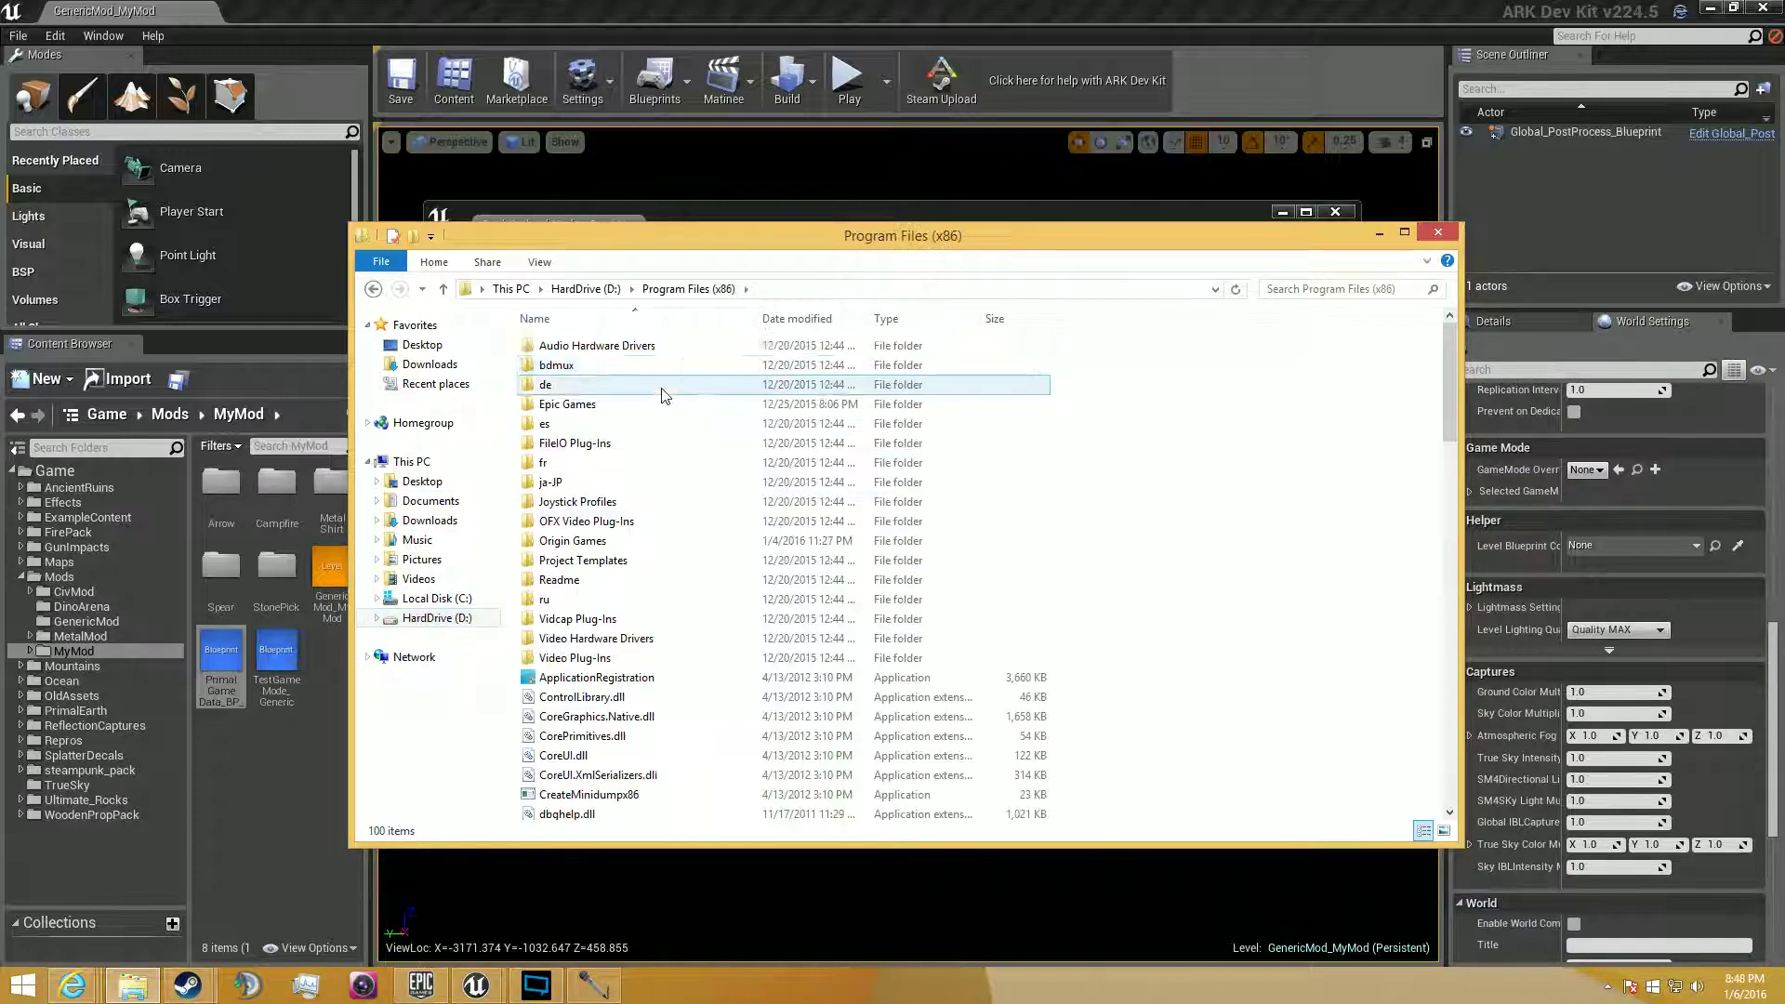
double_click(594, 406)
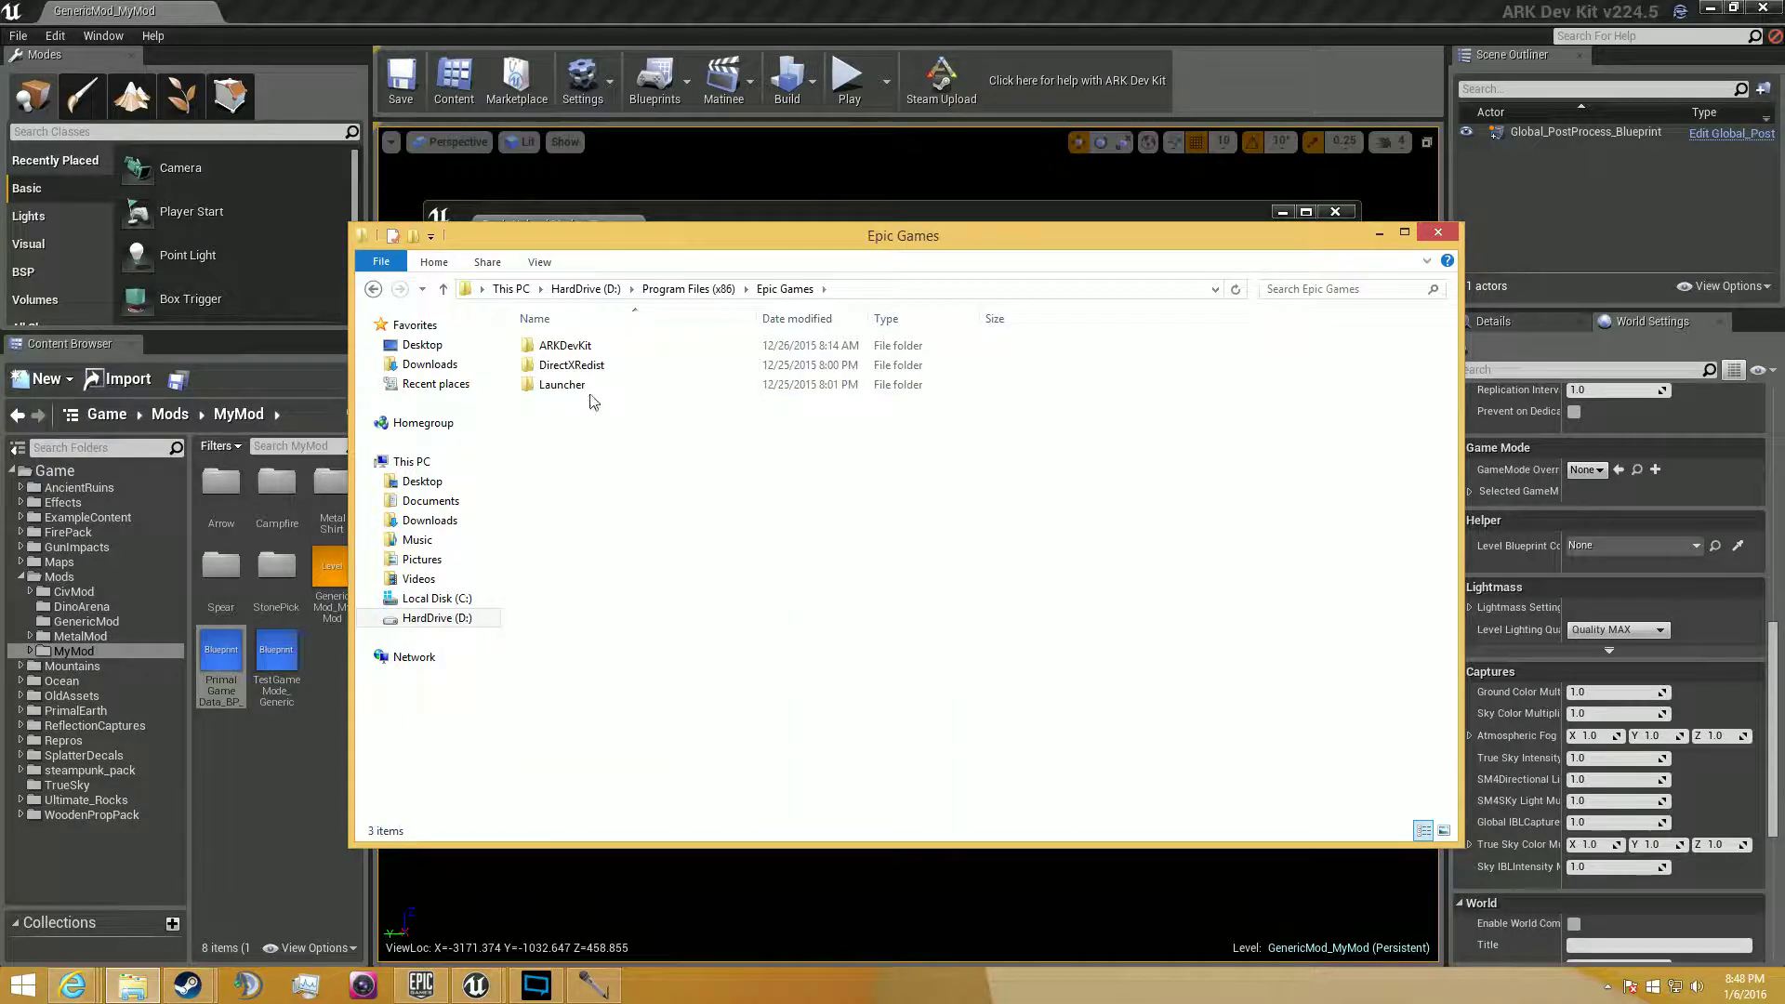
double_click(588, 355)
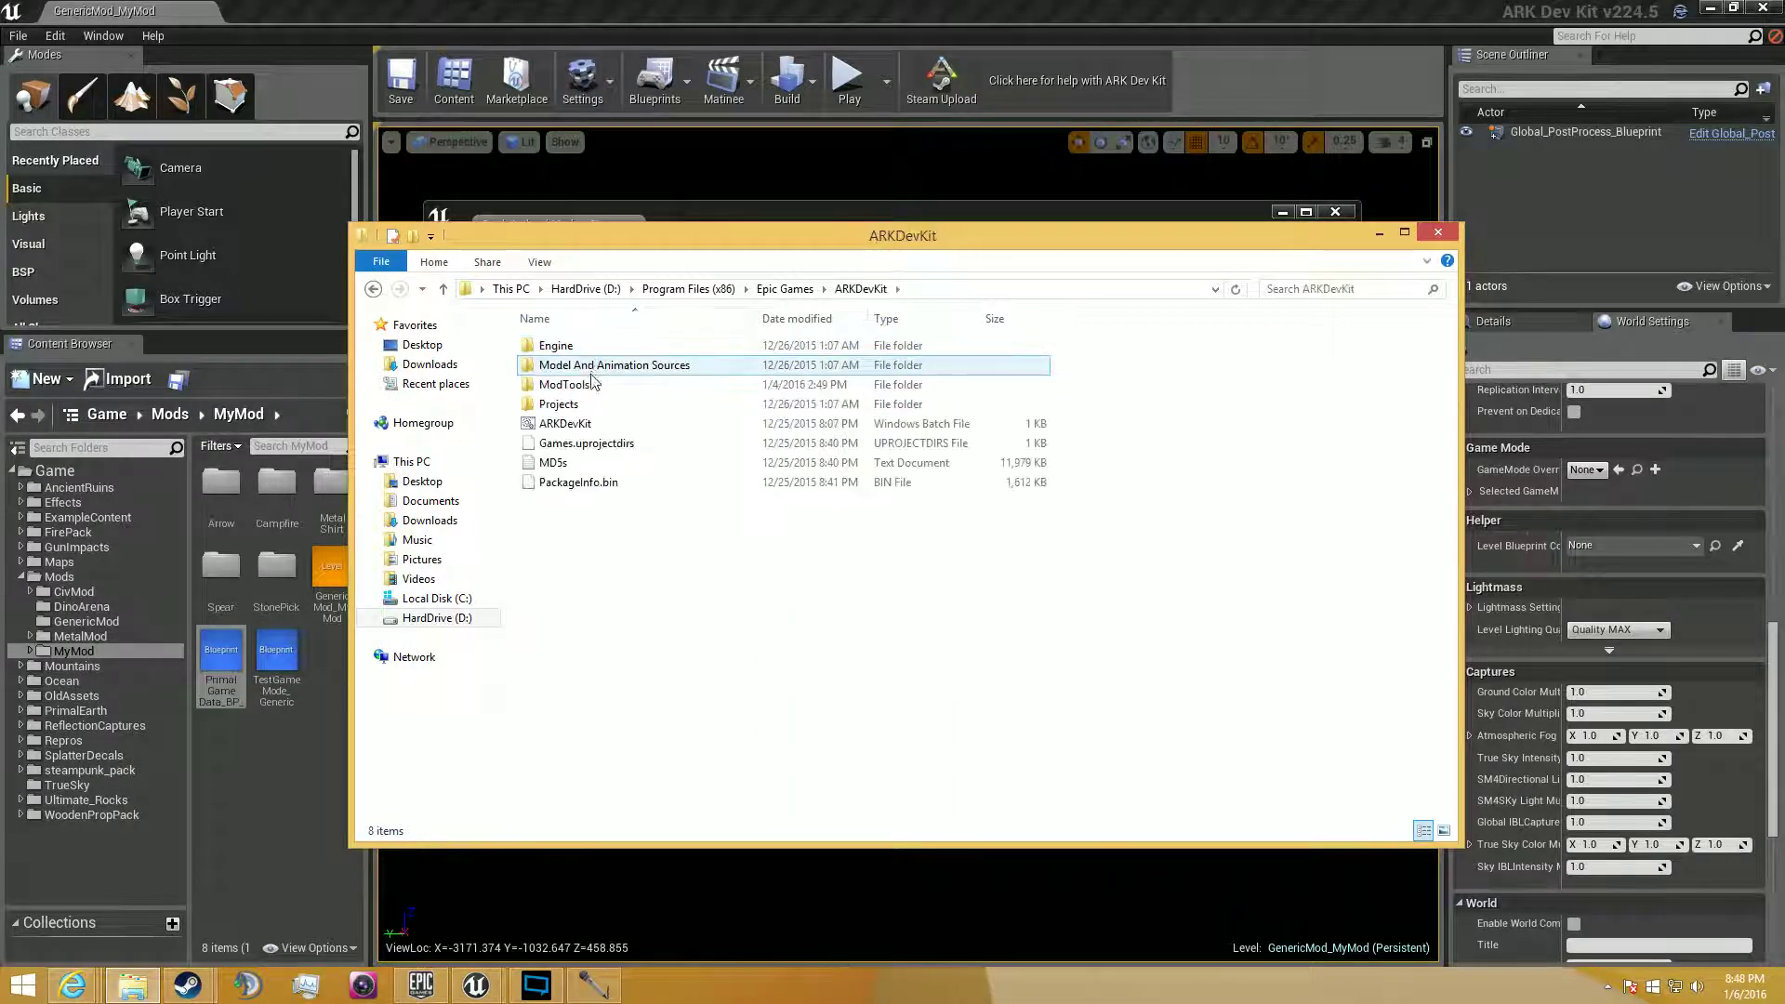
double_click(596, 385)
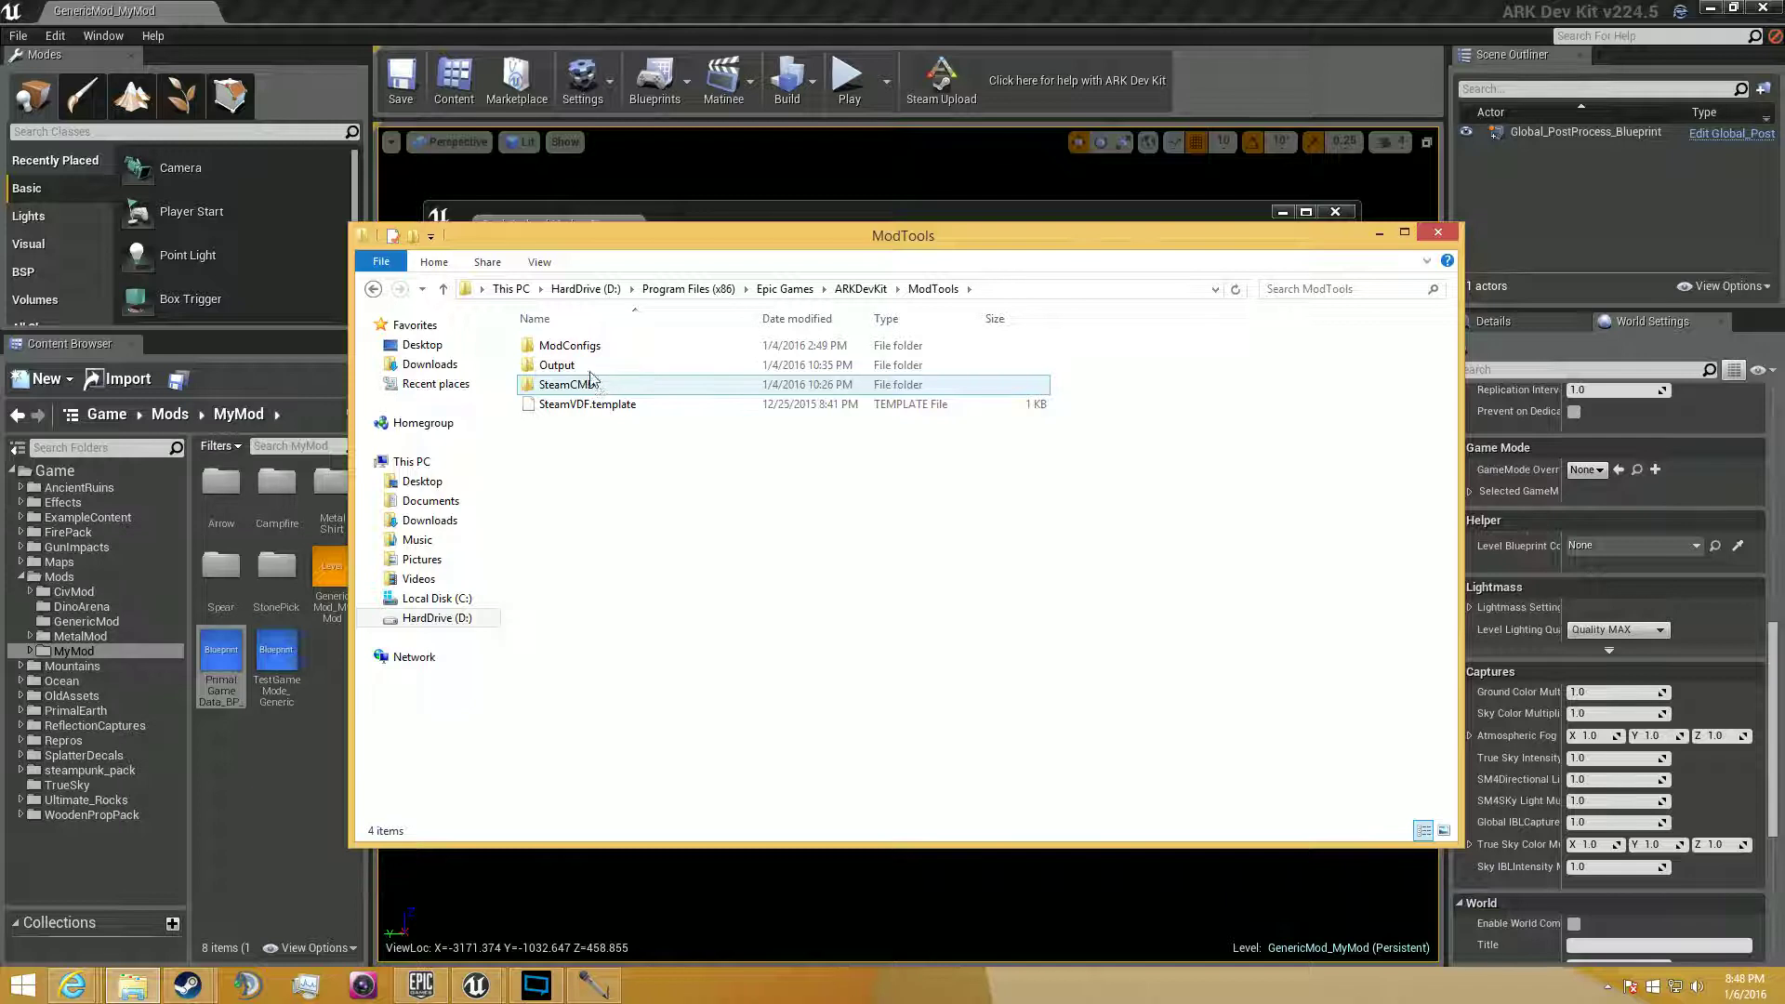
left_click(377, 289)
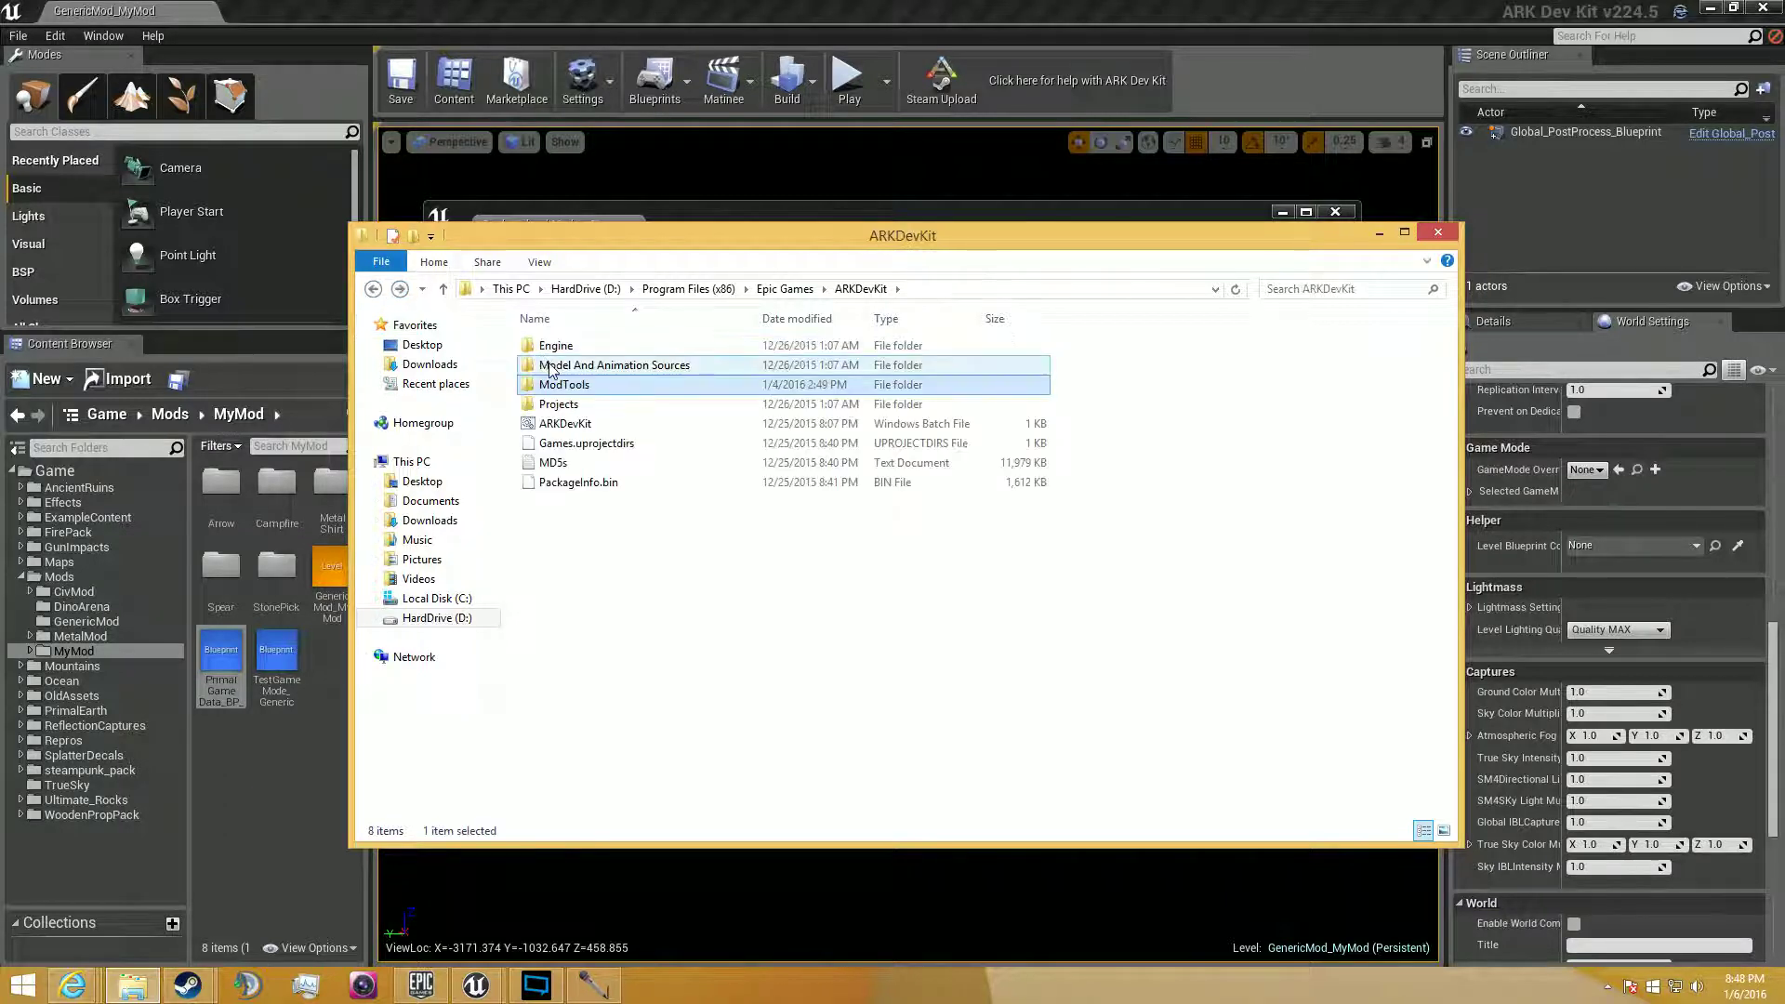
Browse Projects > ShooterGame > Binaries > Win64, then go back up to the ARKDevKit folder.
double_click(567, 406)
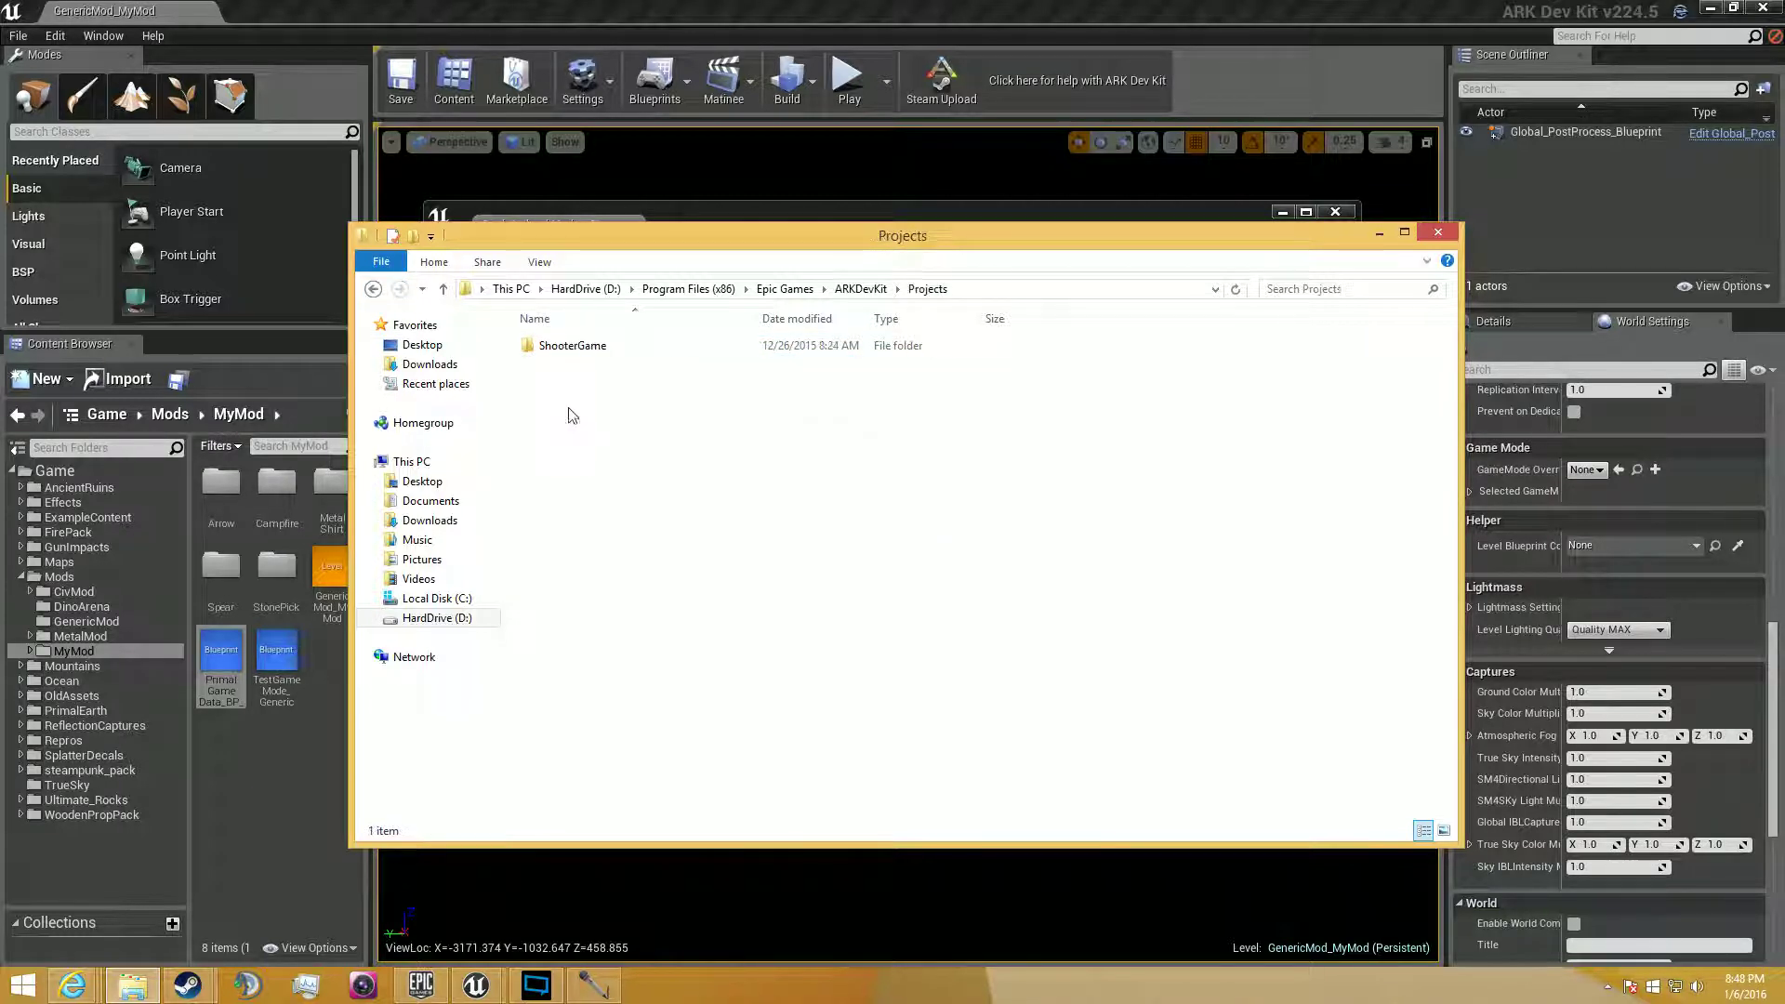
double_click(576, 348)
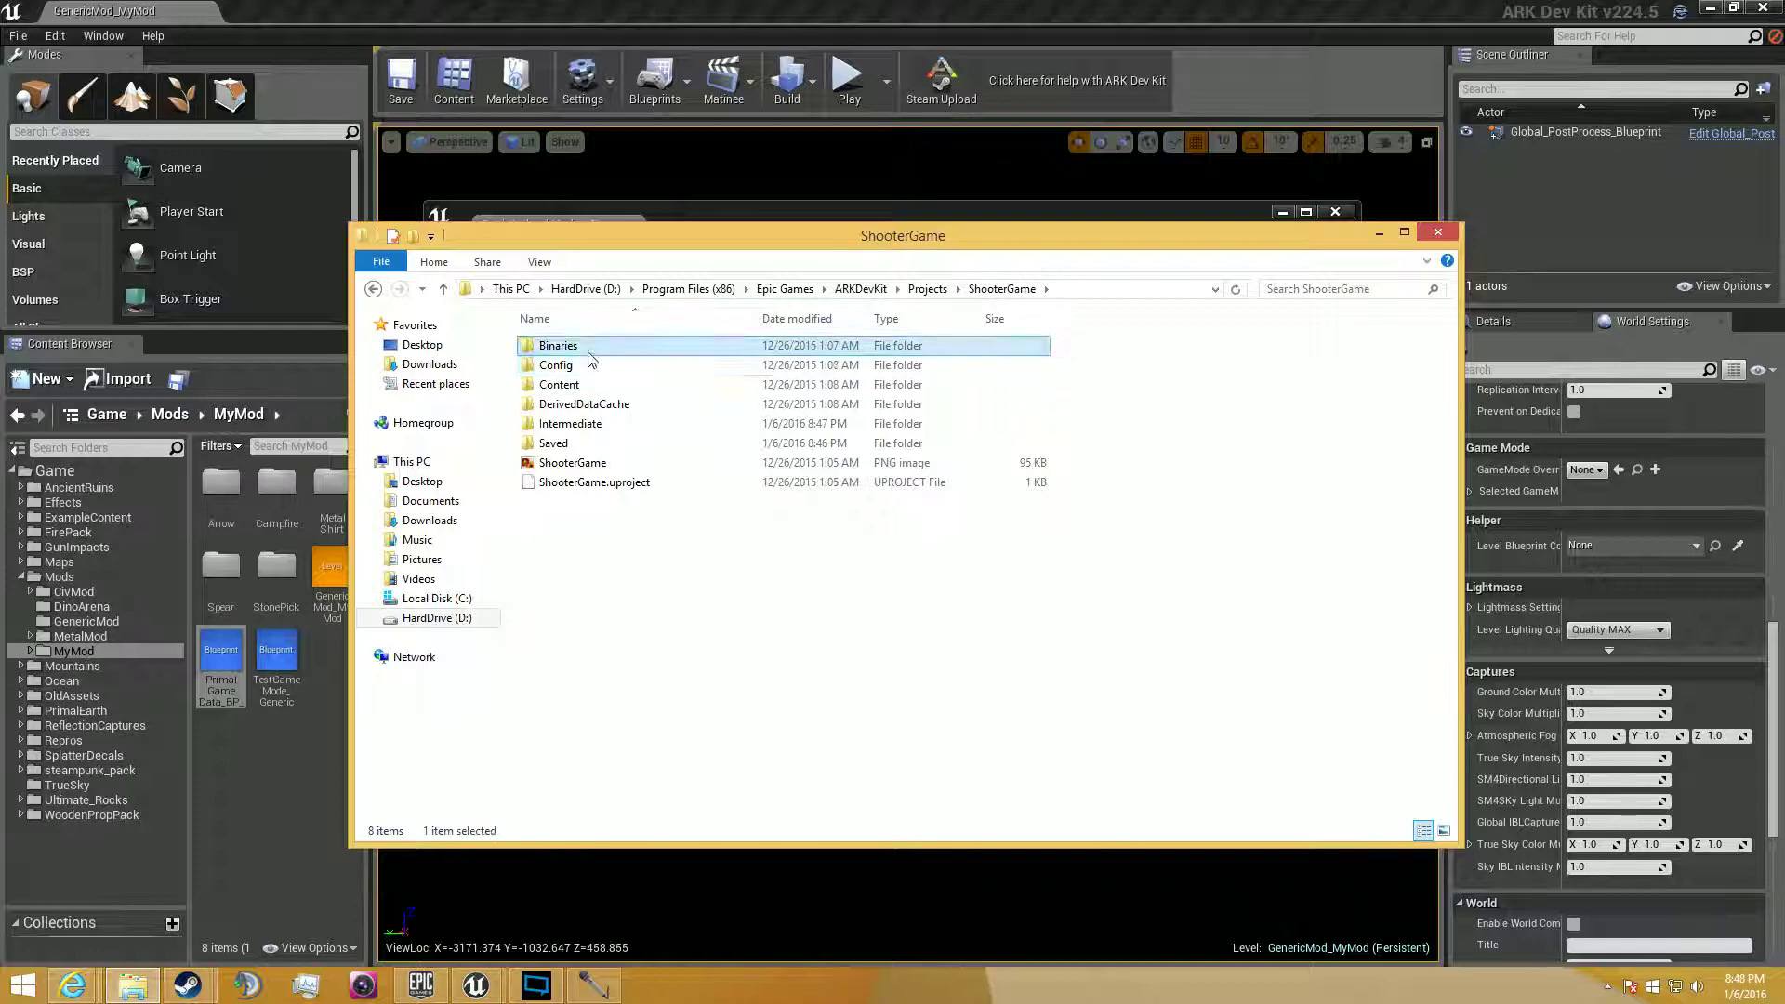
double_click(569, 347)
double_click(576, 348)
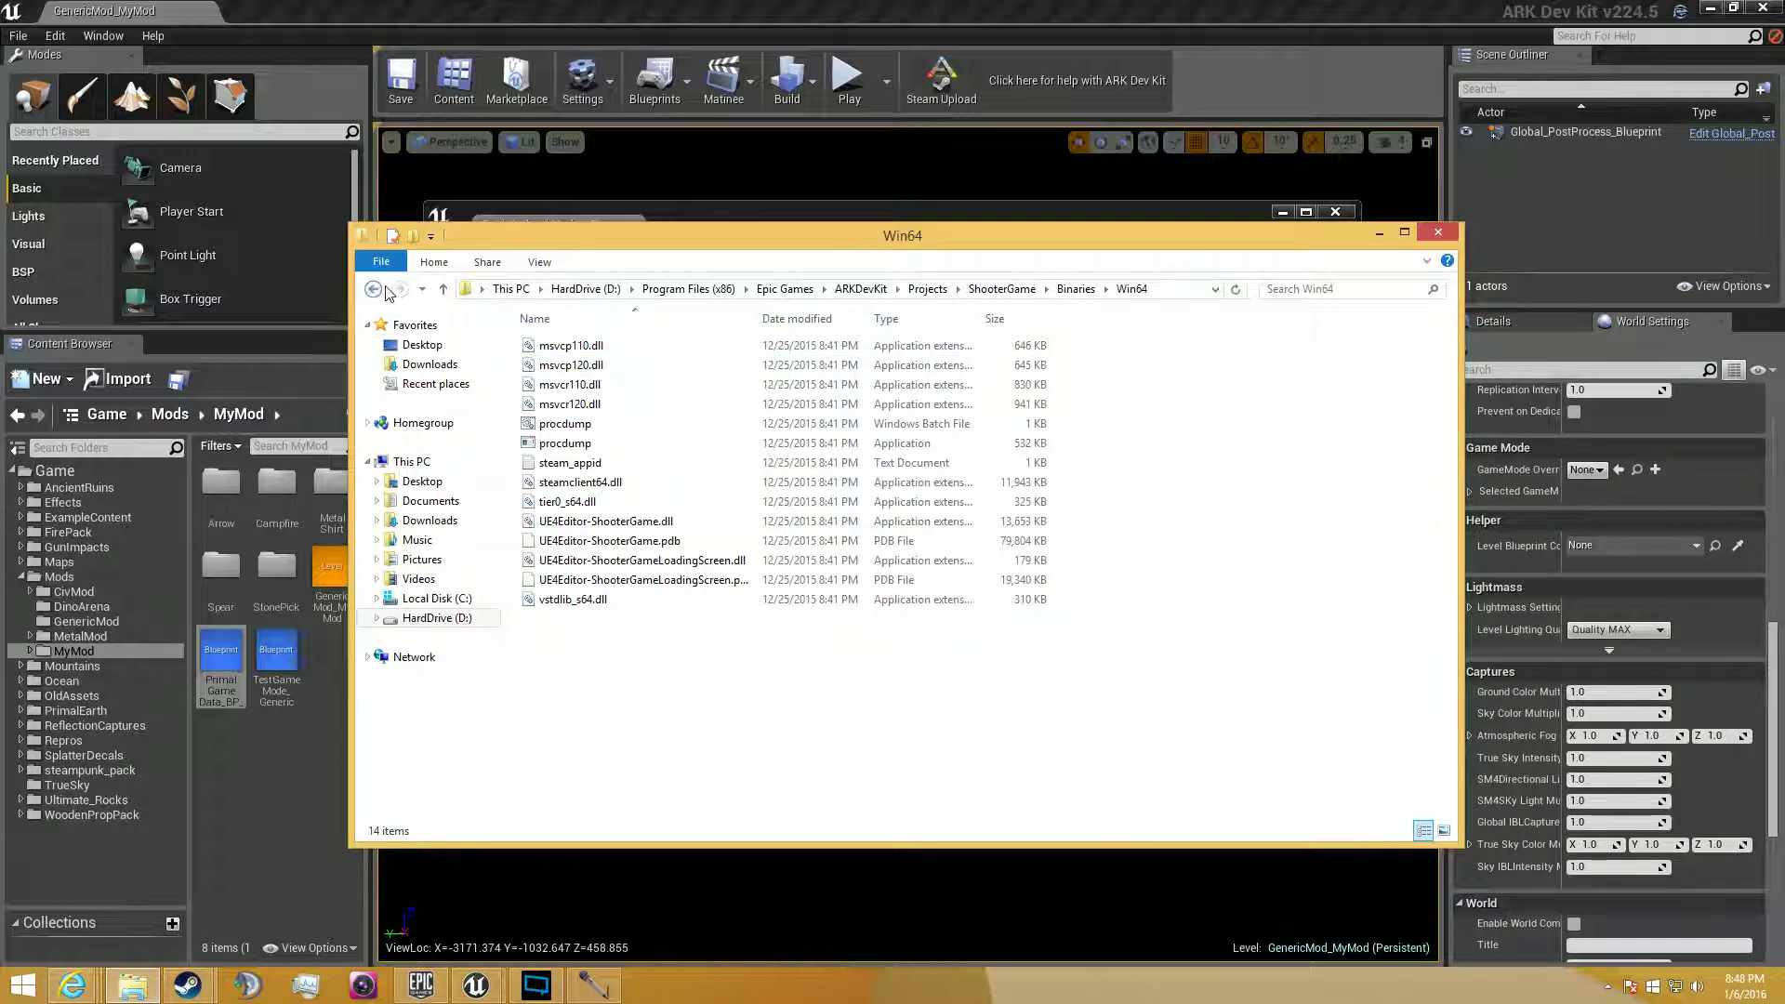
left_click(375, 289)
left_click(377, 290)
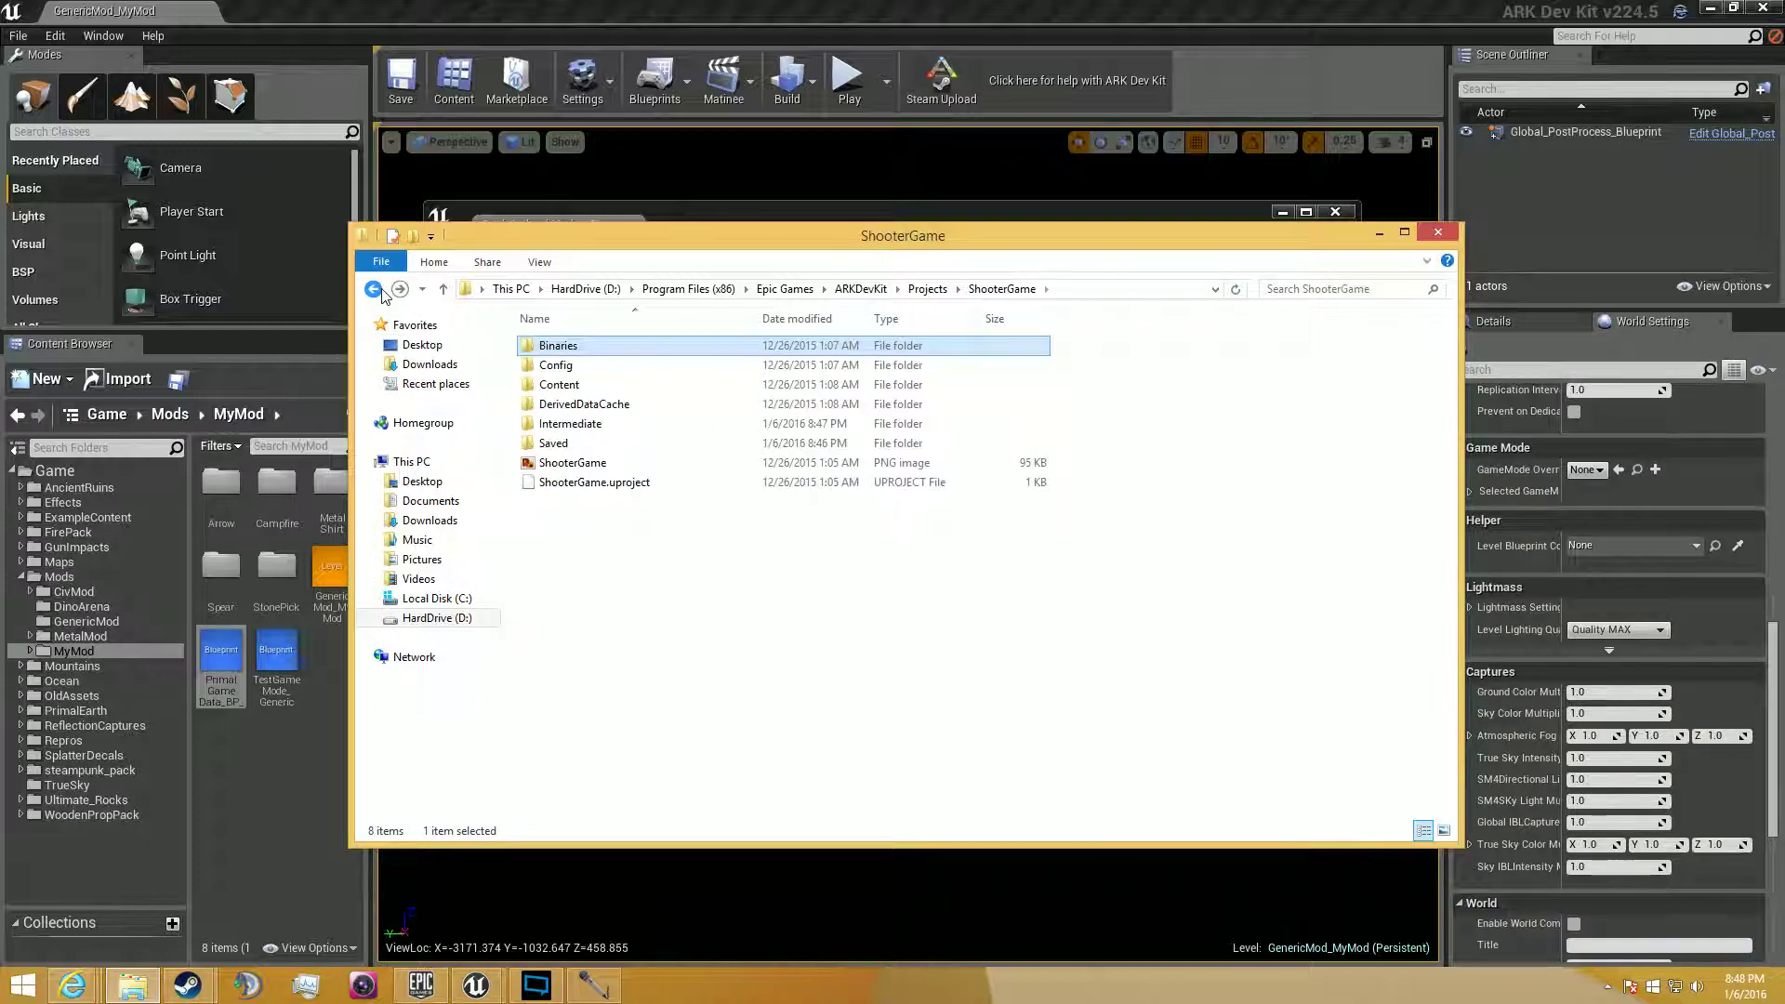
left_click(375, 290)
left_click(374, 290)
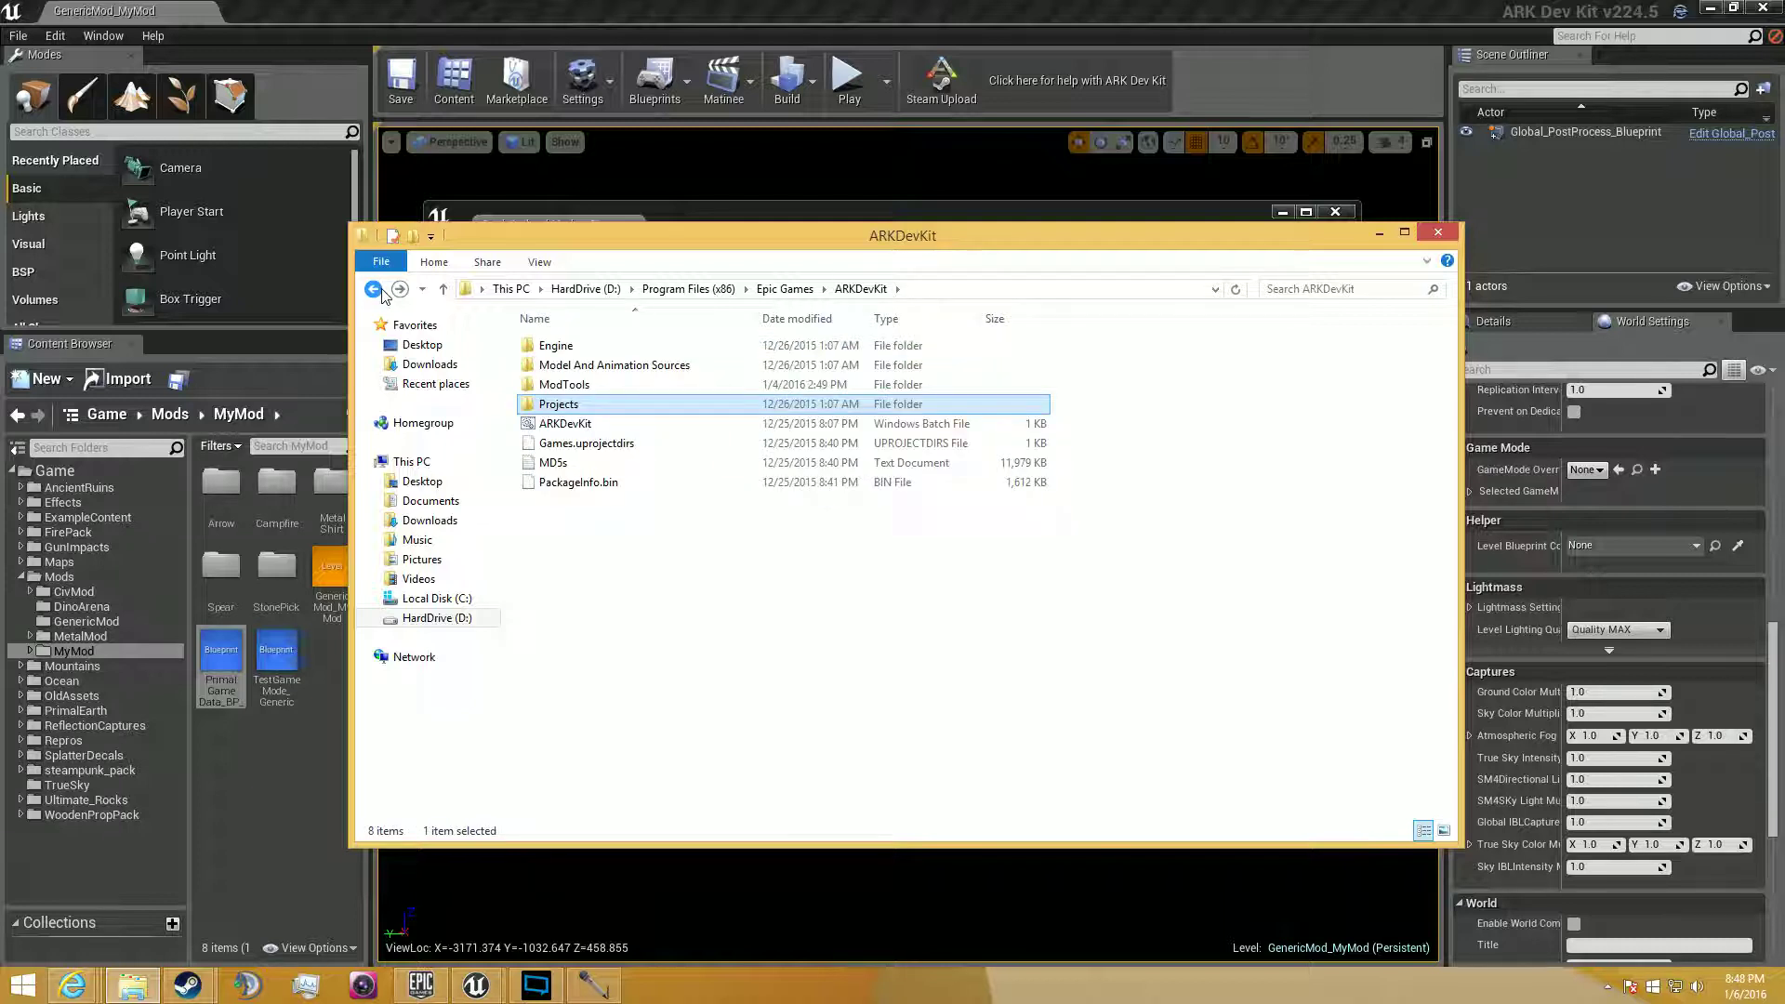
Look through Engine > Binaries > Win64 > Linux, then go back up to the ARKDevKit folder.
double_click(556, 346)
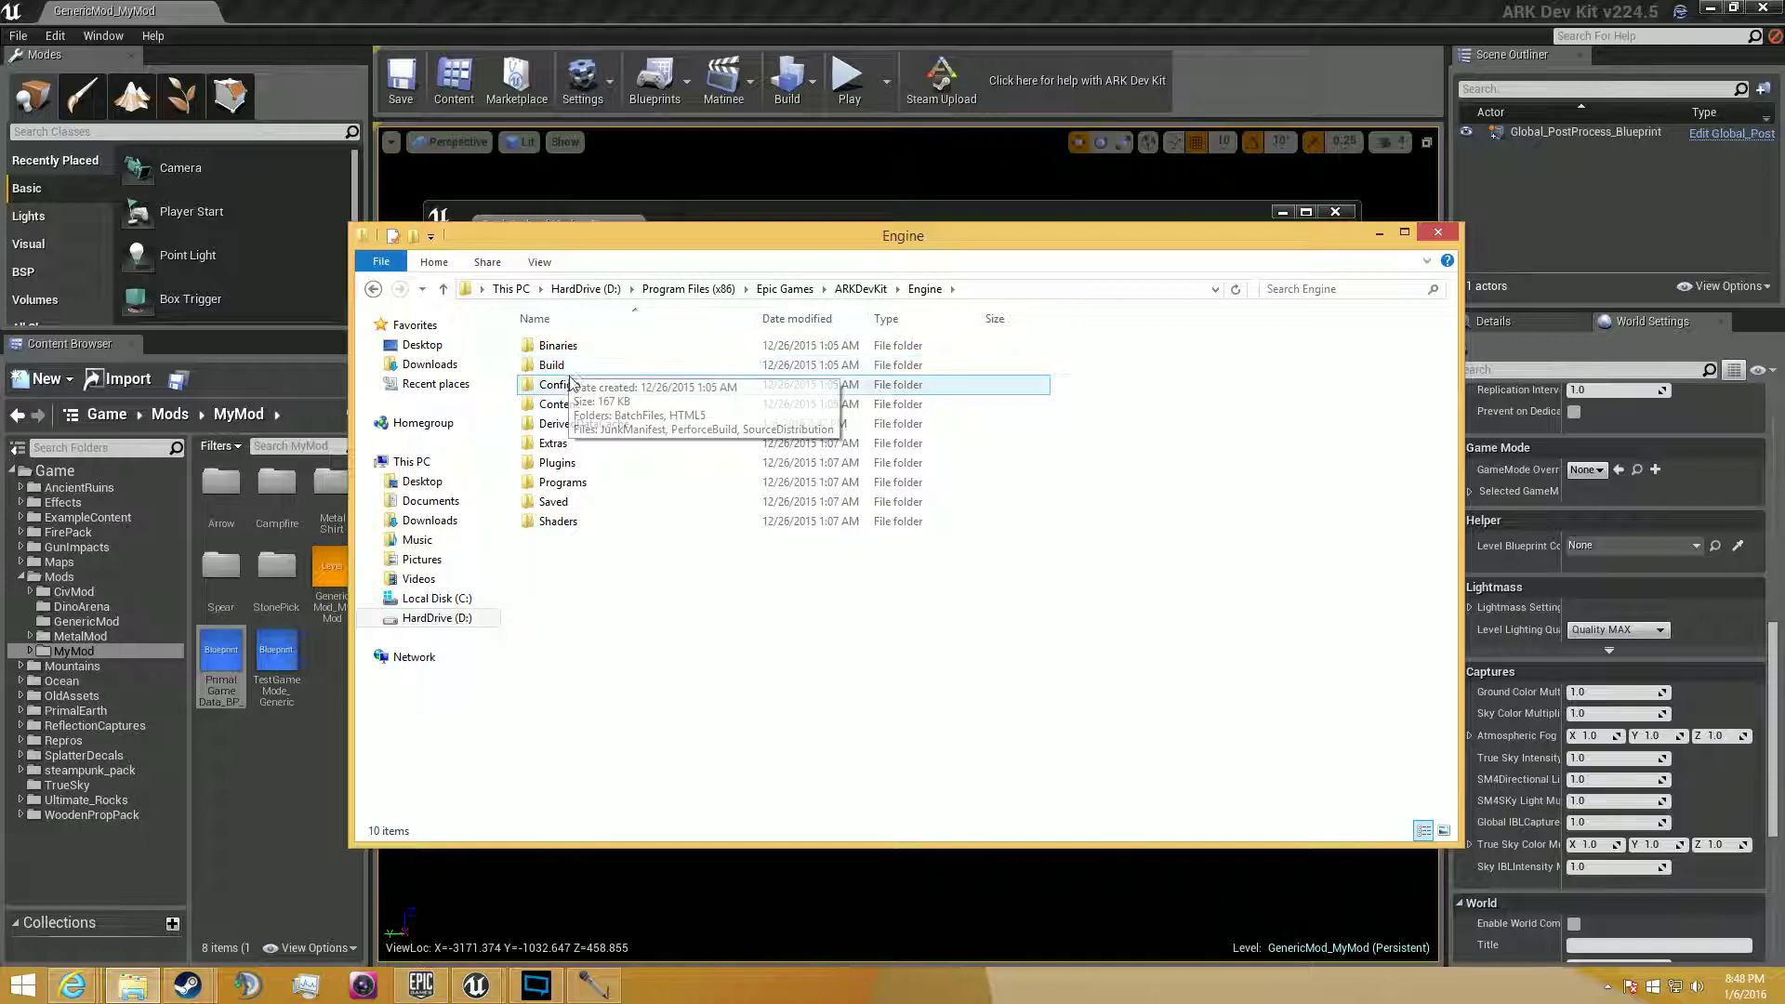
double_click(584, 347)
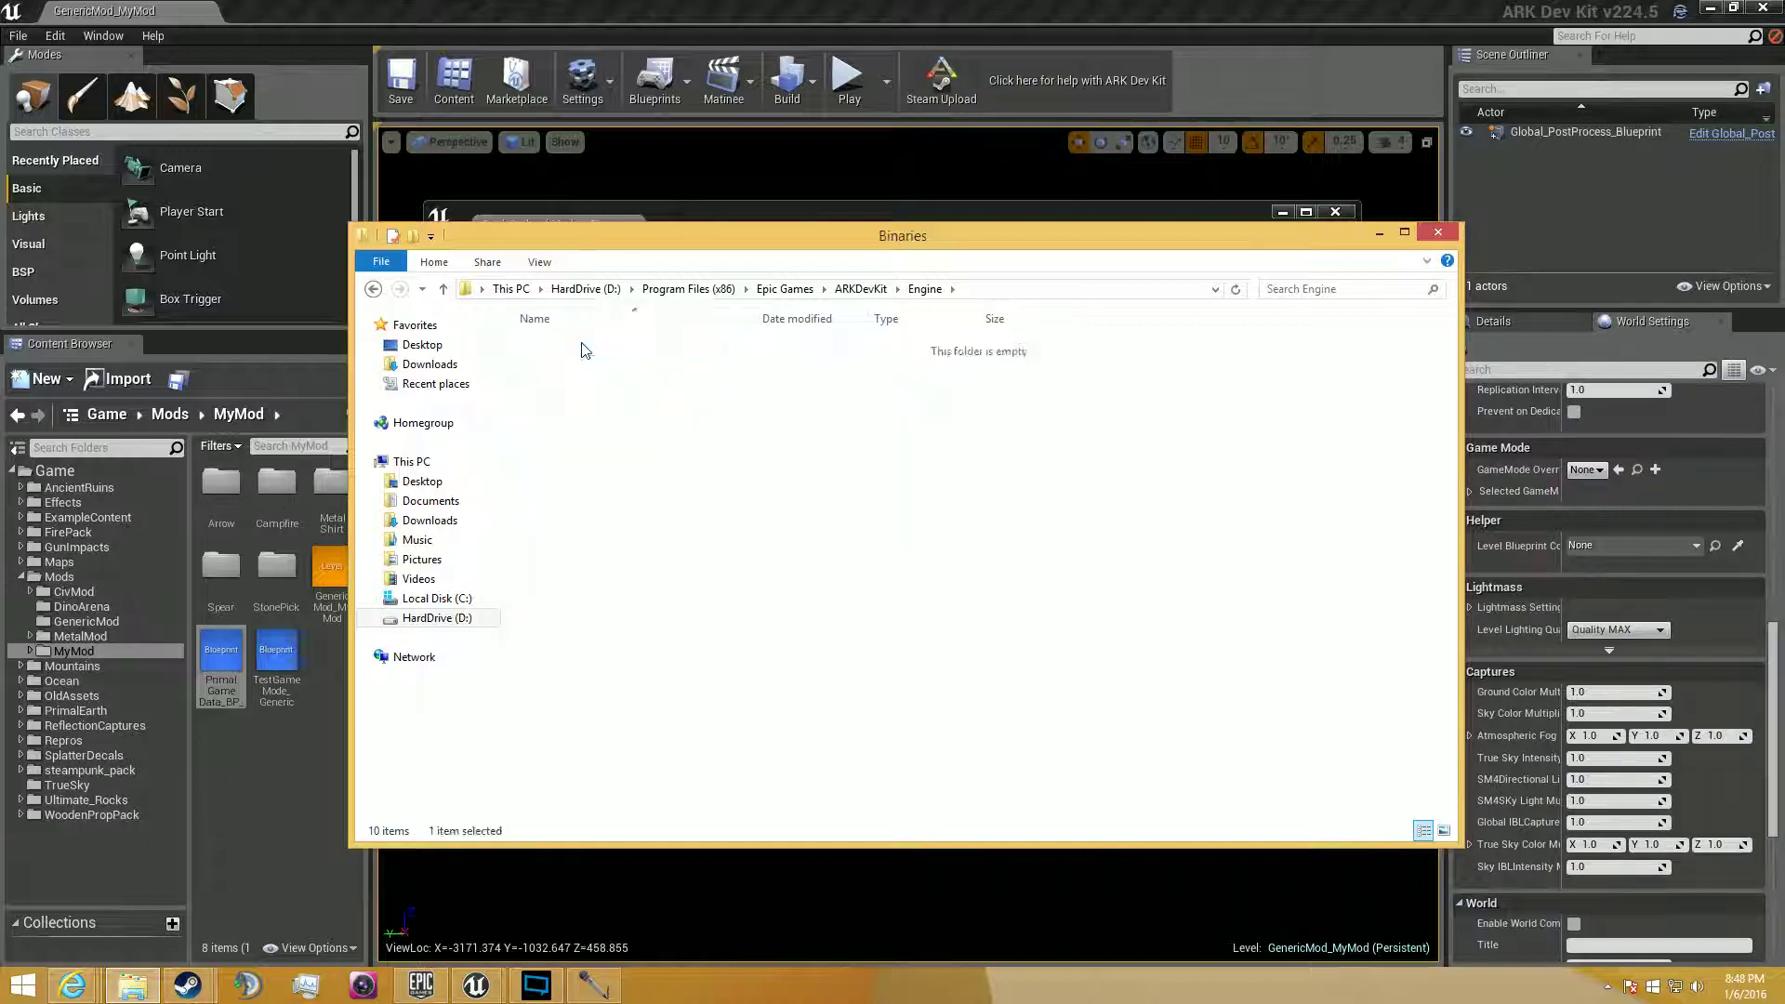
double_click(577, 409)
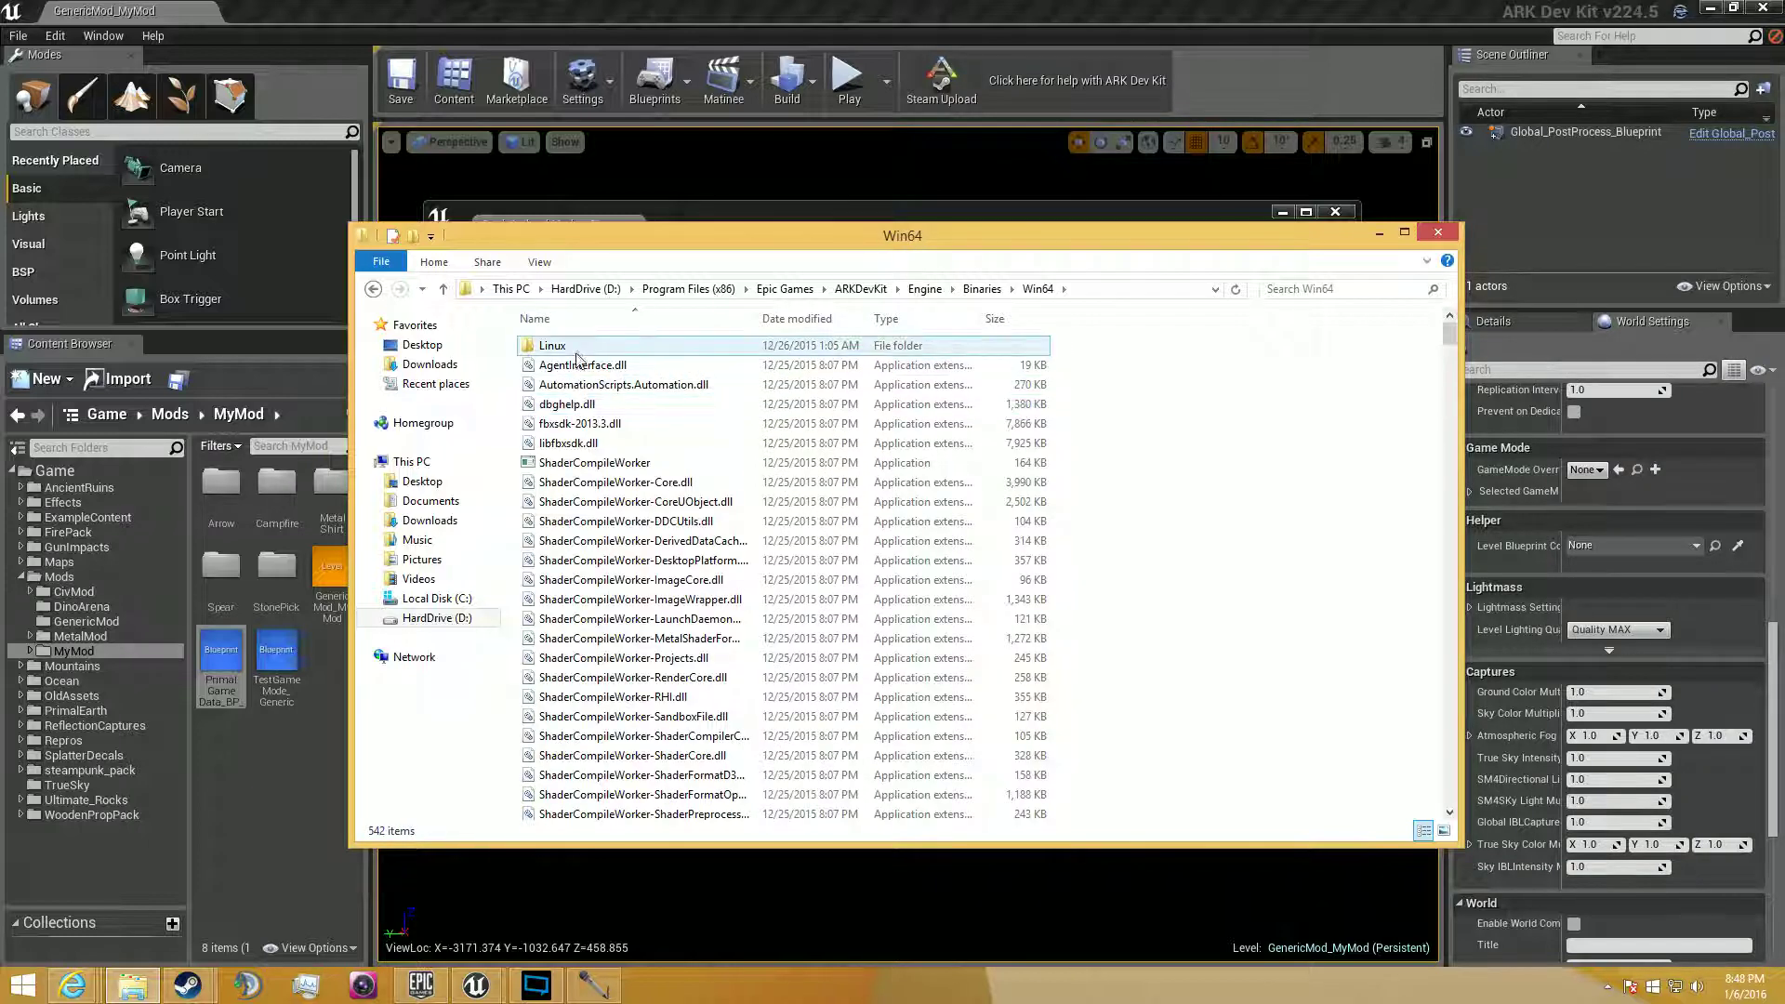
double_click(576, 348)
left_click(374, 289)
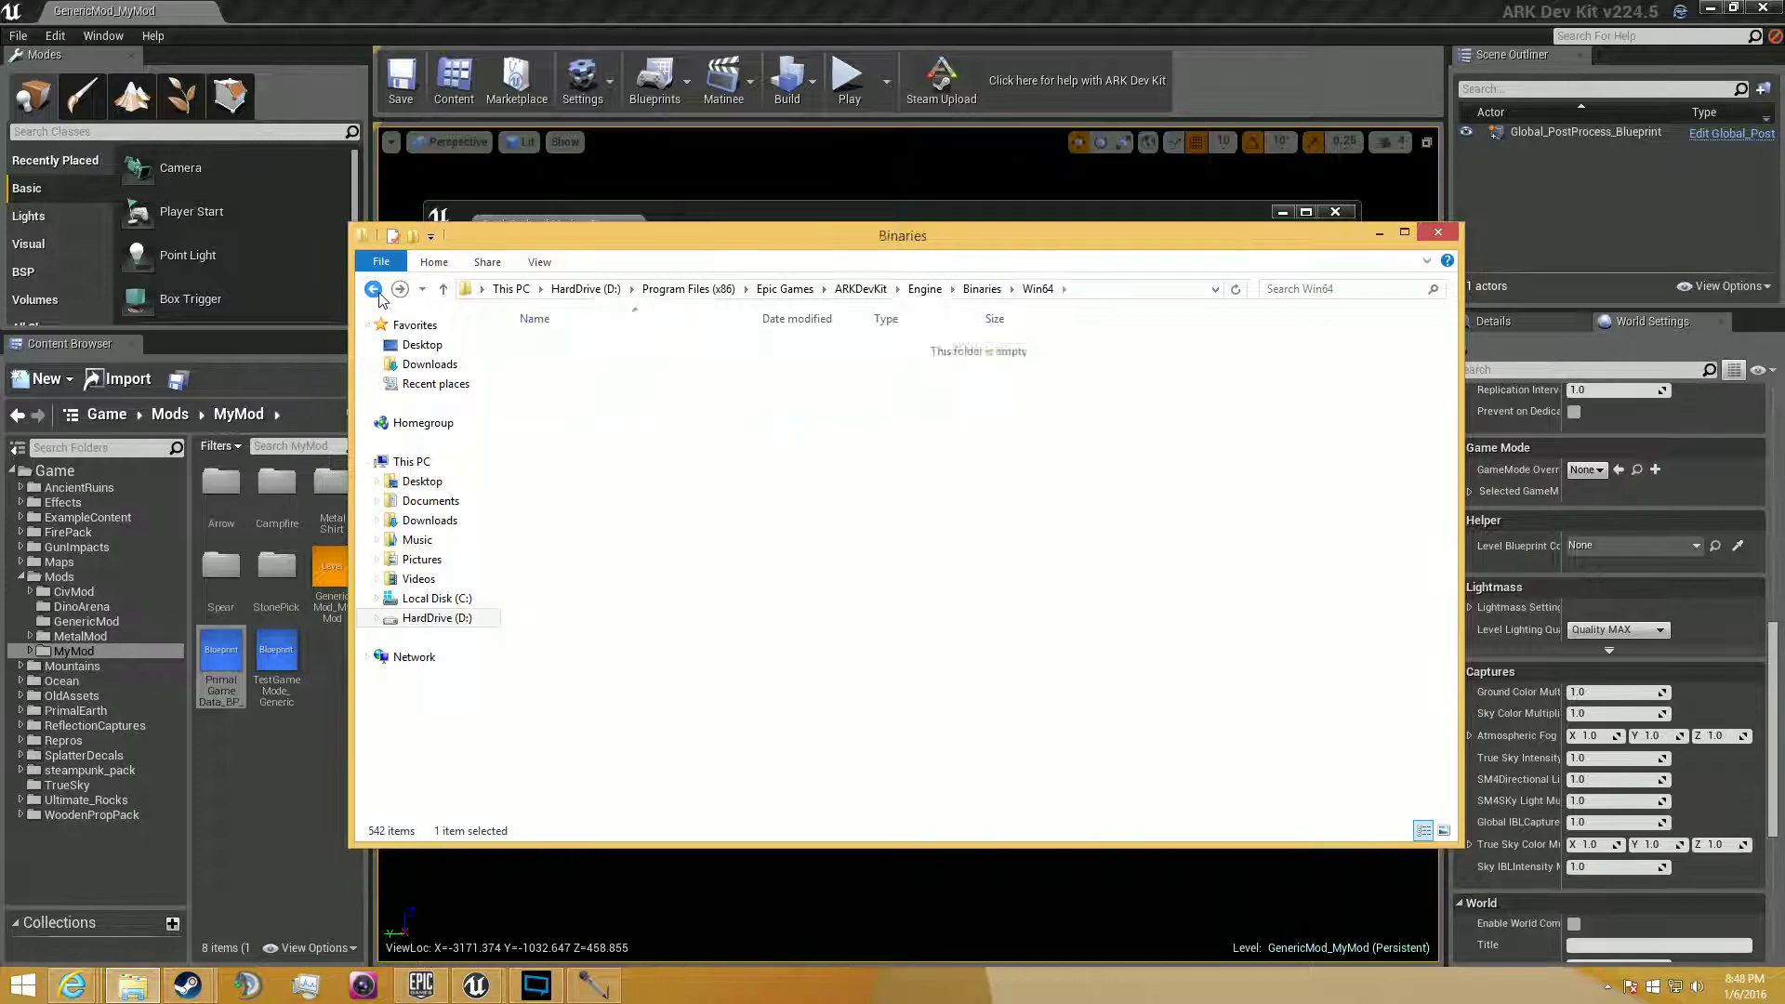
left_click(374, 289)
left_click(374, 289)
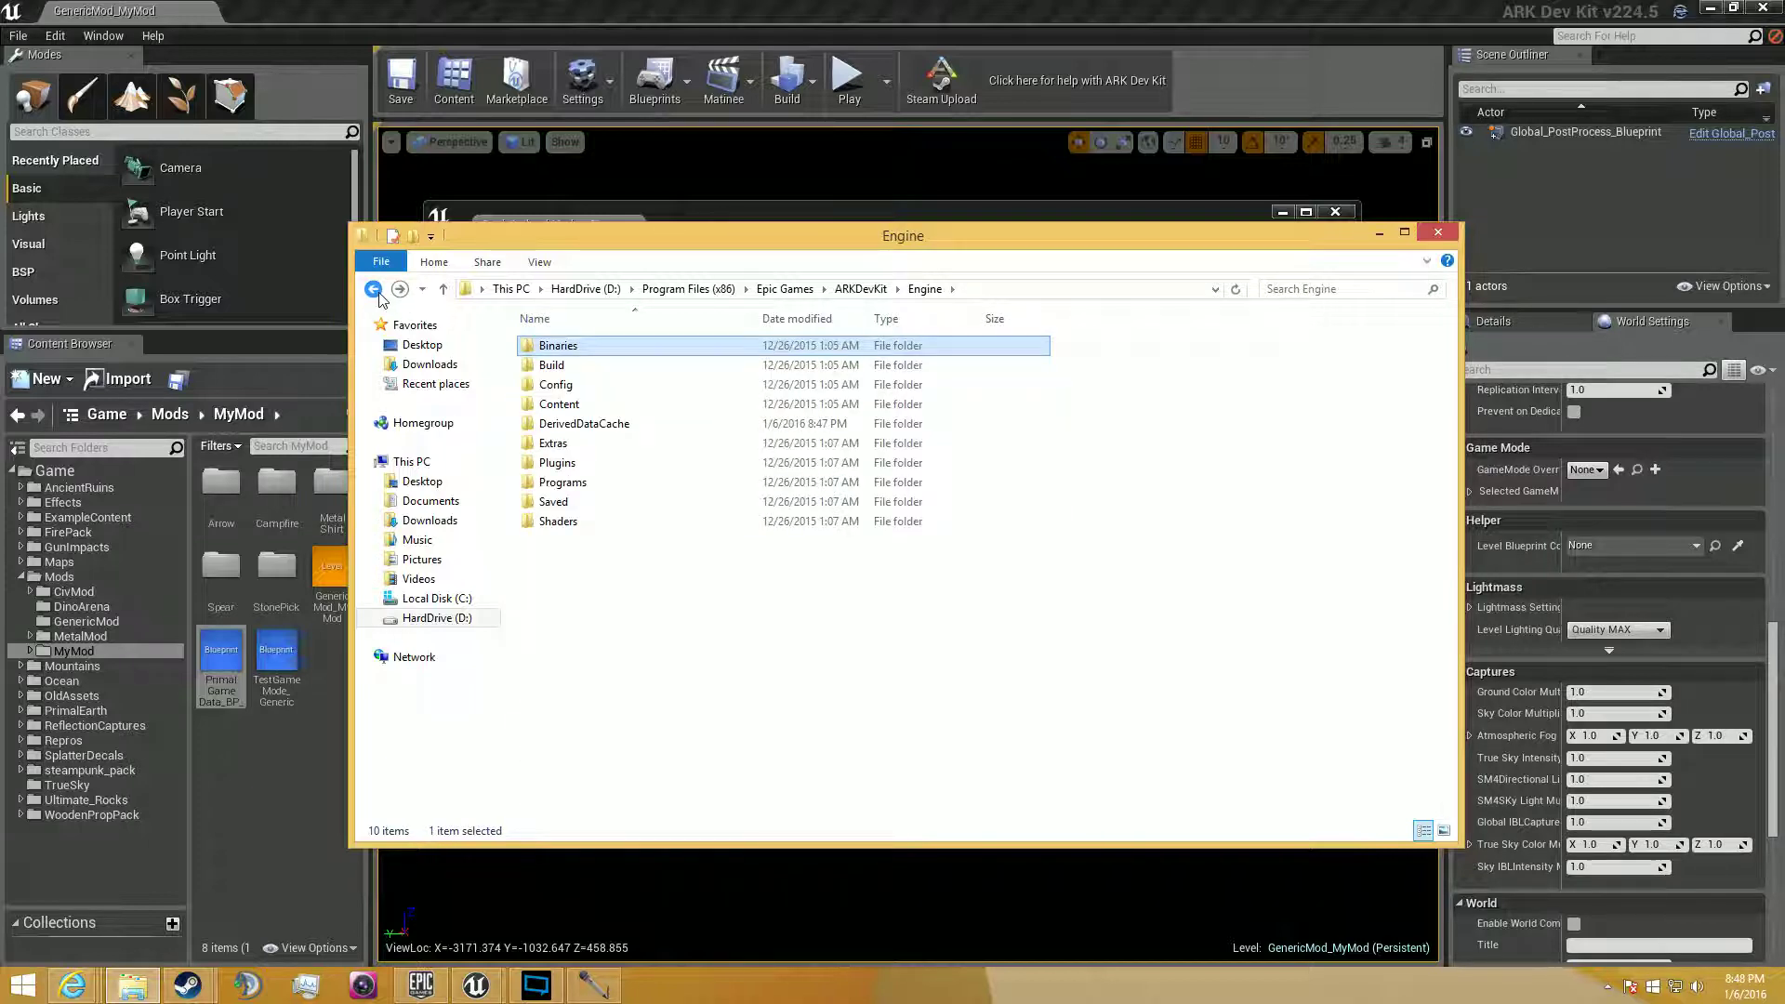
left_click(376, 291)
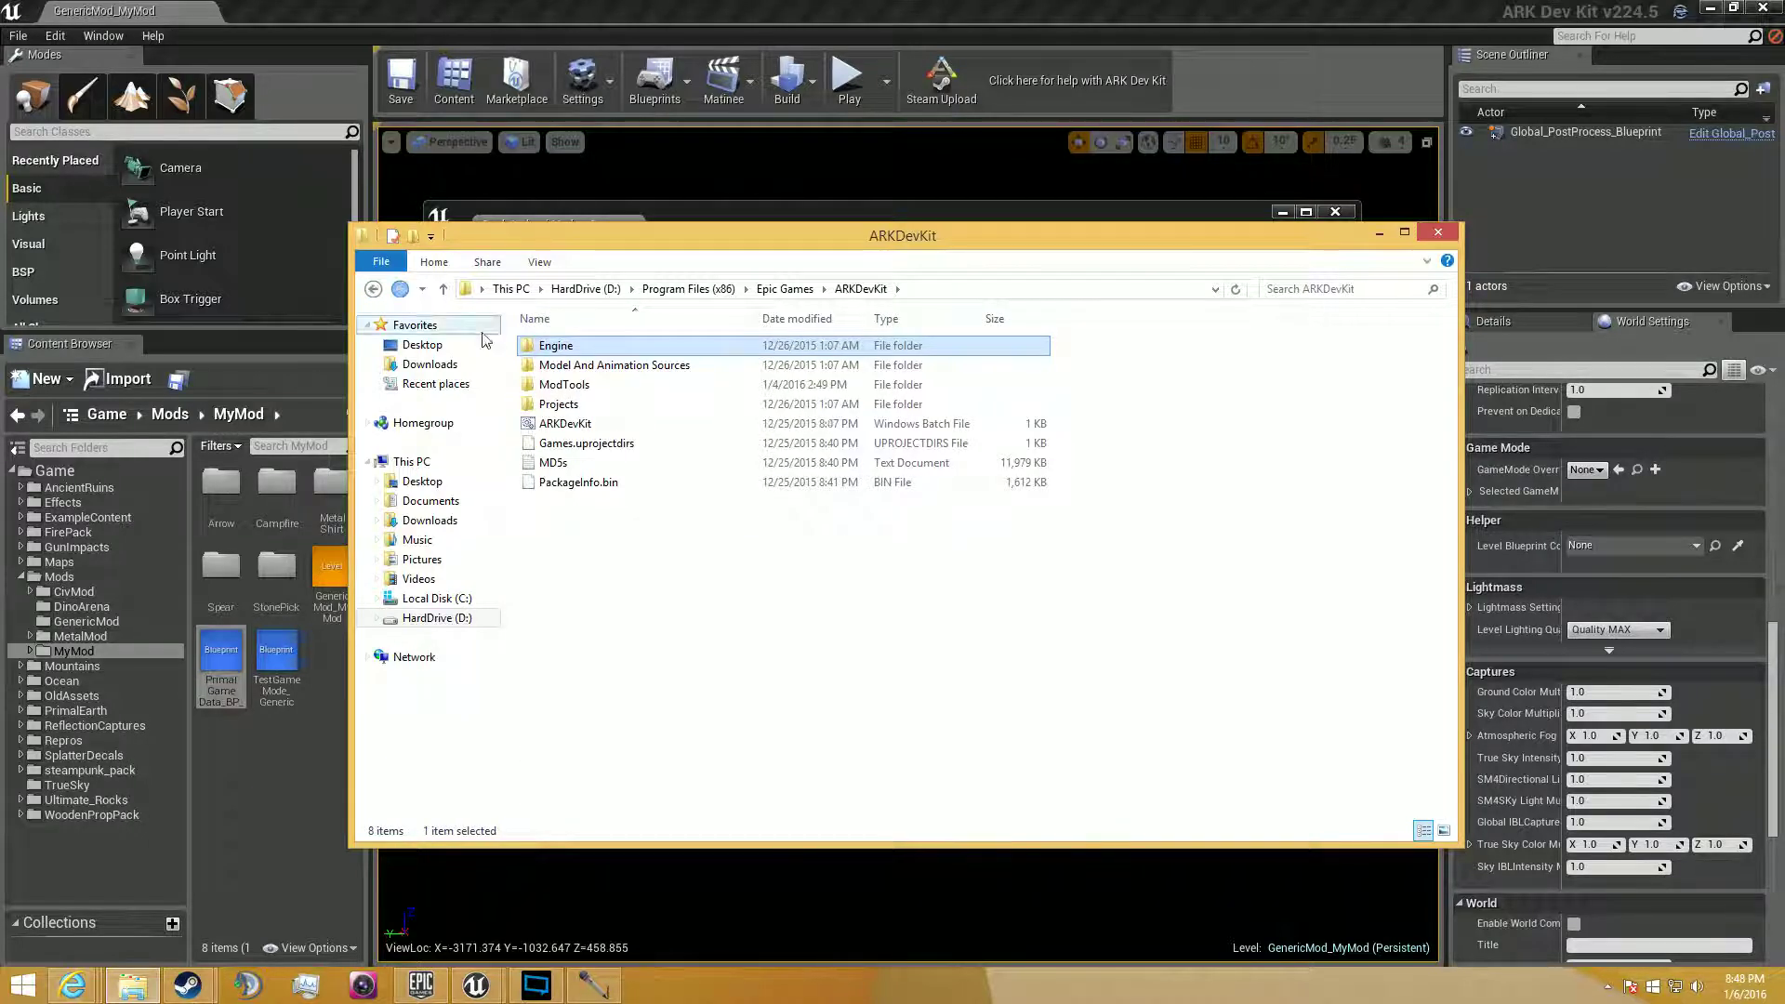
Reopen Projects > ShooterGame > Binaries > Win64, then close File Explorer.
double_click(625, 402)
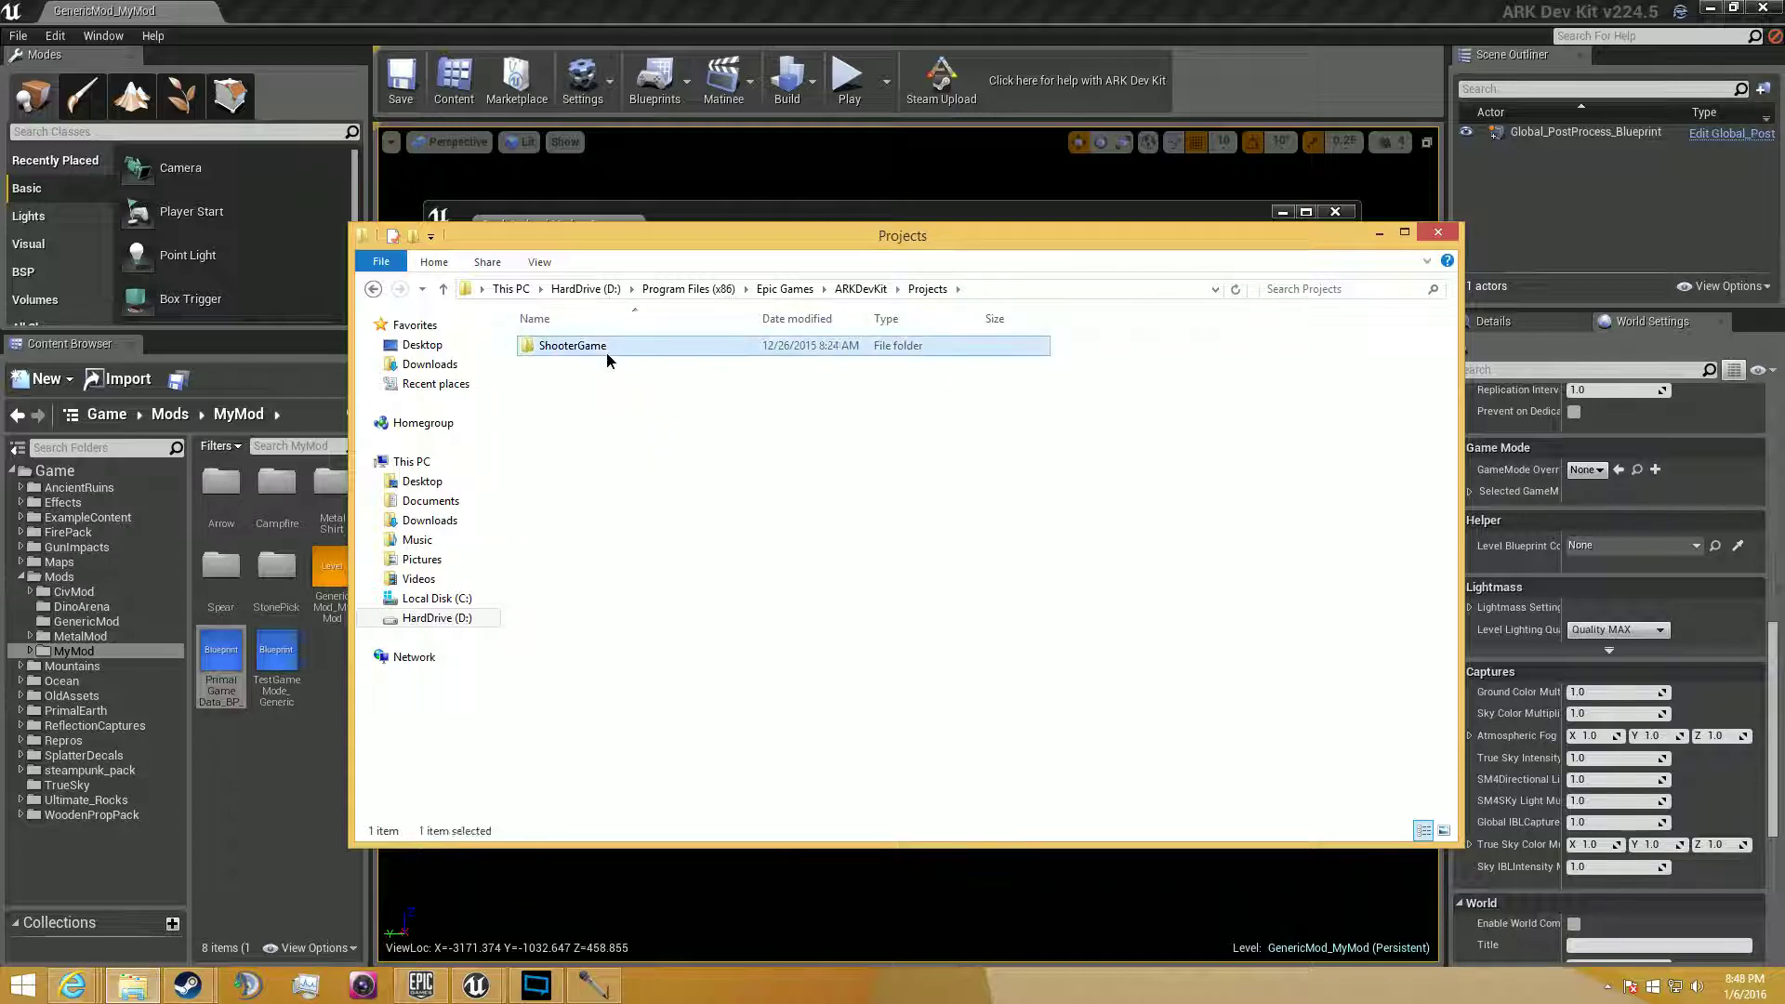
double_click(606, 349)
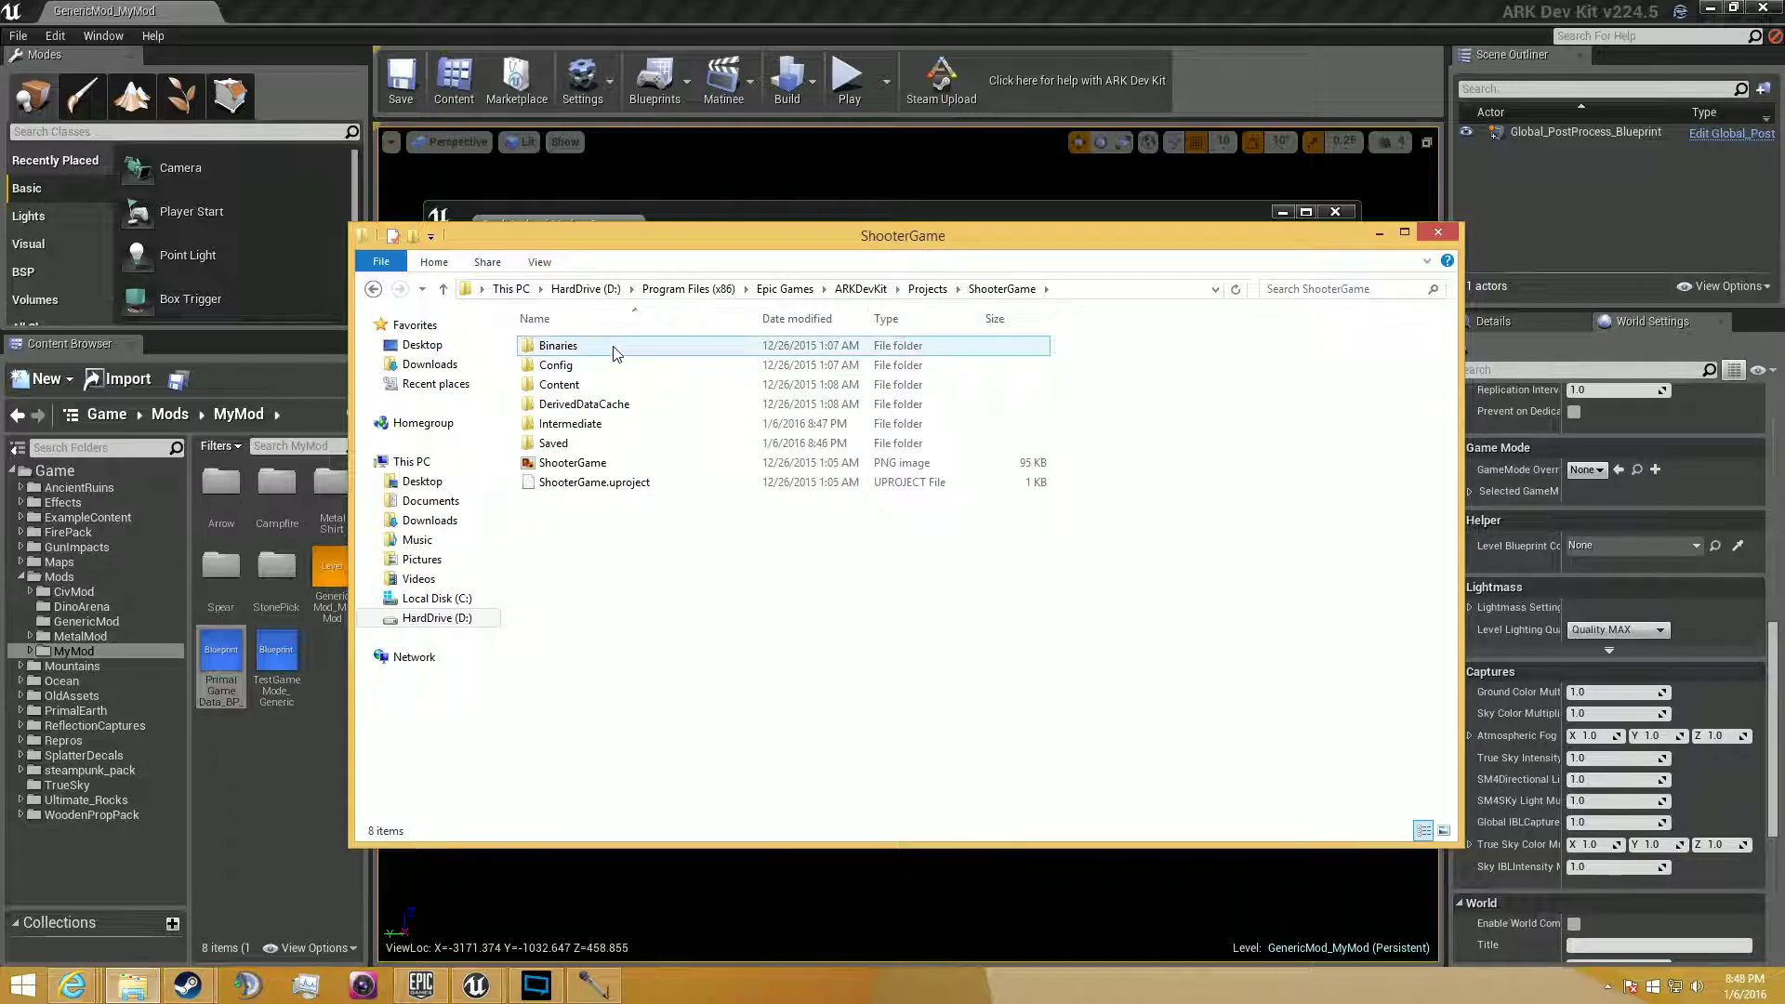
double_click(614, 349)
double_click(616, 348)
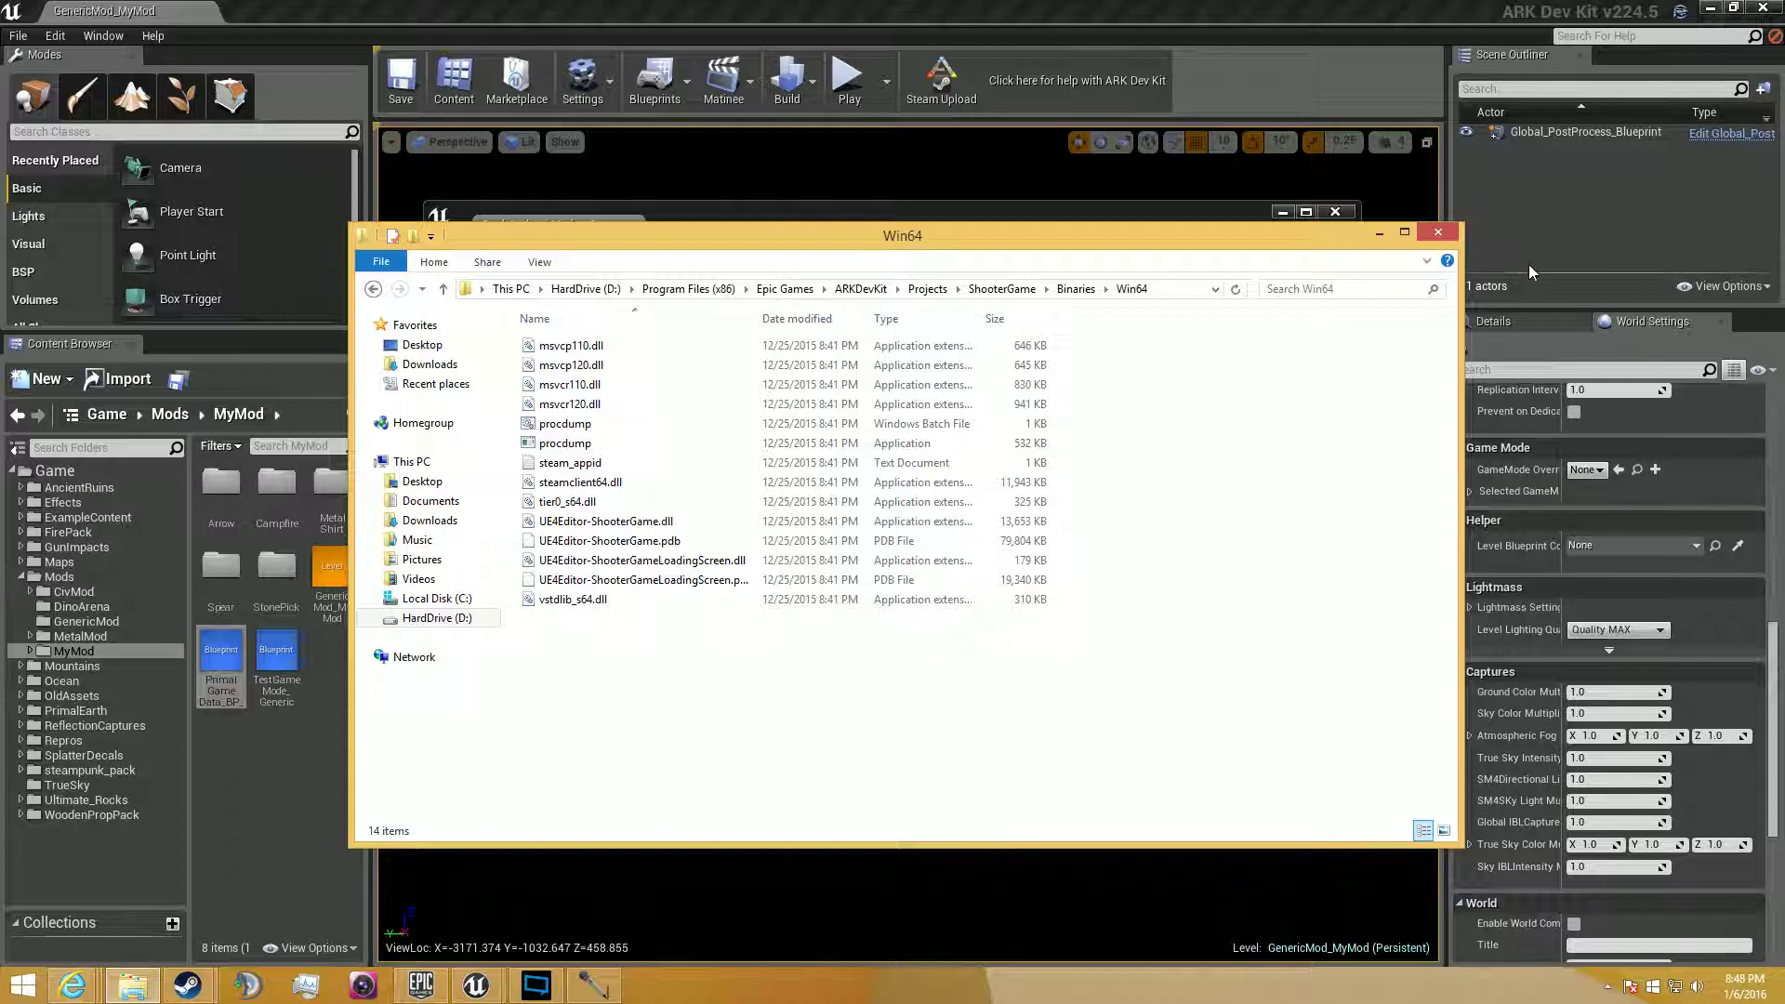
left_click(1450, 239)
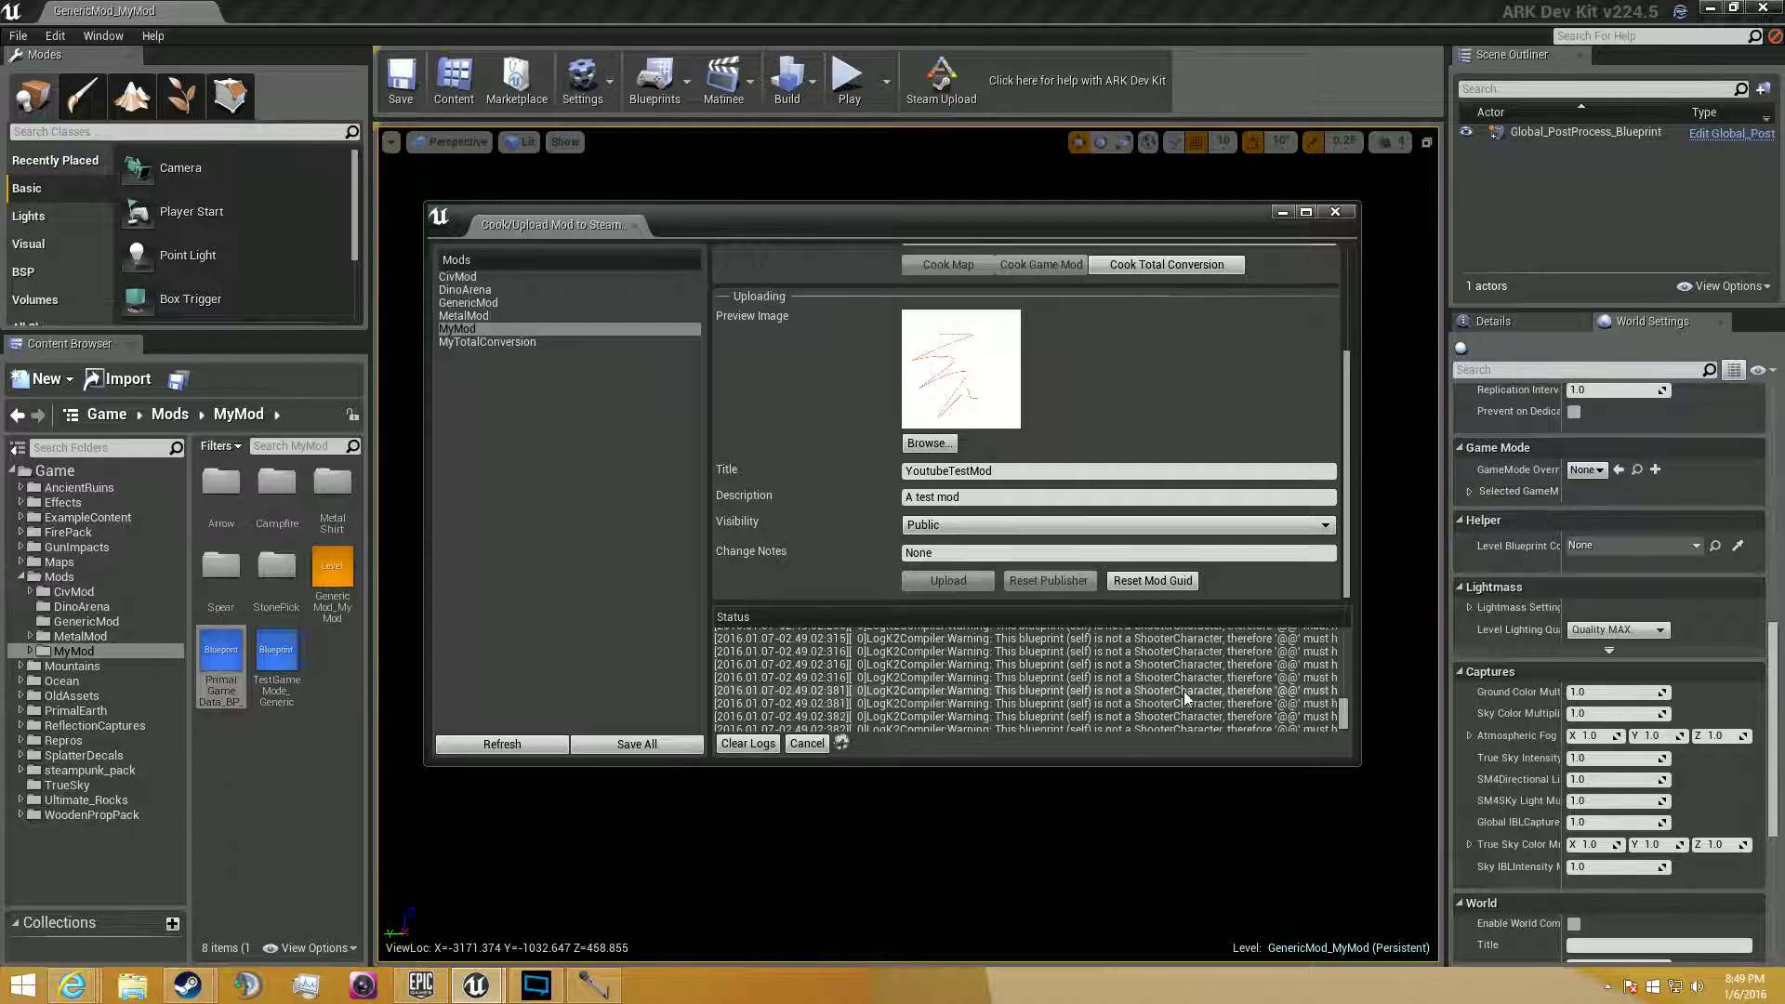
Scroll the Status log until the MyMod cook reports Success with 0 errors and 9529 warnings.
scroll(1338, 716, "up", 10)
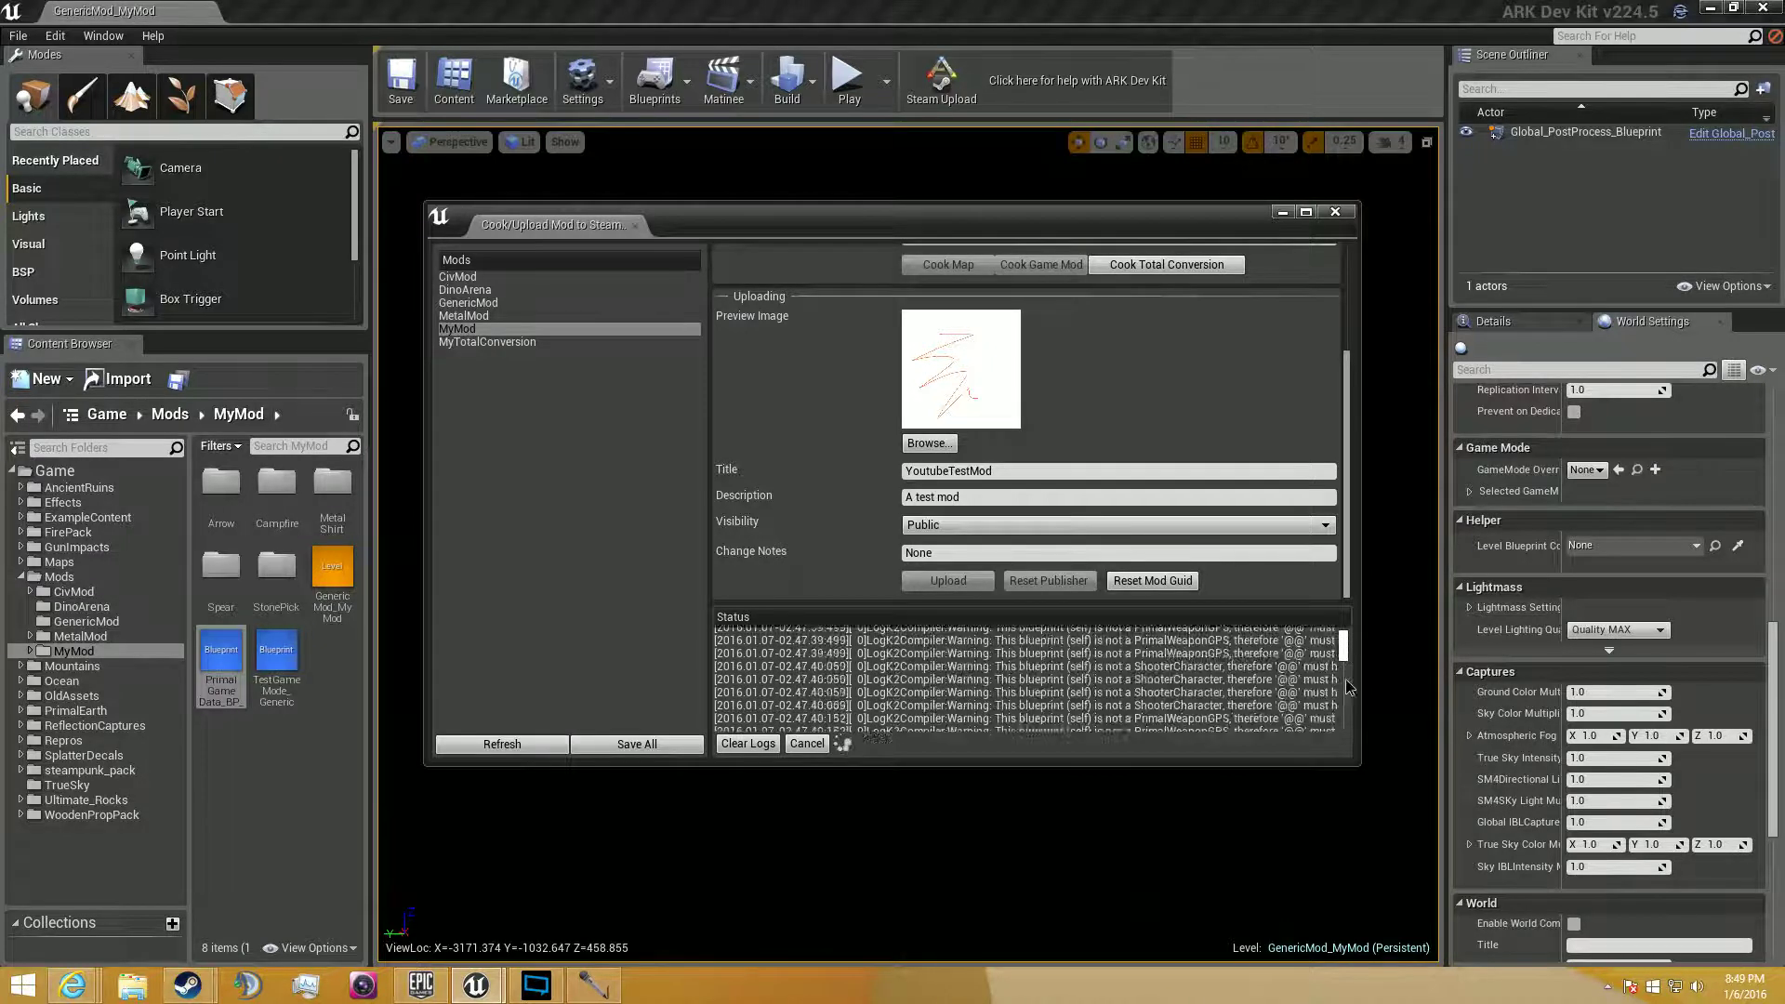
scroll(1339, 688, "down", 5)
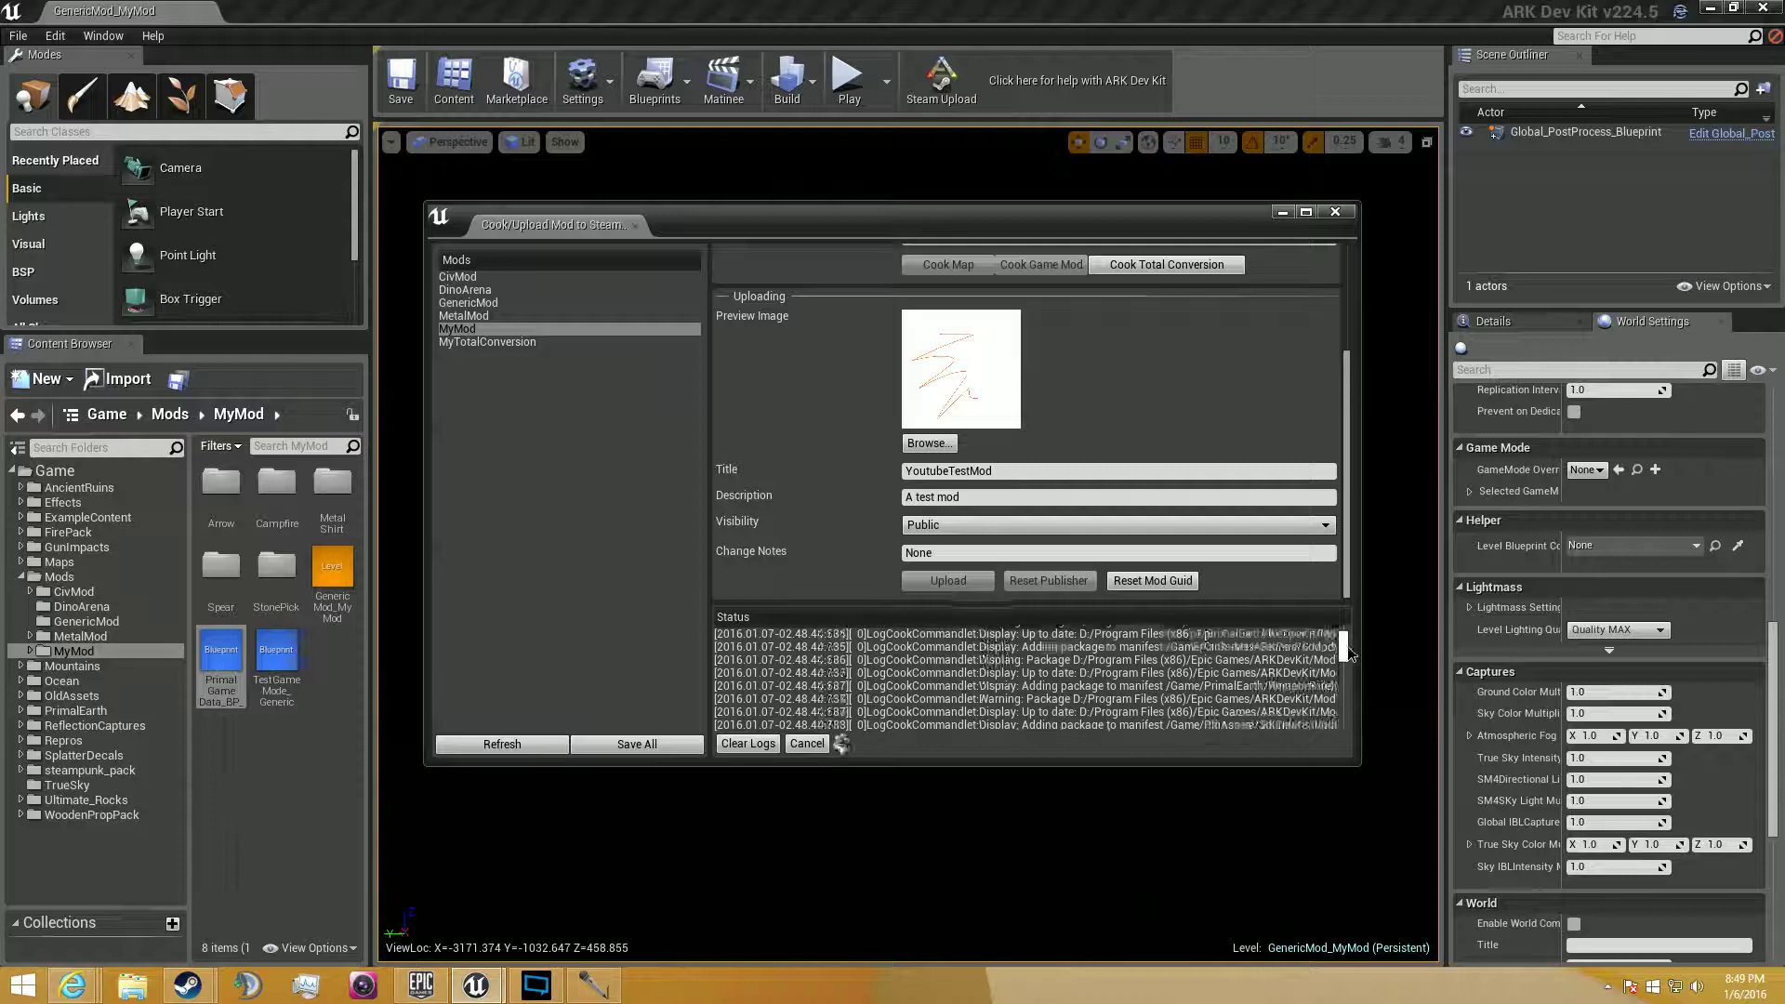
left_click_drag(1347, 654, 1341, 767)
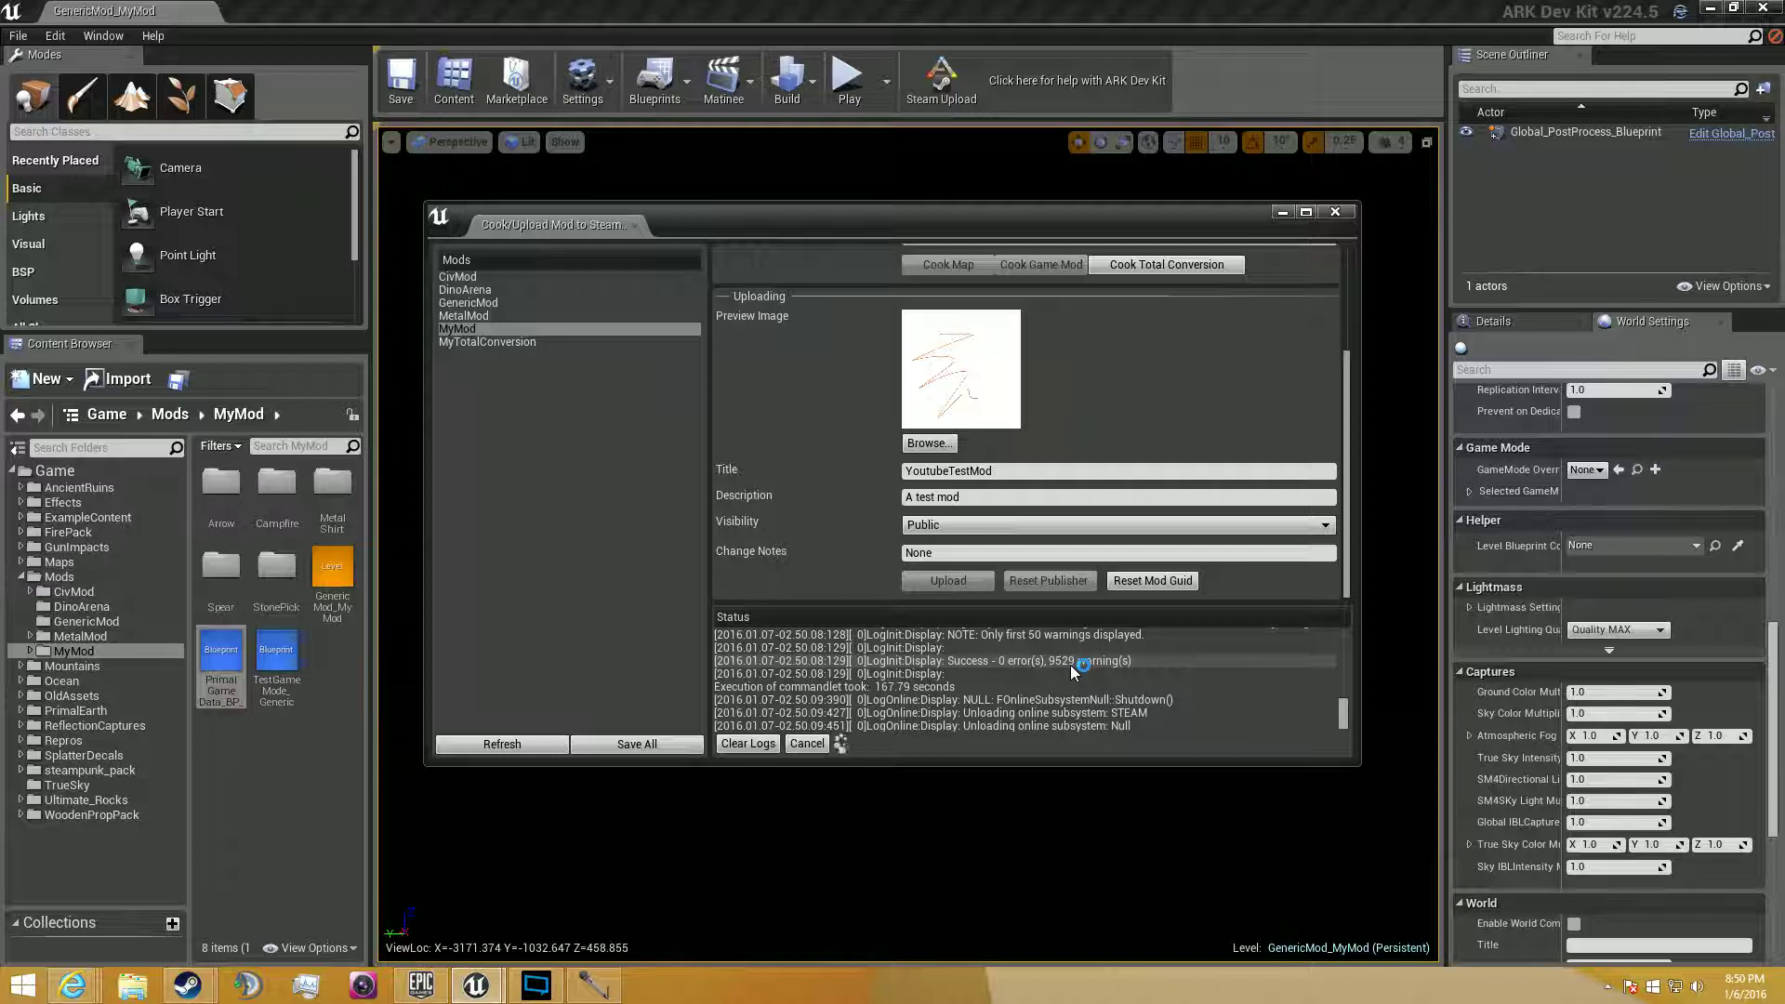
scroll(1069, 665, "up", 3)
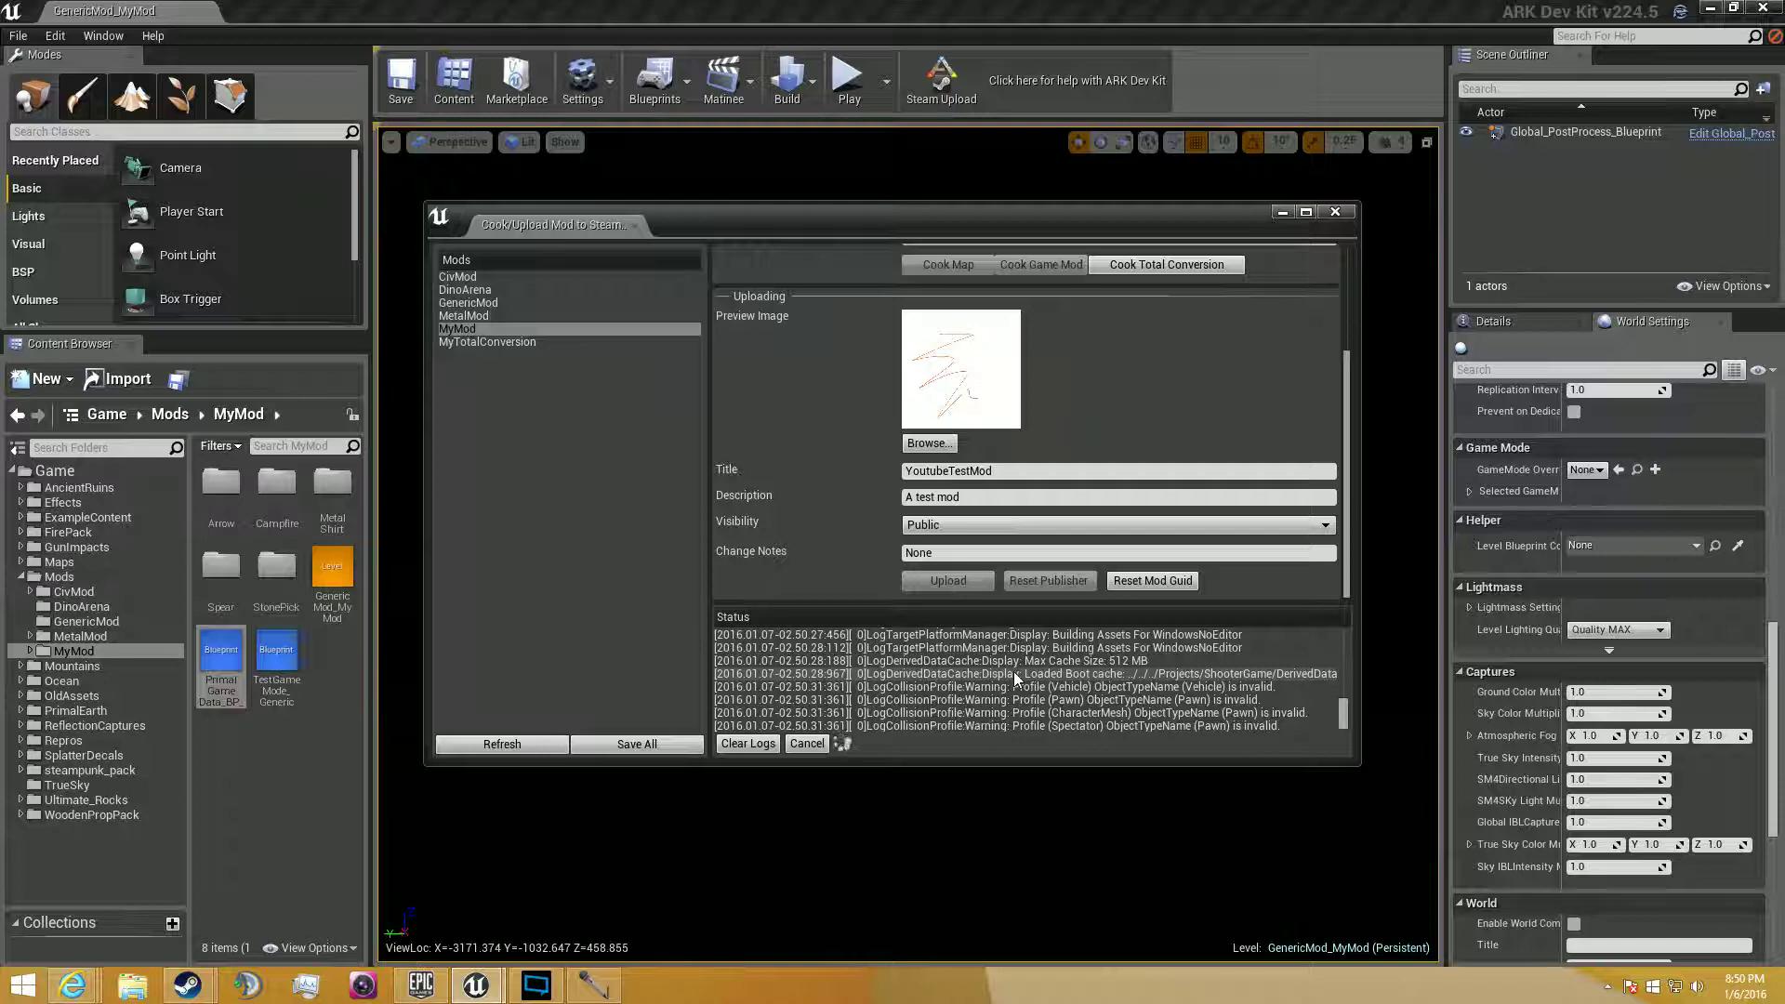
mouse_move(217, 988)
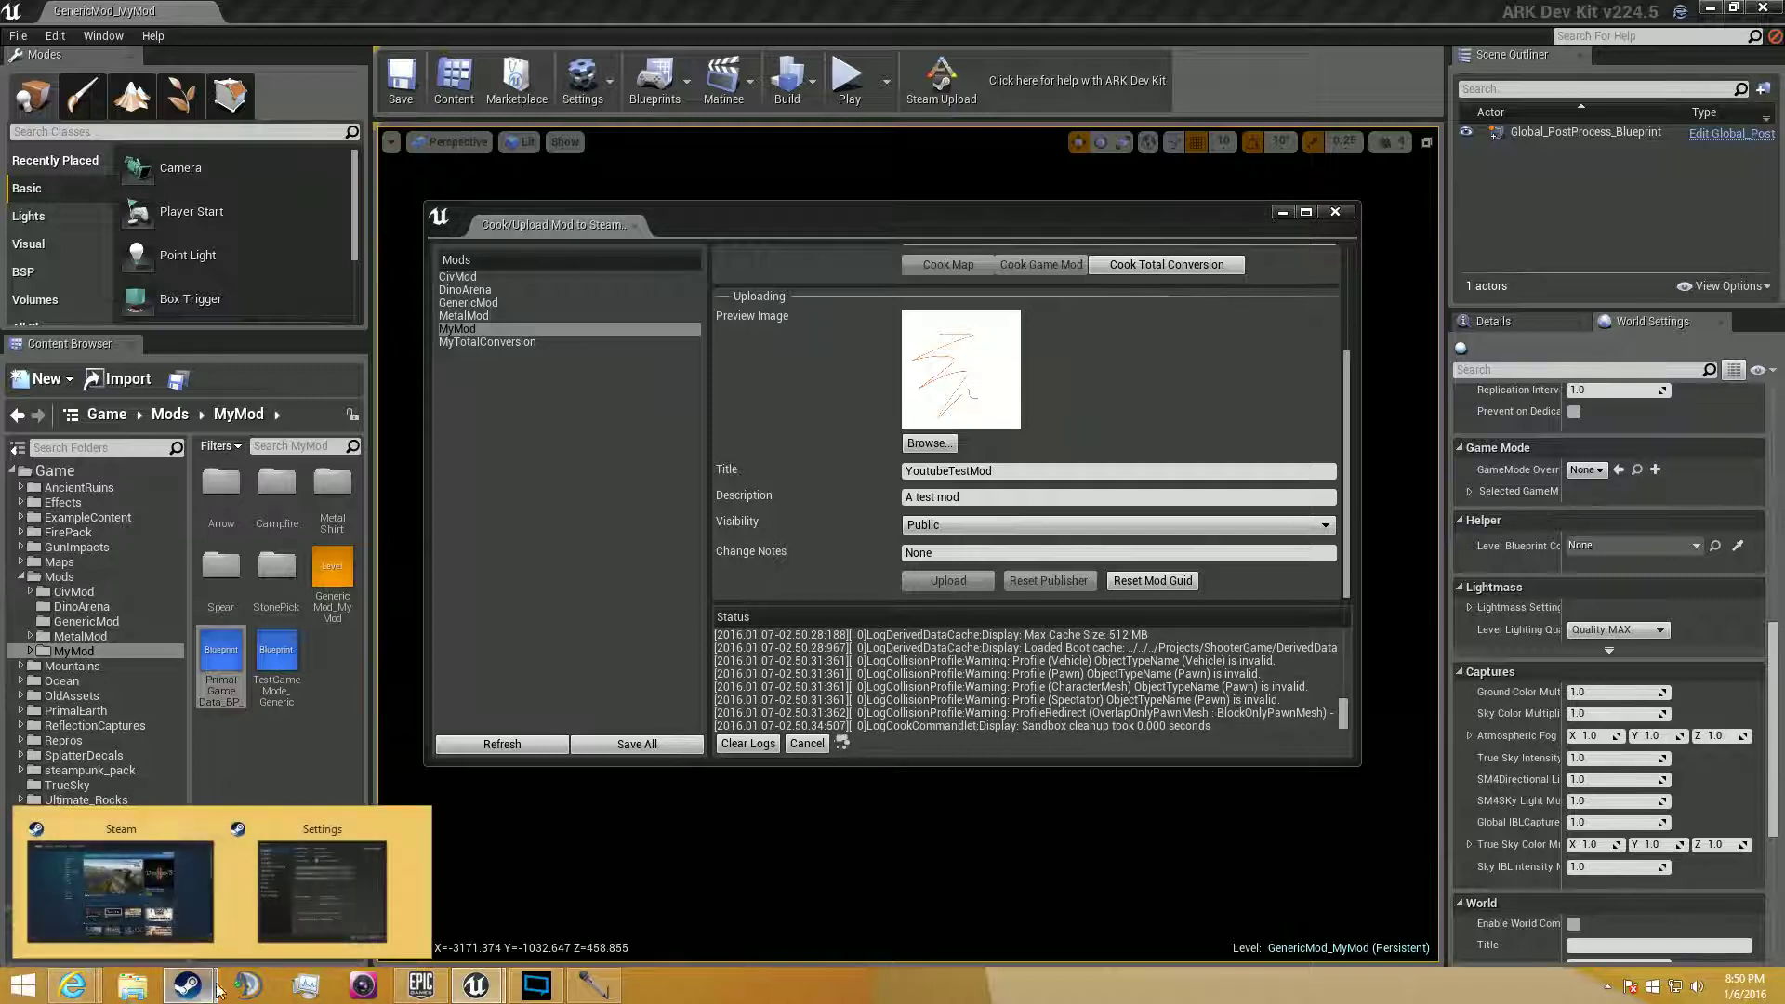
In the Steam library, open the ARK Workshop and list all popular items.
left_click(120, 890)
left_click(198, 93)
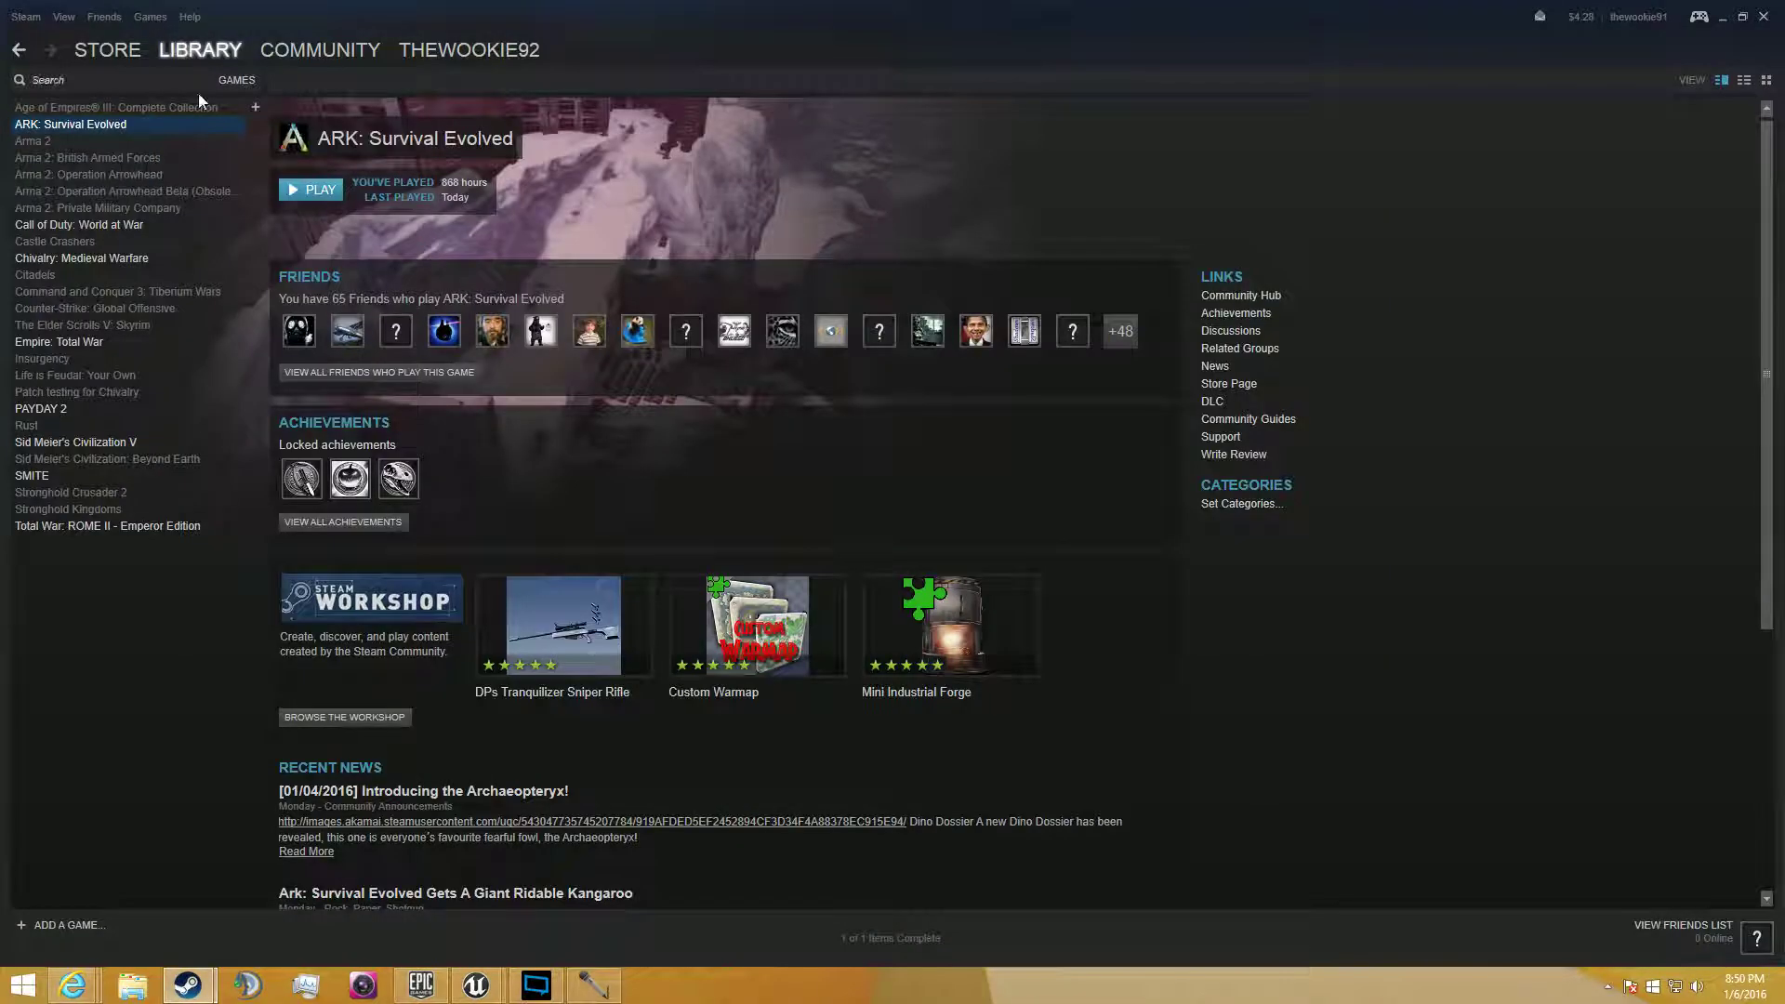
scroll(587, 584, "down", 5)
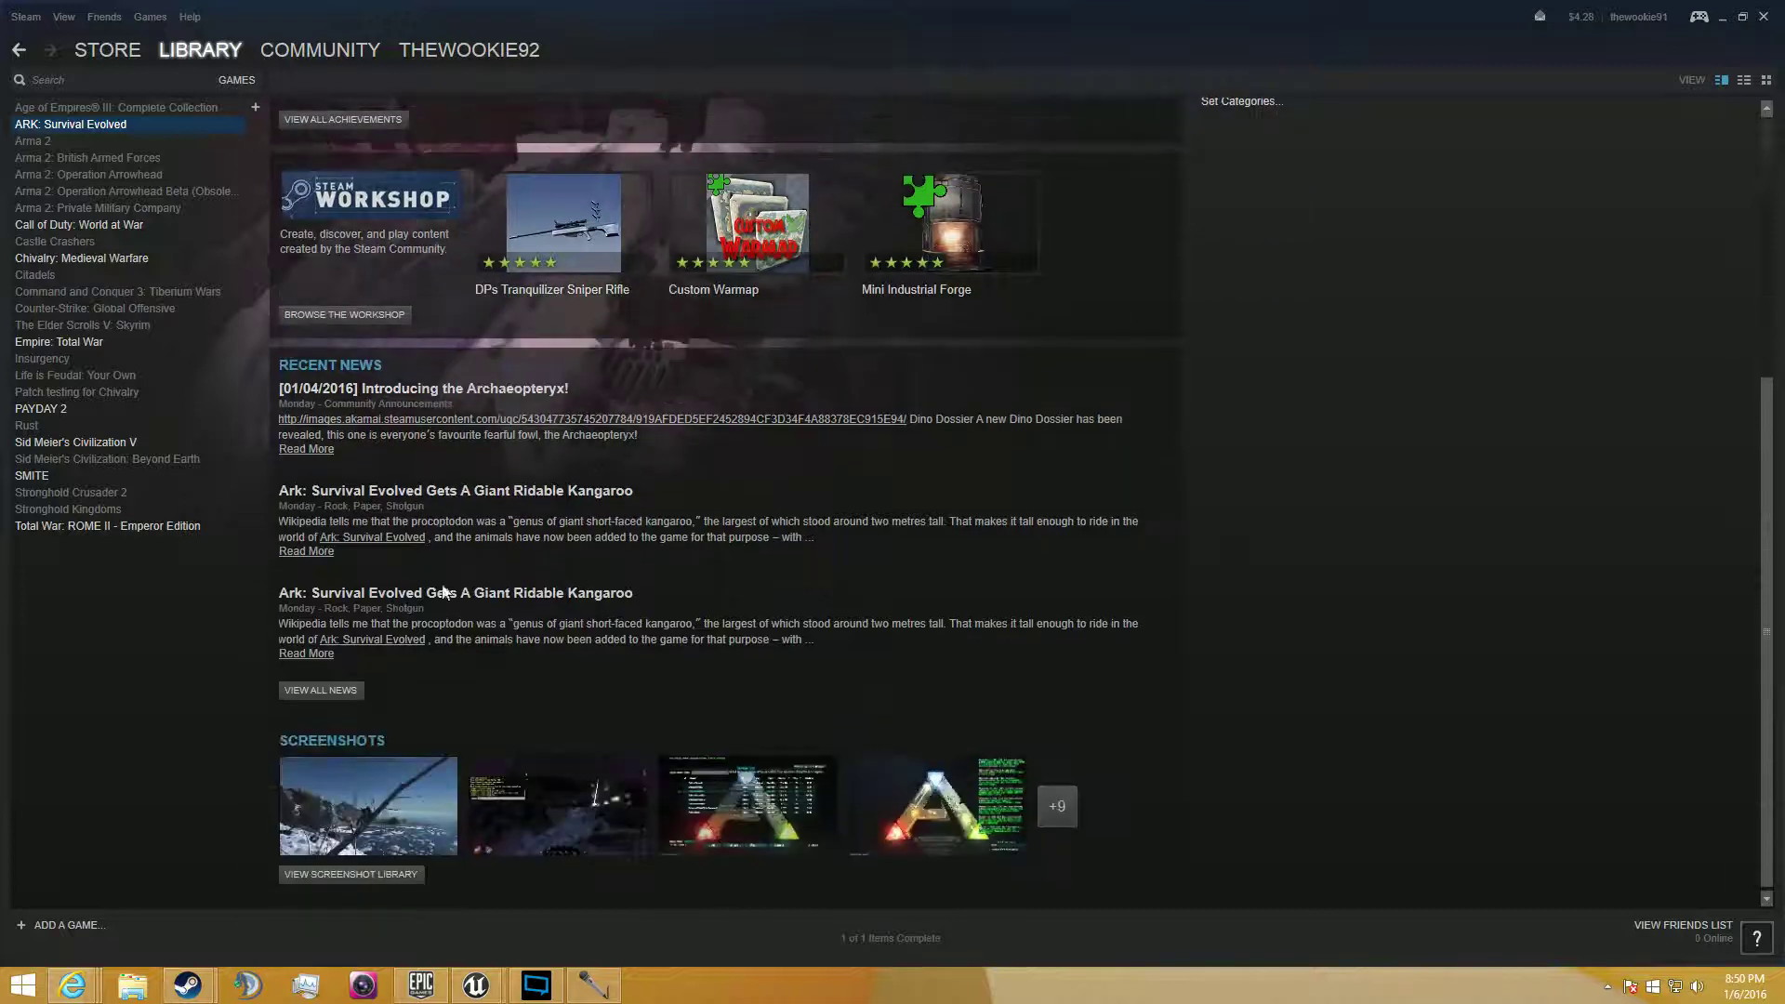
left_click(321, 315)
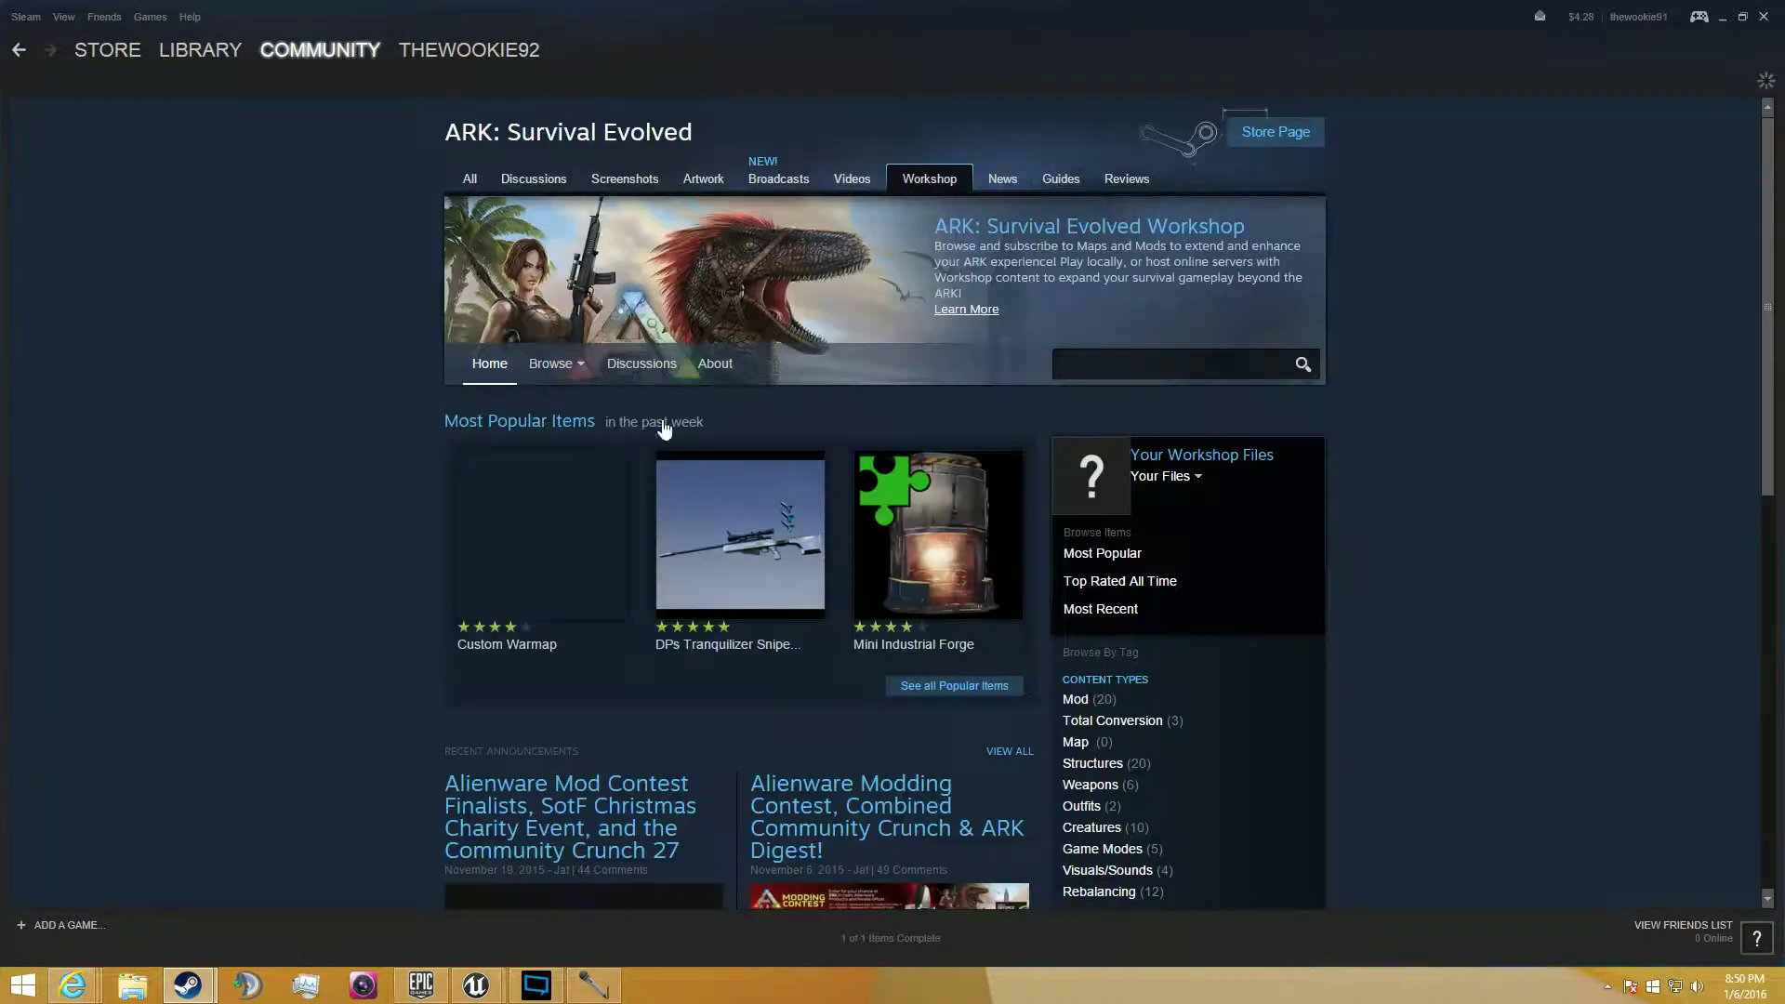
scroll(778, 398, "down", 2)
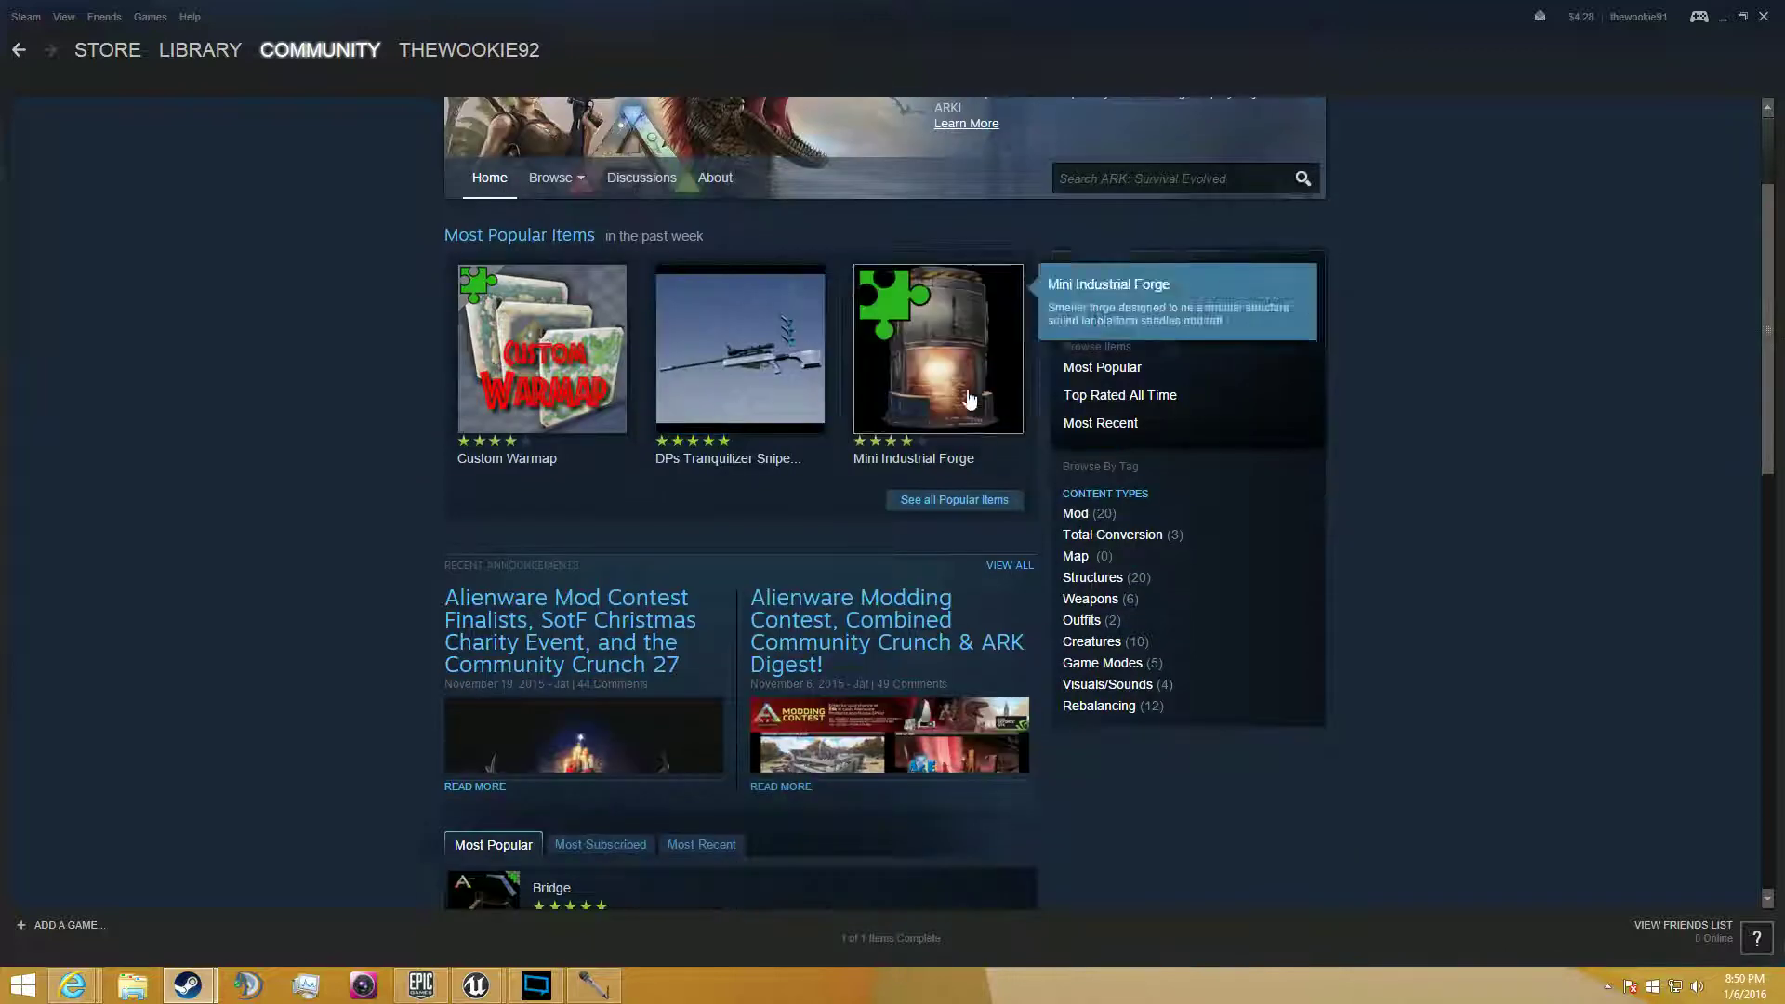
left_click(958, 501)
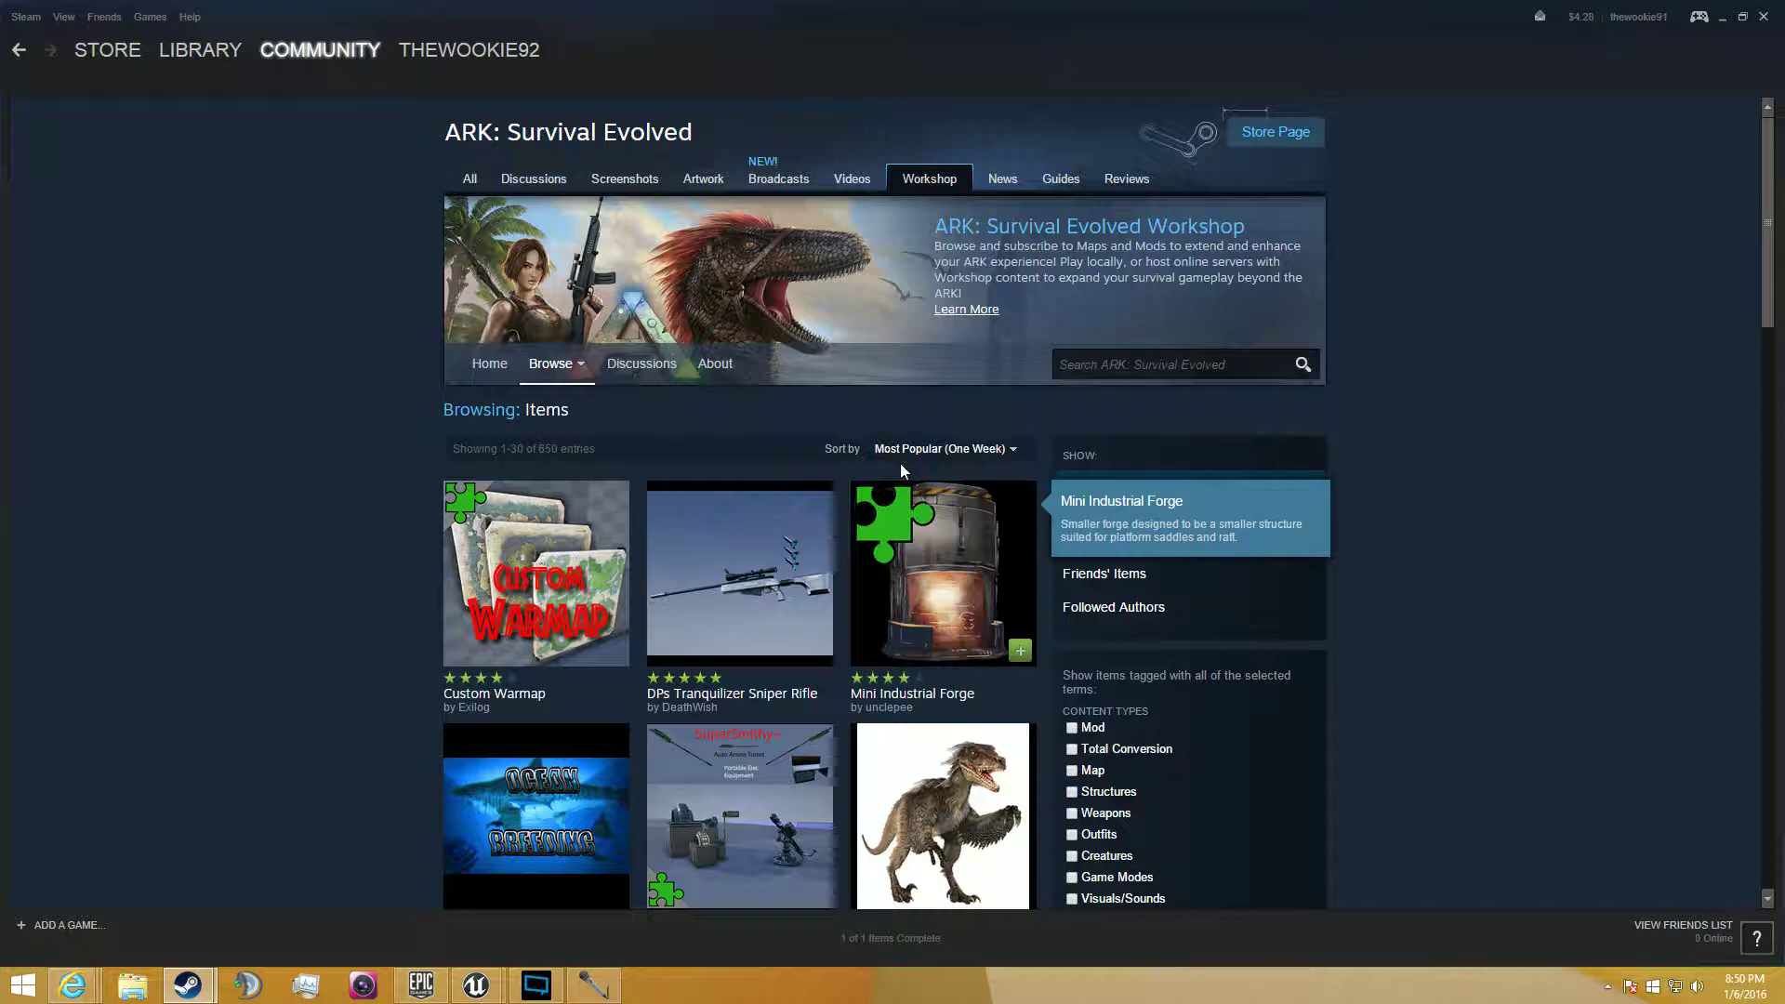
Sort the ARK Workshop items by Most Recent and open the Metals Mod page.
left_click(878, 427)
scroll(878, 427, "down", 2)
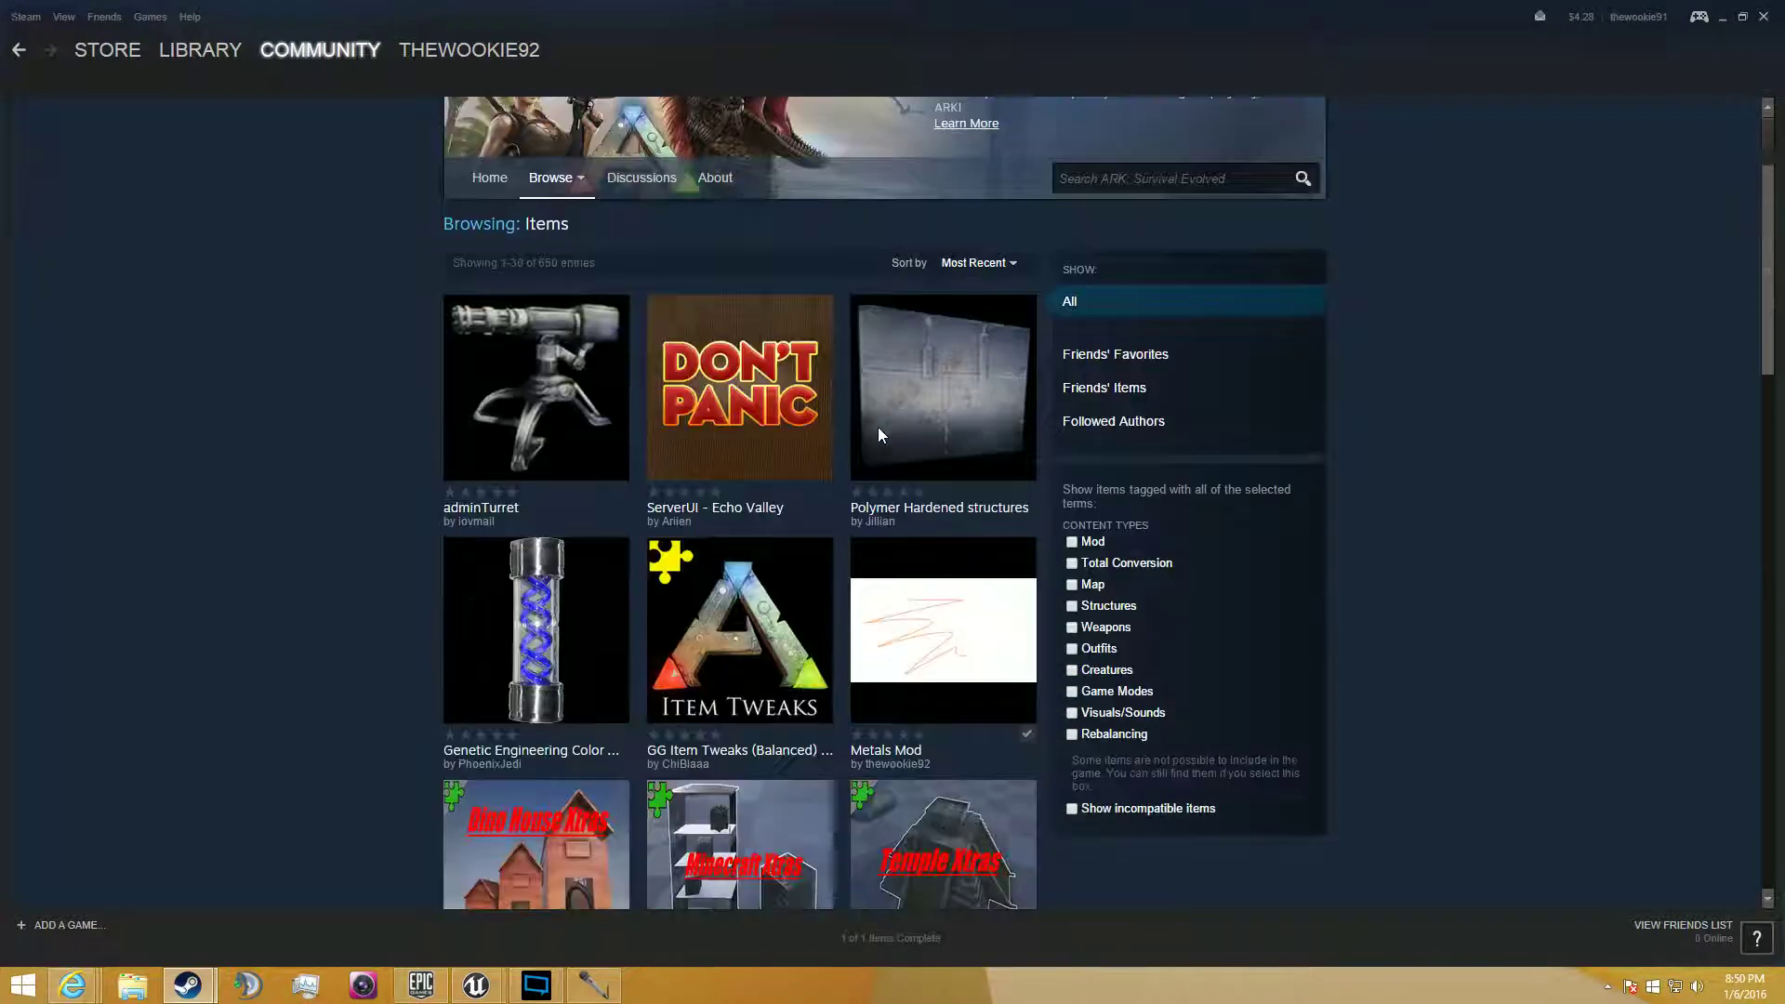
scroll(878, 426, "down", 2)
scroll(878, 427, "down", 2)
scroll(878, 426, "up", 2)
mouse_move(990, 419)
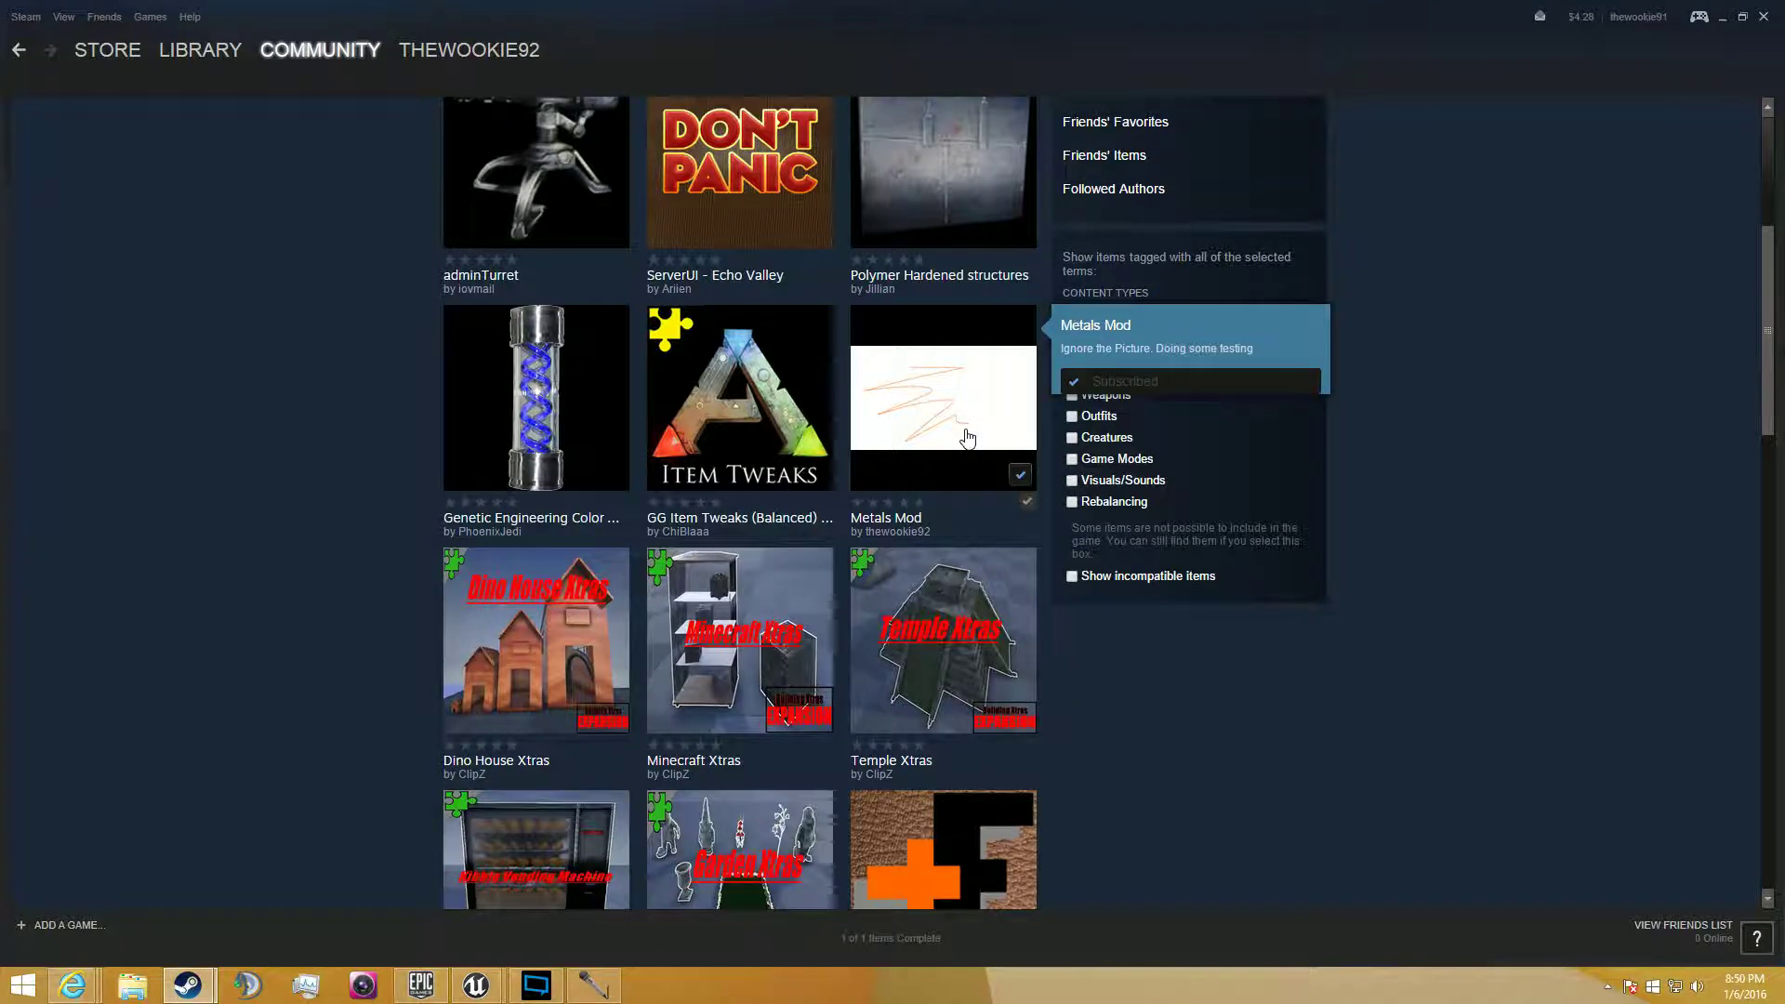
left_click(967, 437)
Scroll through the Metals Mod page, then return to the ARK library page.
scroll(1248, 617, "down", 2)
scroll(1249, 627, "down", 4)
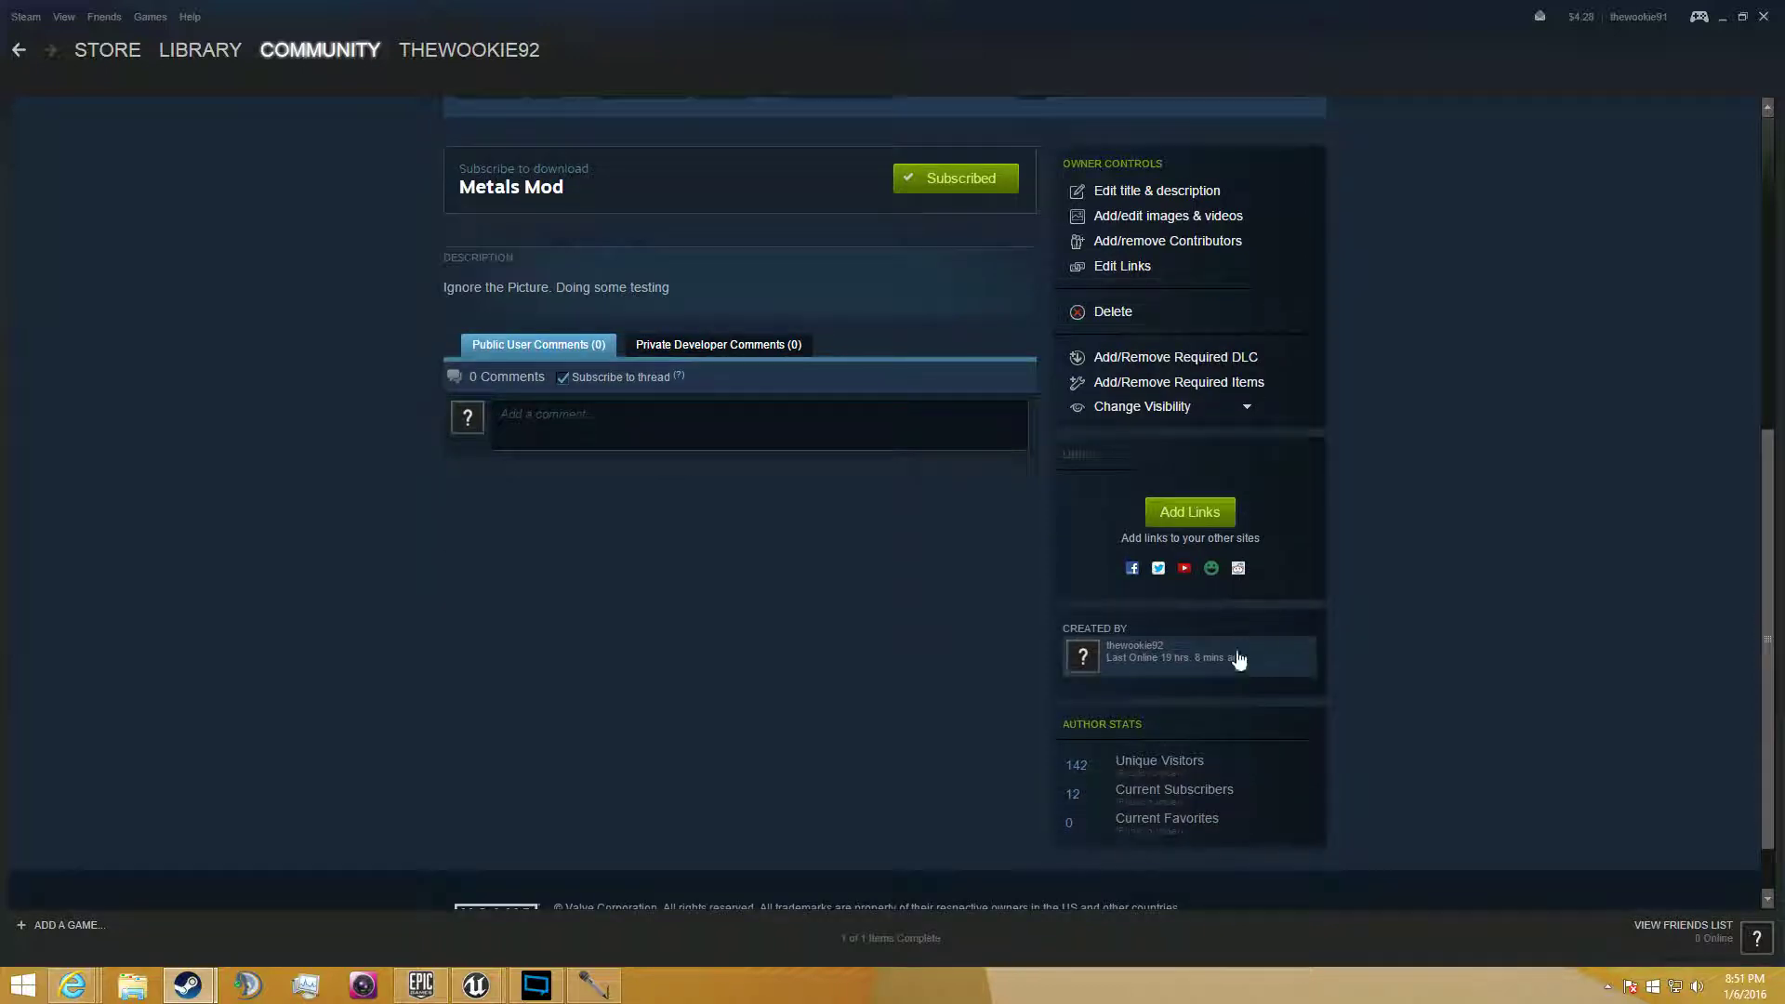
scroll(1191, 778, "up", 3)
scroll(1018, 637, "up", 4)
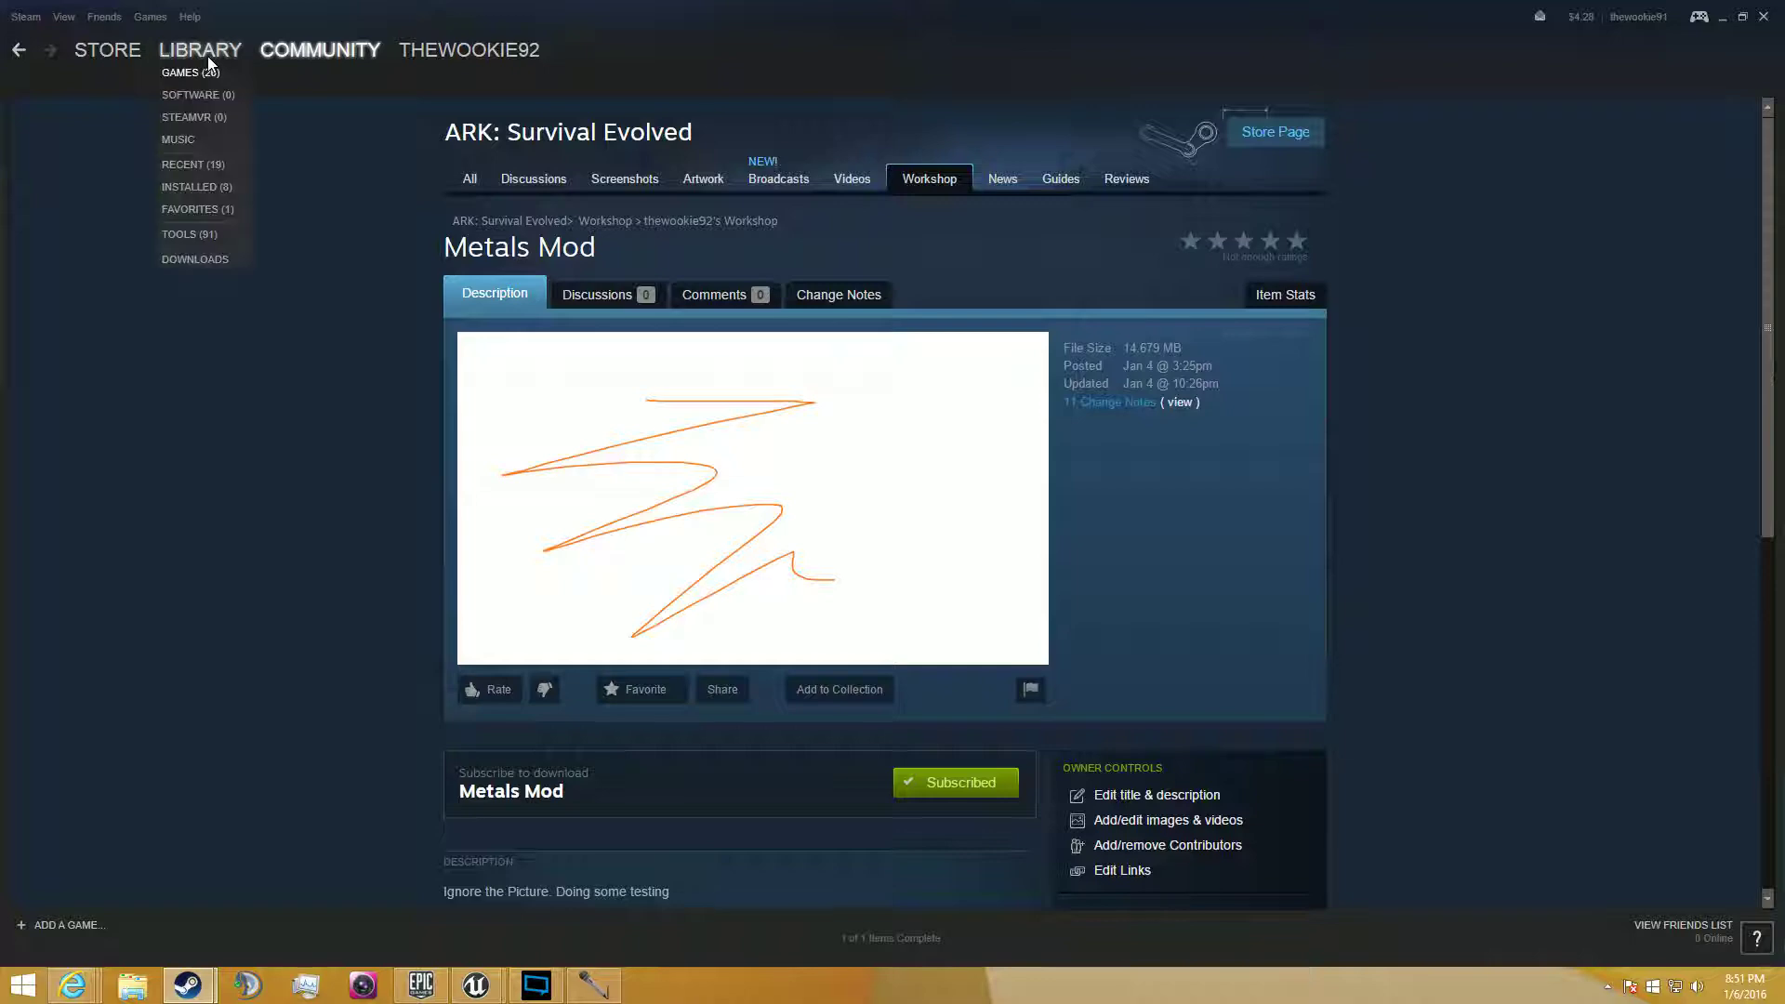
left_click(205, 51)
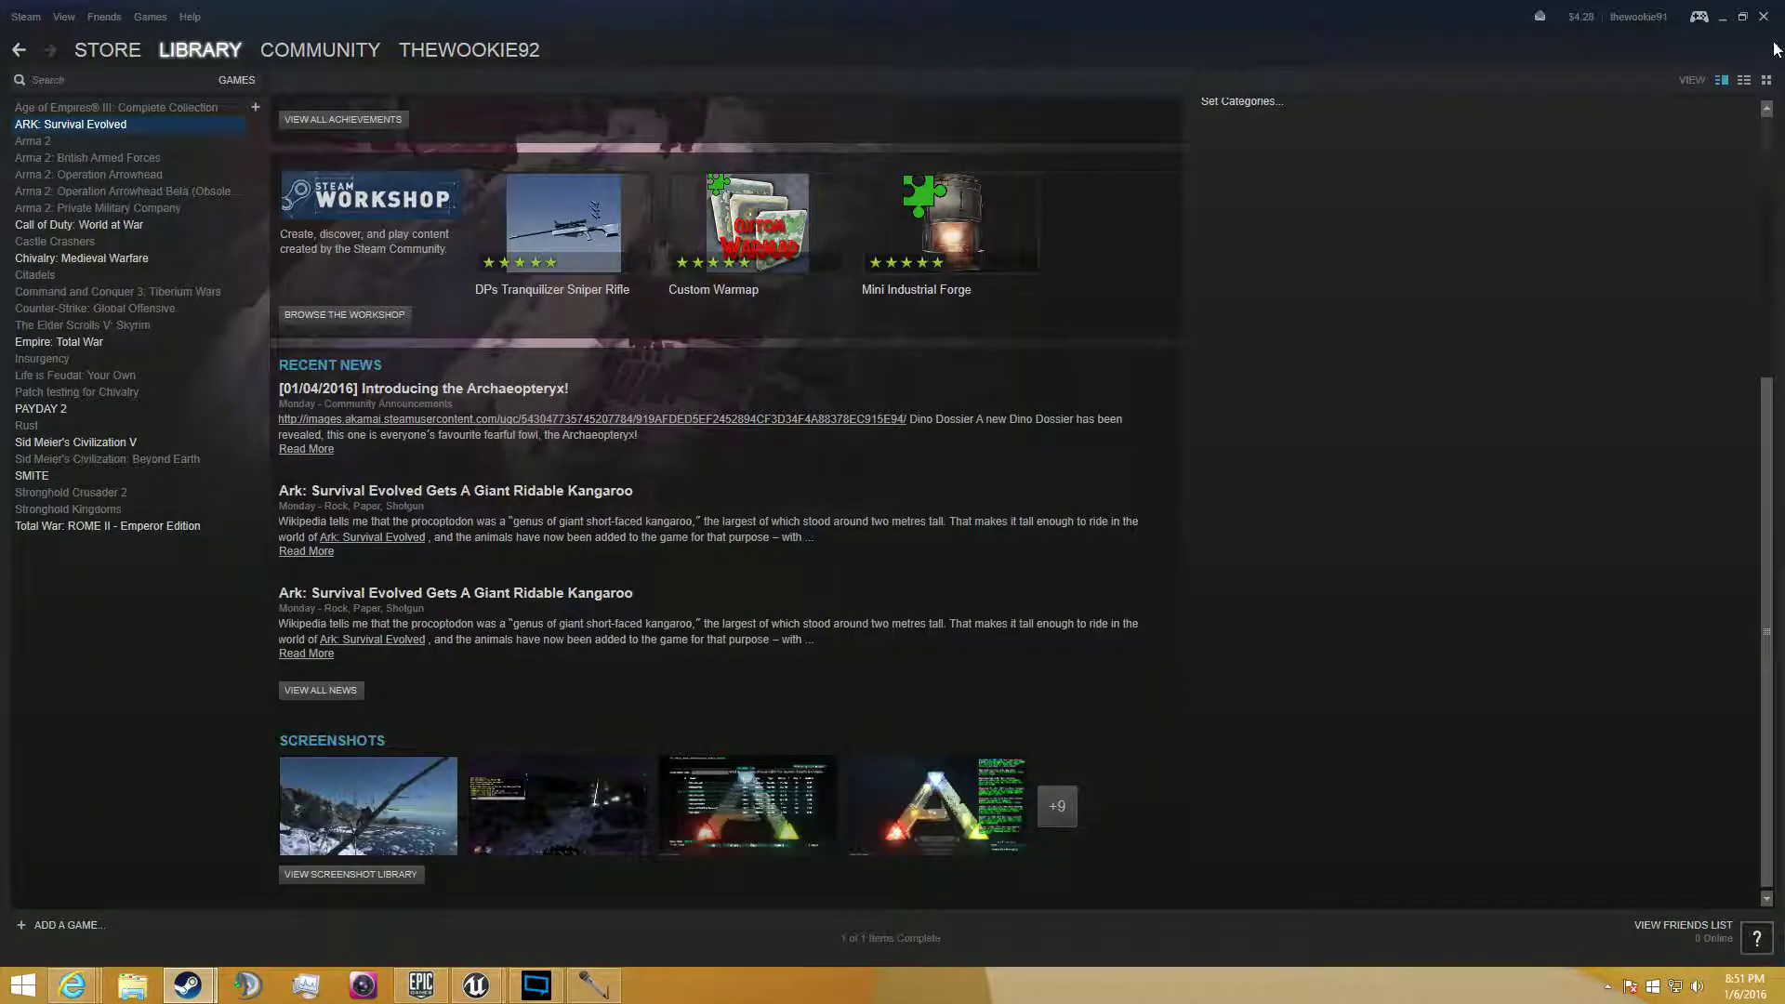
Minimise Steam to bring the Cook/Upload Mod dialog back.
left_click(1763, 17)
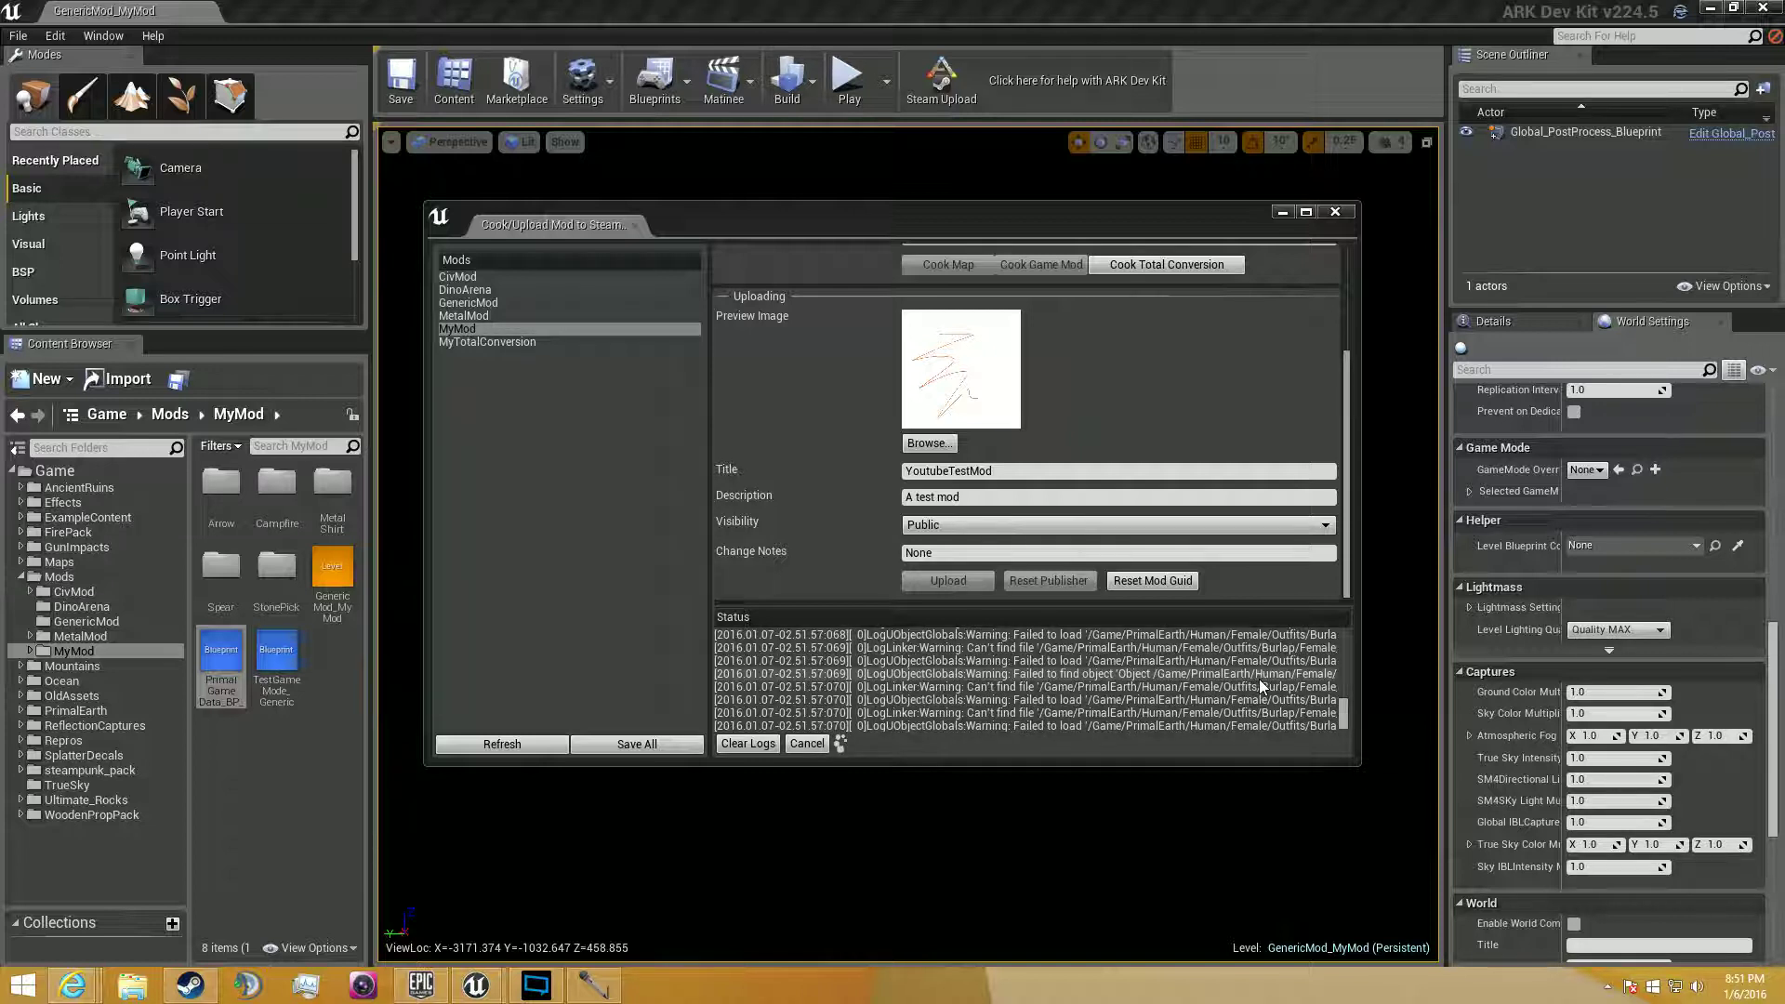
Review the Status log until the cook finishes (0 errors, 9529 warnings), moving the success notice aside.
mouse_move(1344, 721)
left_mouse_down()
mouse_move(1353, 640)
mouse_move(1351, 748)
left_mouse_up()
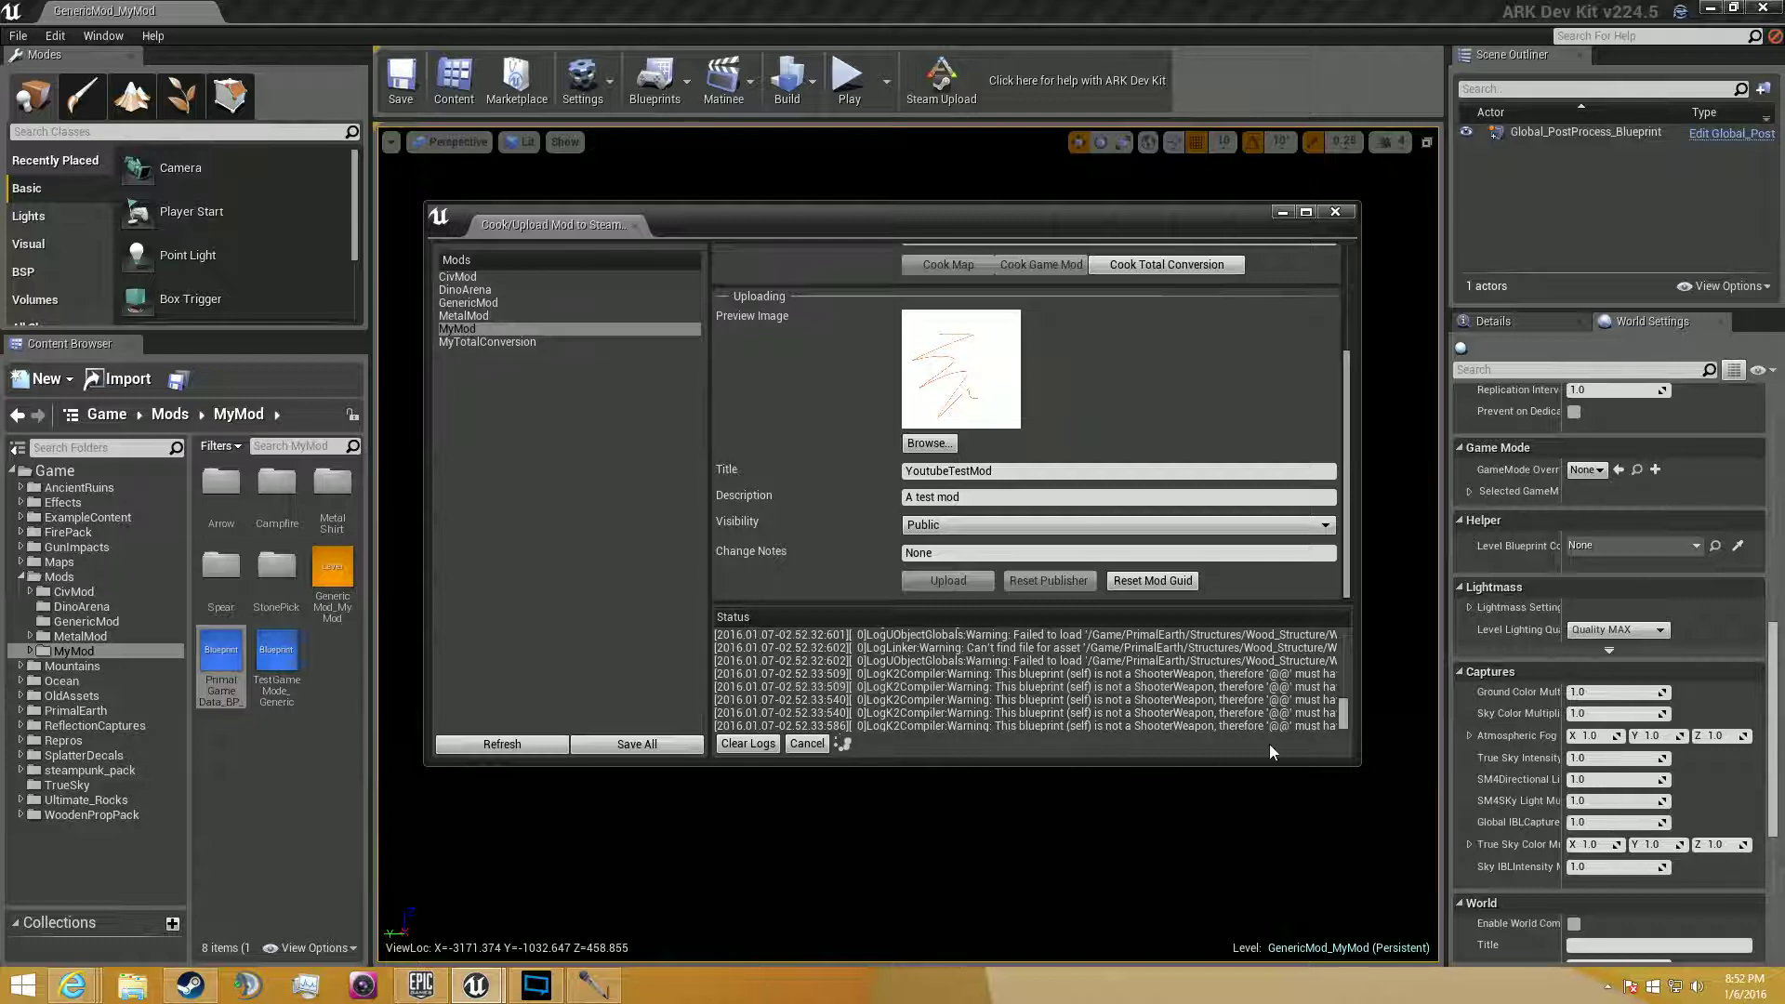
left_click_drag(1345, 716, 1361, 618)
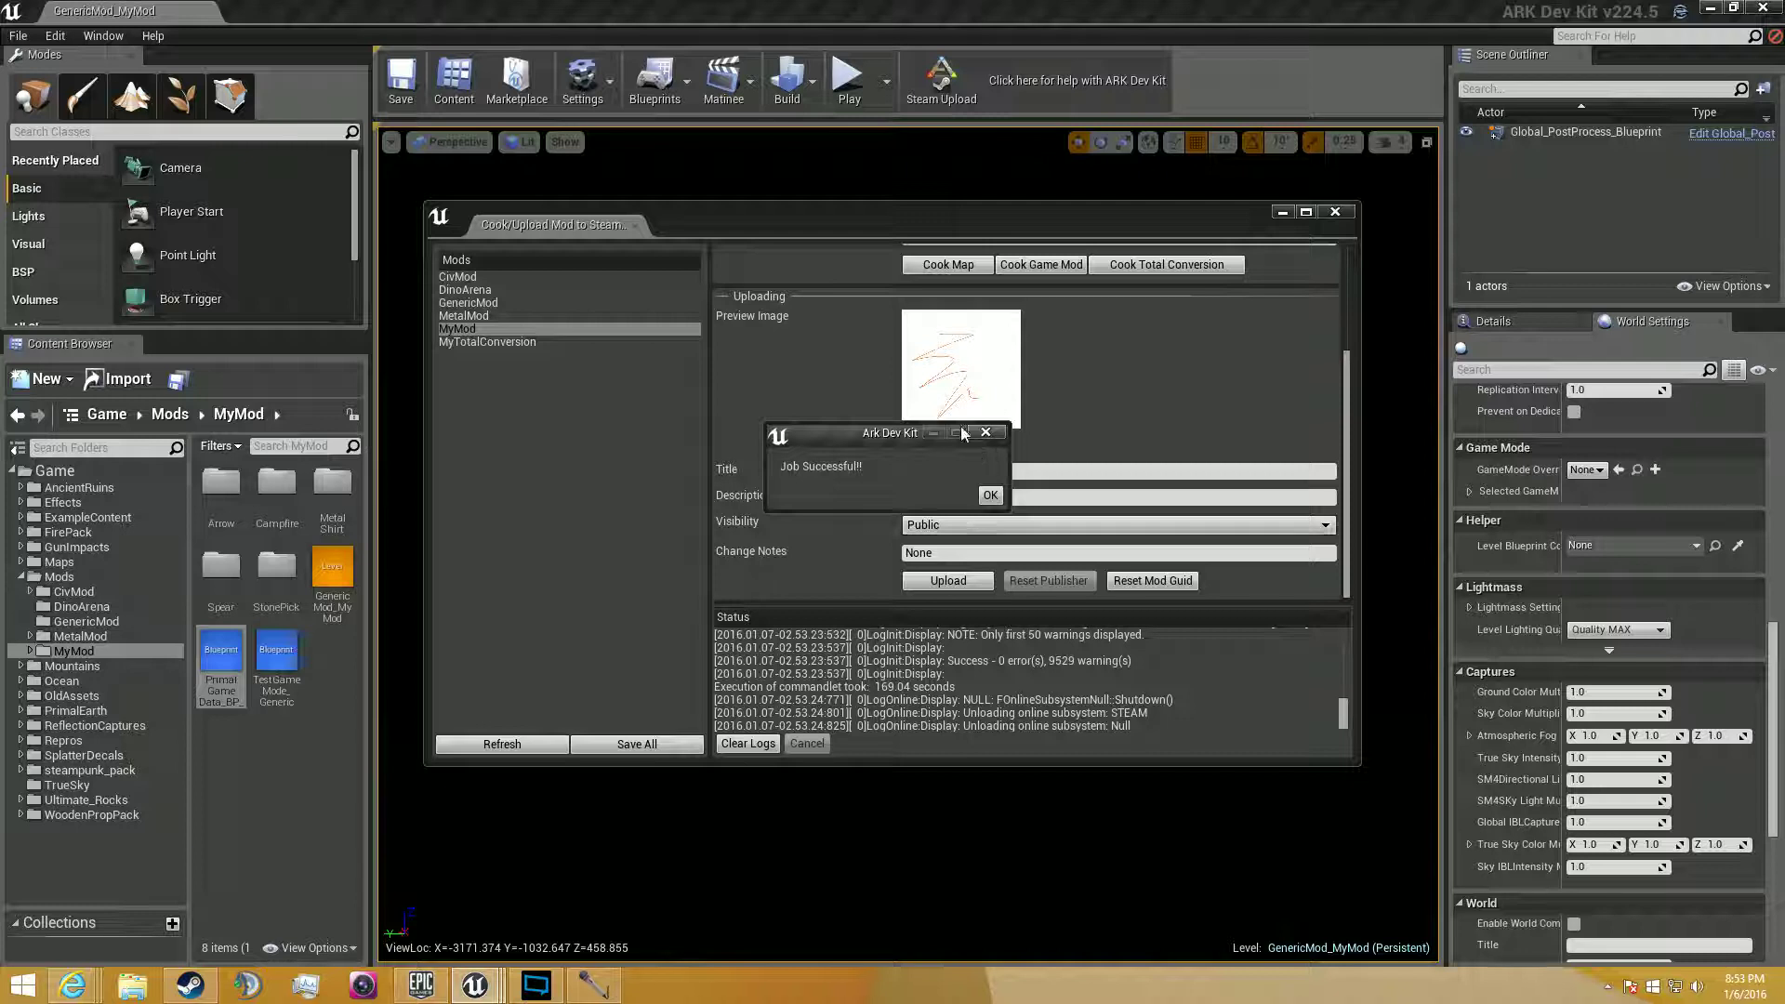
left_click_drag(962, 434, 775, 467)
Upload the cooked MyMod to Steam Workshop, authenticating with the Steam account password, then deselect MyMod.
left_click(914, 526)
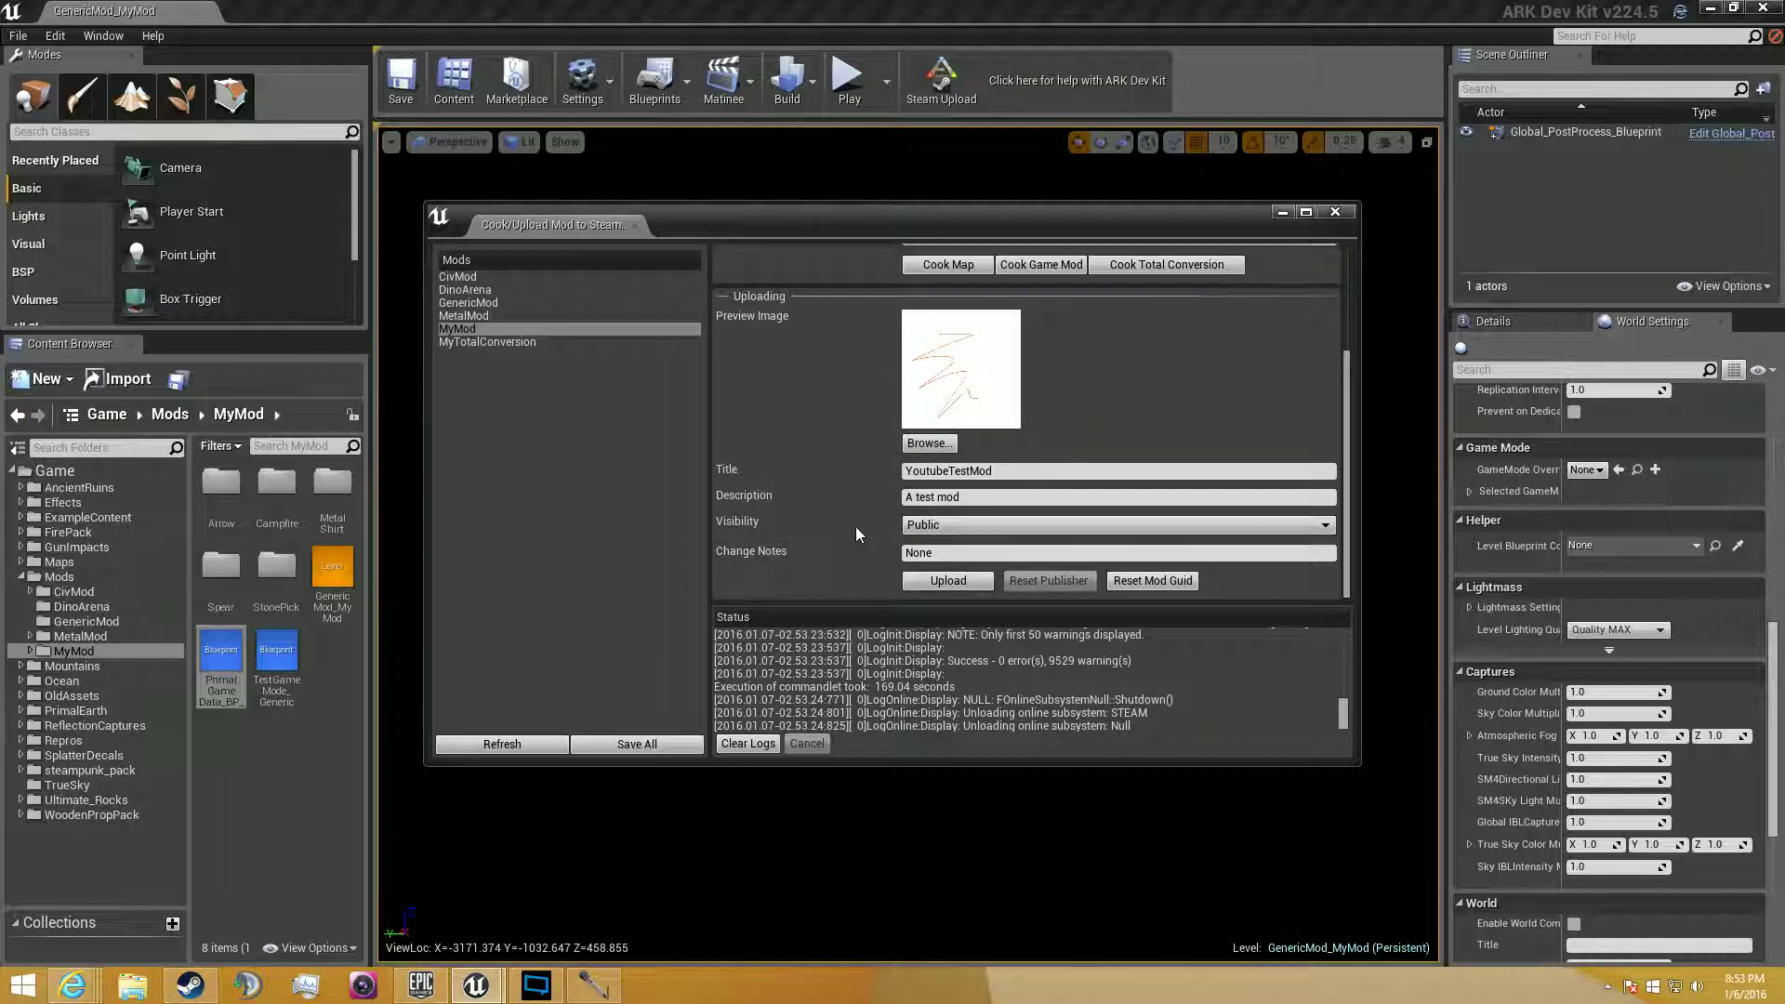
left_click(948, 580)
left_click(907, 470)
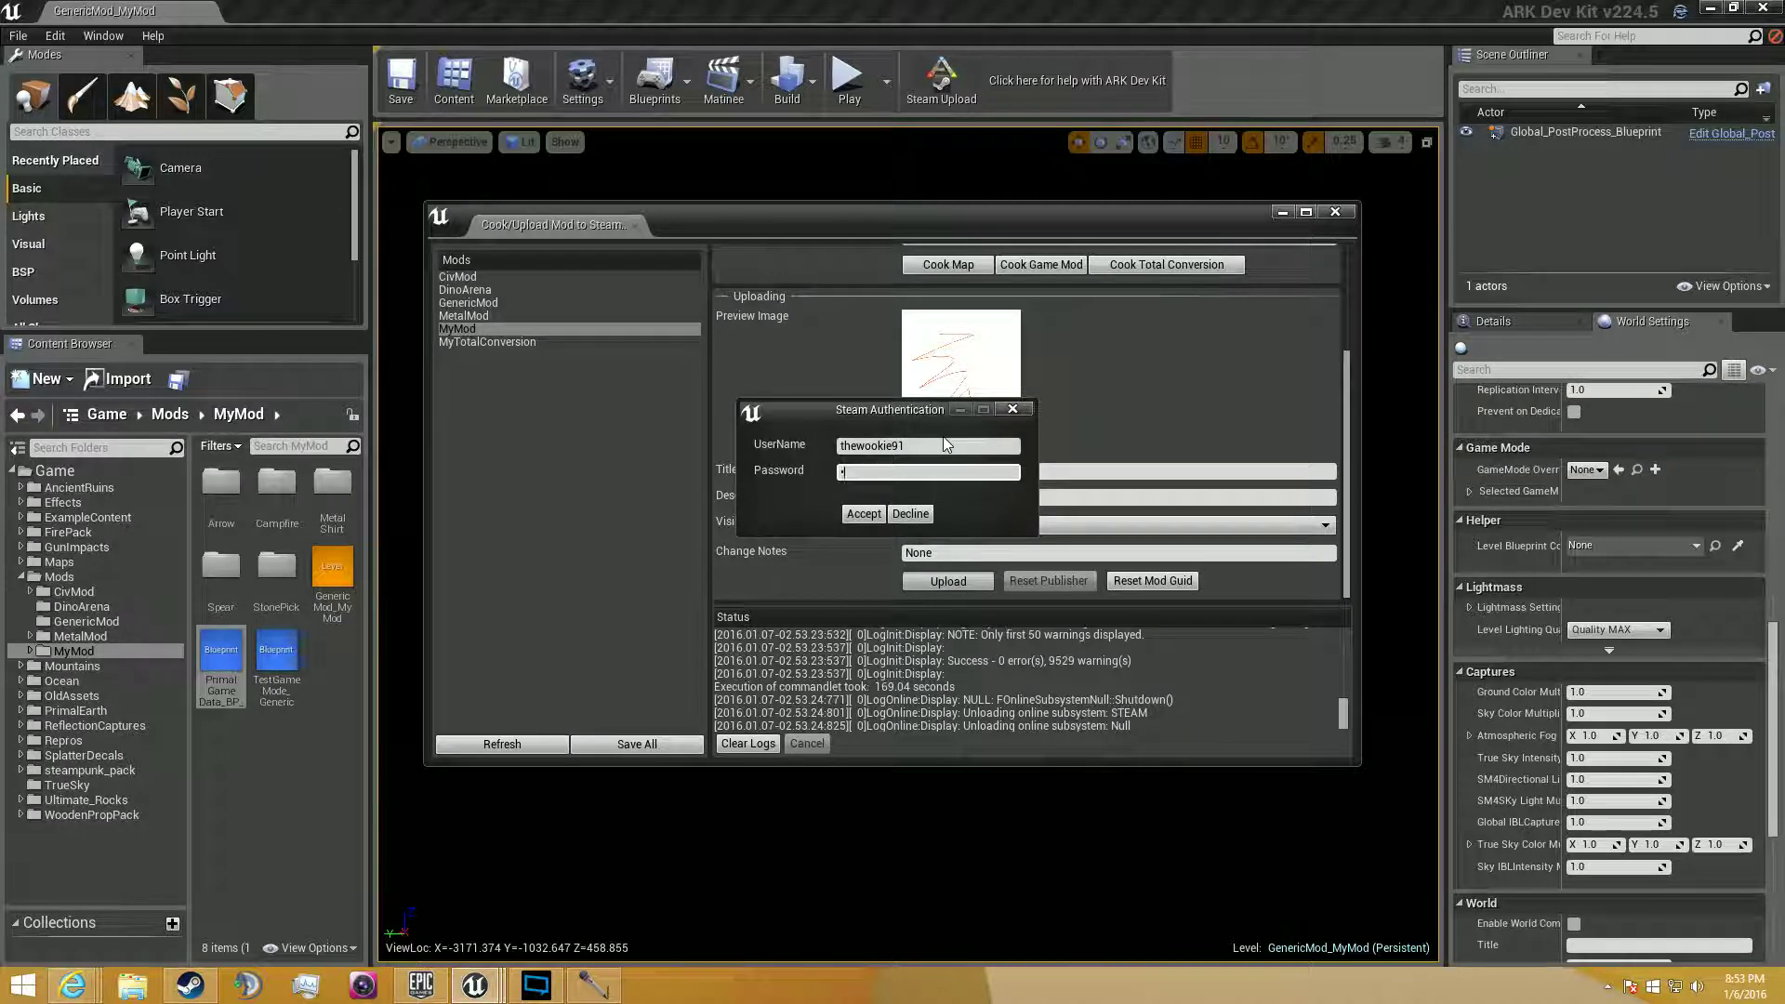
type("**********")
left_click(863, 514)
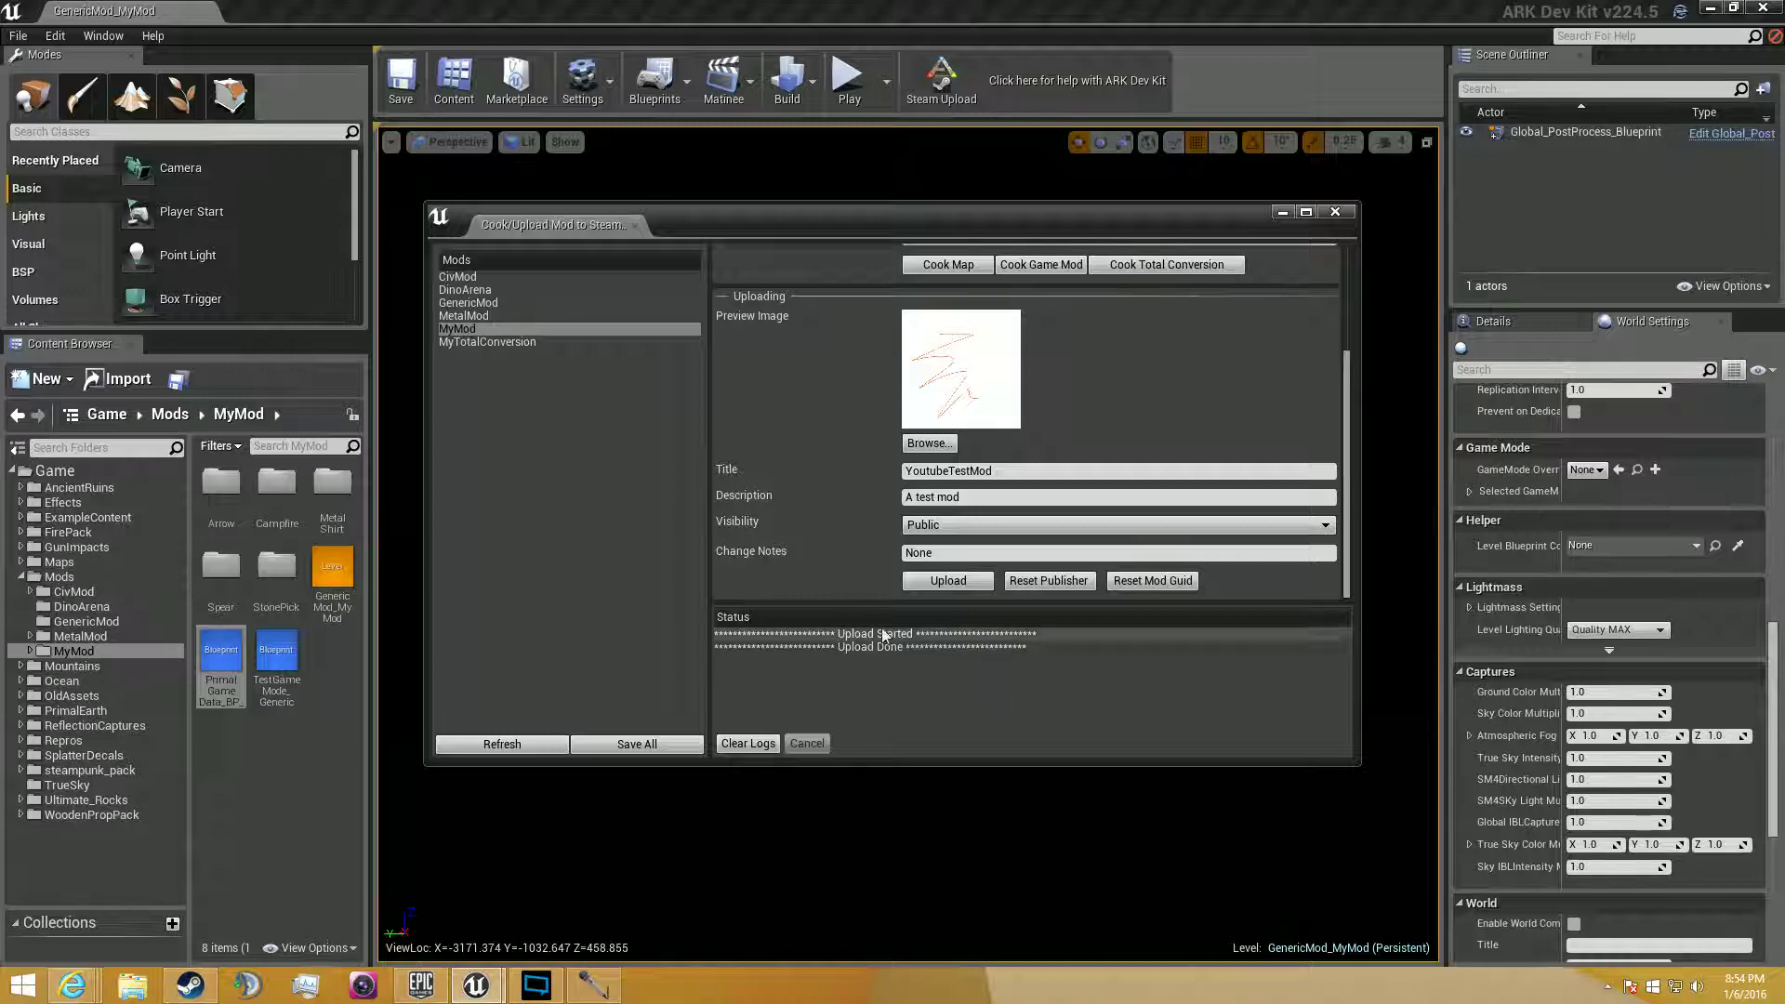
left_click(642, 603)
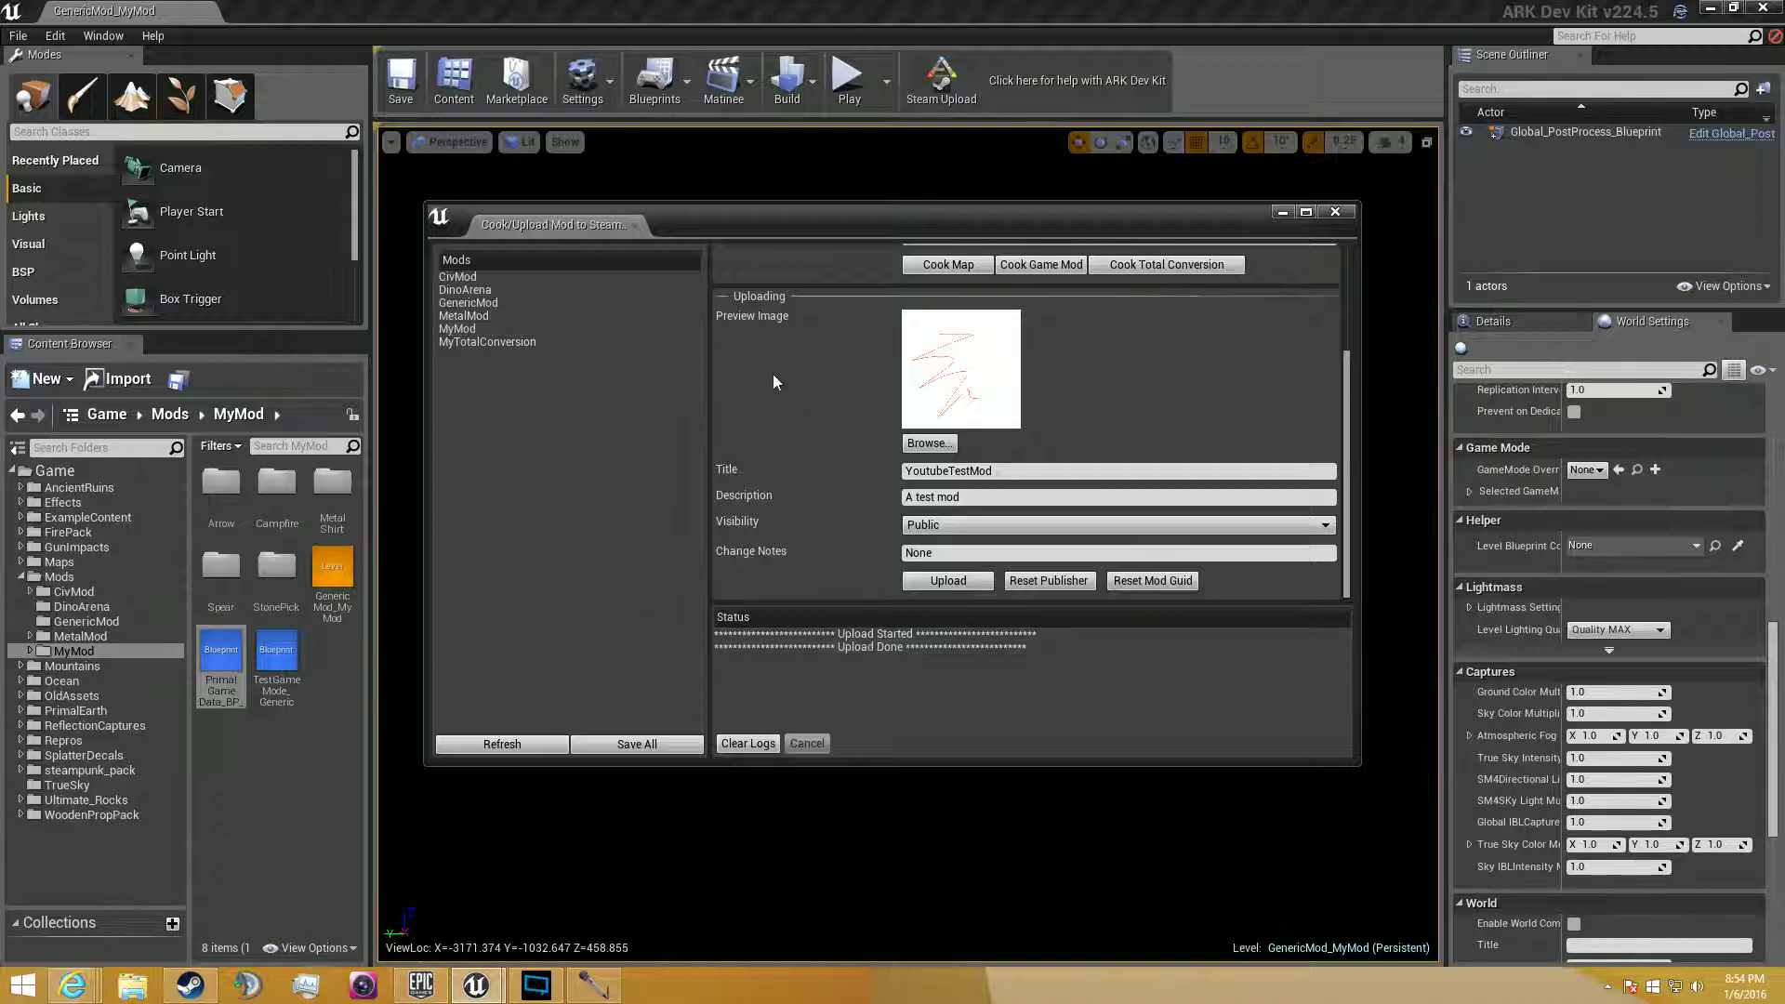
Close Steam's Settings, then log out through Steam > Change User > LOGOUT.
left_click(192, 984)
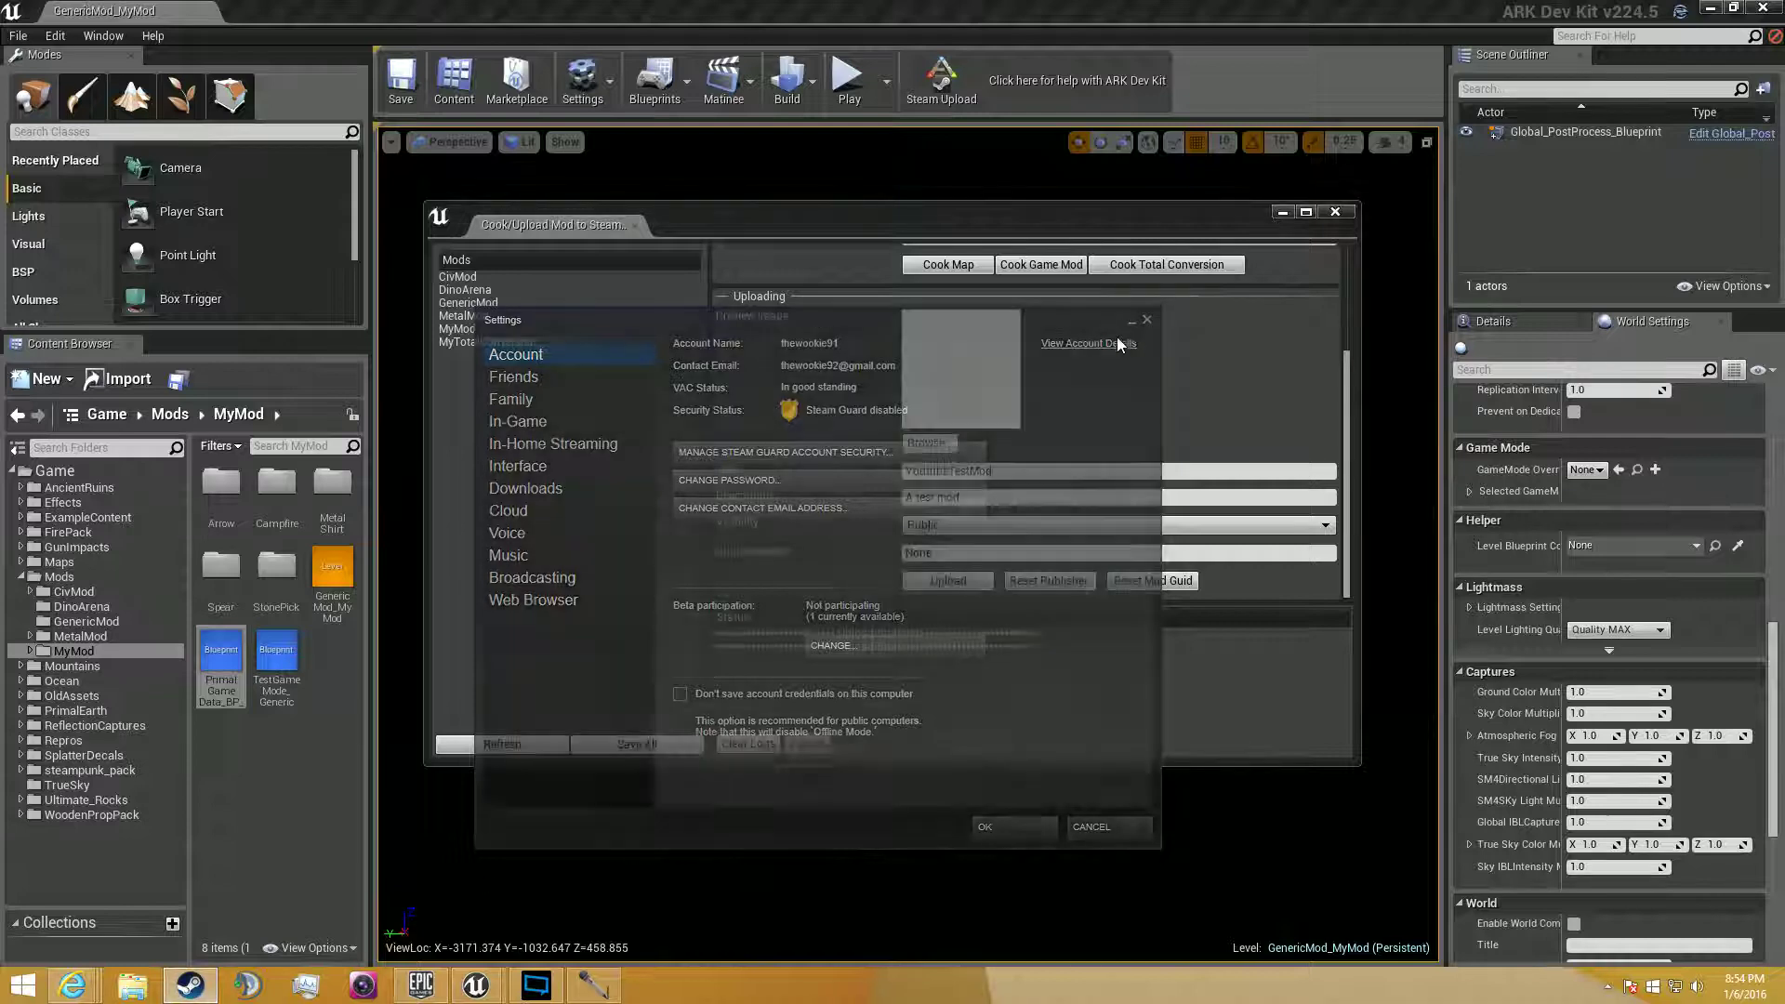
left_click(1120, 345)
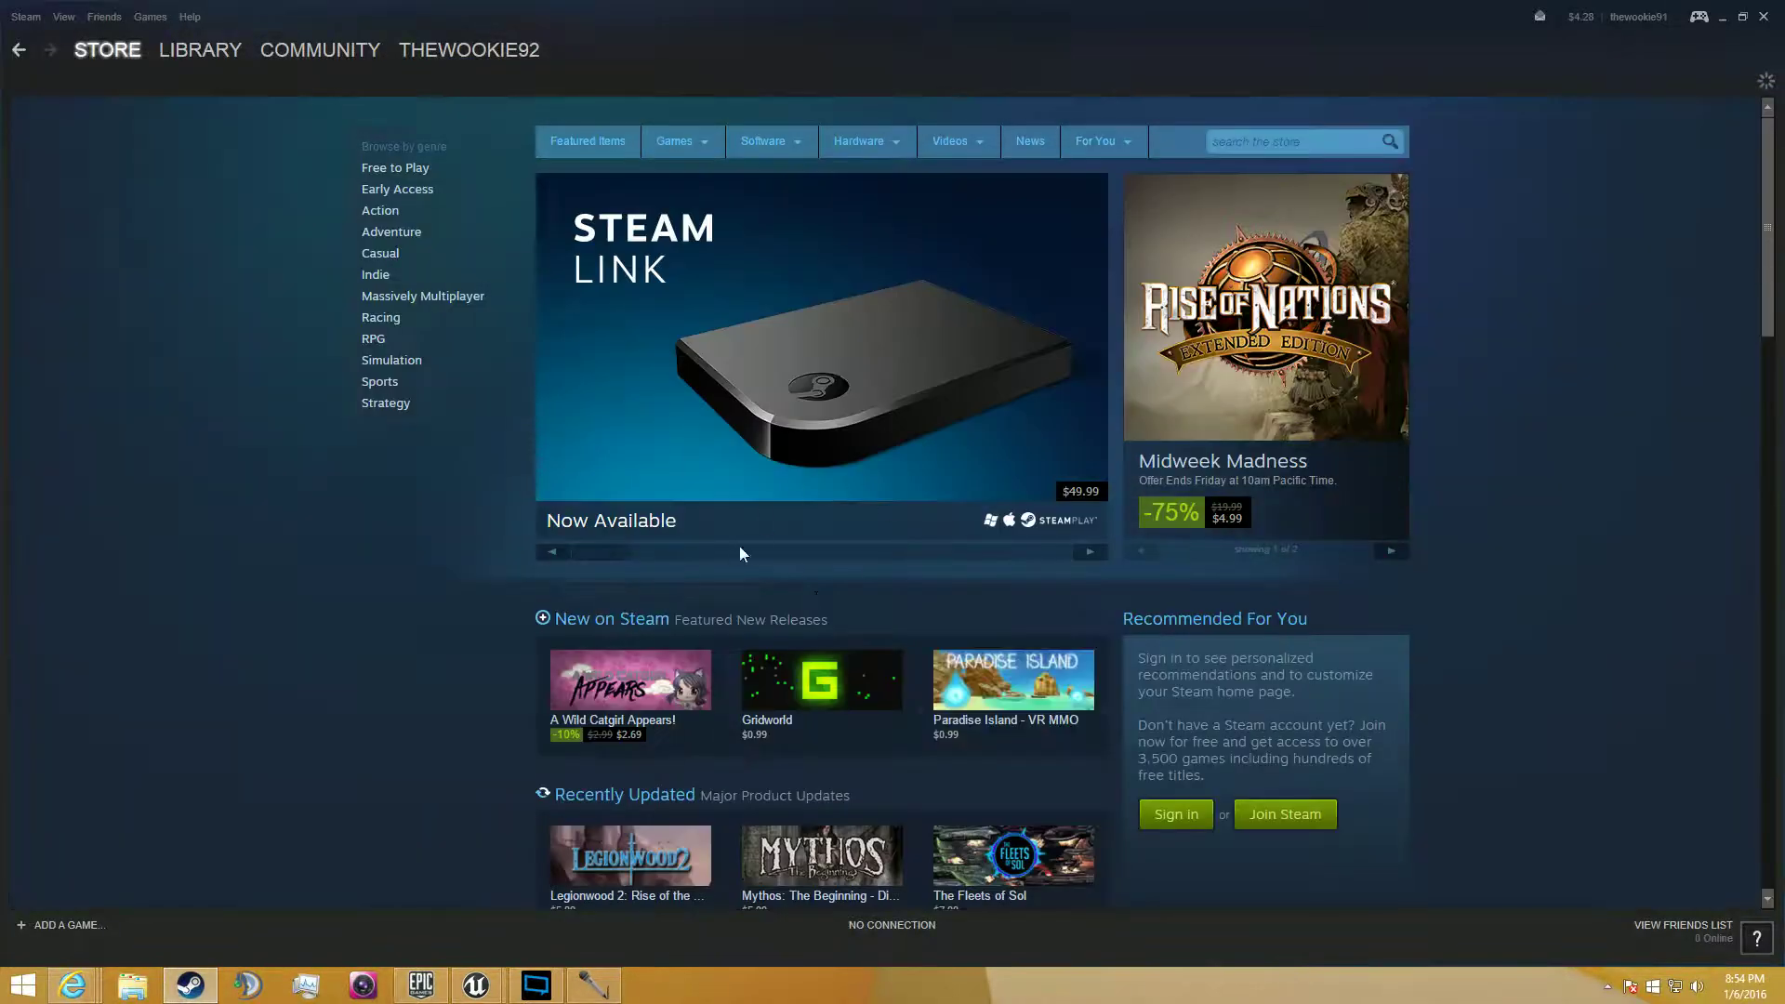
double_click(943, 15)
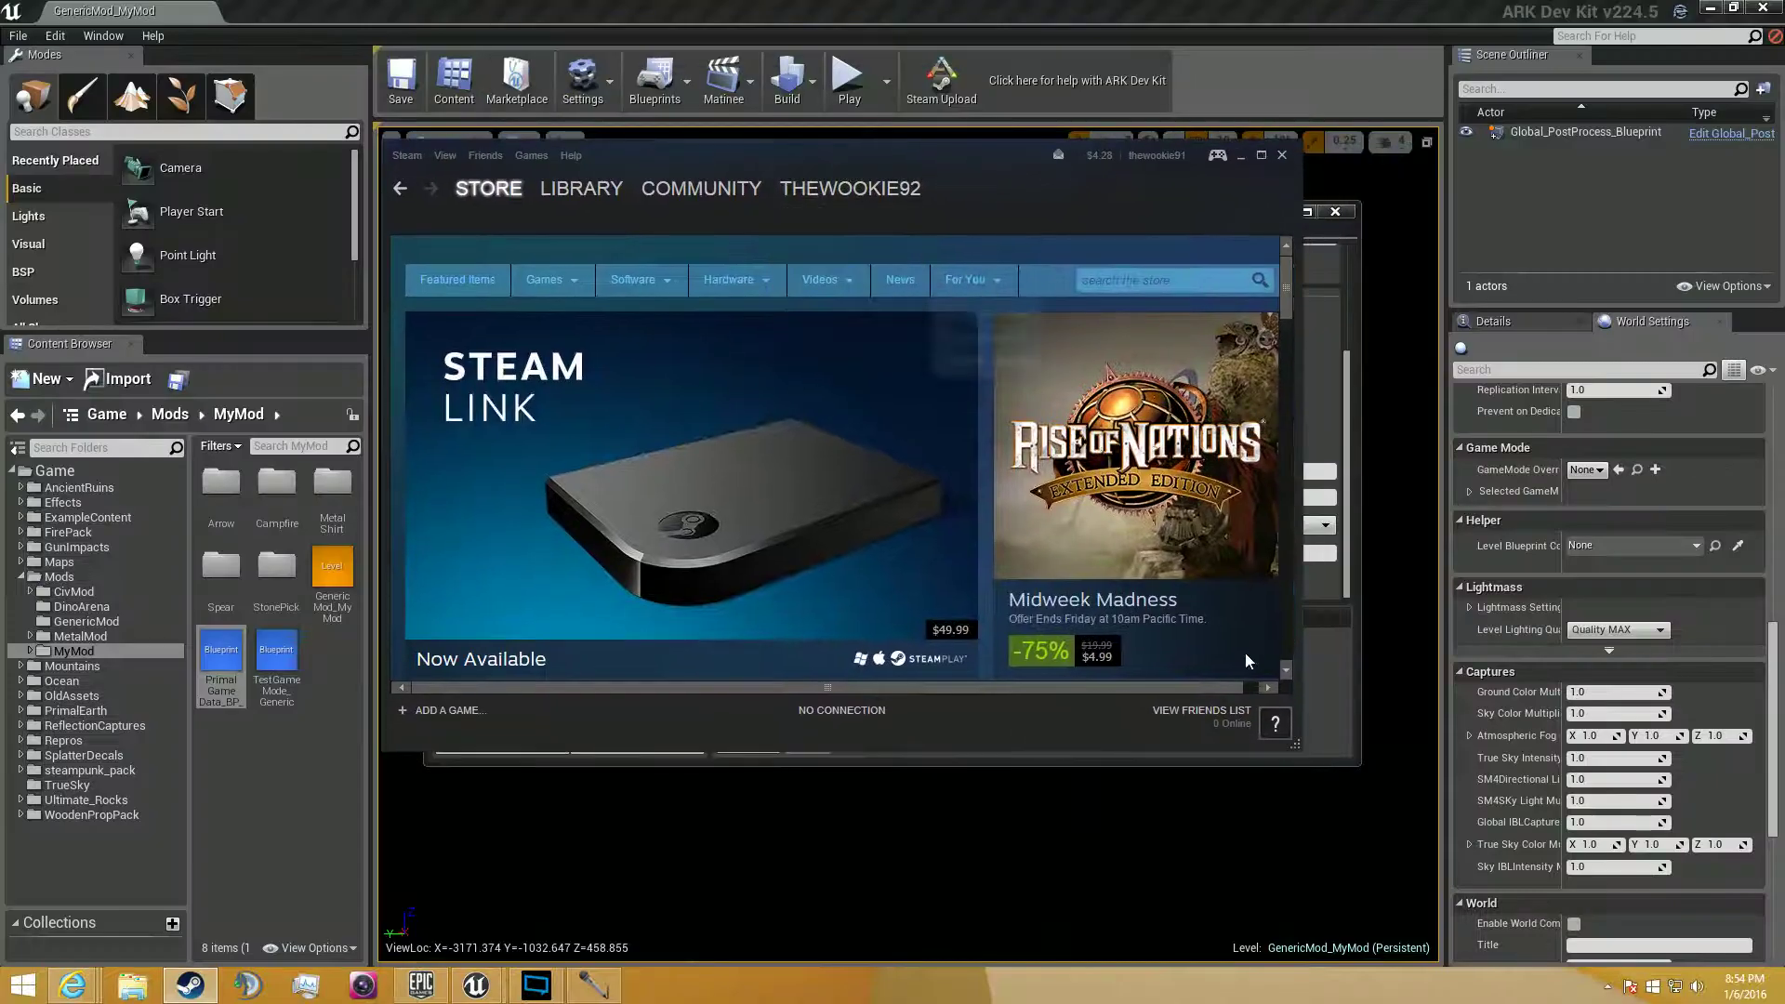
left_click(486, 156)
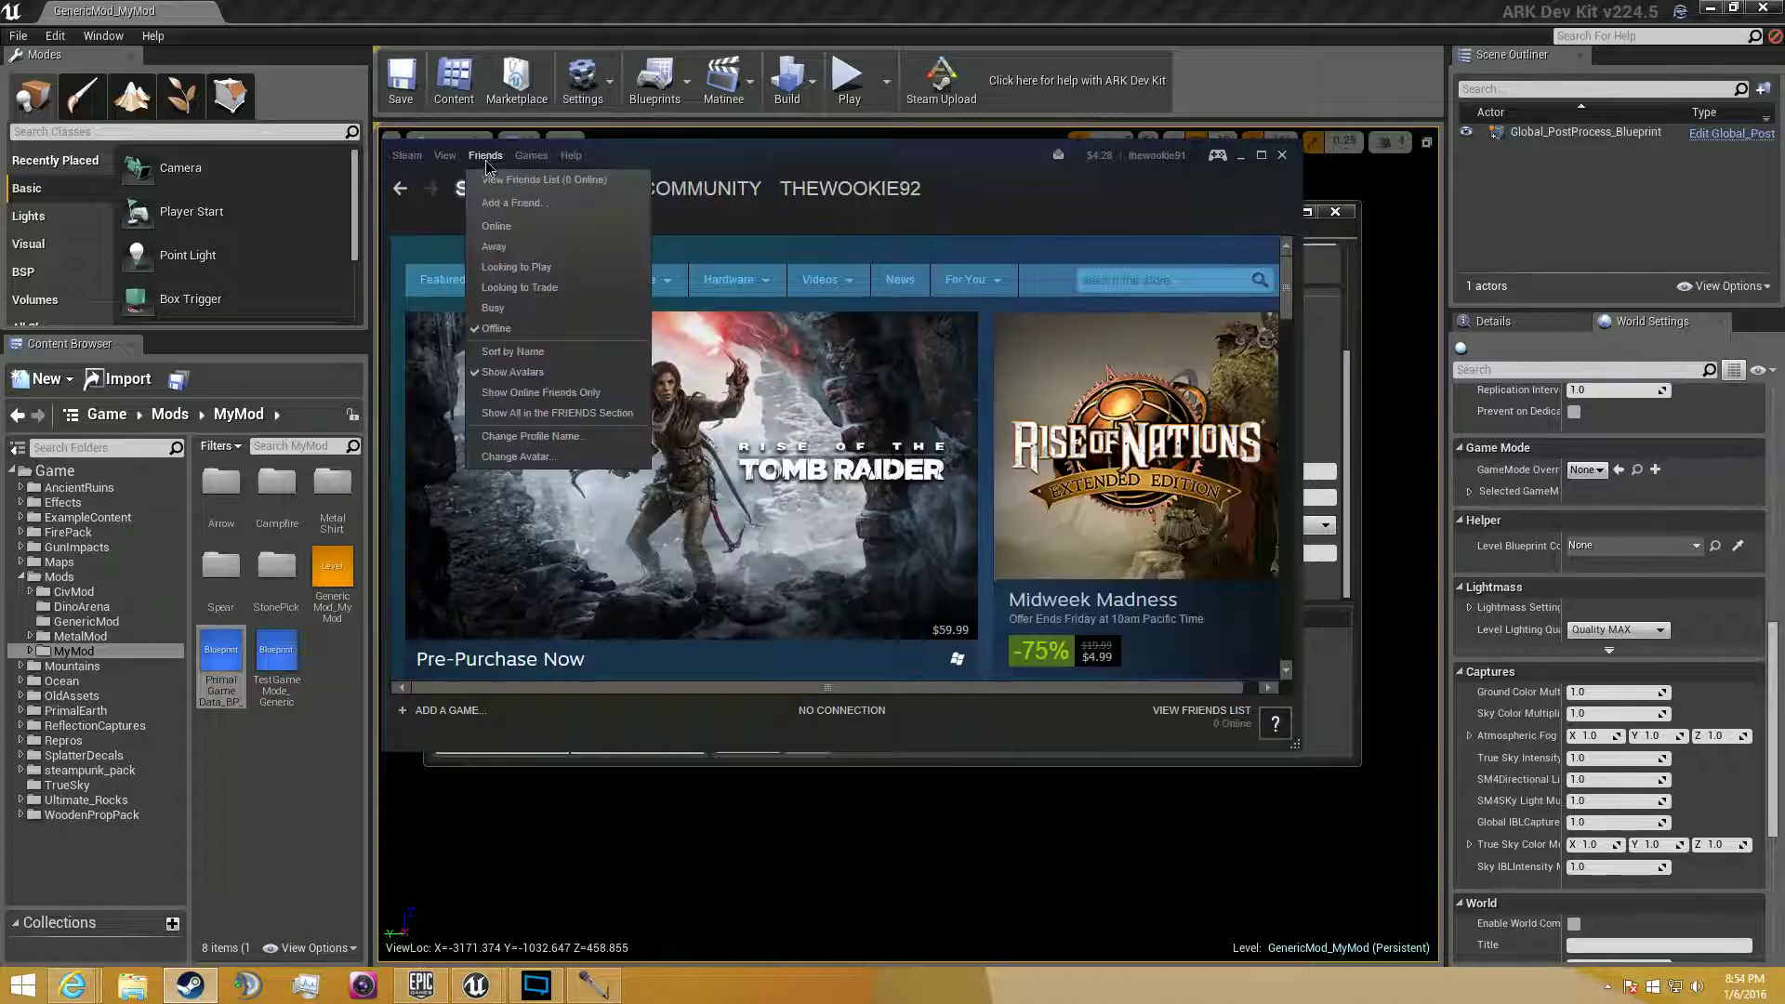
left_click(842, 717)
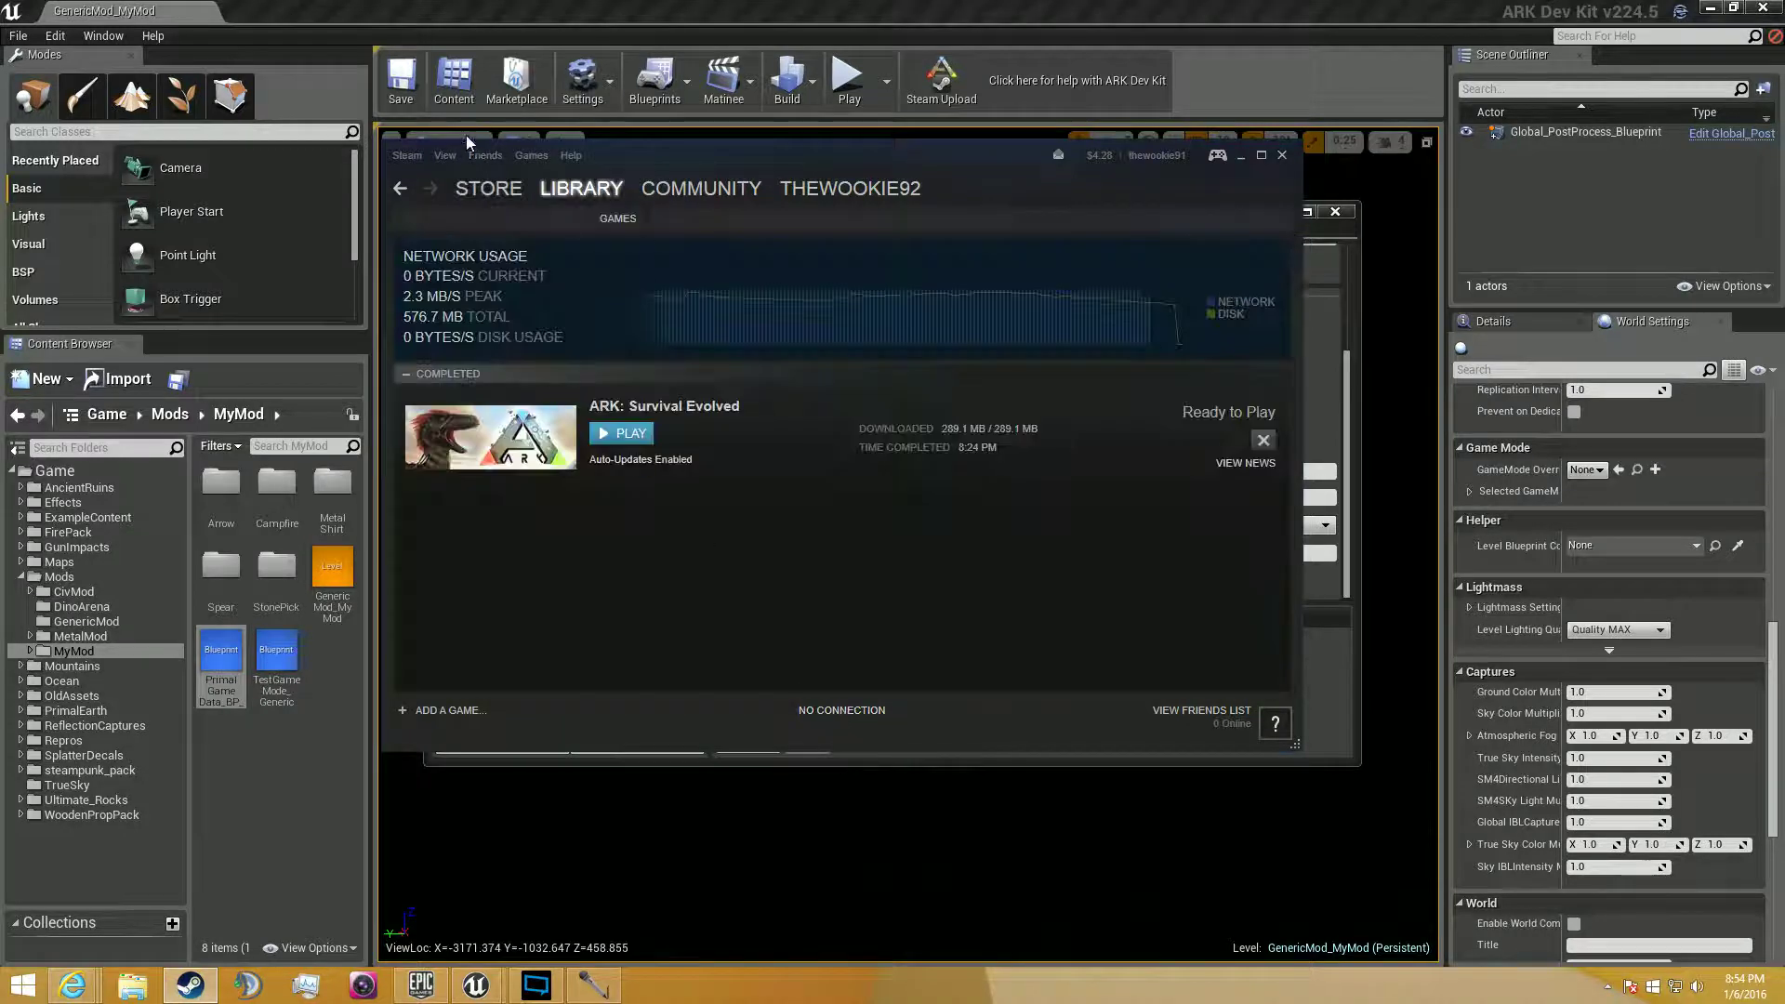
left_click(409, 157)
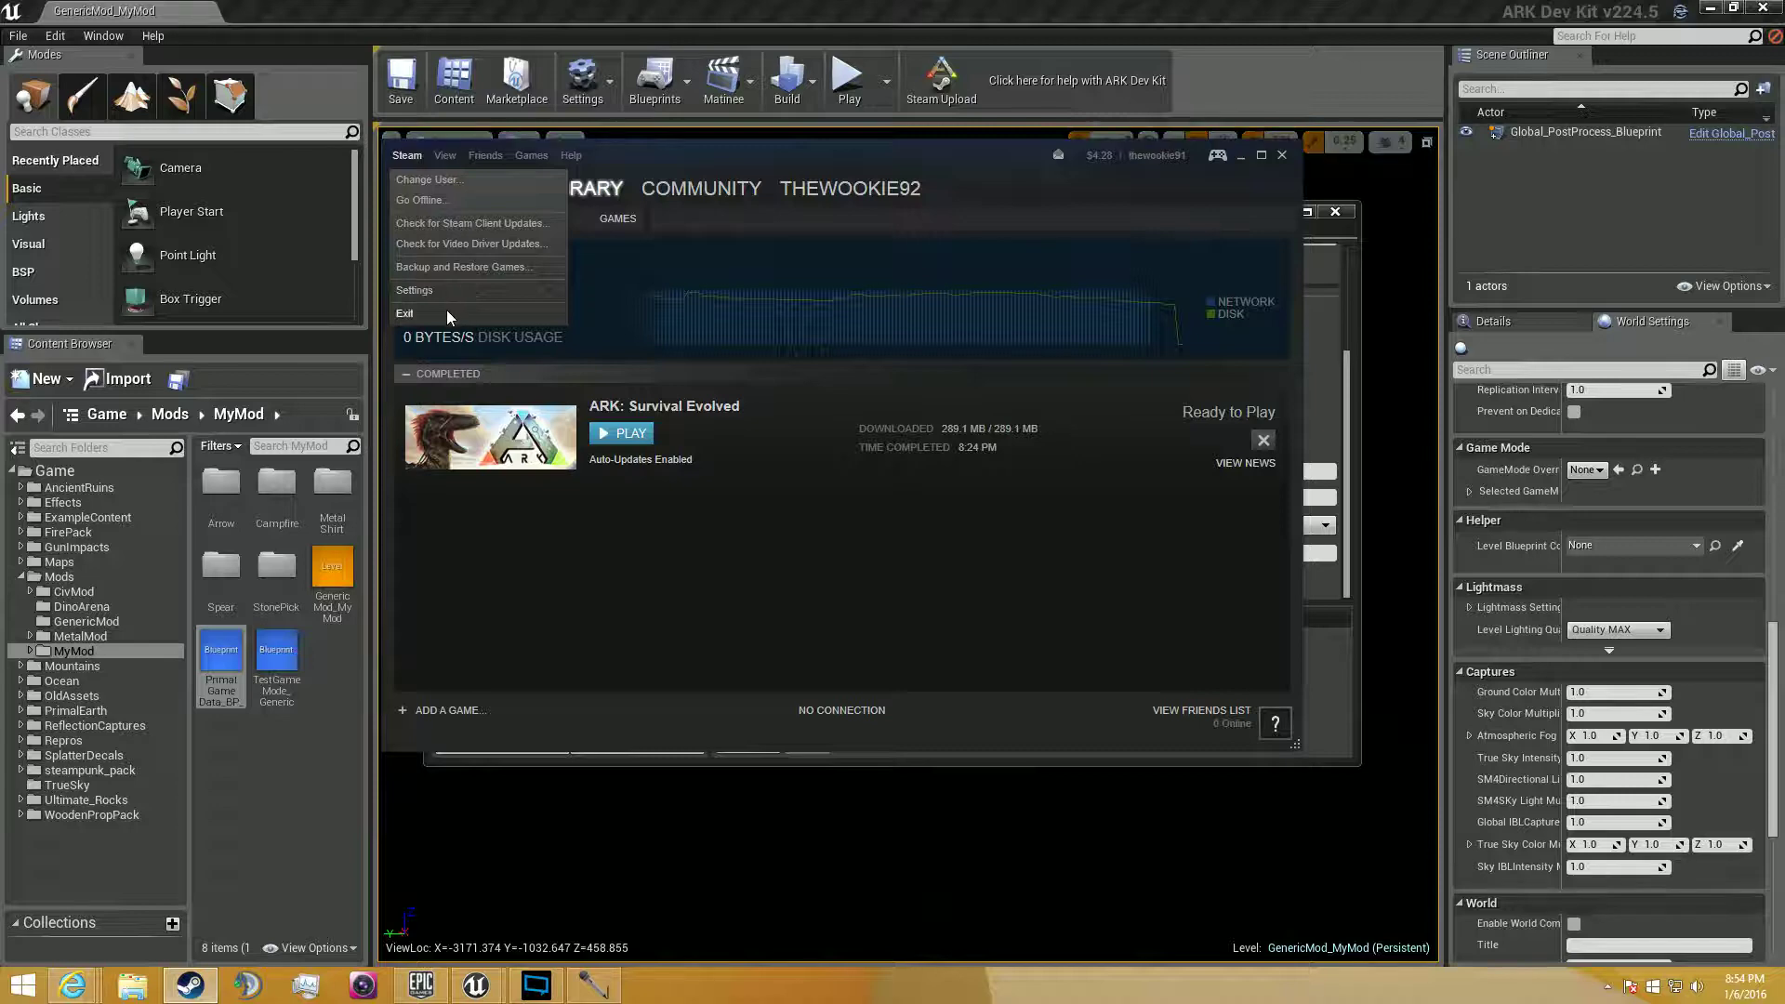
left_click(439, 180)
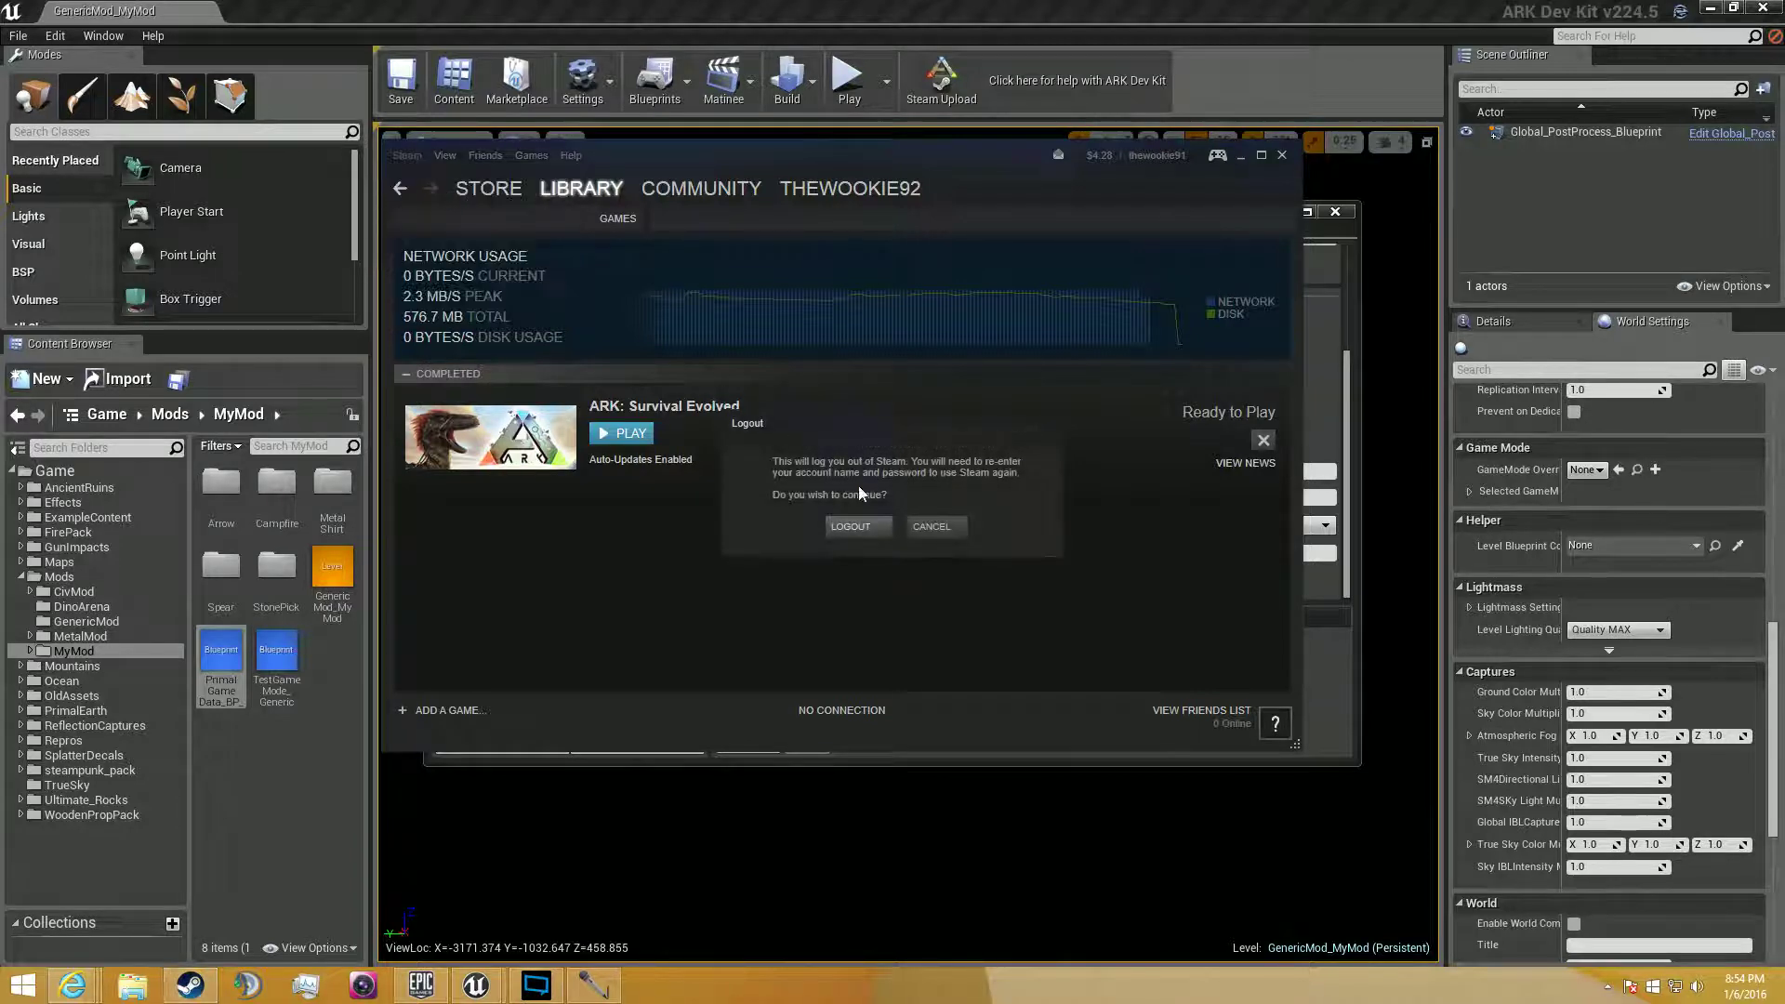
left_click(851, 526)
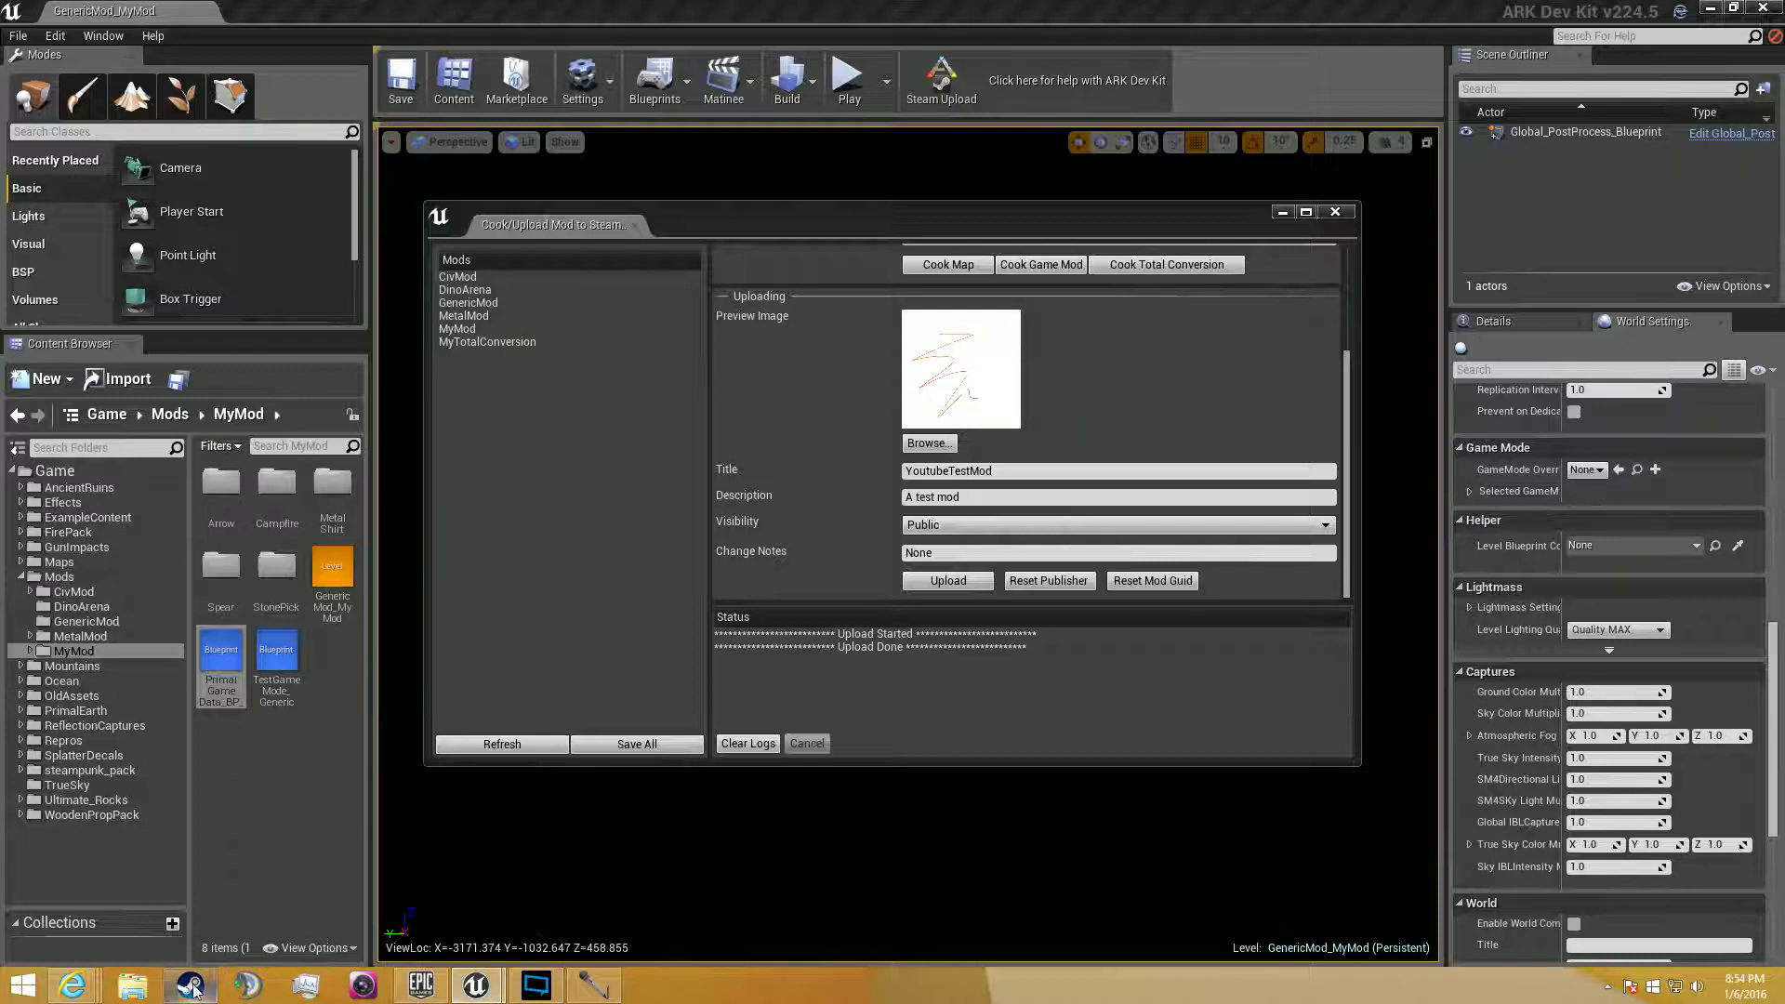
Sign in to Steam with the account name and password.
type("thewo")
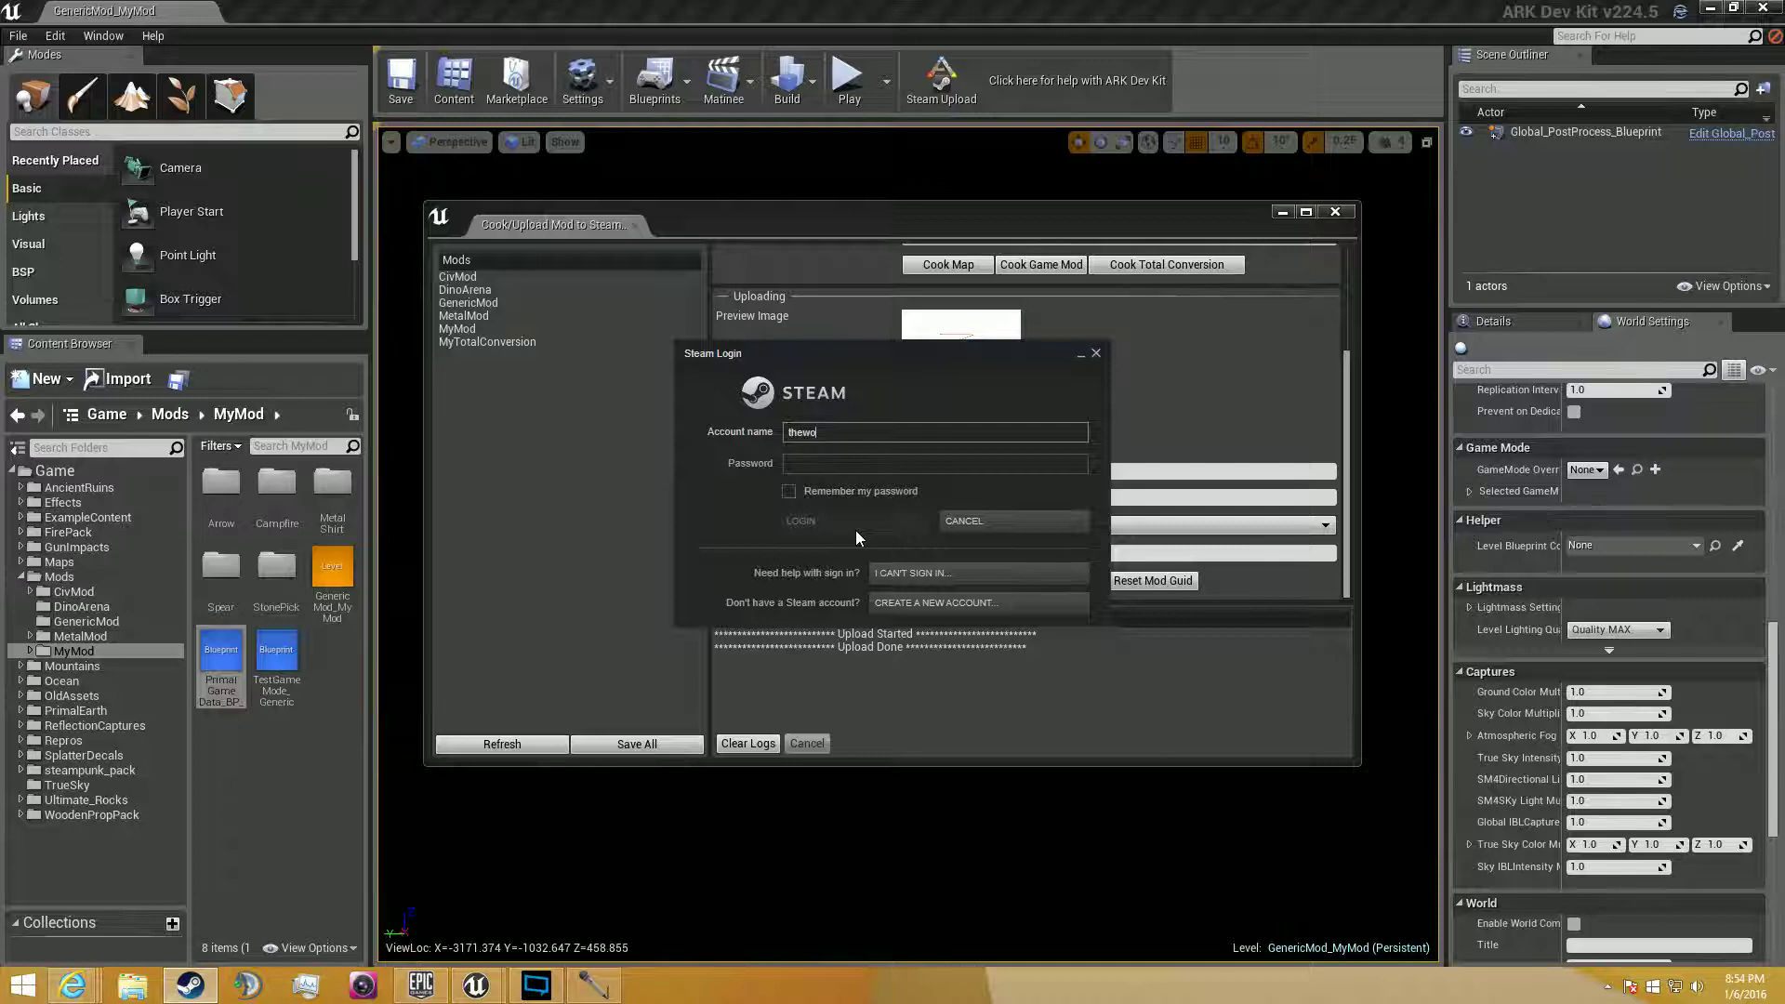
type("okie91")
key("Tab")
type("•••••")
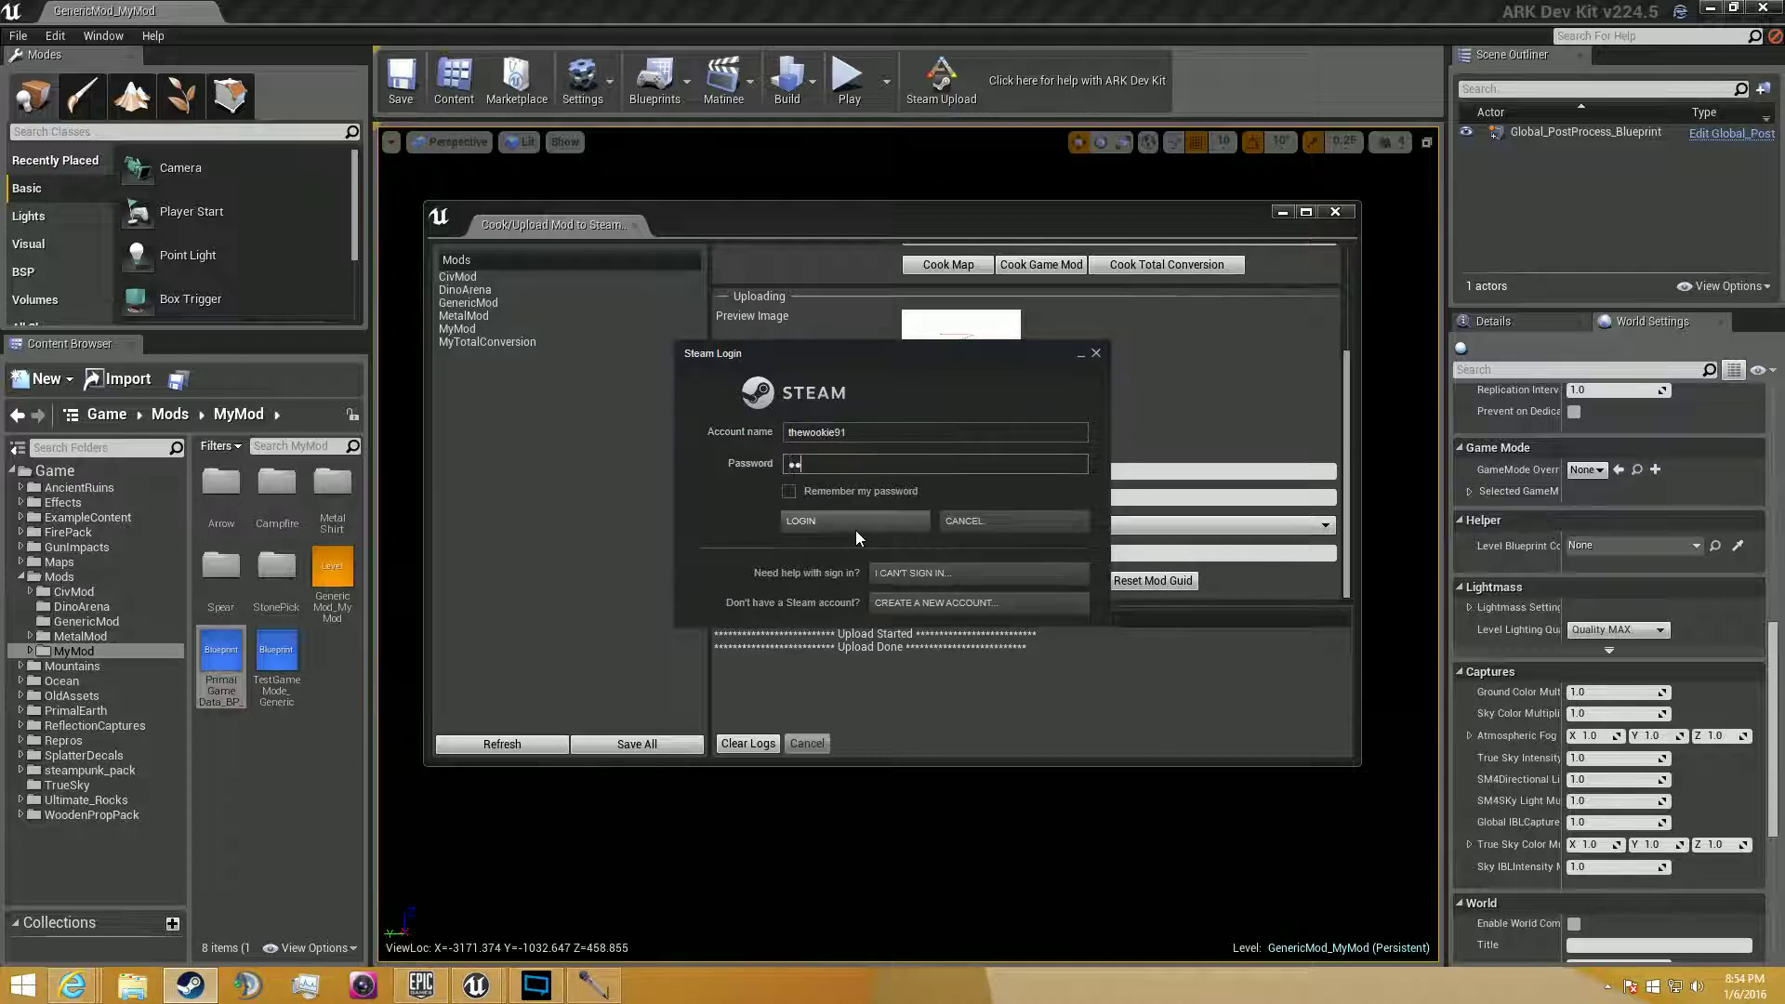
type("••")
key("Return")
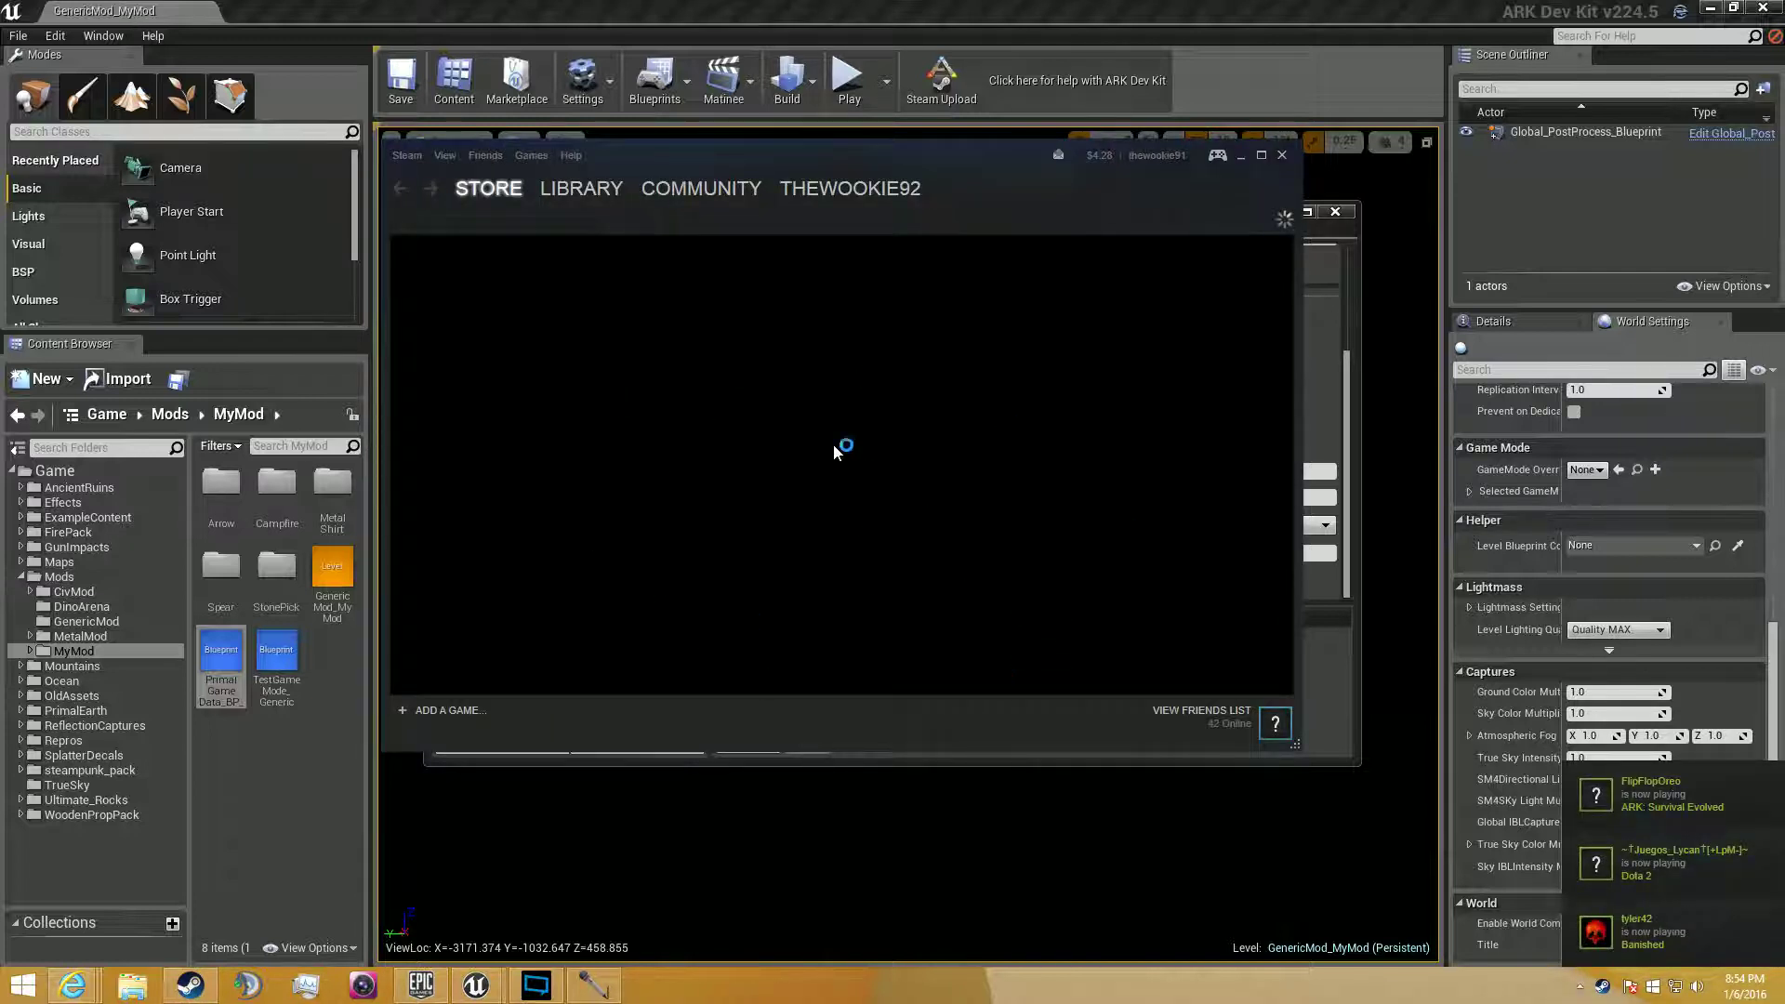
Dismiss the Steam Update News popup and pick a new online status under Friends.
left_click(485, 156)
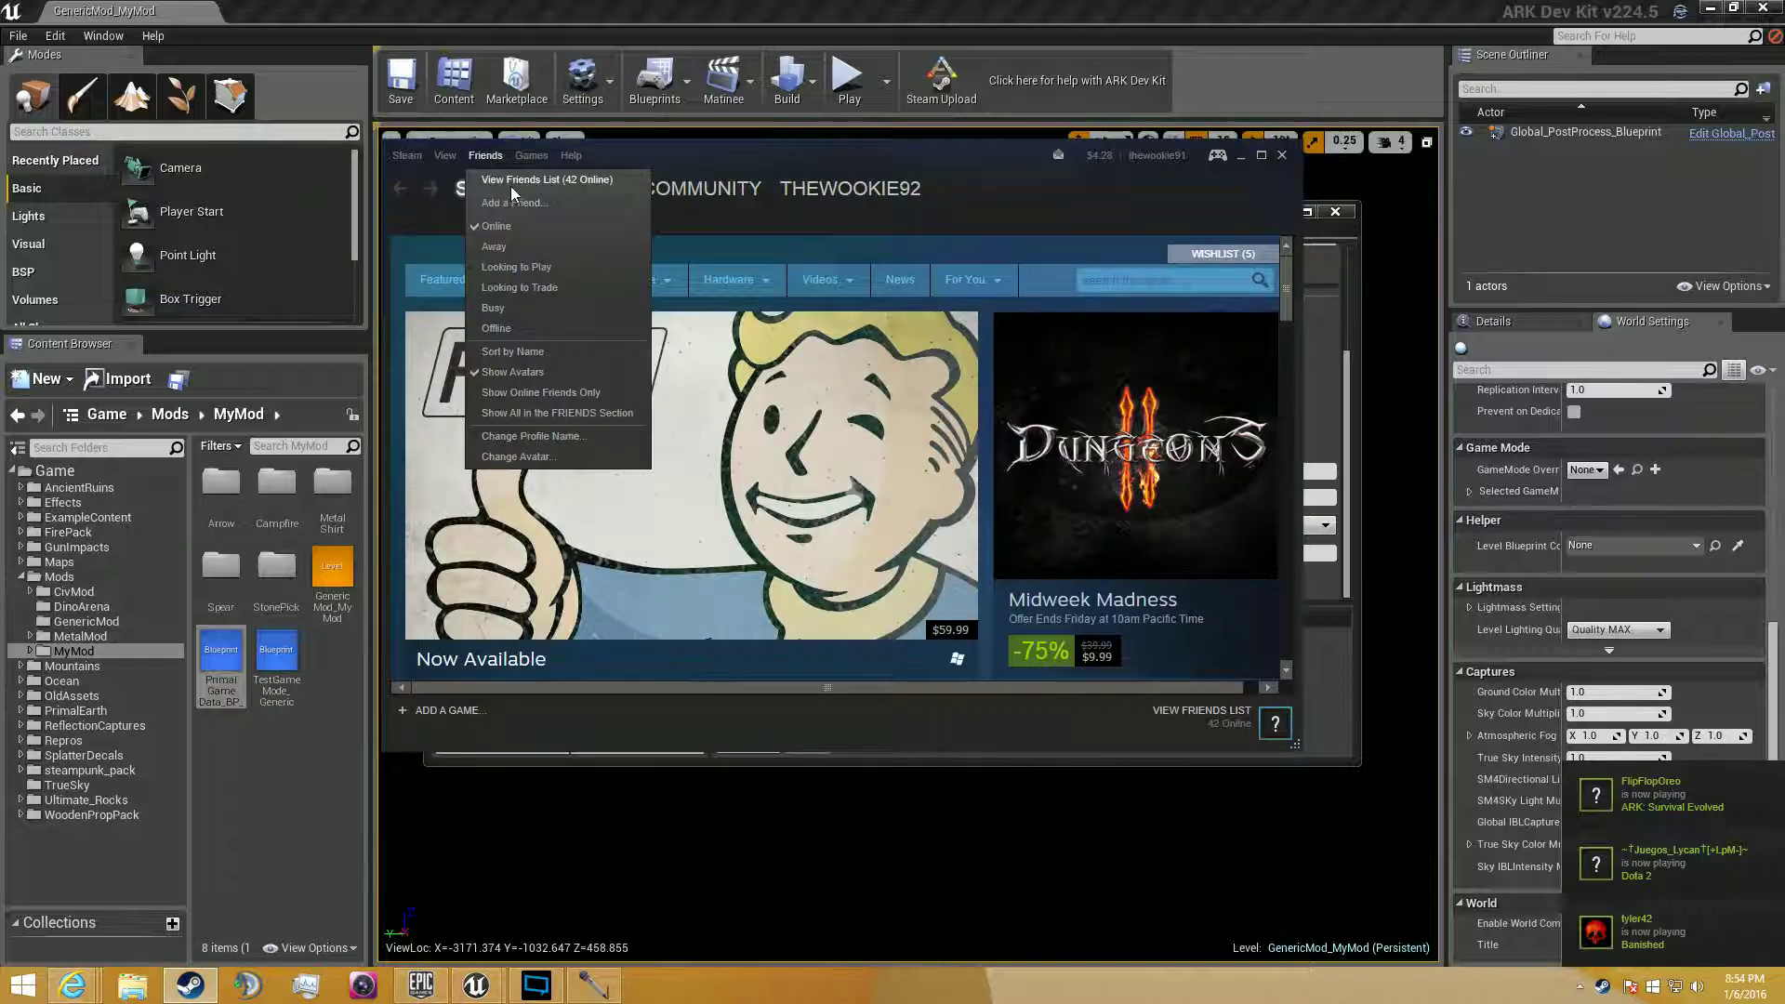
left_click(1201, 108)
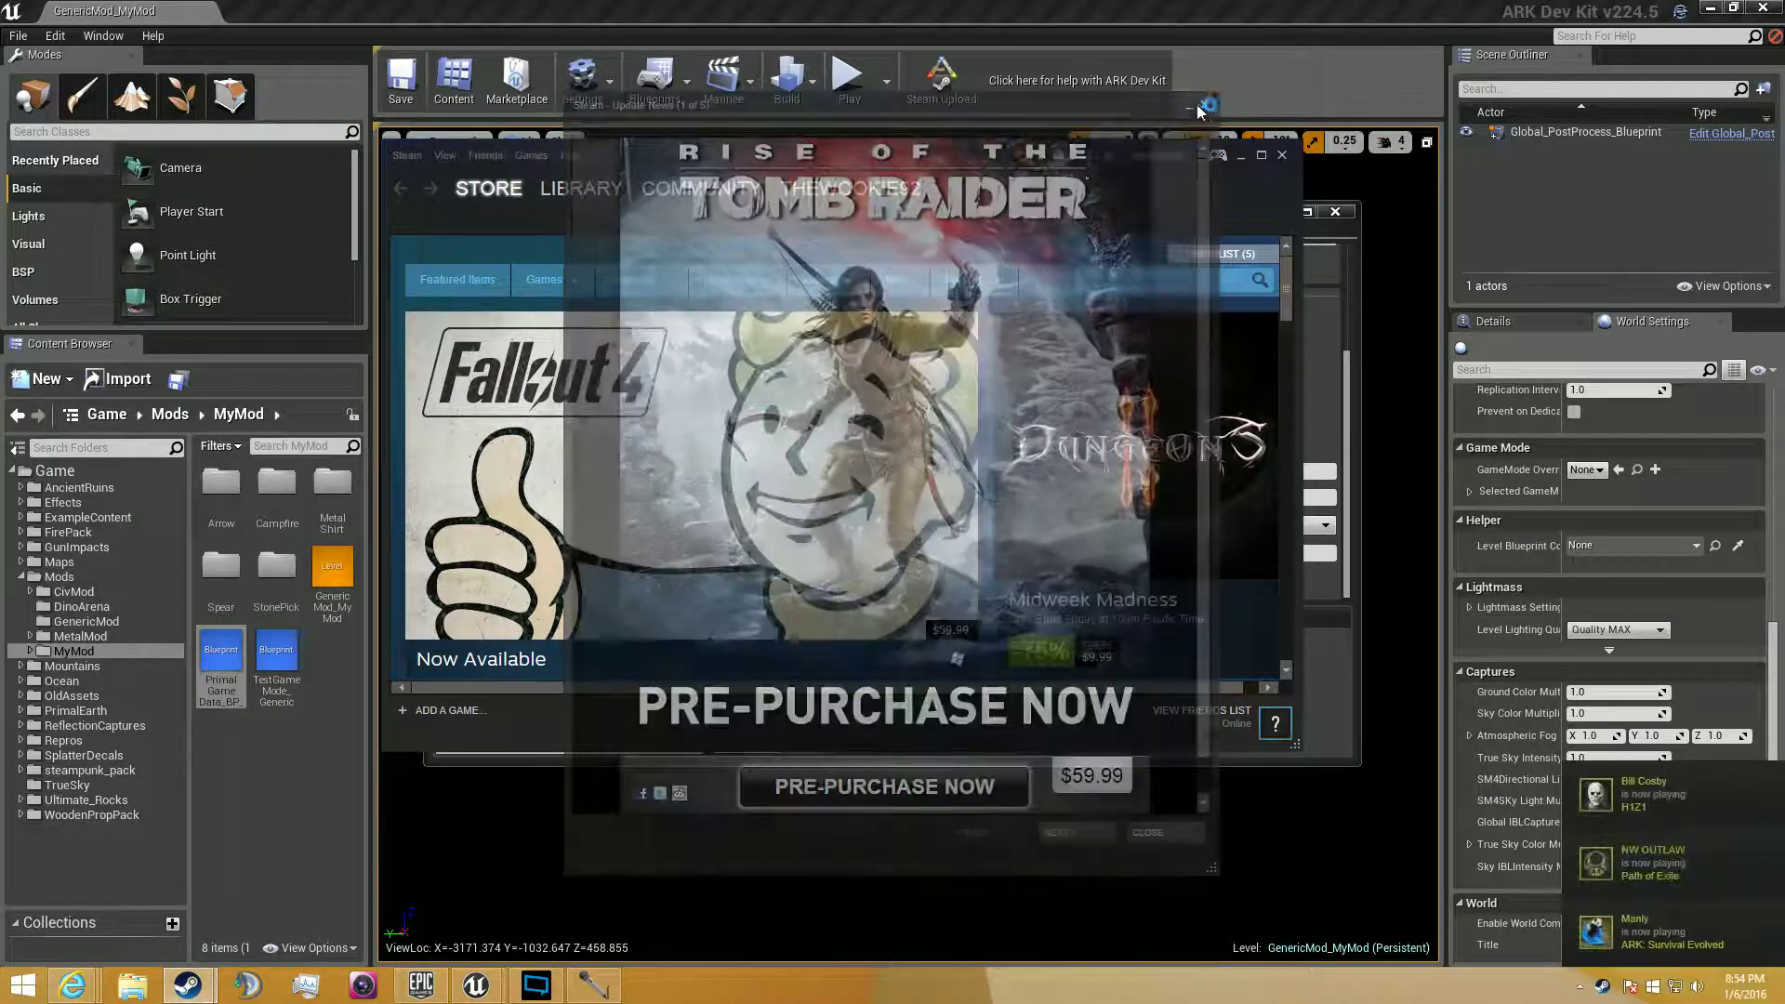
left_click(485, 156)
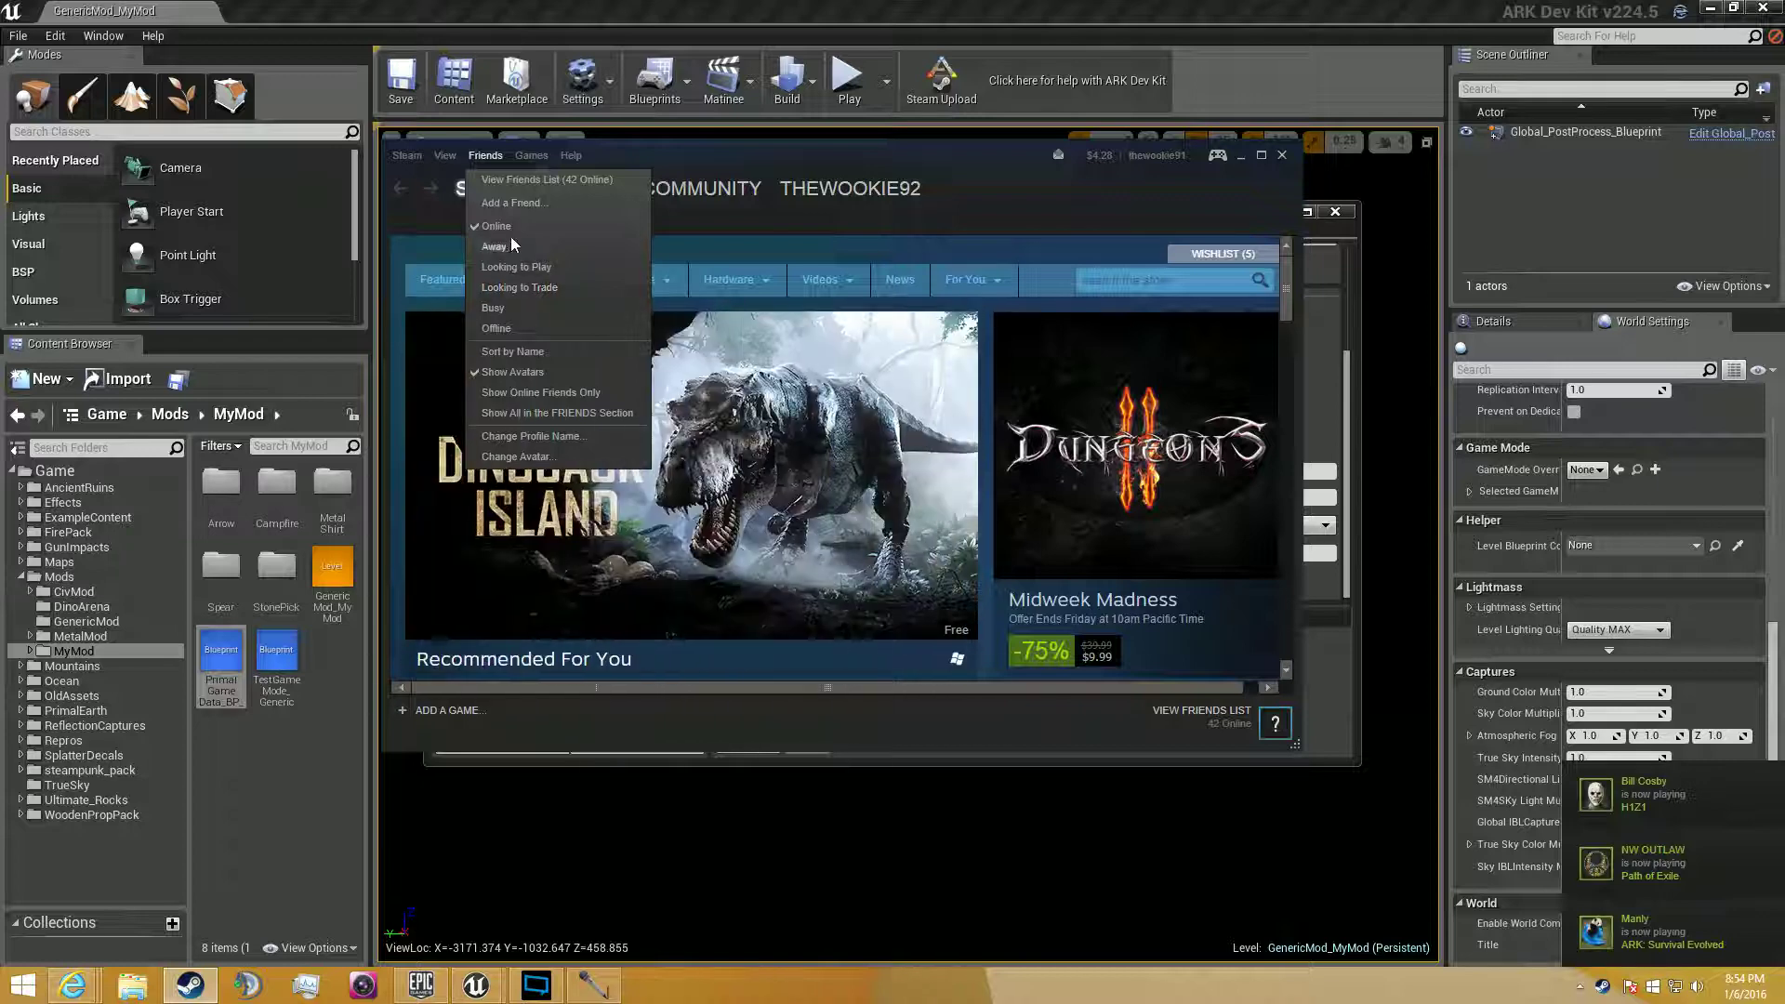
left_click(527, 315)
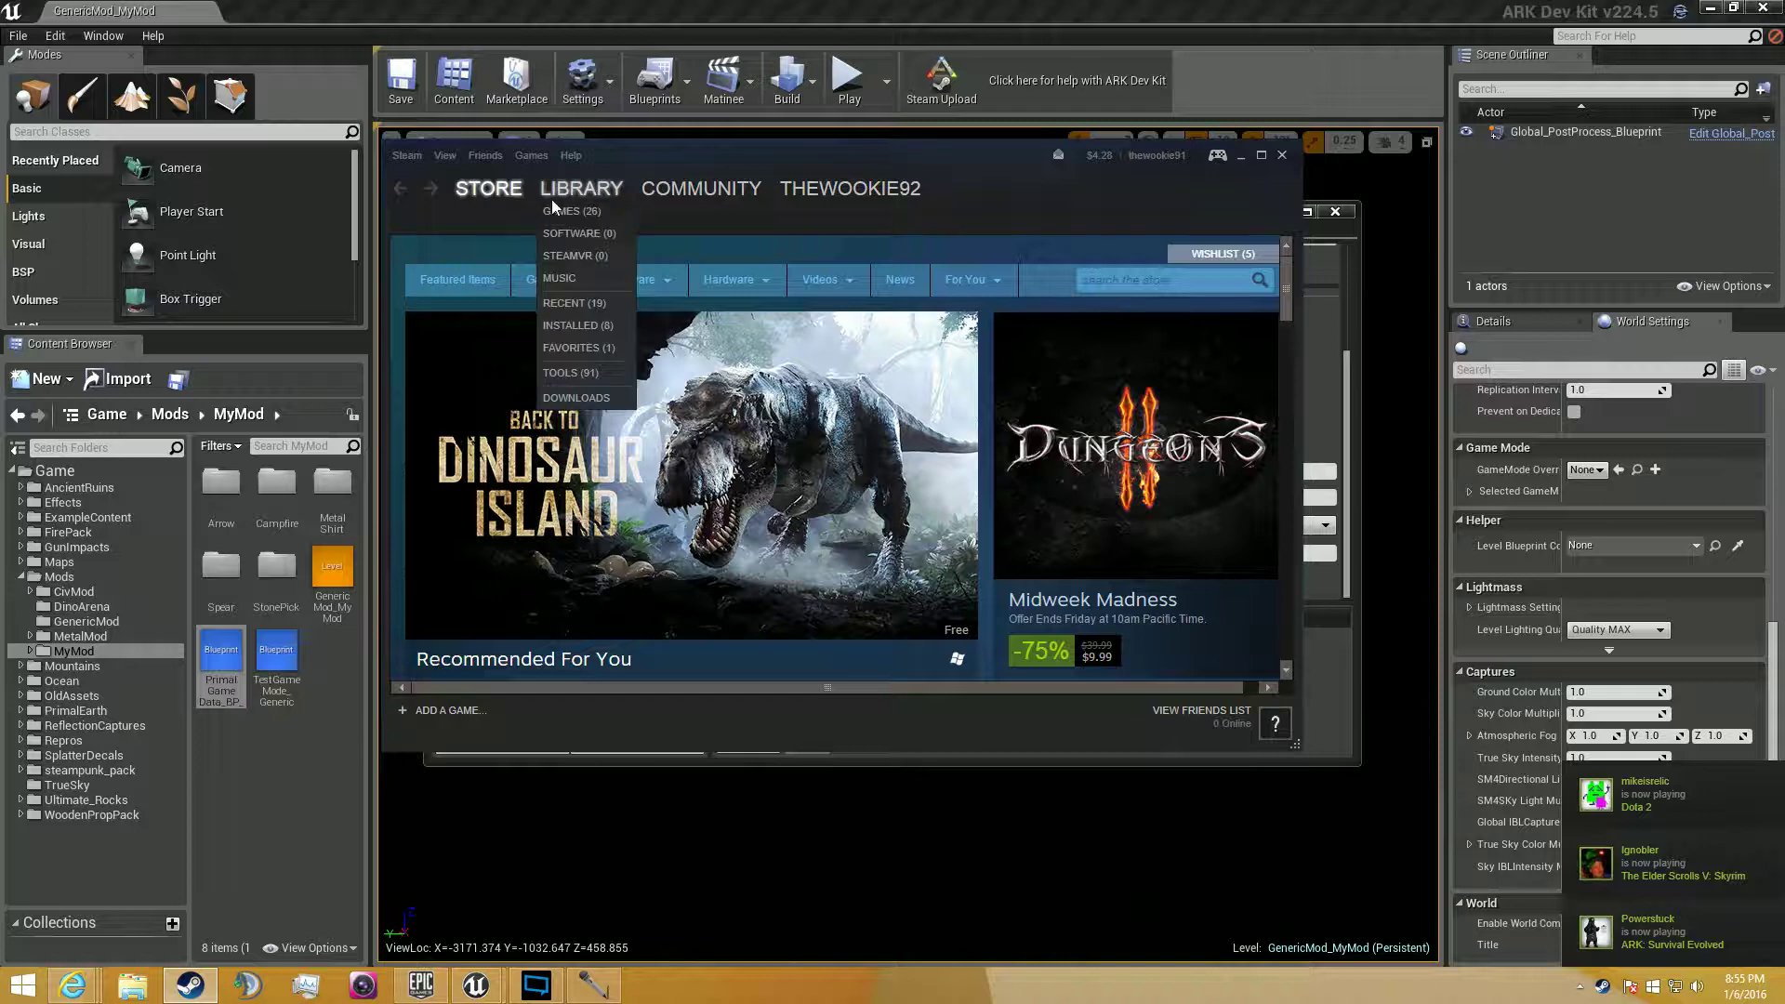
Open the ARK: Survival Evolved Workshop from the Steam library and list all popular items.
left_click(552, 201)
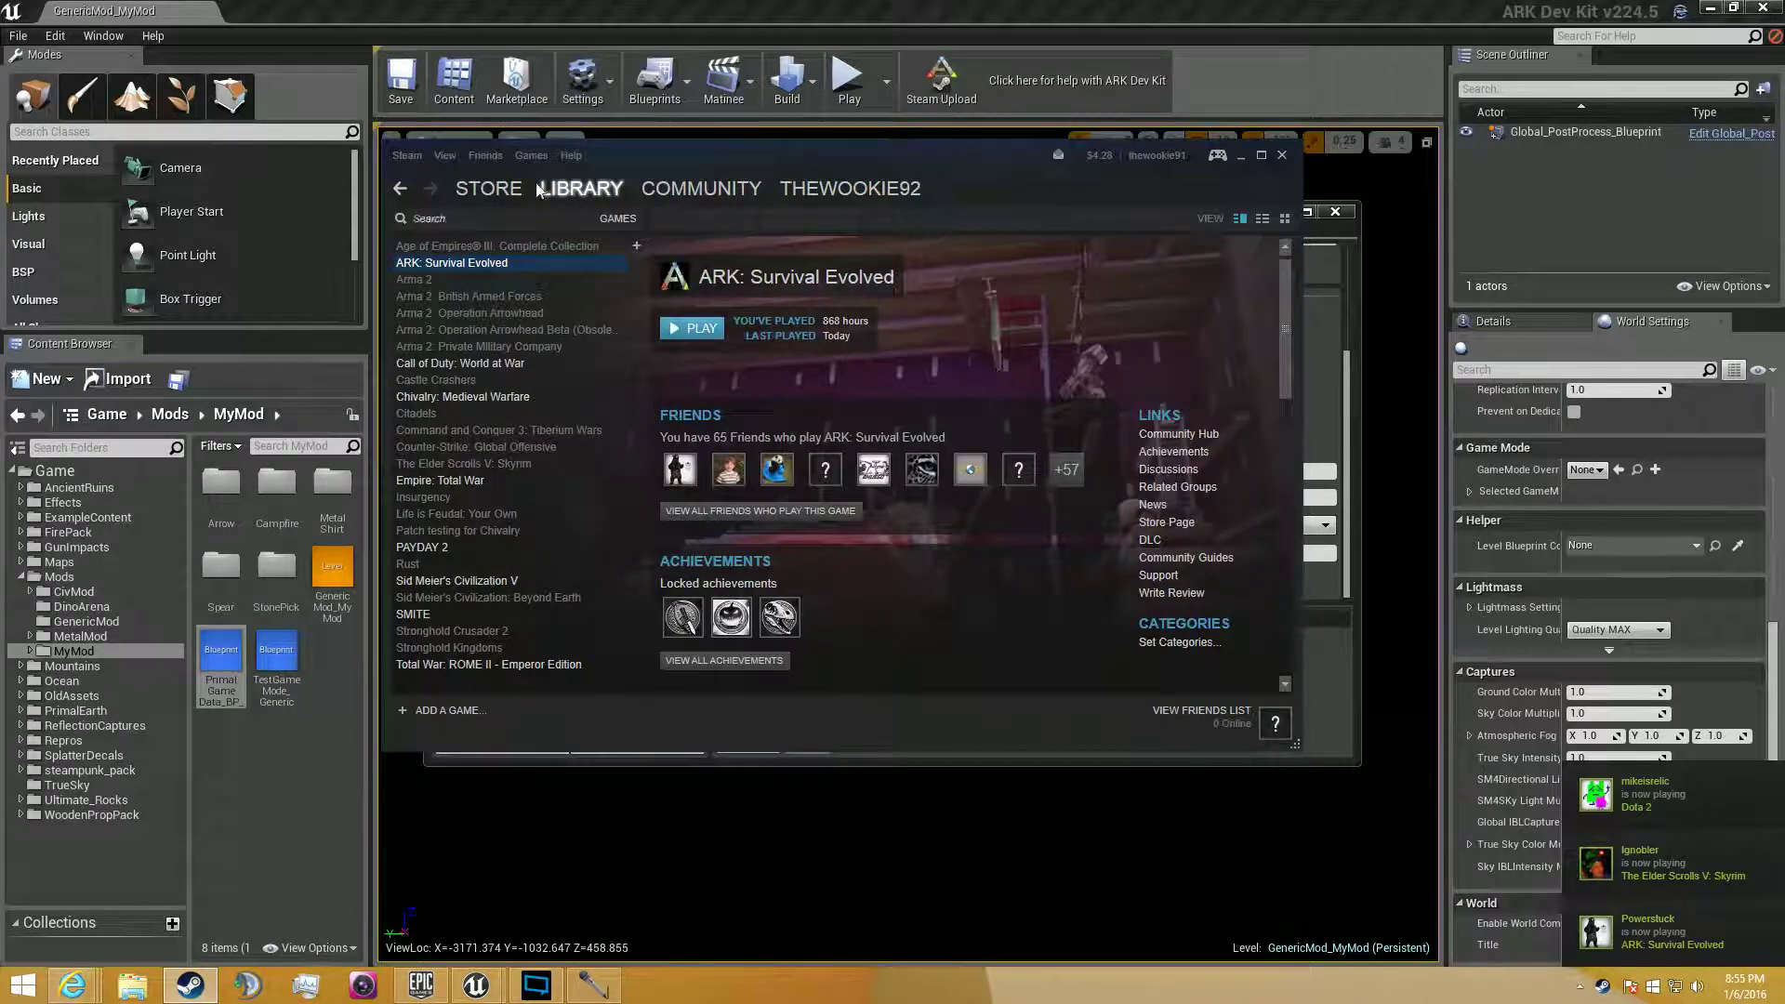
scroll(822, 521, "down", 5)
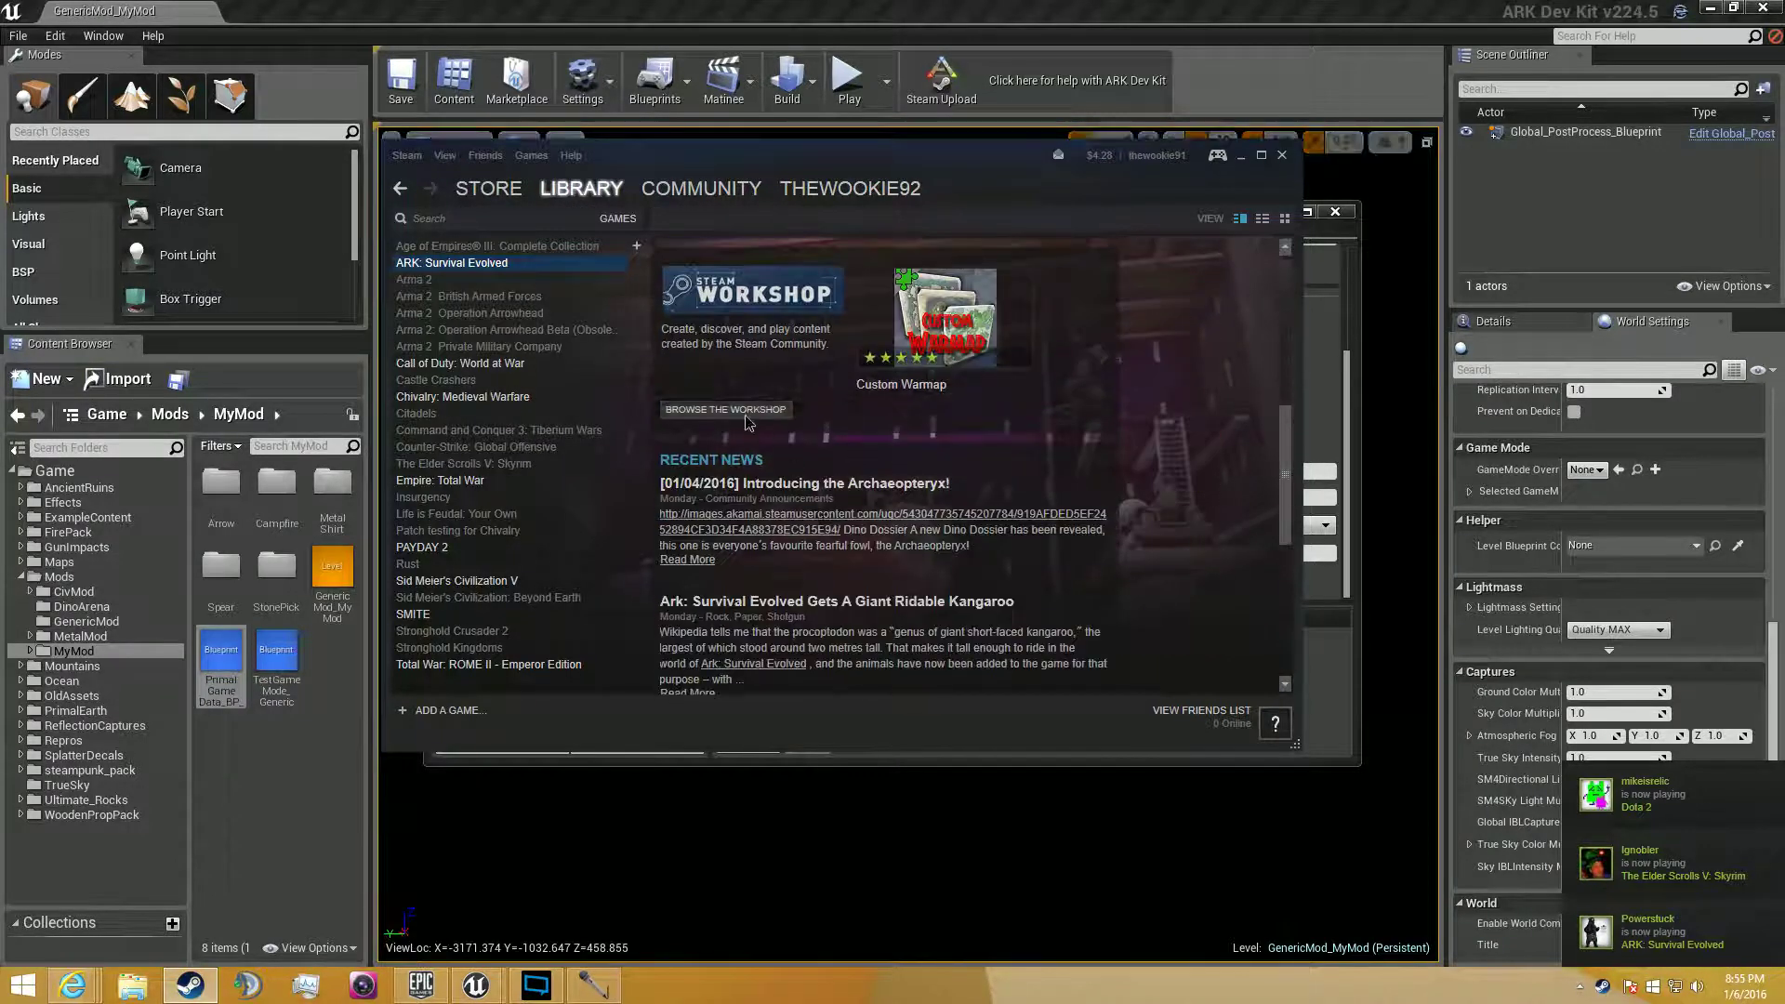
left_click(744, 411)
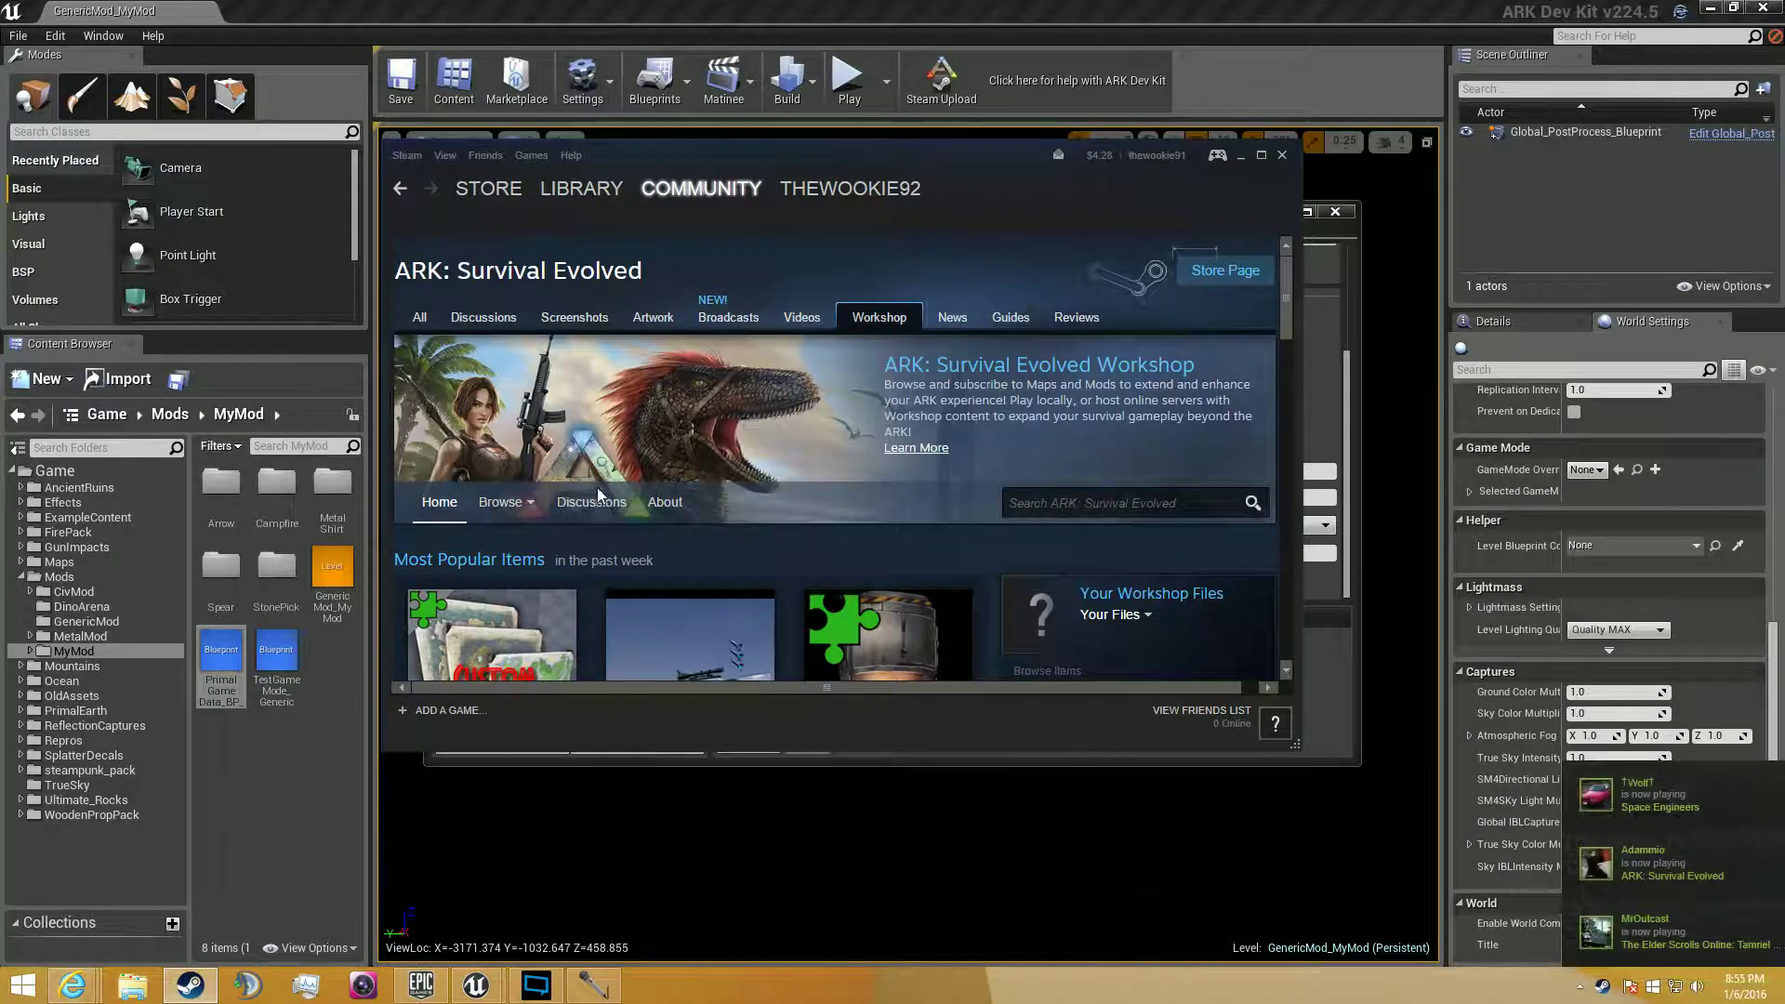
scroll(567, 511, "down", 2)
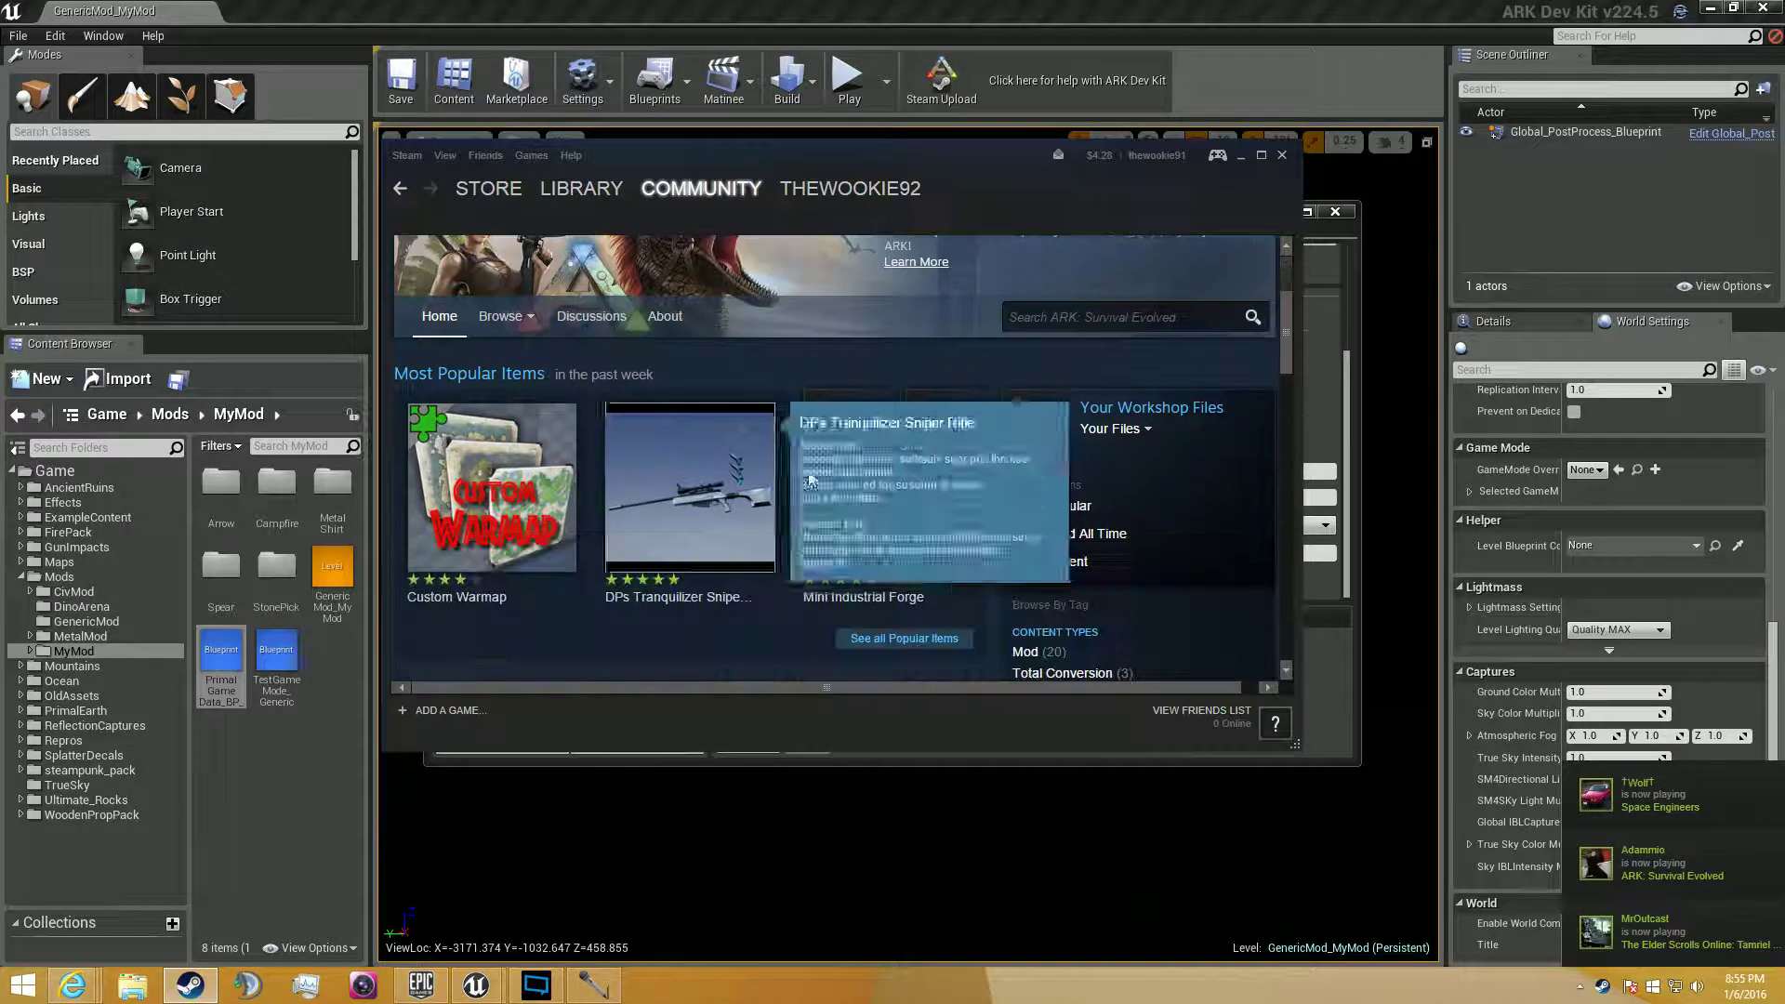
left_click(949, 641)
scroll(837, 465, "down", 3)
Sort the ARK Workshop items by Most Recent.
left_click(908, 356)
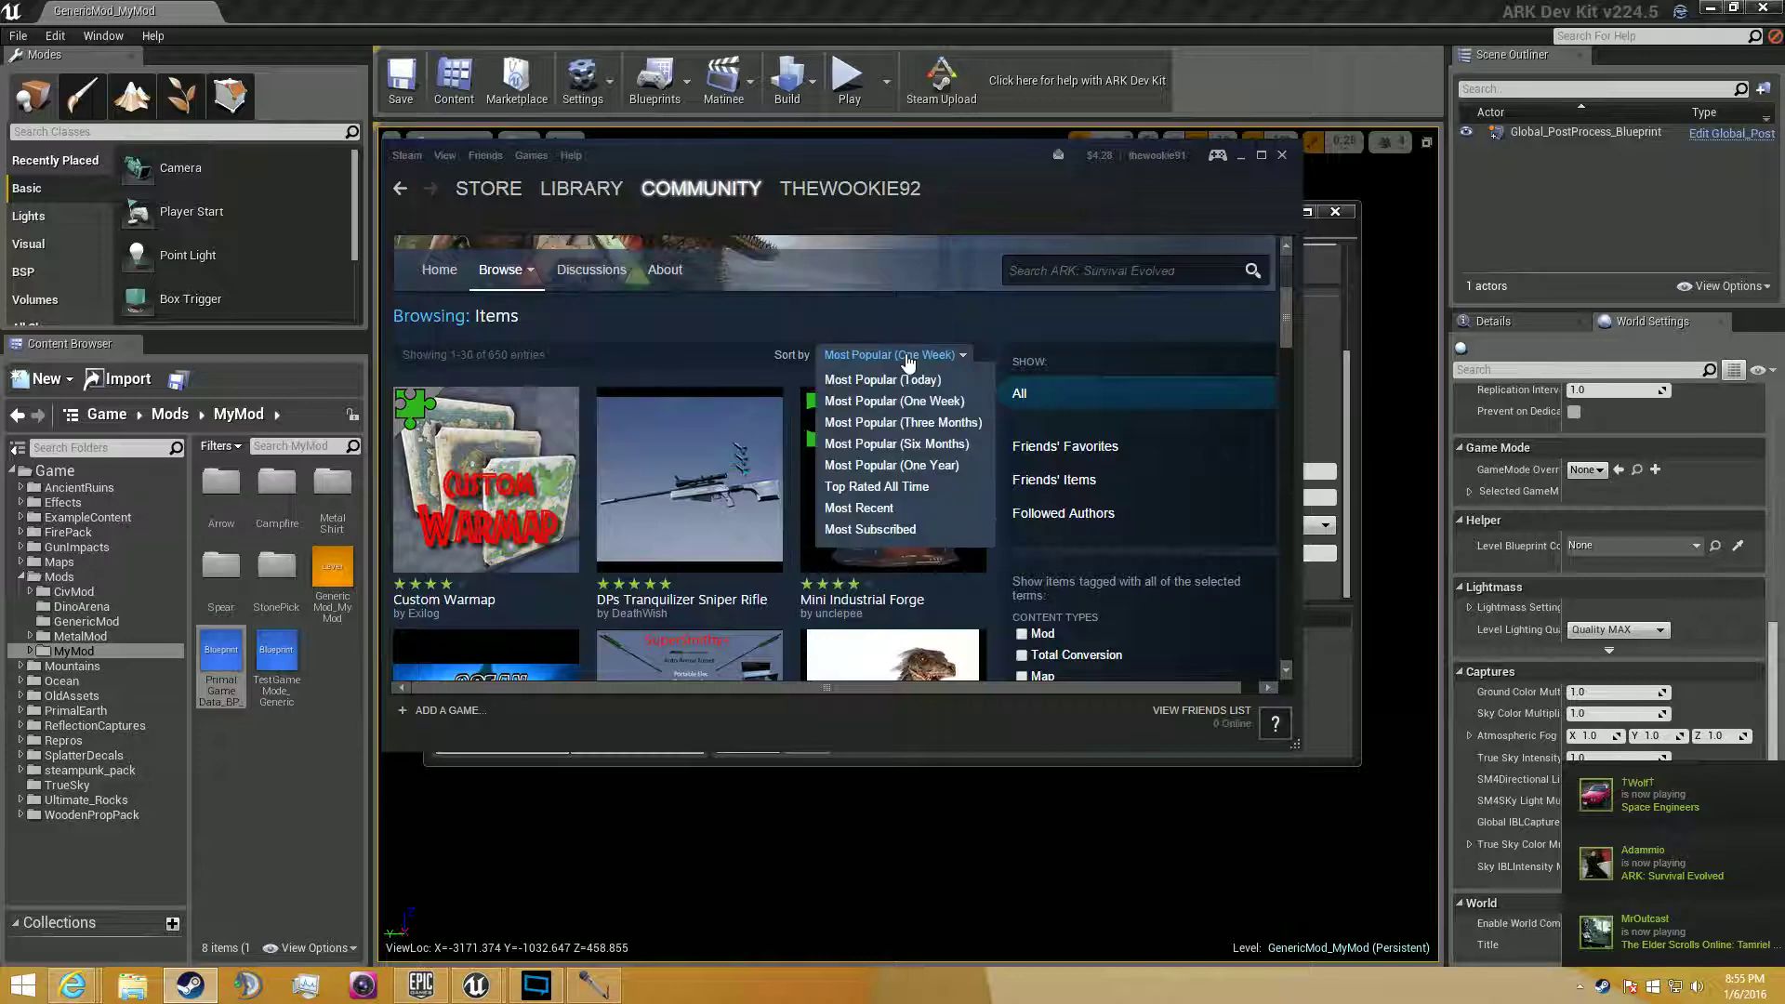
left_click(893, 582)
scroll(915, 642, "down", 2)
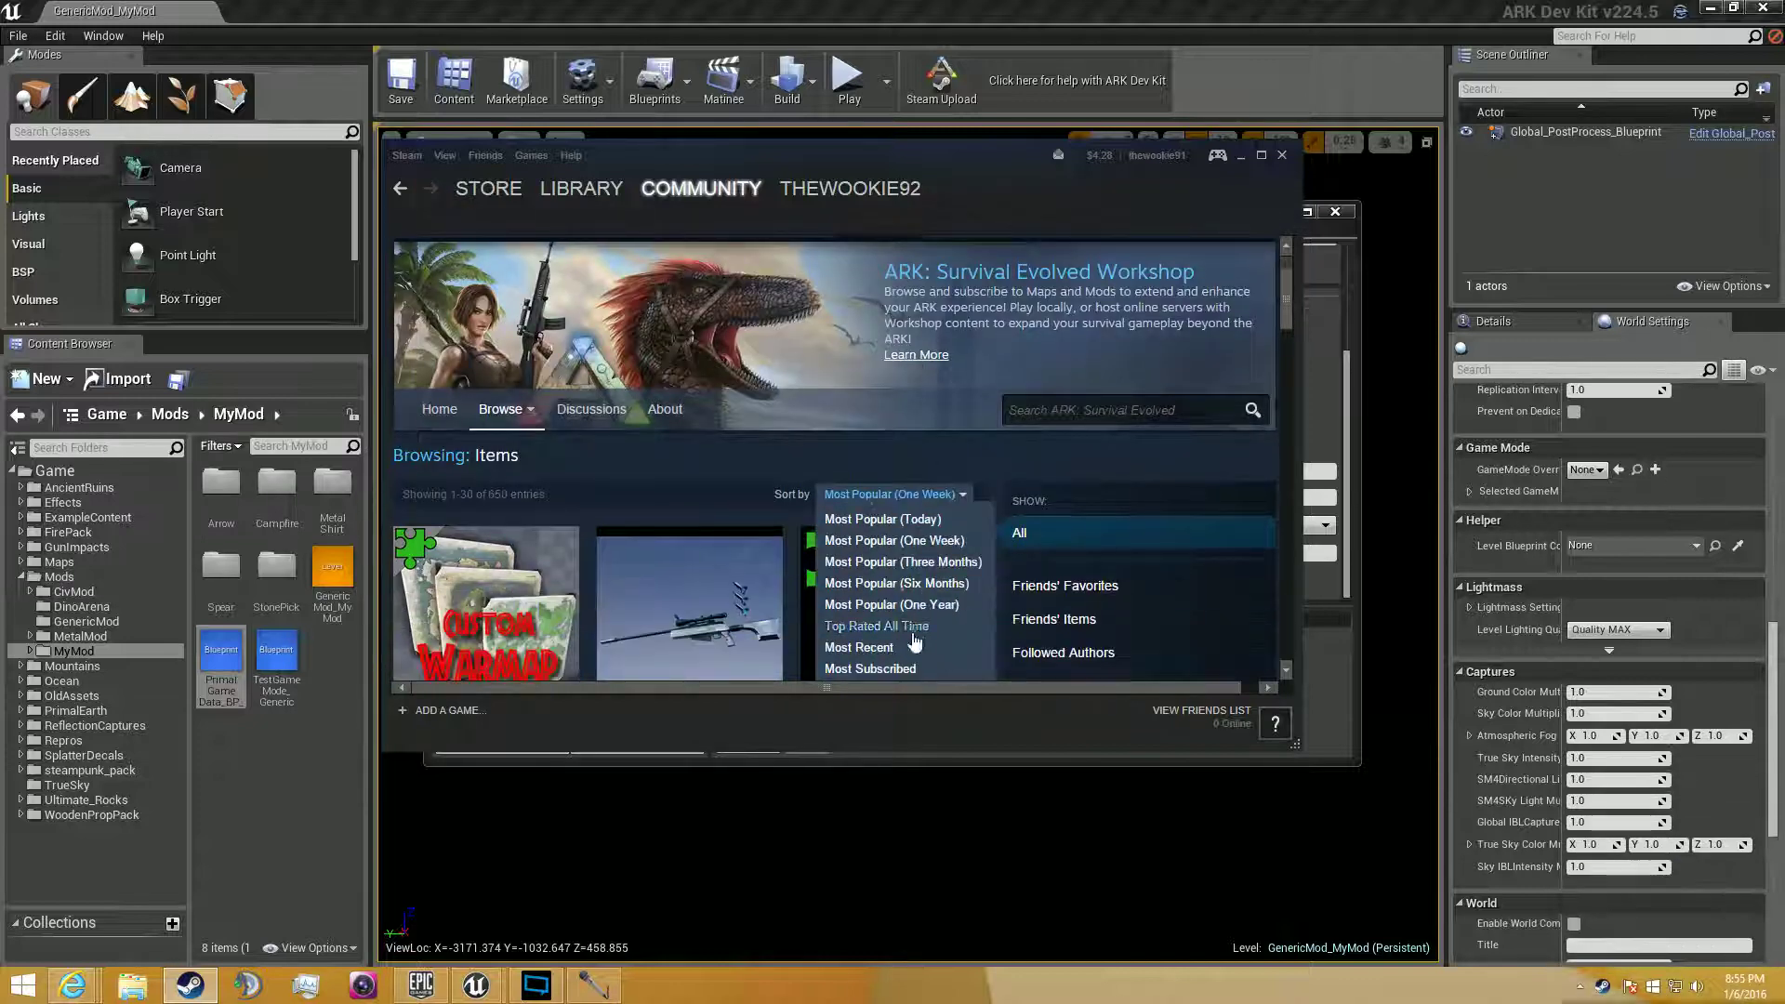
left_click(914, 645)
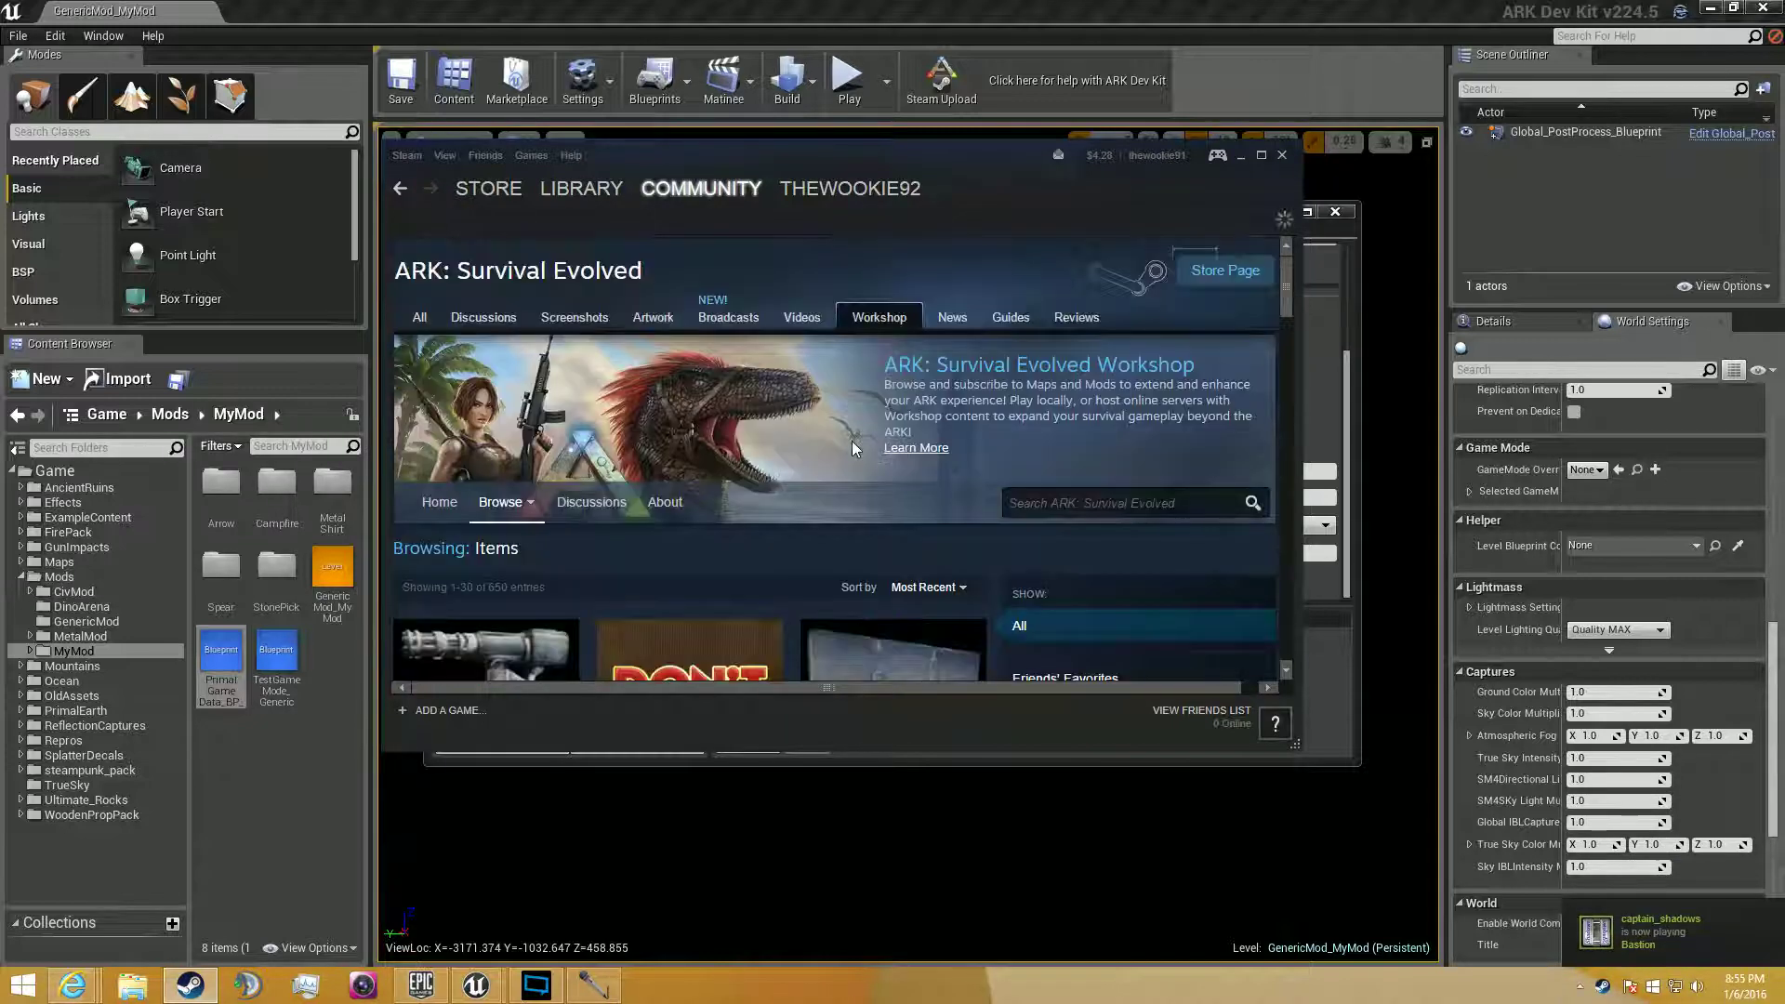
scroll(851, 440, "down", 3)
scroll(1019, 394, "down", 3)
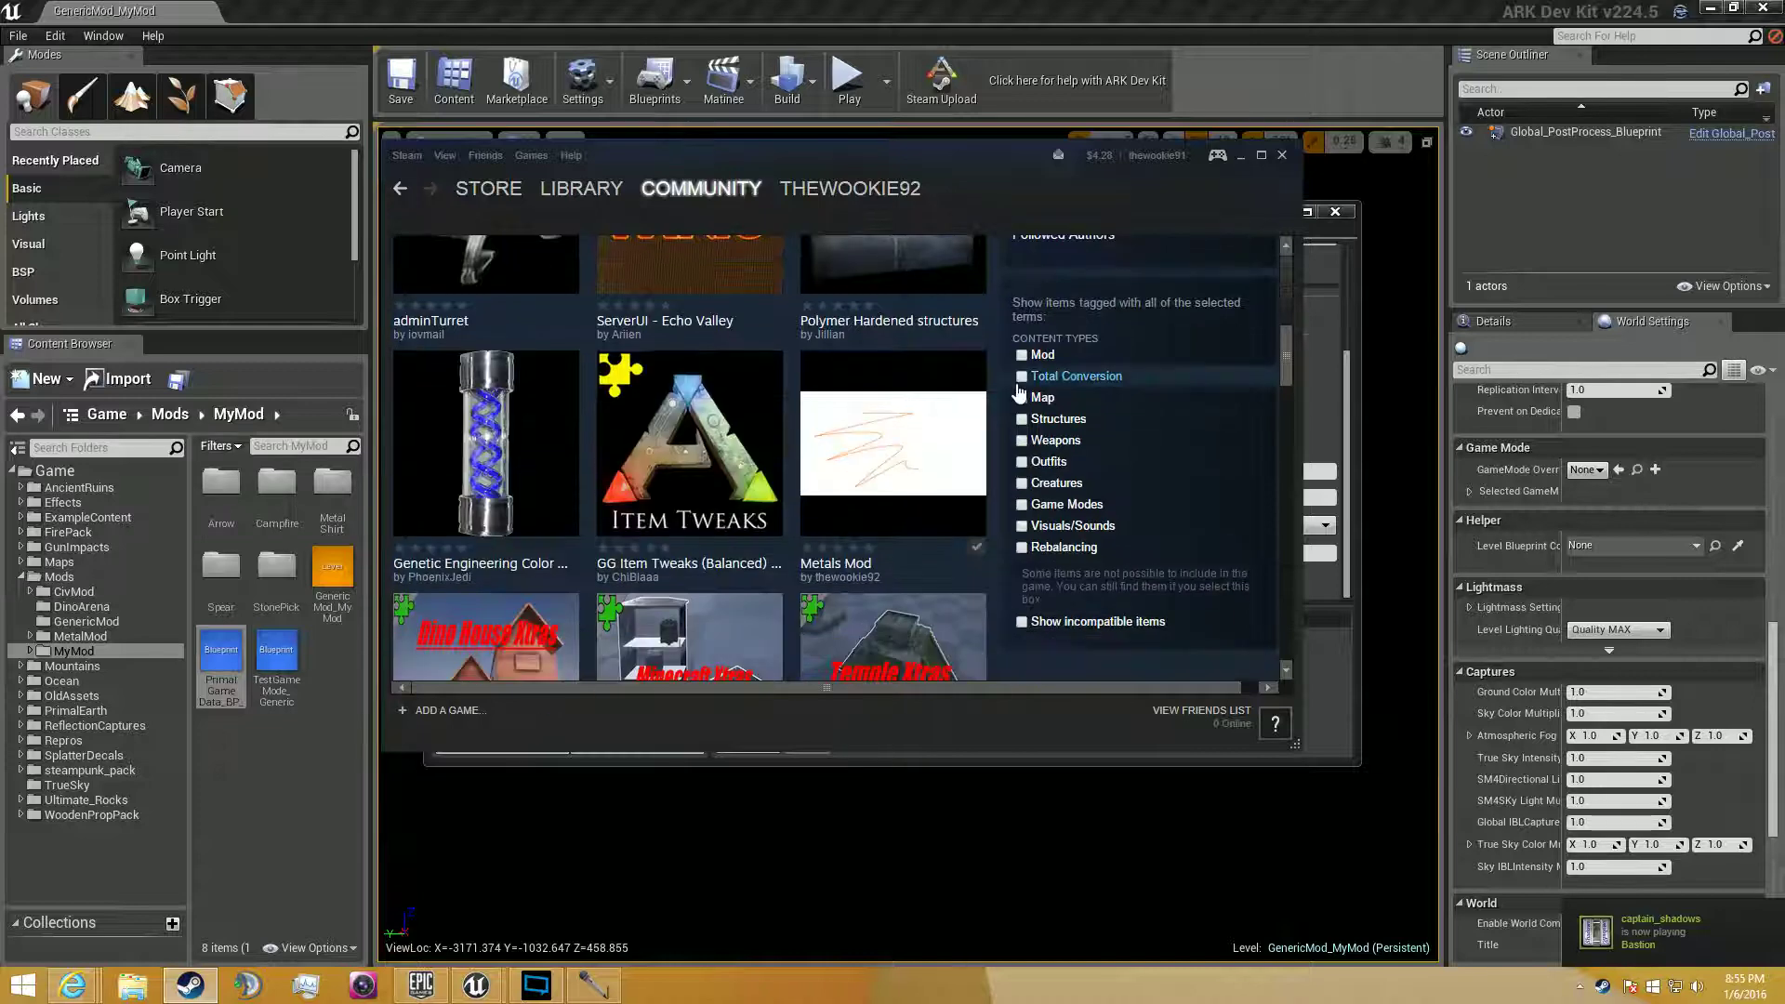
scroll(1019, 394, "up", 3)
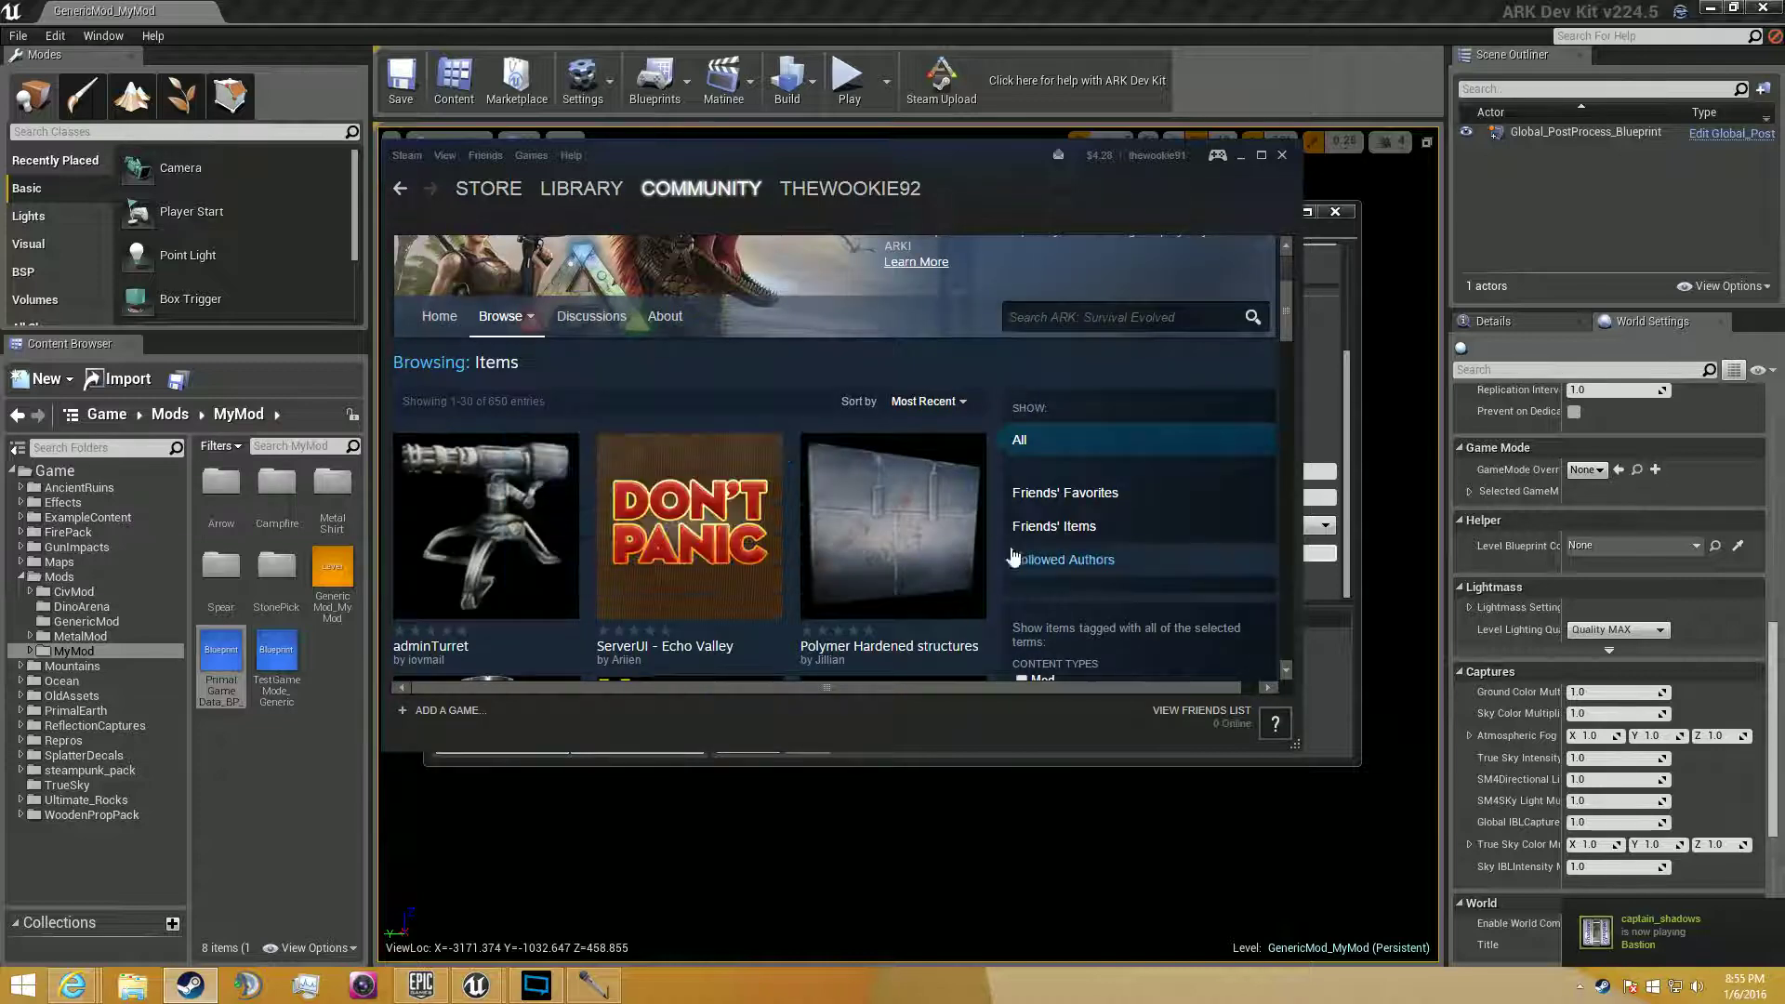
scroll(489, 394, "up", 3)
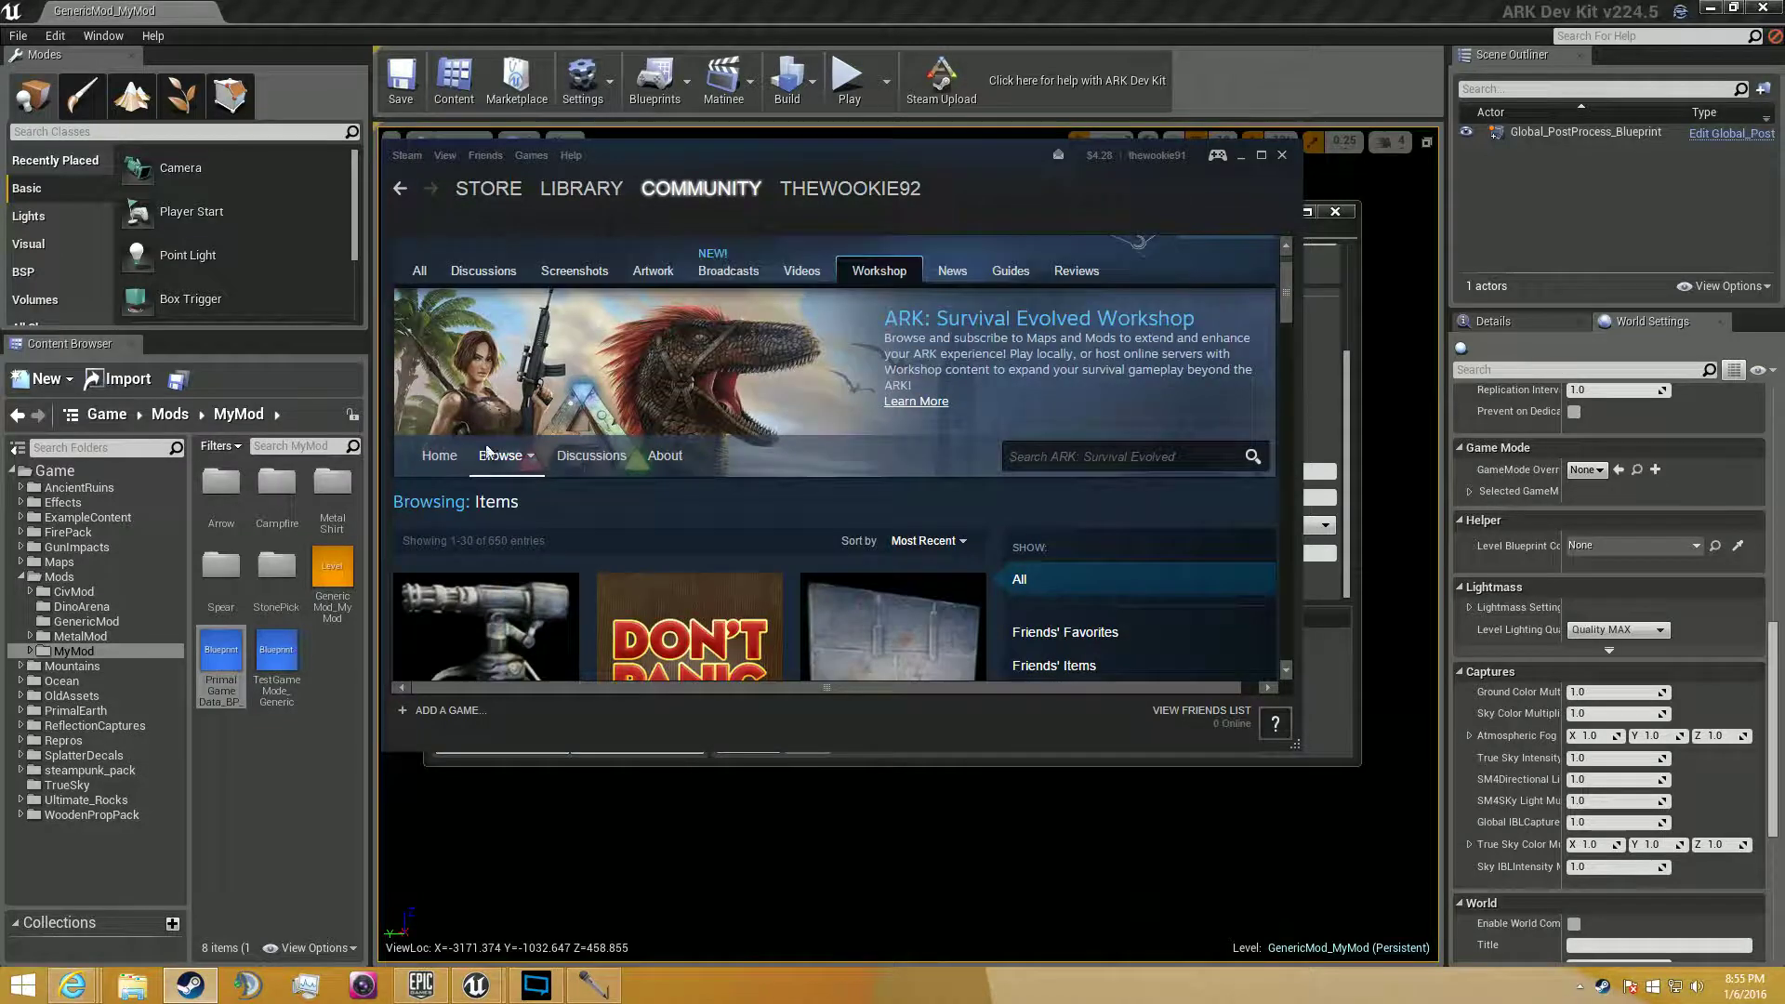
Return to the ARK Workshop home and filter items to the Mod tag.
left_click(438, 457)
scroll(1034, 499, "down", 5)
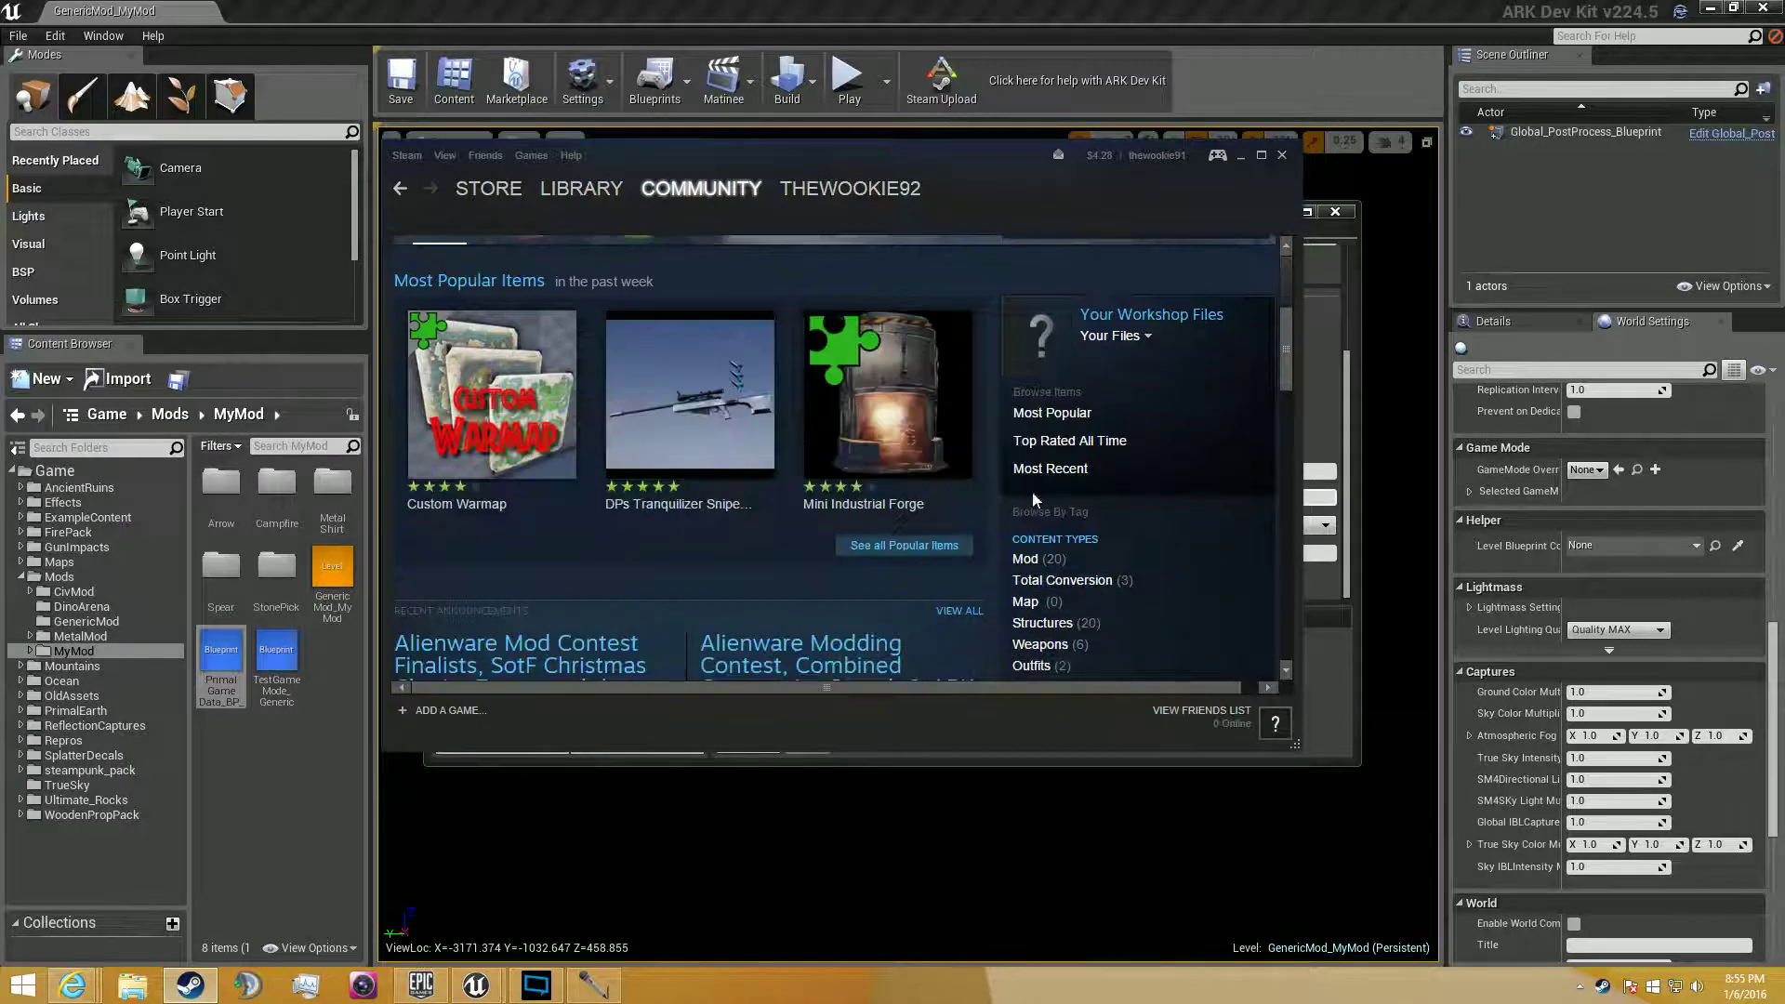
scroll(1035, 499, "down", 2)
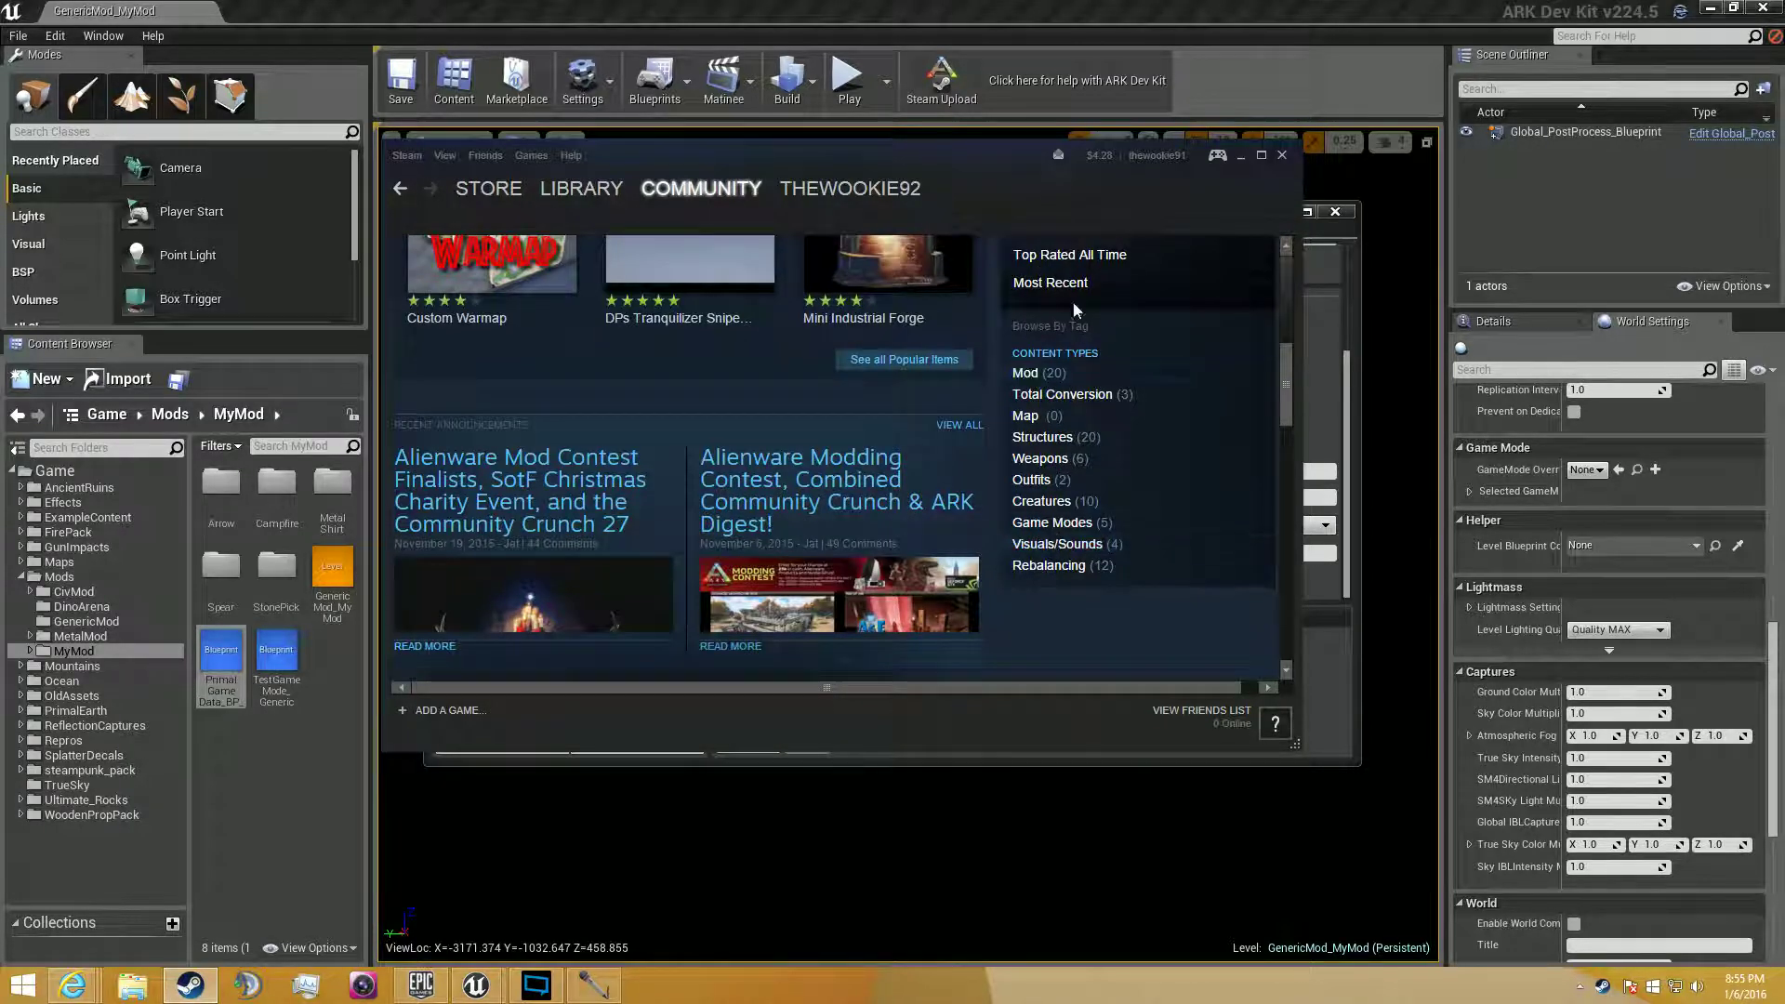
left_click(1024, 373)
scroll(1074, 516, "down", 2)
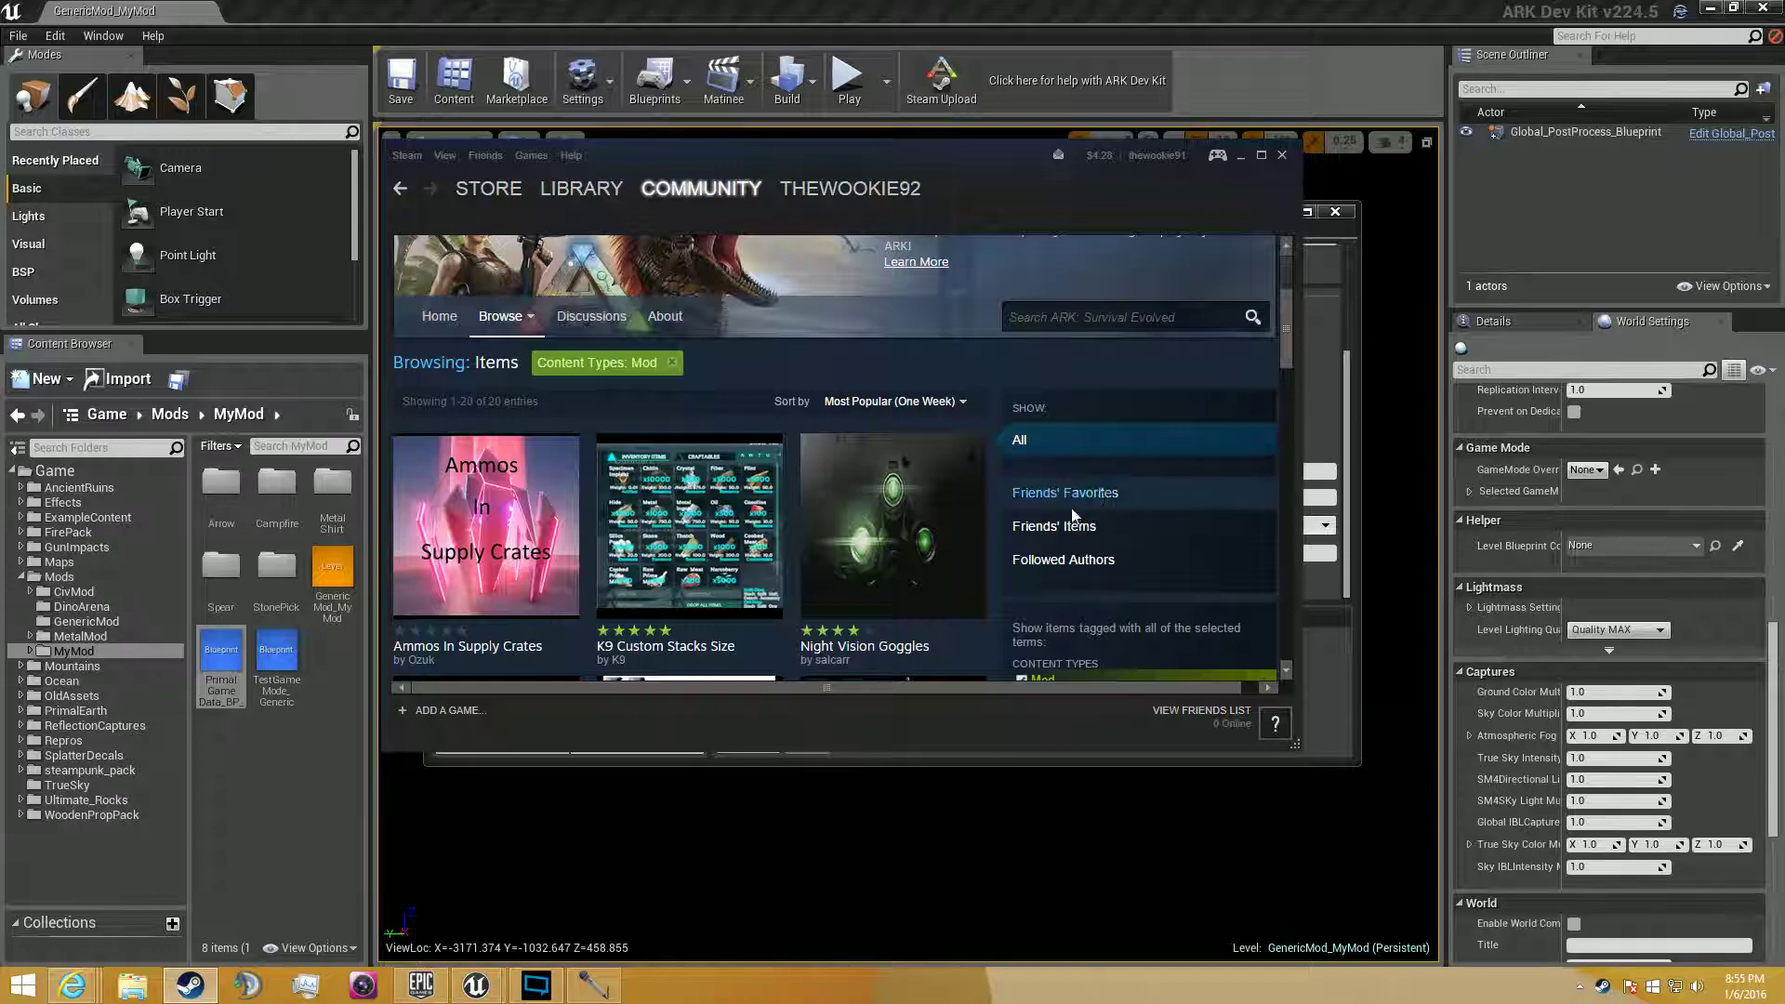
scroll(830, 398, "up", 1)
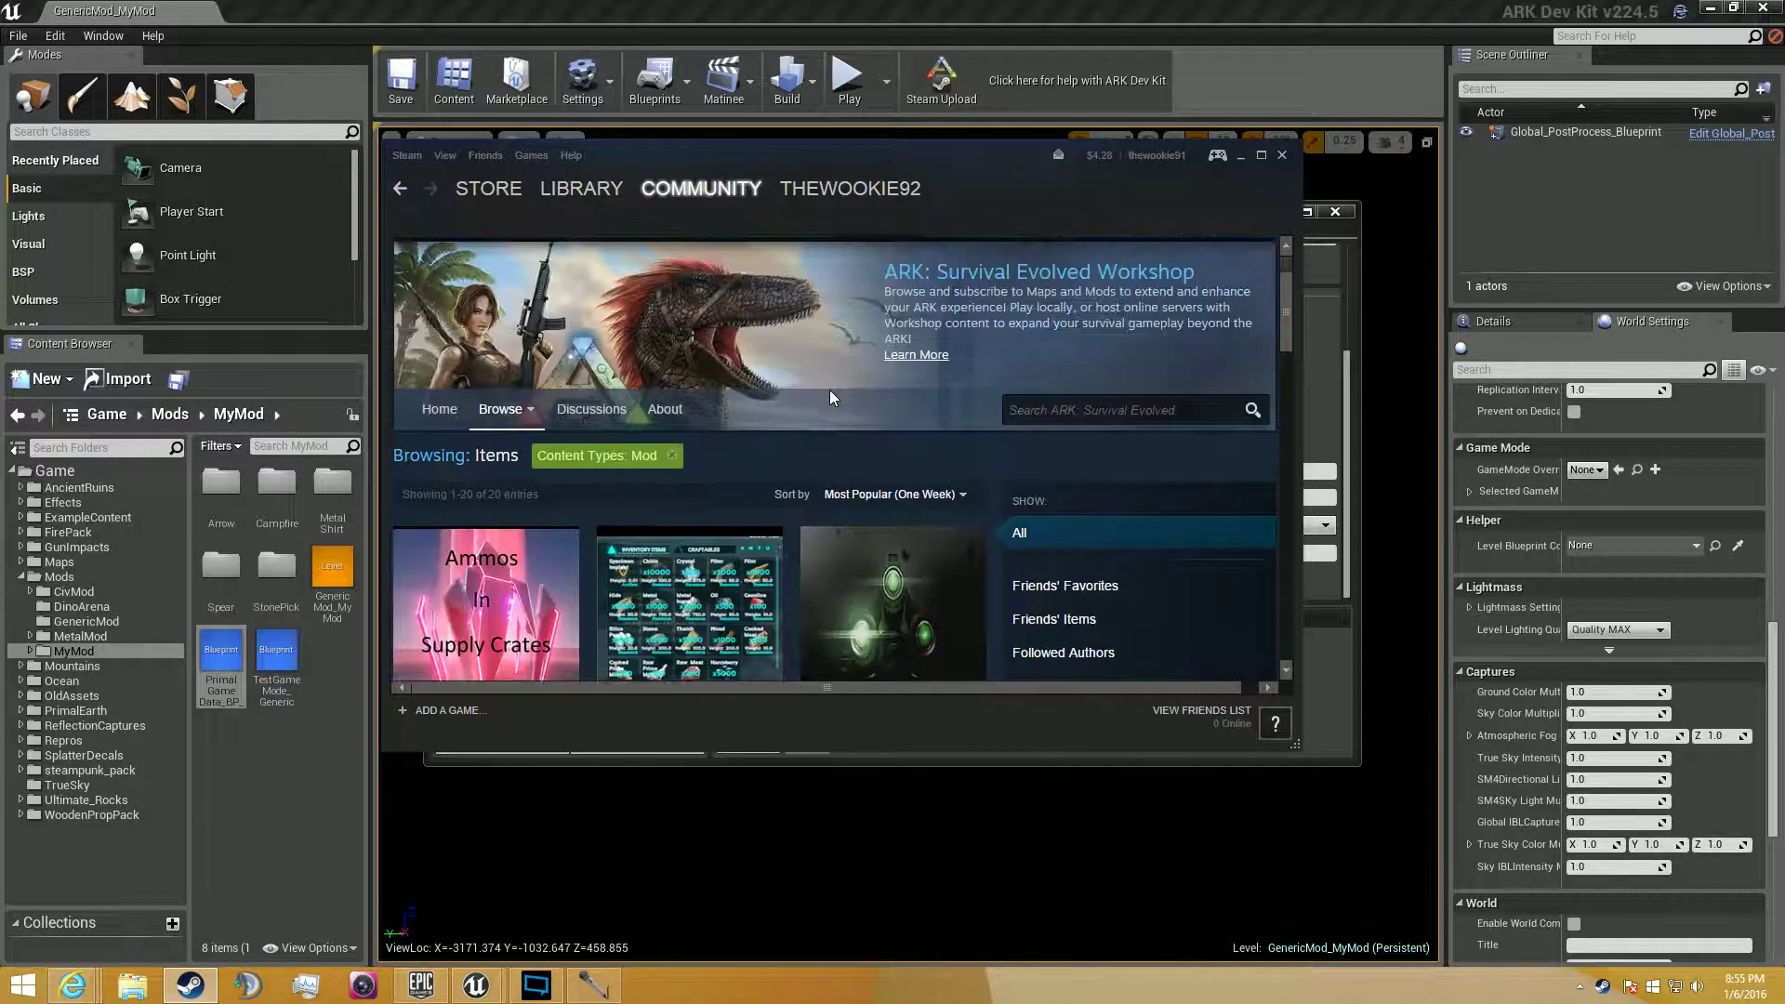
Maximize the Steam window, drop the Mod filter and sort items by Most Recent again.
left_click(1260, 156)
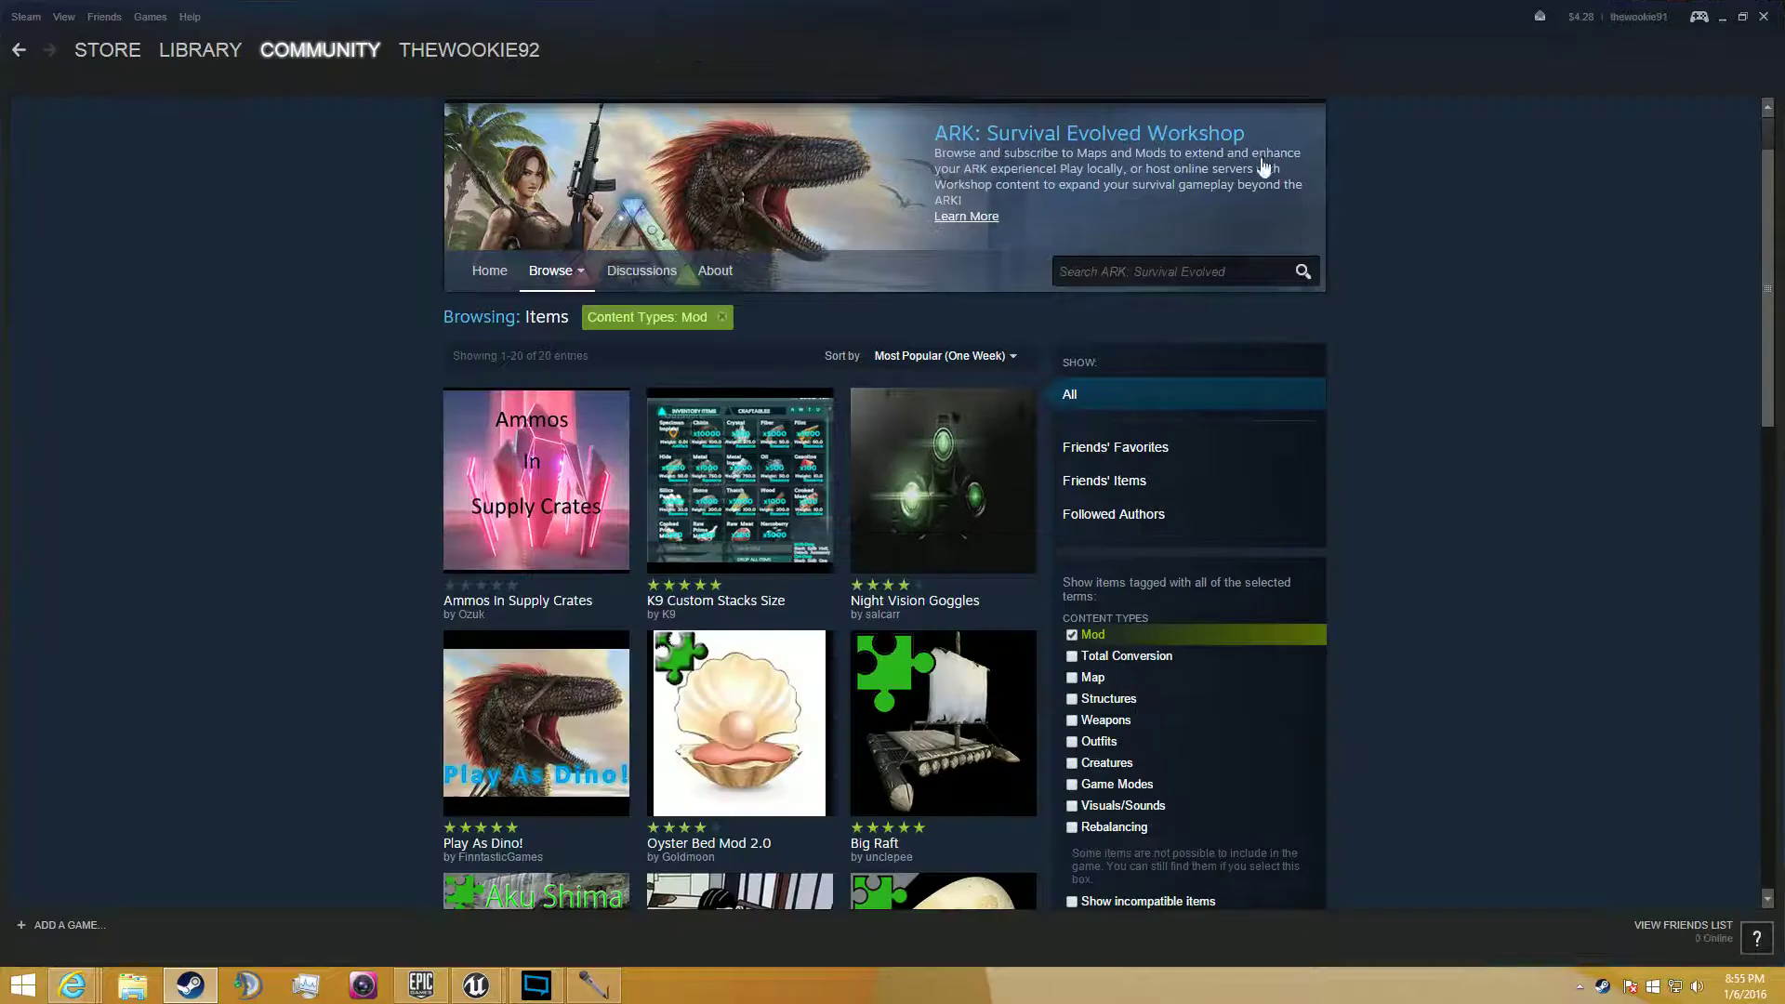
left_click(722, 318)
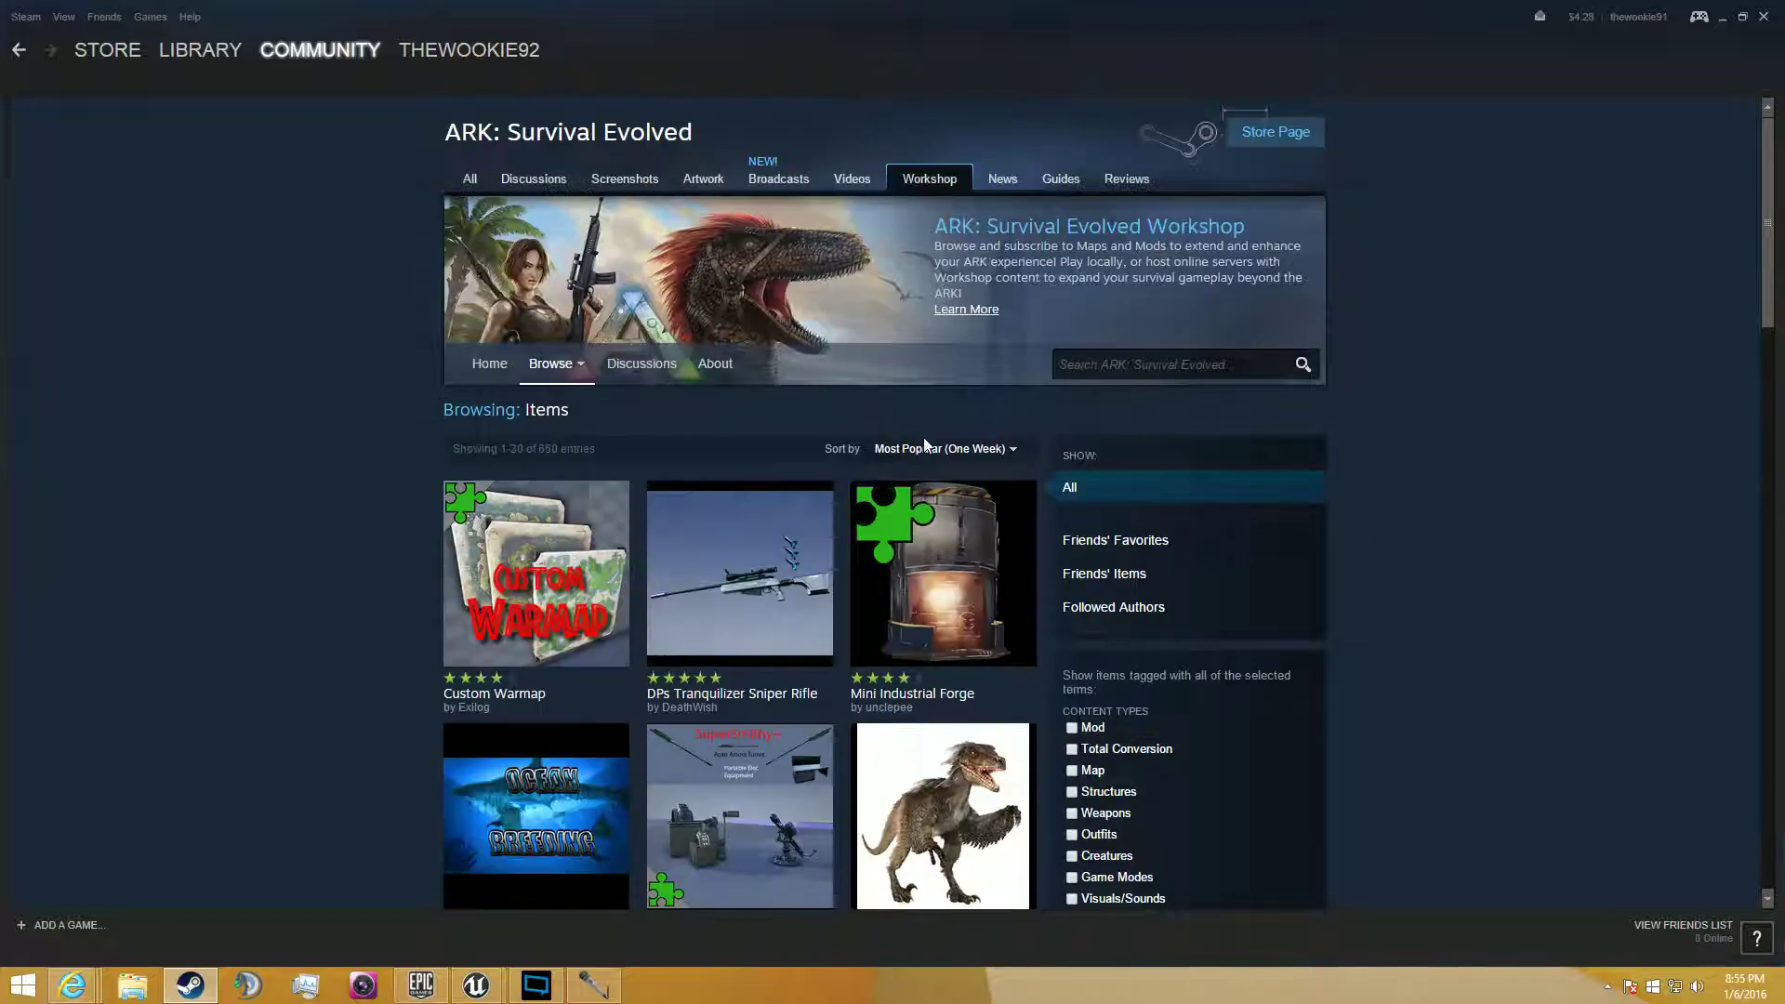
left_click(925, 448)
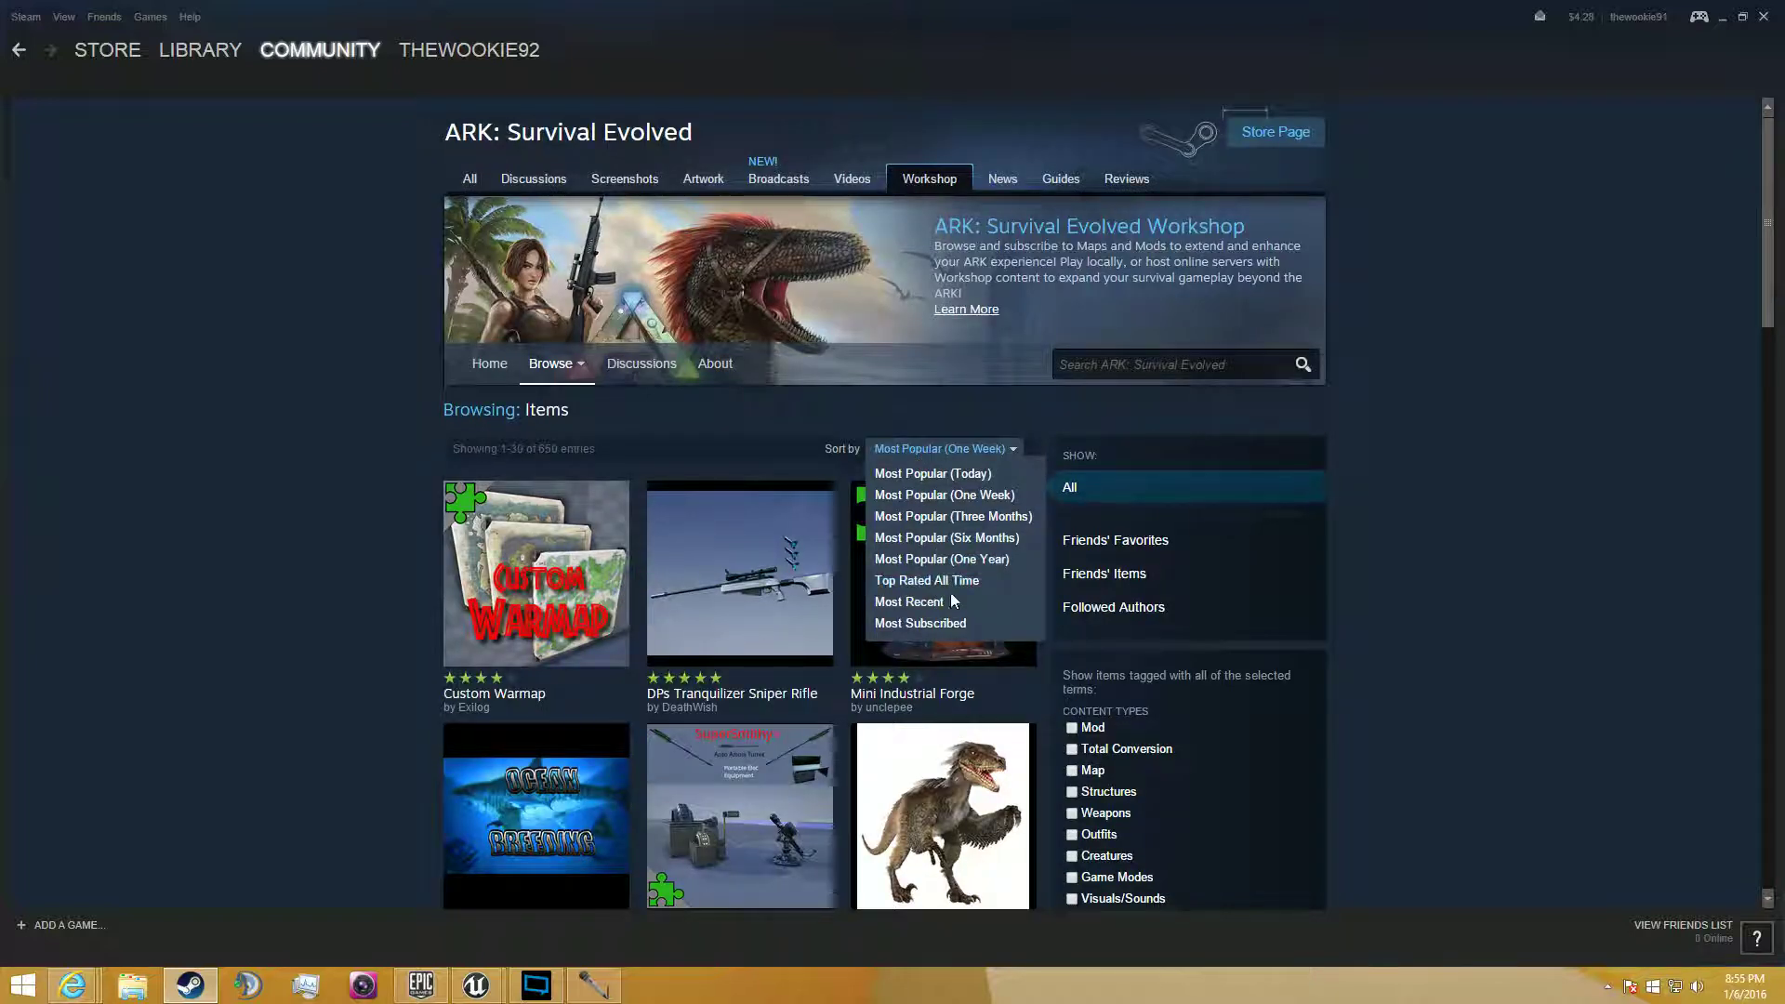
left_click(948, 625)
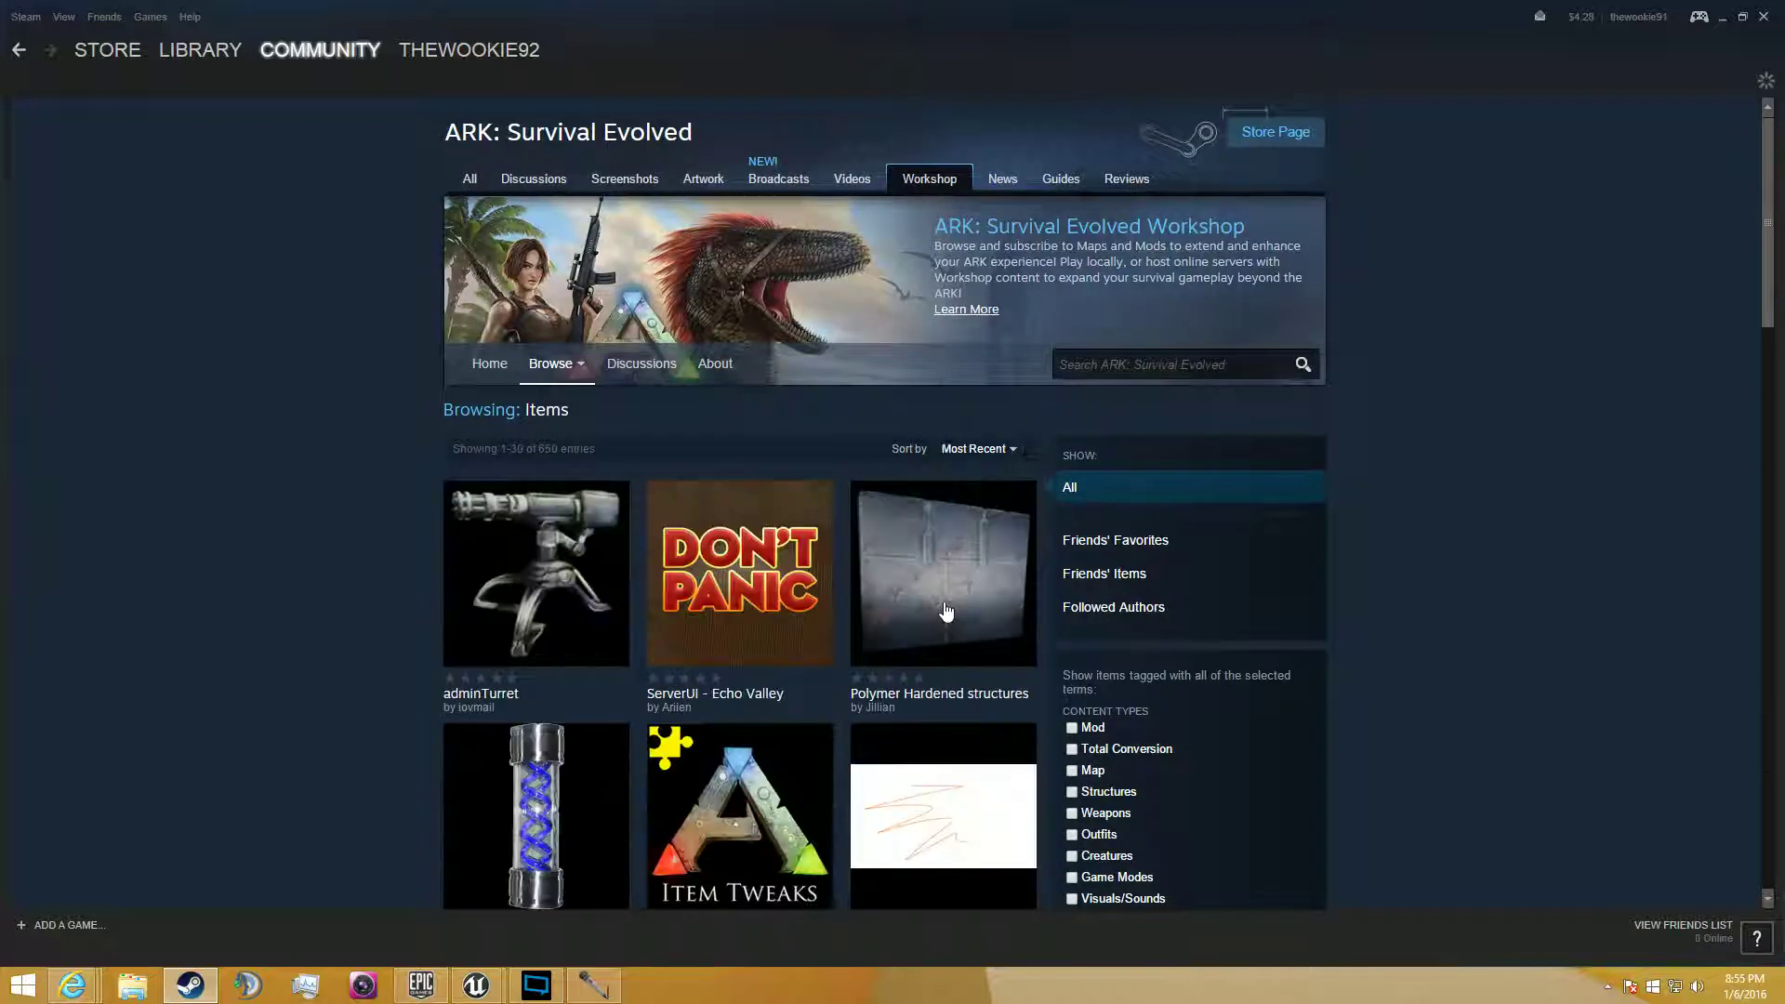
scroll(991, 422, "down", 3)
scroll(1112, 427, "down", 20)
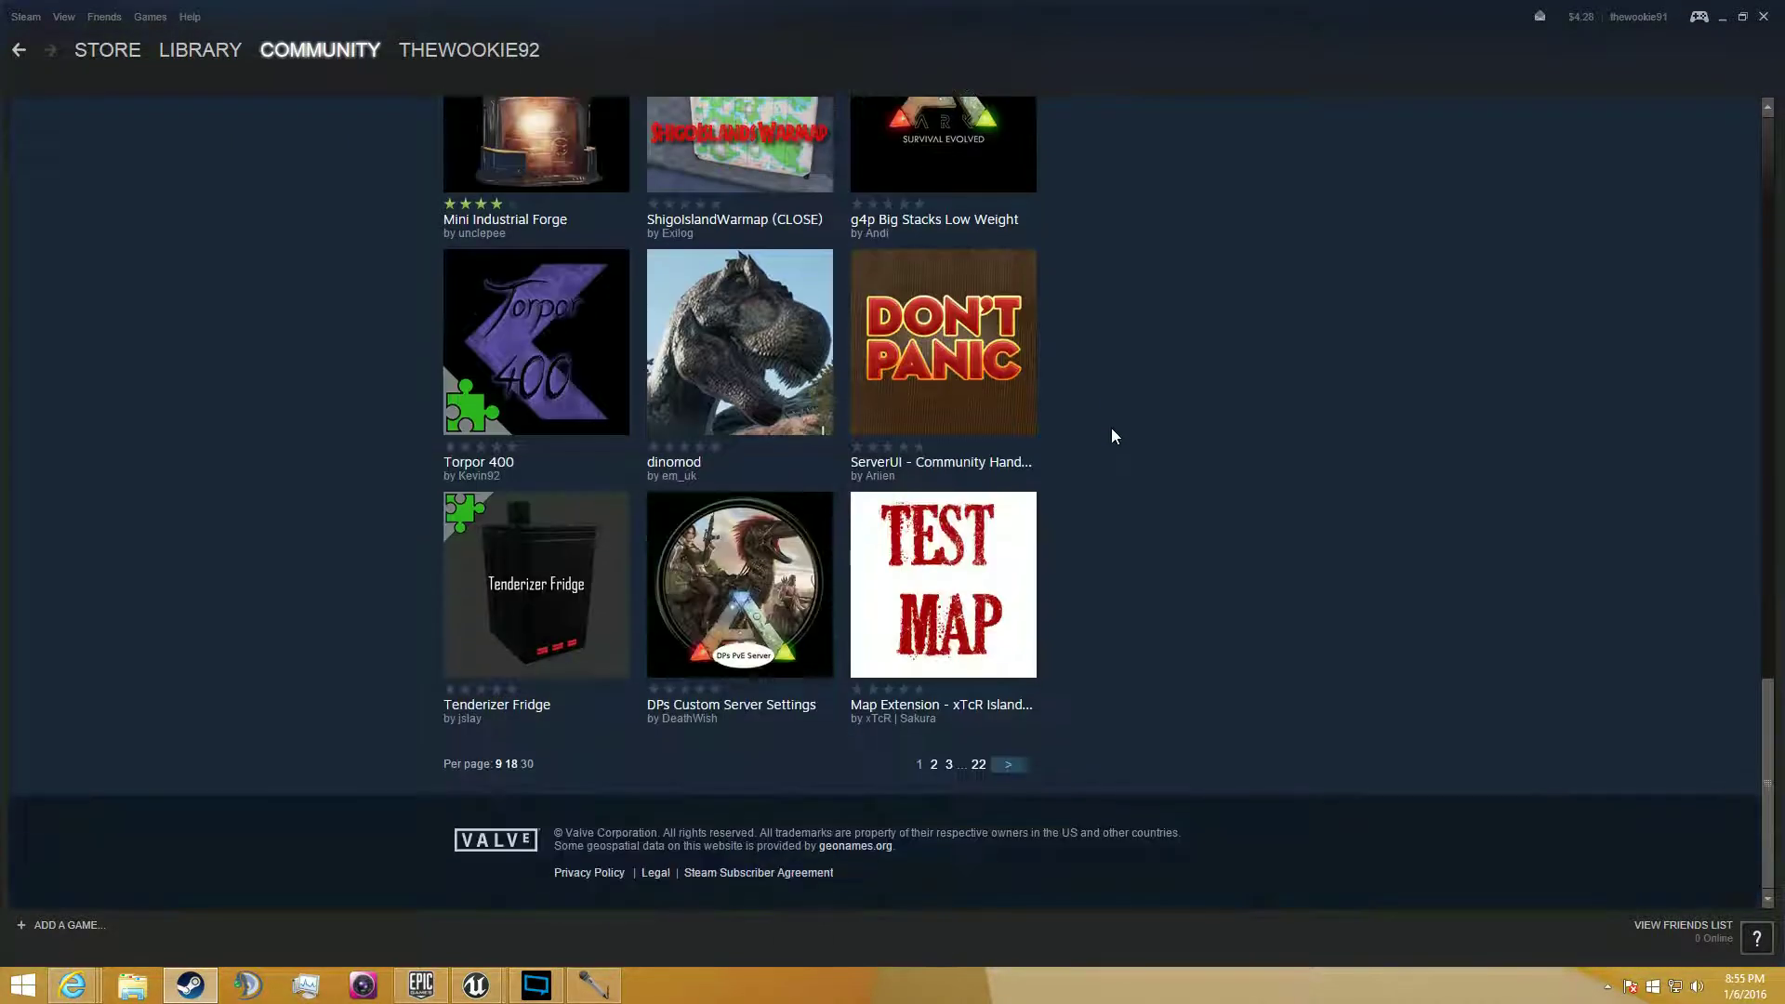
scroll(1093, 153, "up", 20)
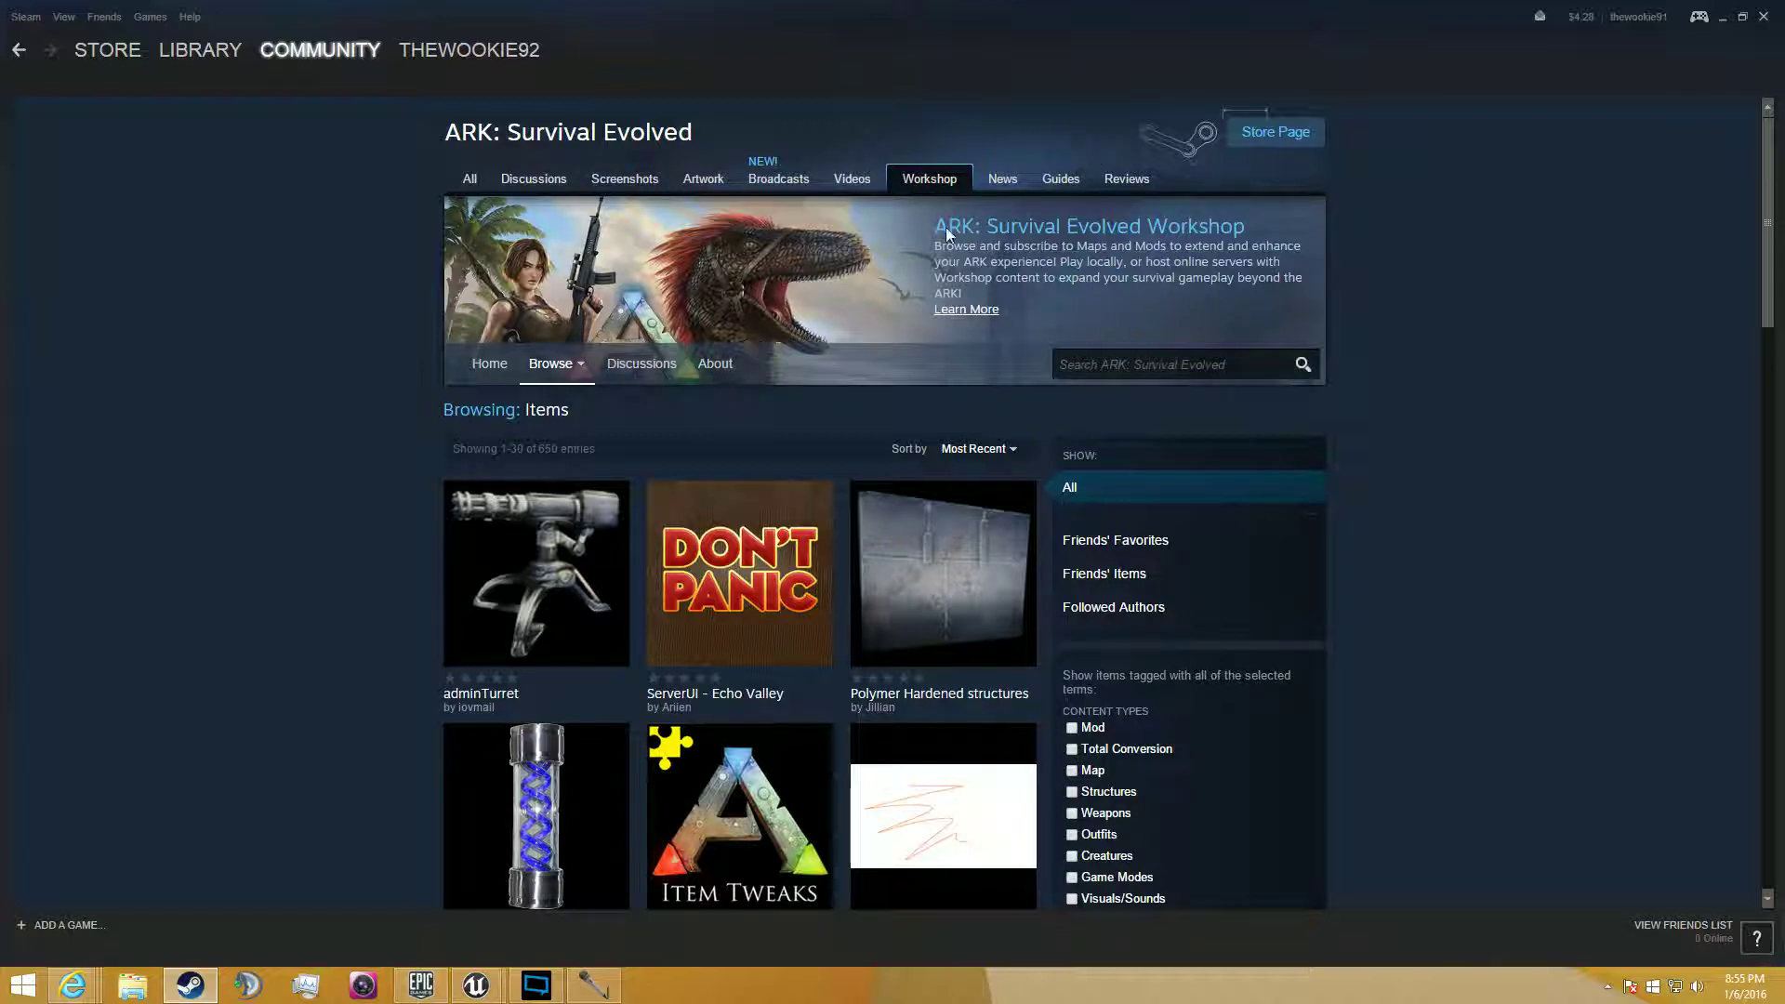
mouse_move(319, 50)
mouse_move(467, 54)
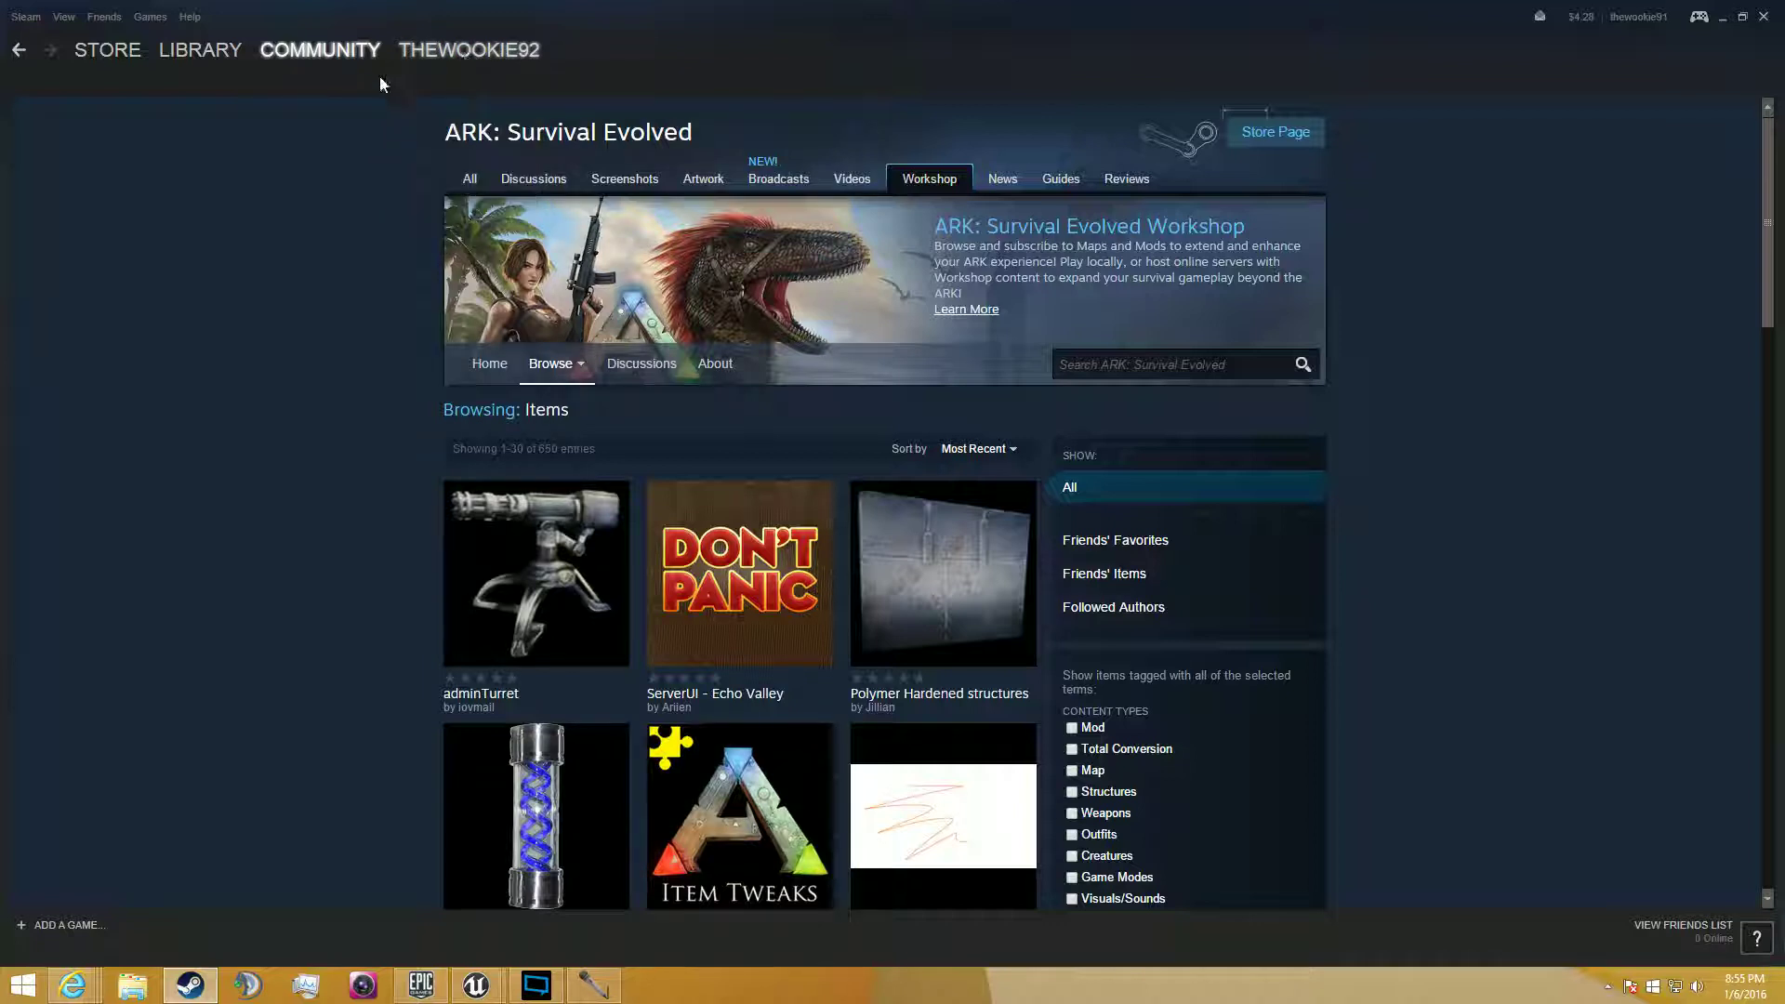
Go from the Steam Workshop home to your own created Workshop items.
left_click(326, 115)
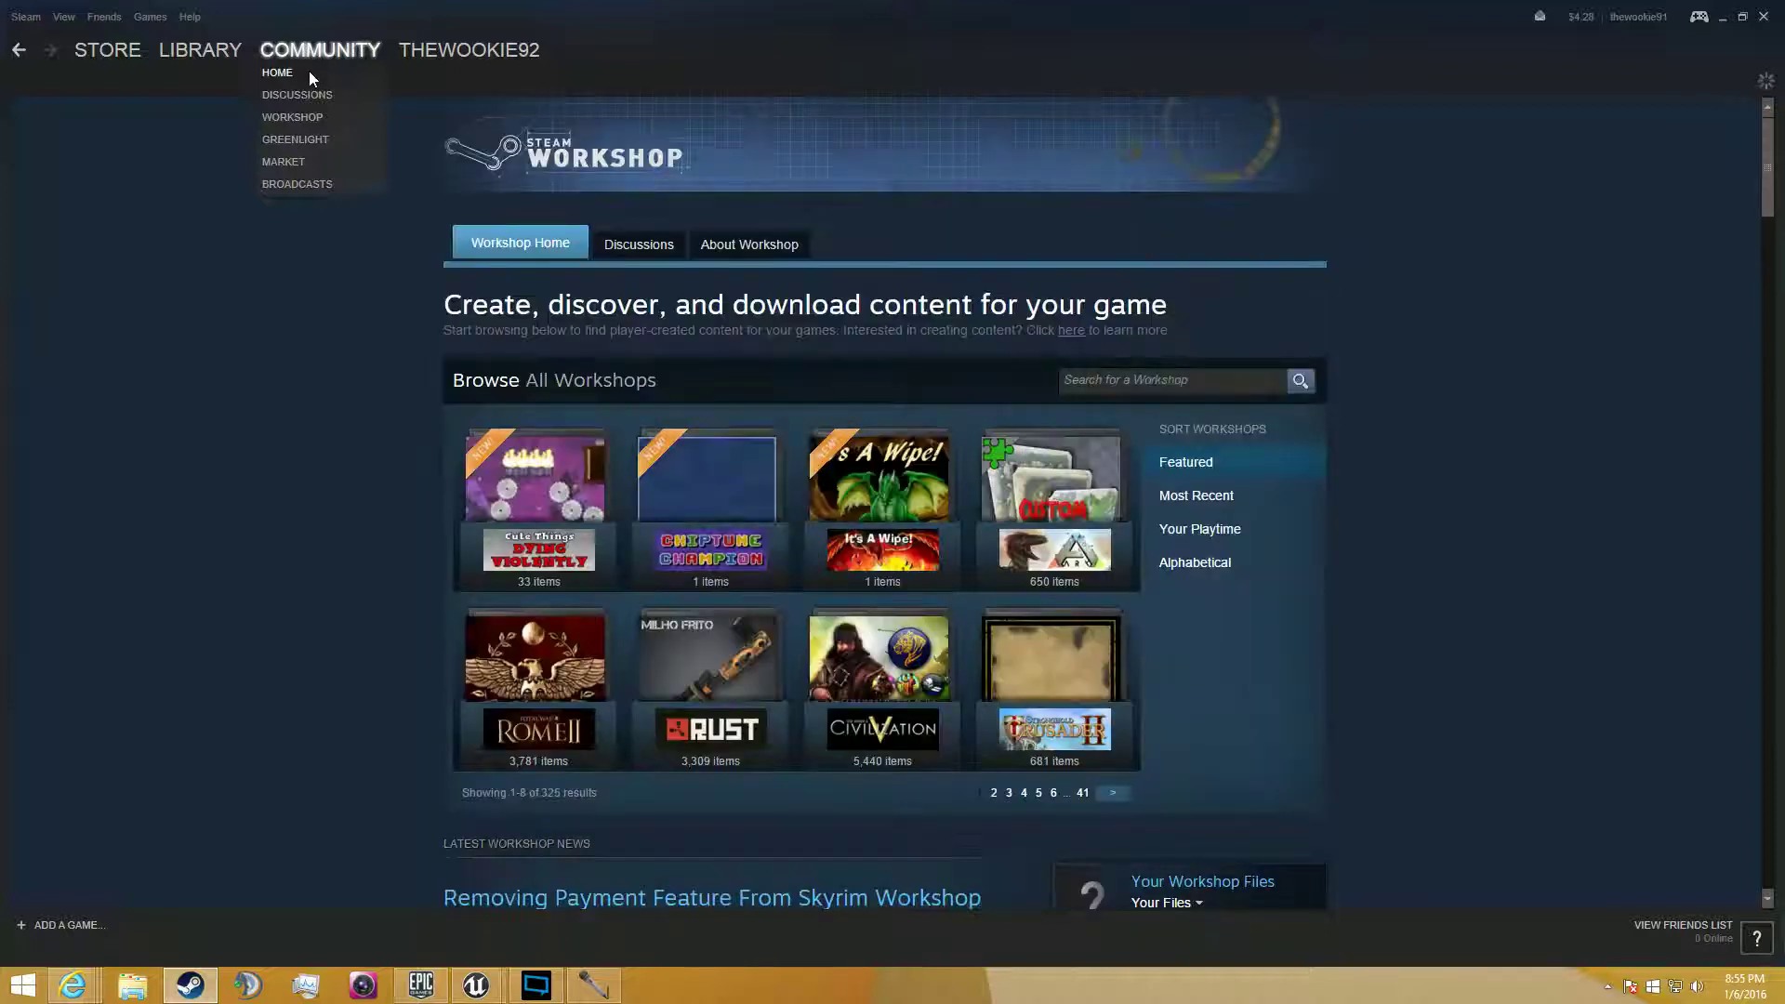
left_click(1139, 378)
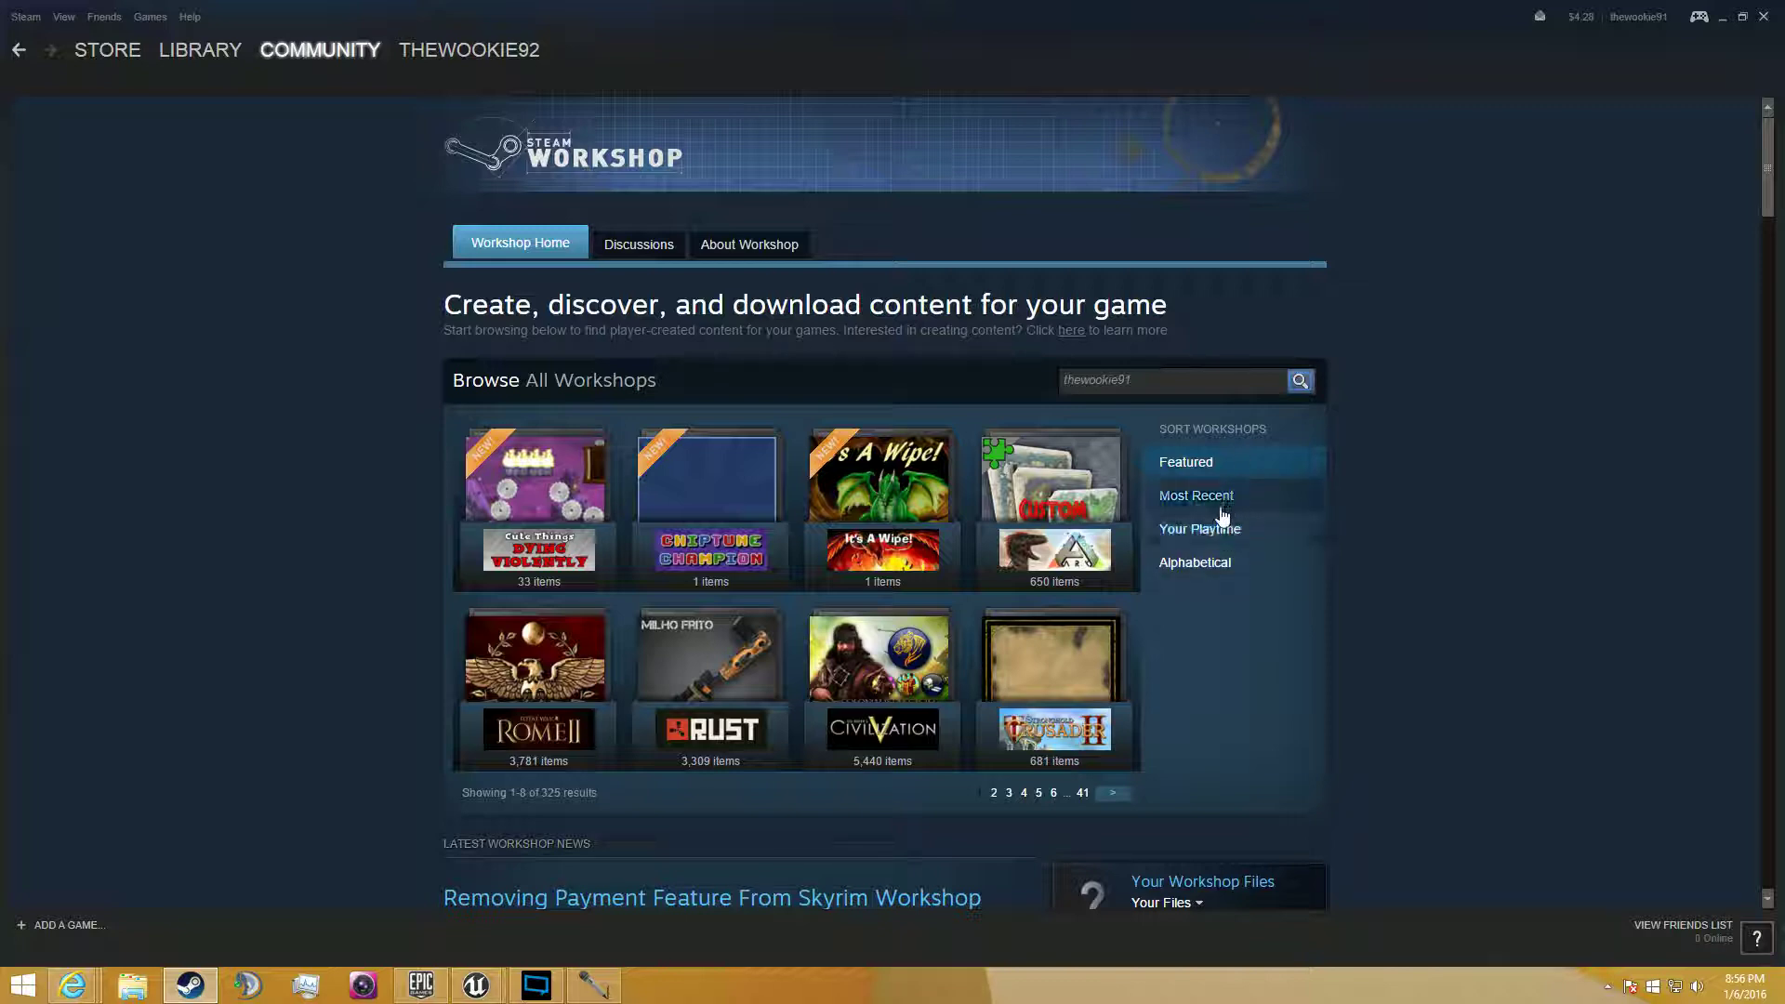
scroll(1224, 502, "down", 2)
left_click(1199, 718)
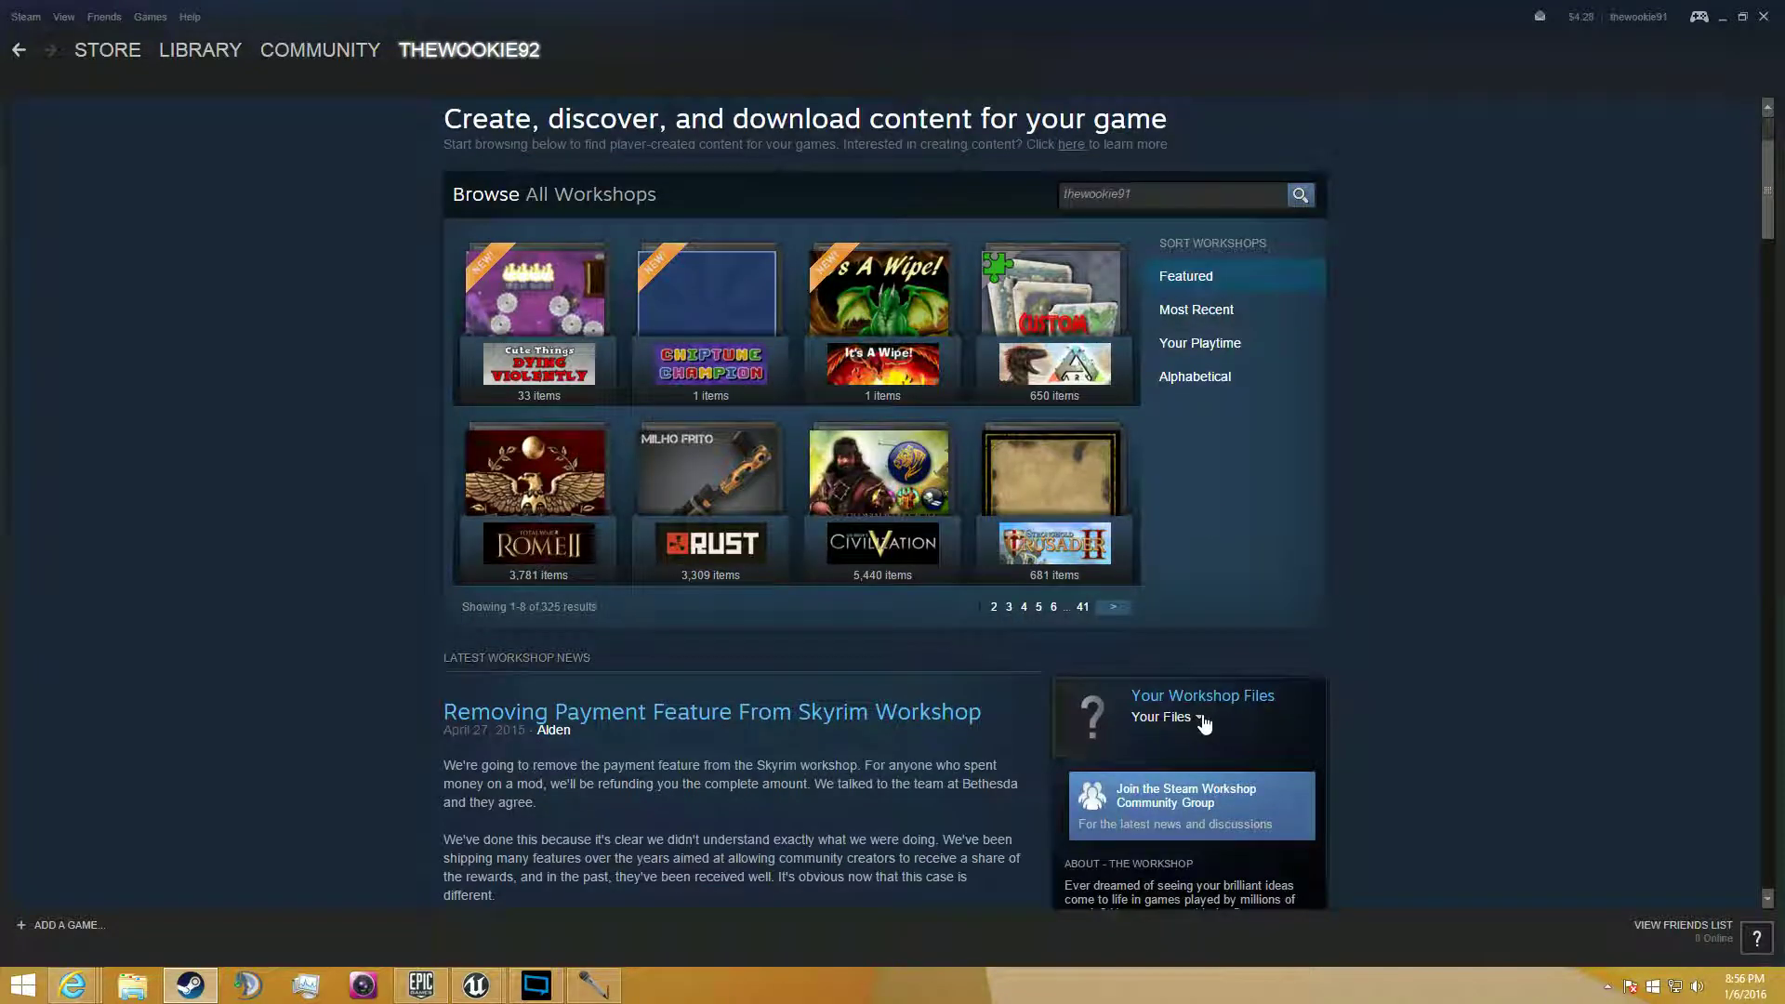
left_click(1200, 707)
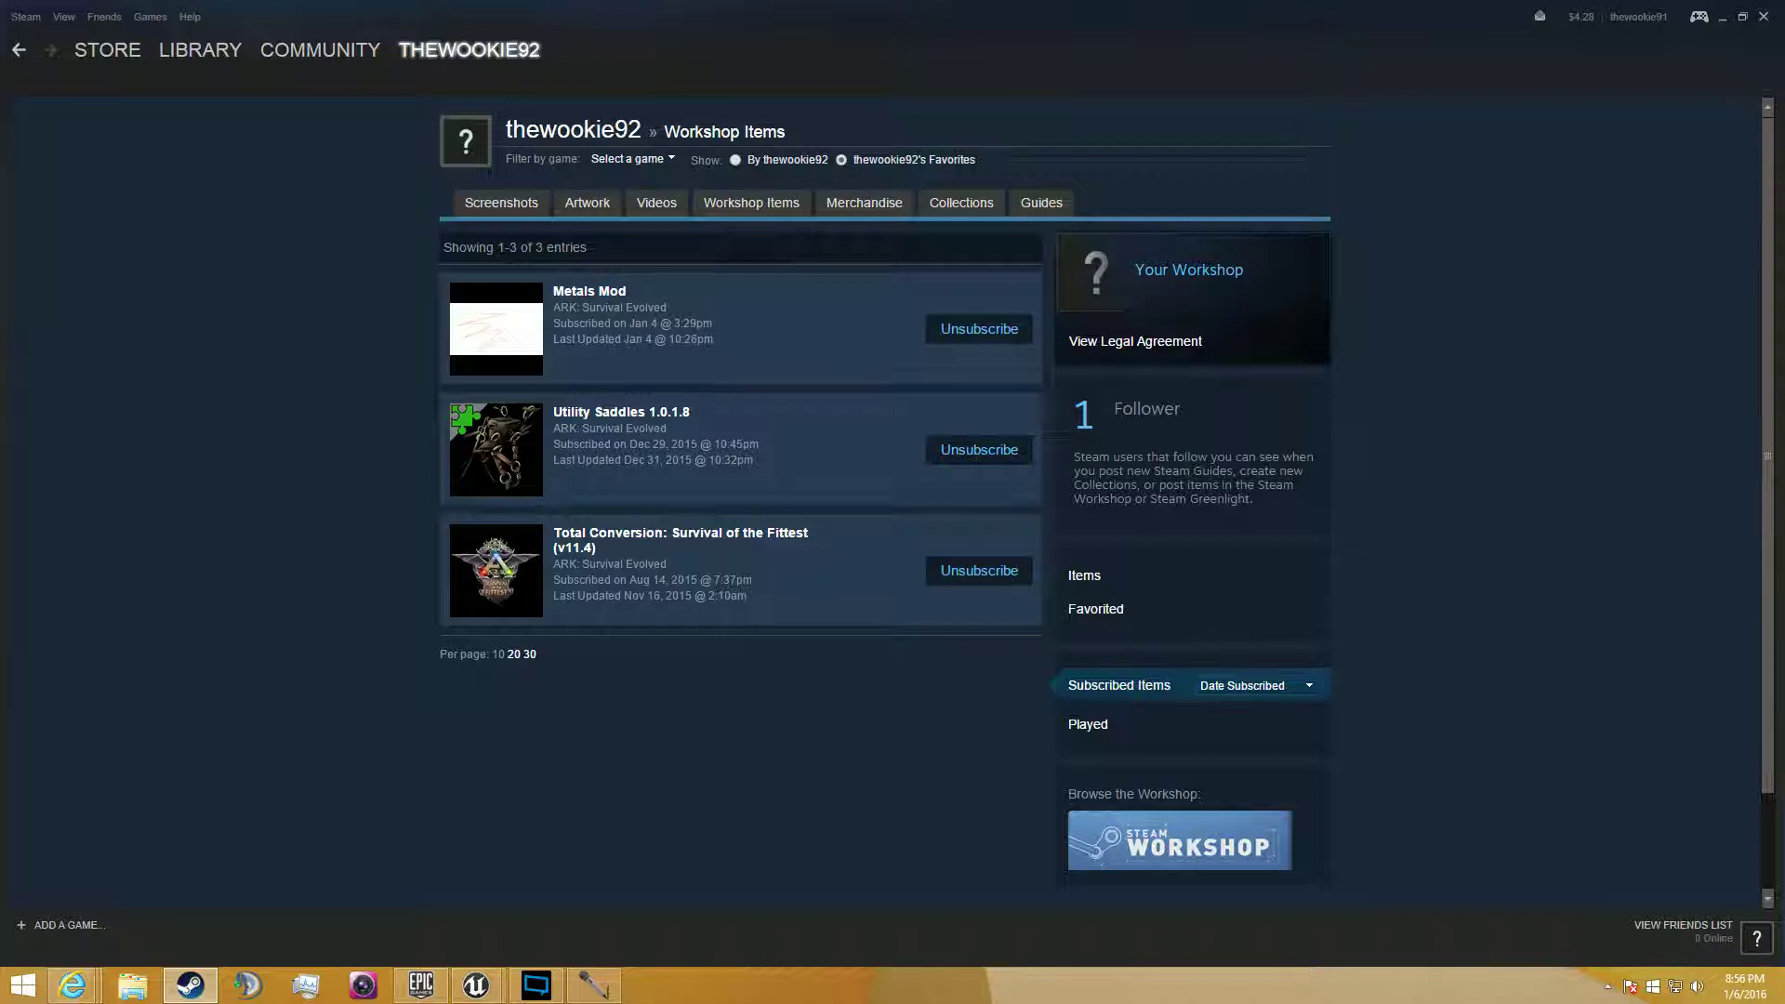
left_click(18, 54)
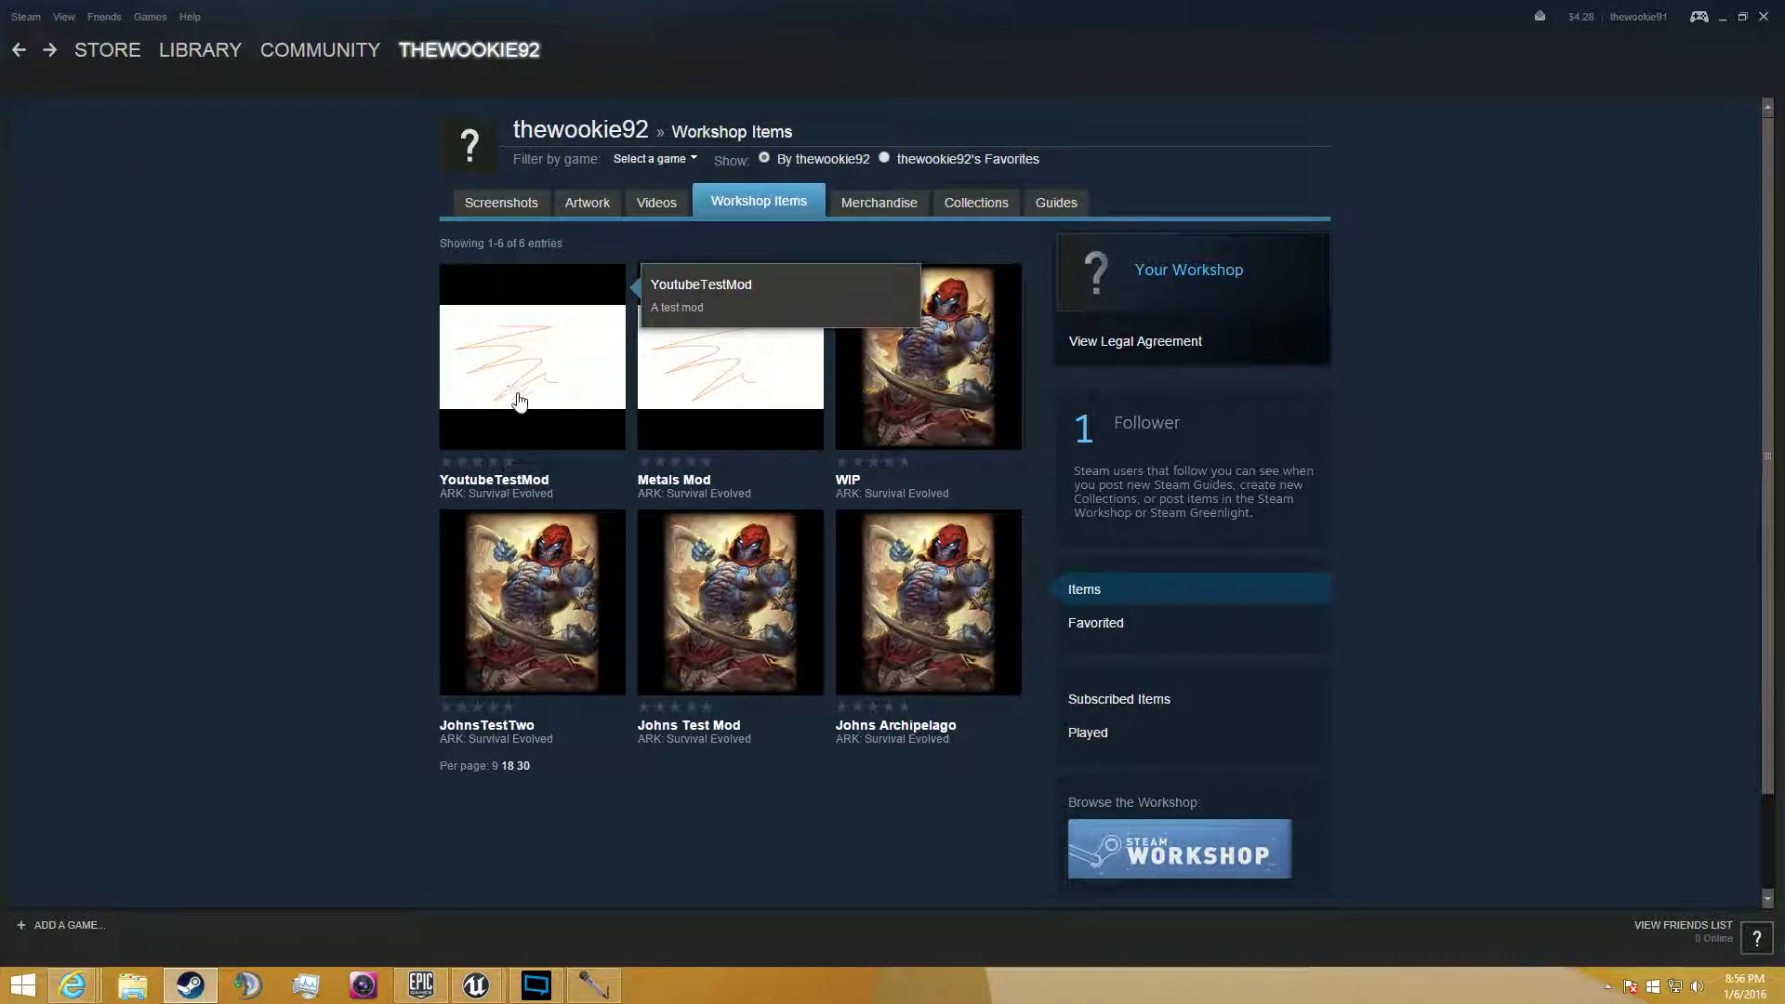
Subscribe to YoutubeTestMod, check its download progress, and return to the ARK library page.
left_click(541, 320)
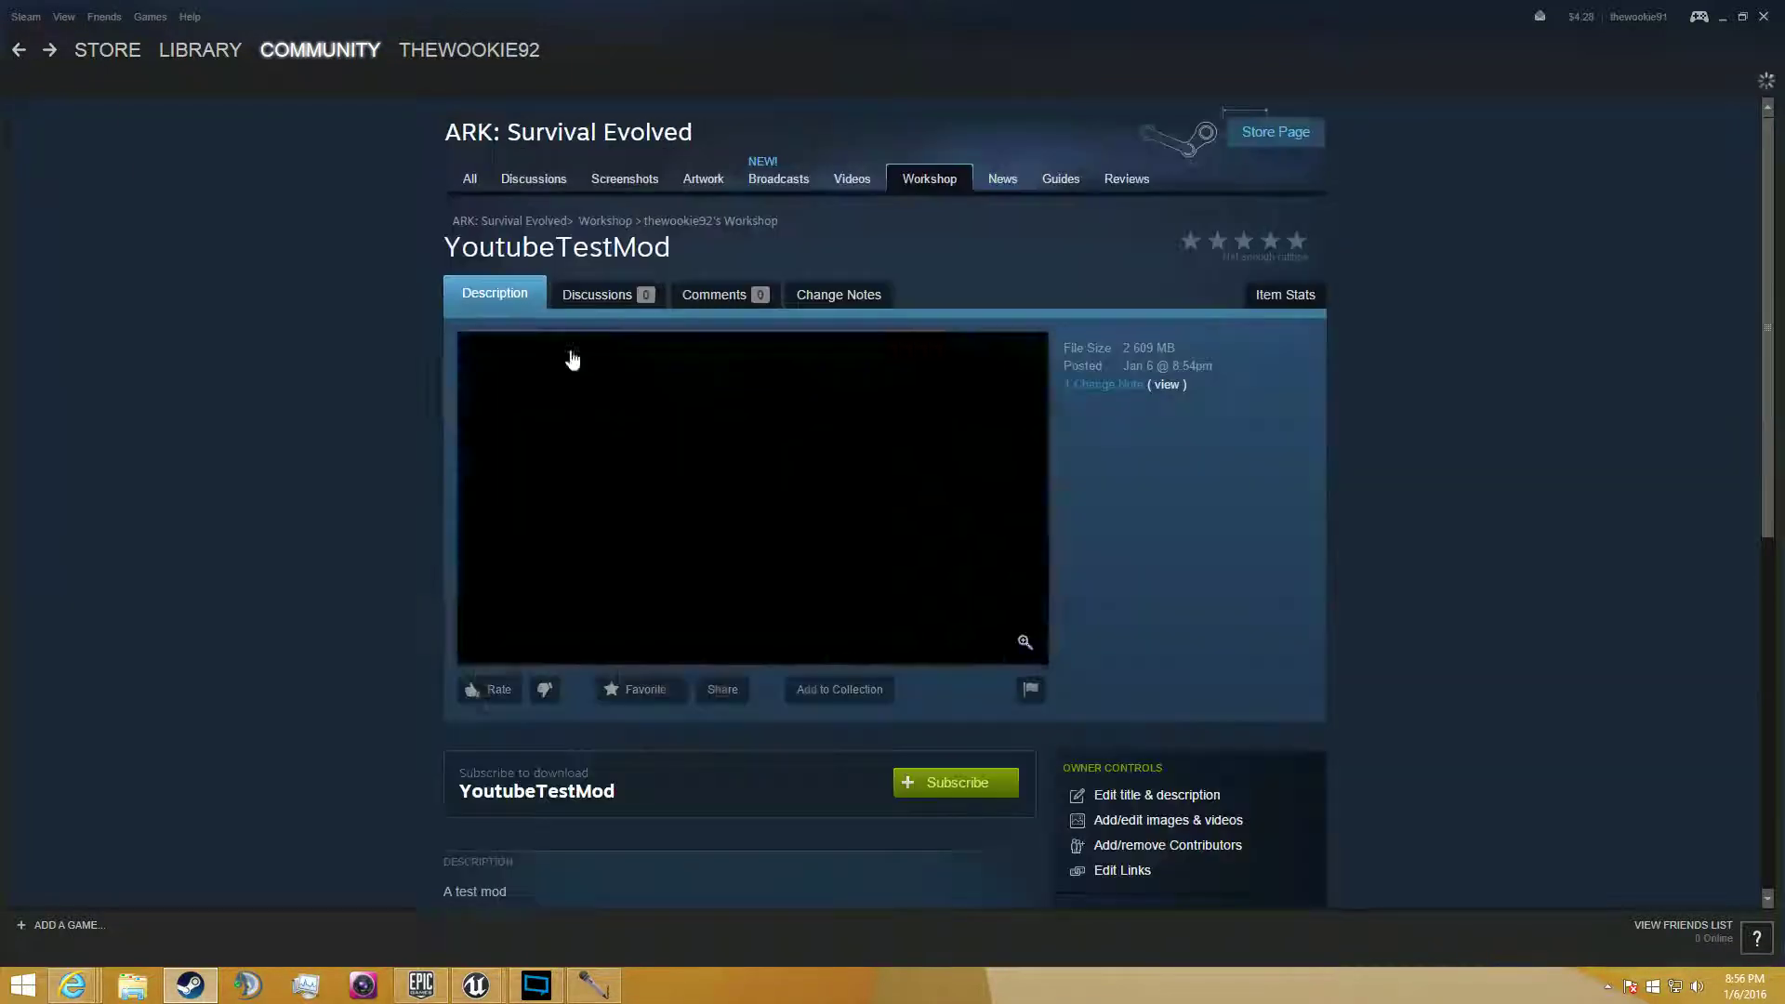
left_click(948, 779)
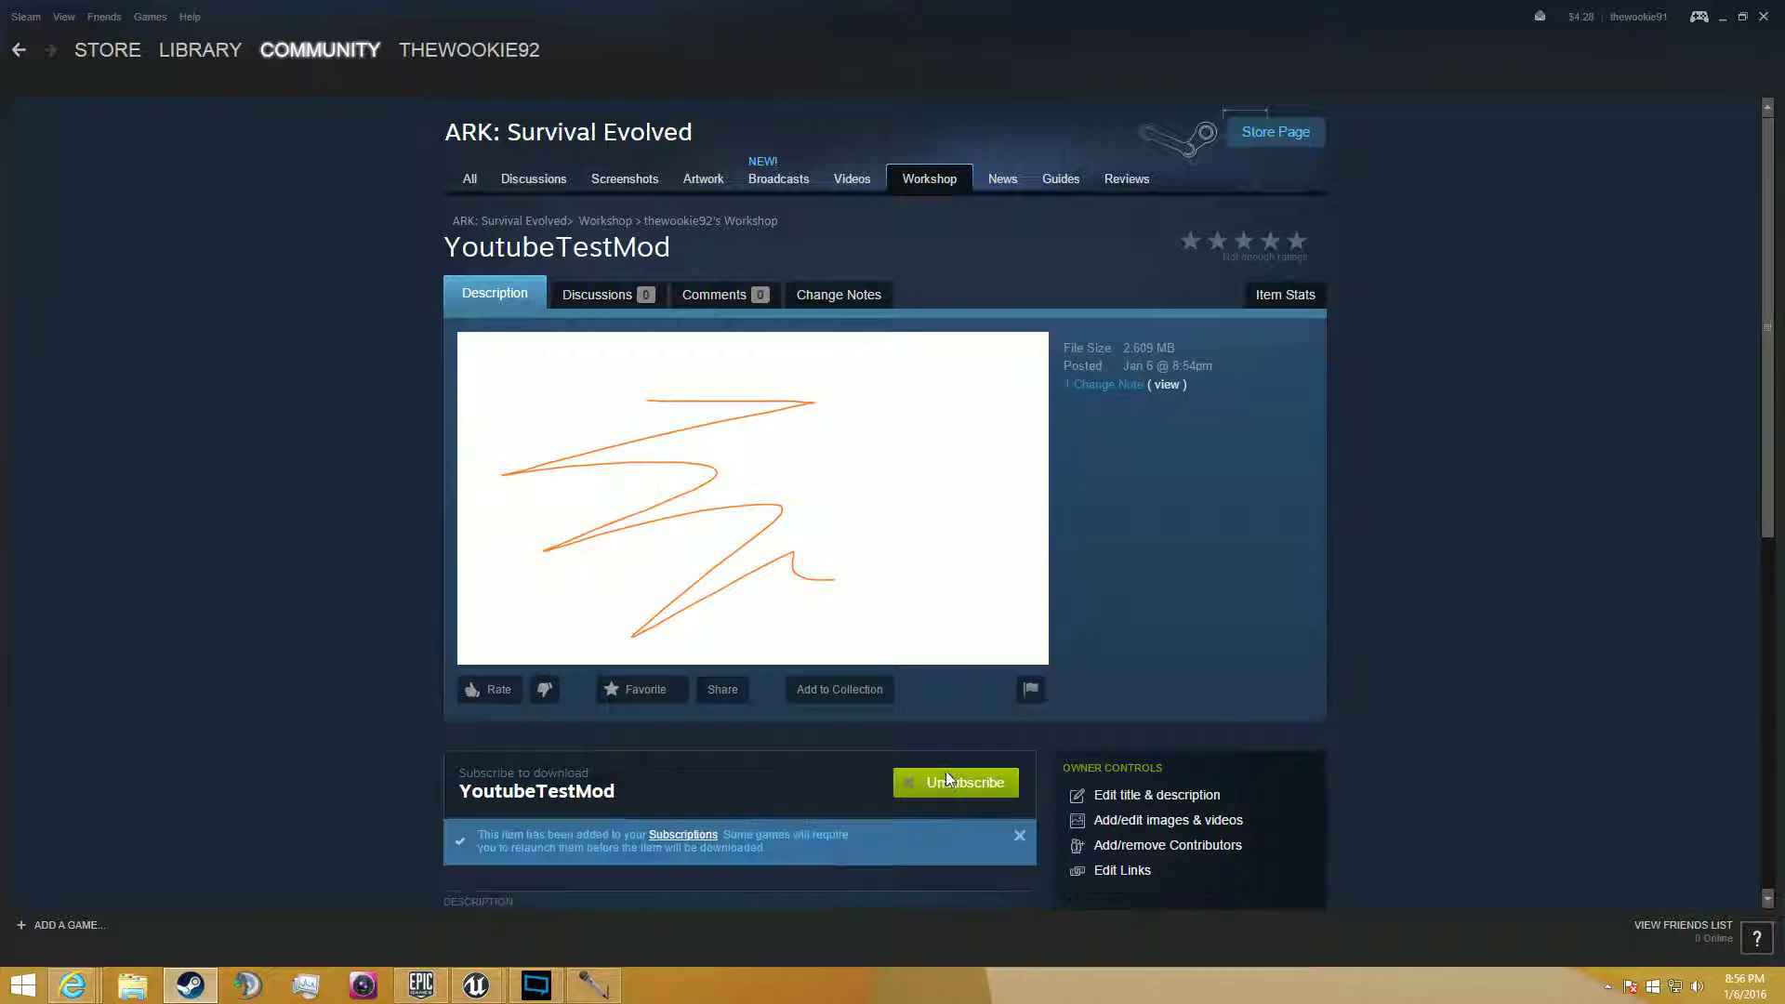
left_click(890, 927)
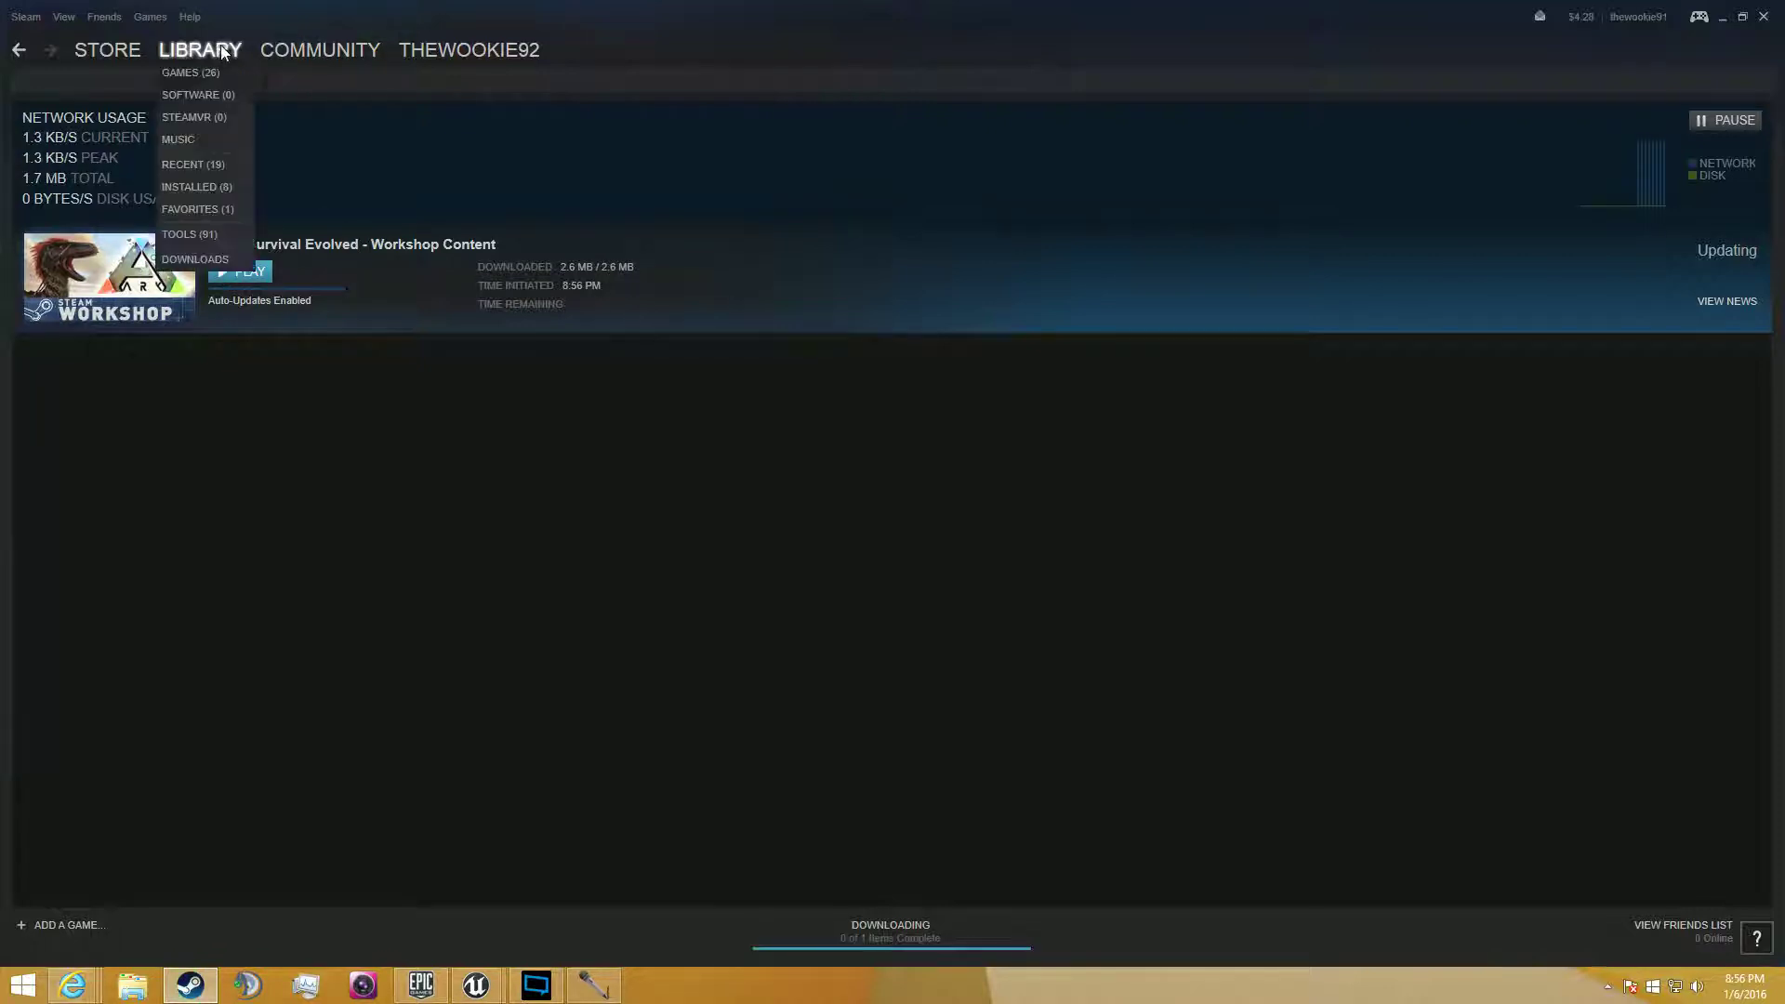
left_click(236, 80)
Launch ARK: Survival Evolved with the 'Play ARK: Survival Evolved' option.
scroll(377, 153, "up", 5)
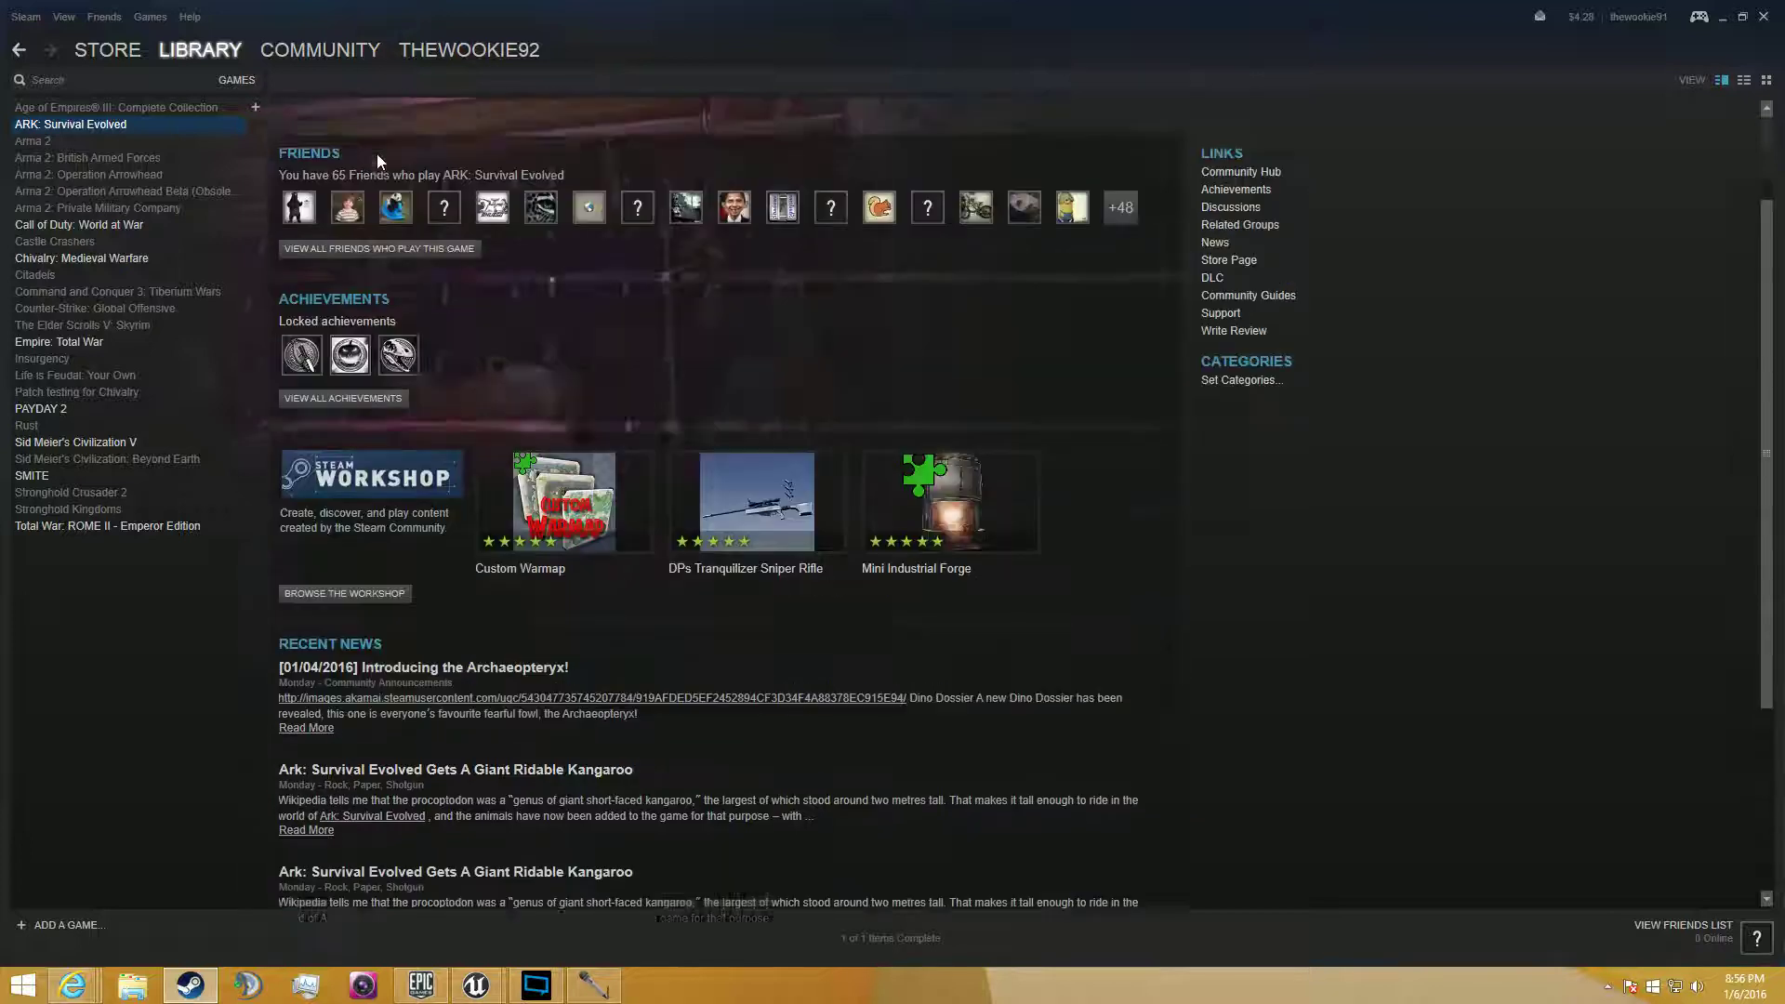
left_click(313, 189)
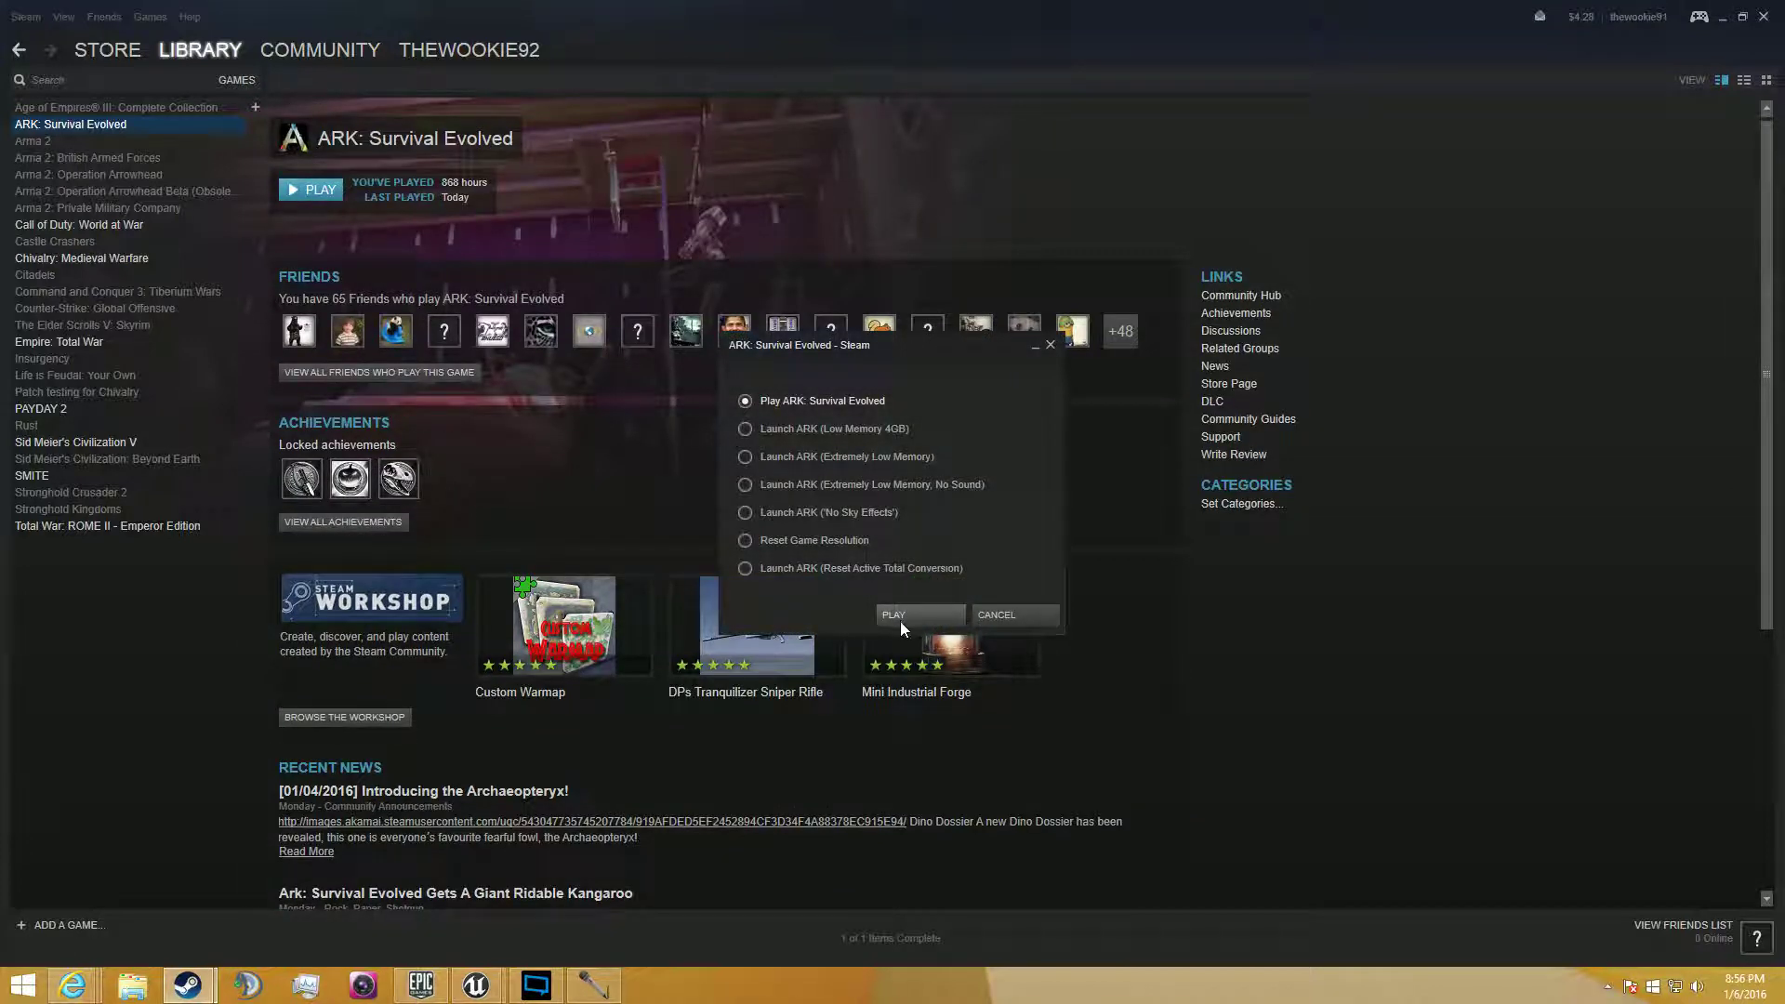
left_click(900, 619)
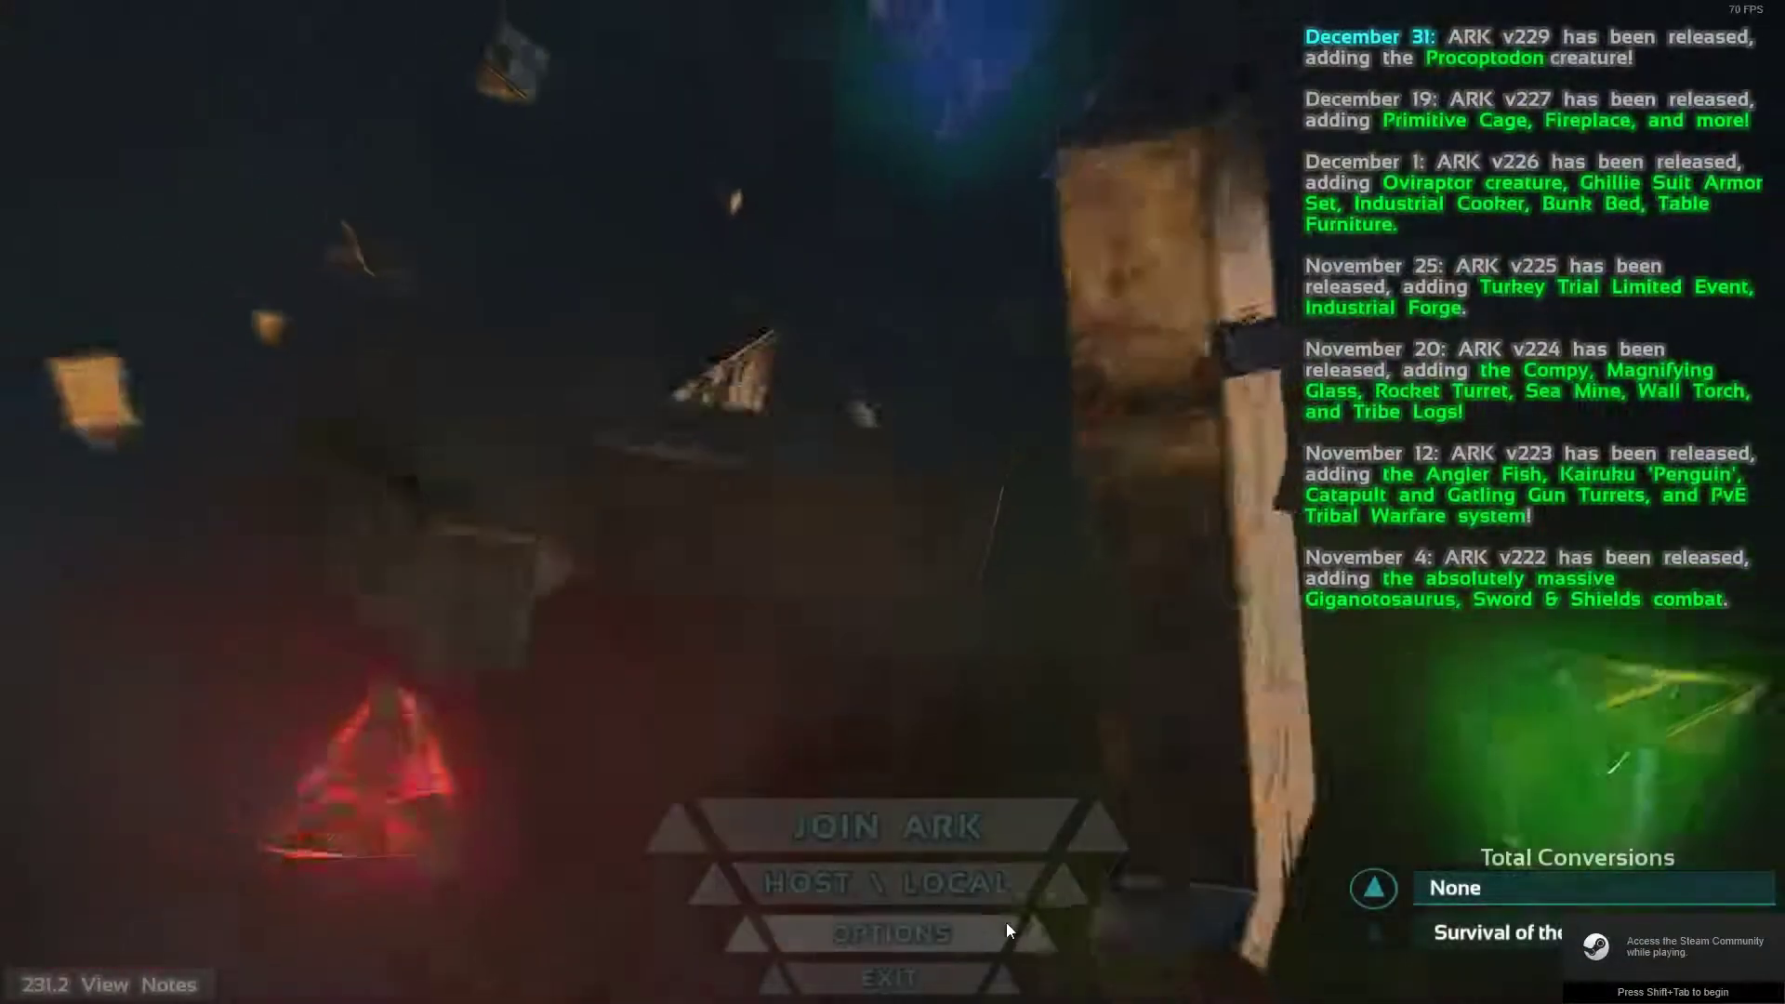
In Host/Local, replace Metals Mod with YoutubeTestMod in the active mods list.
left_click(995, 879)
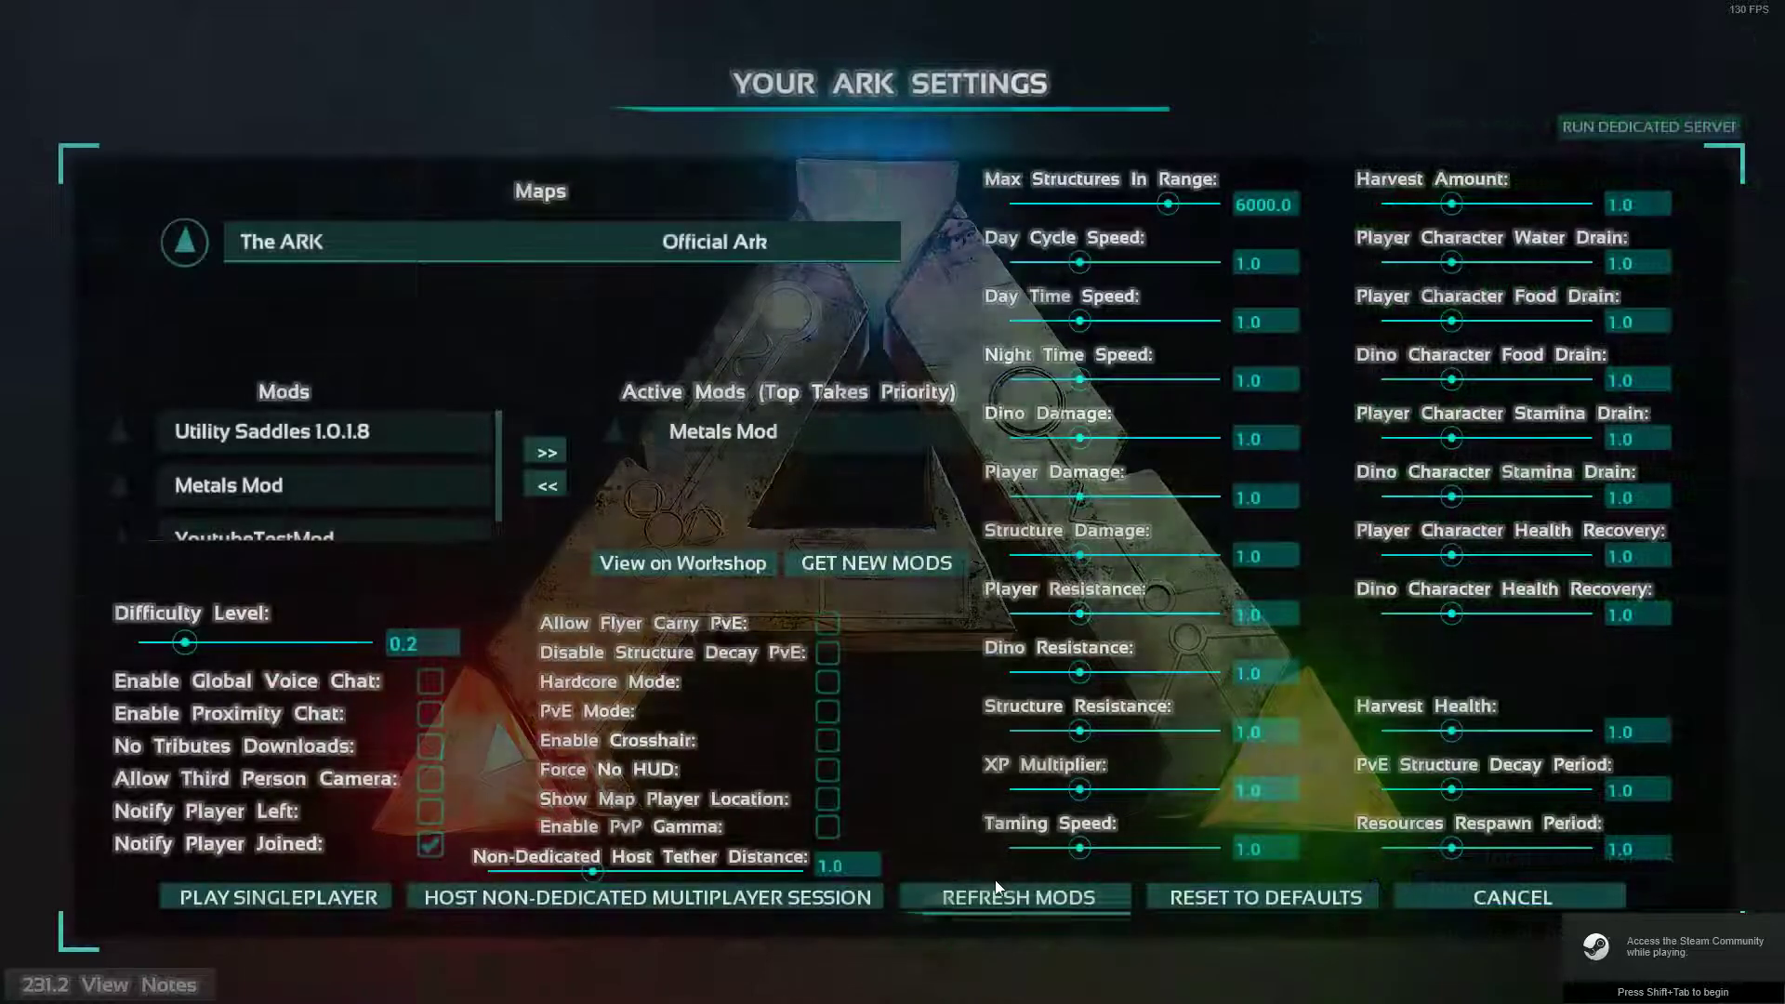
scroll(370, 455, "down", 2)
left_click(318, 521)
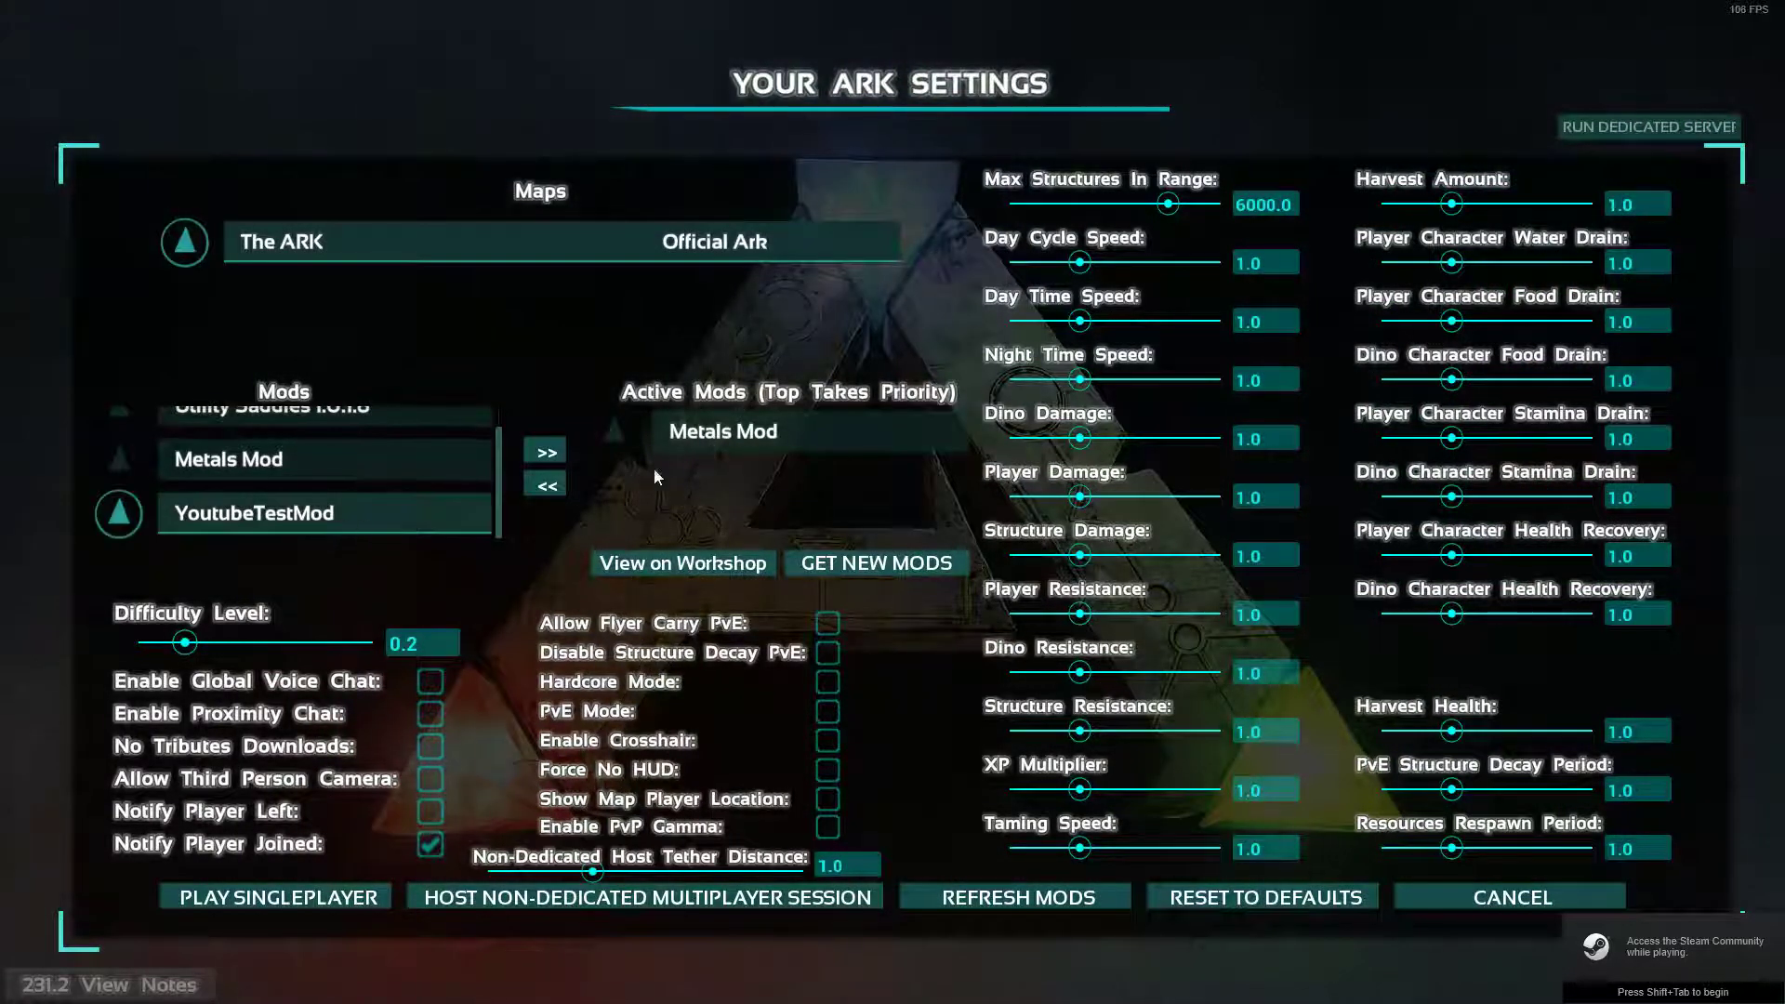
left_click(557, 484)
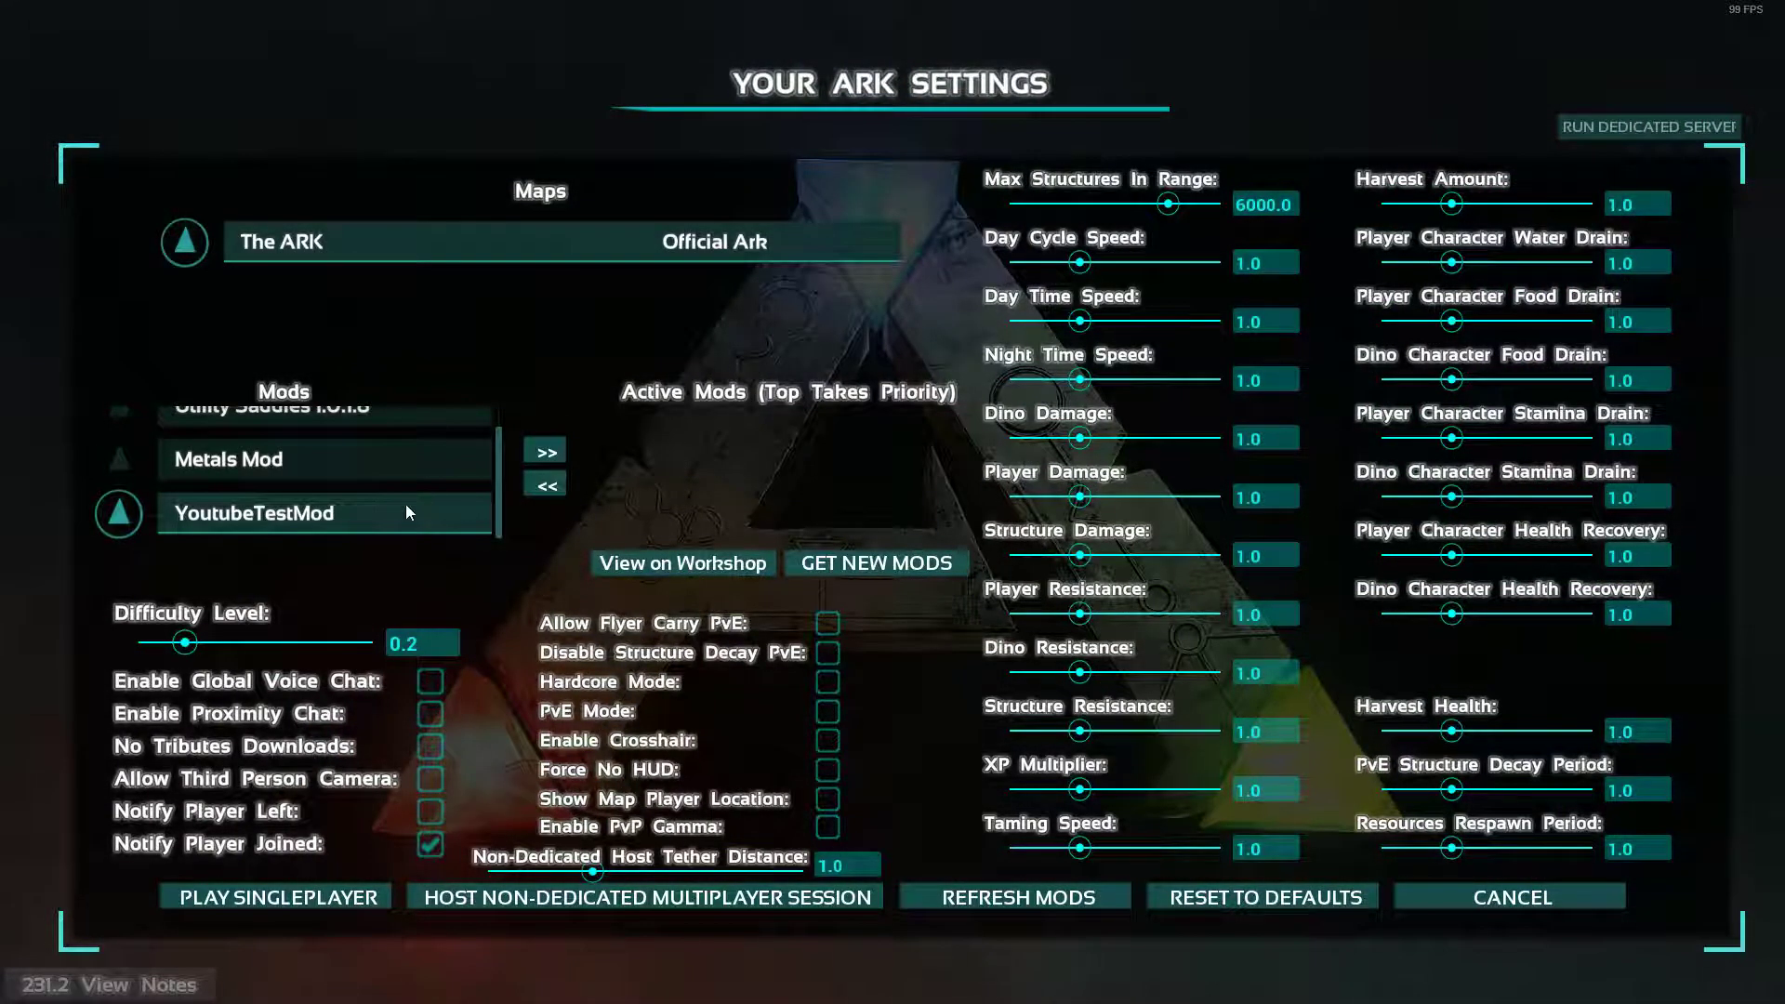
left_click(547, 454)
left_click(675, 427)
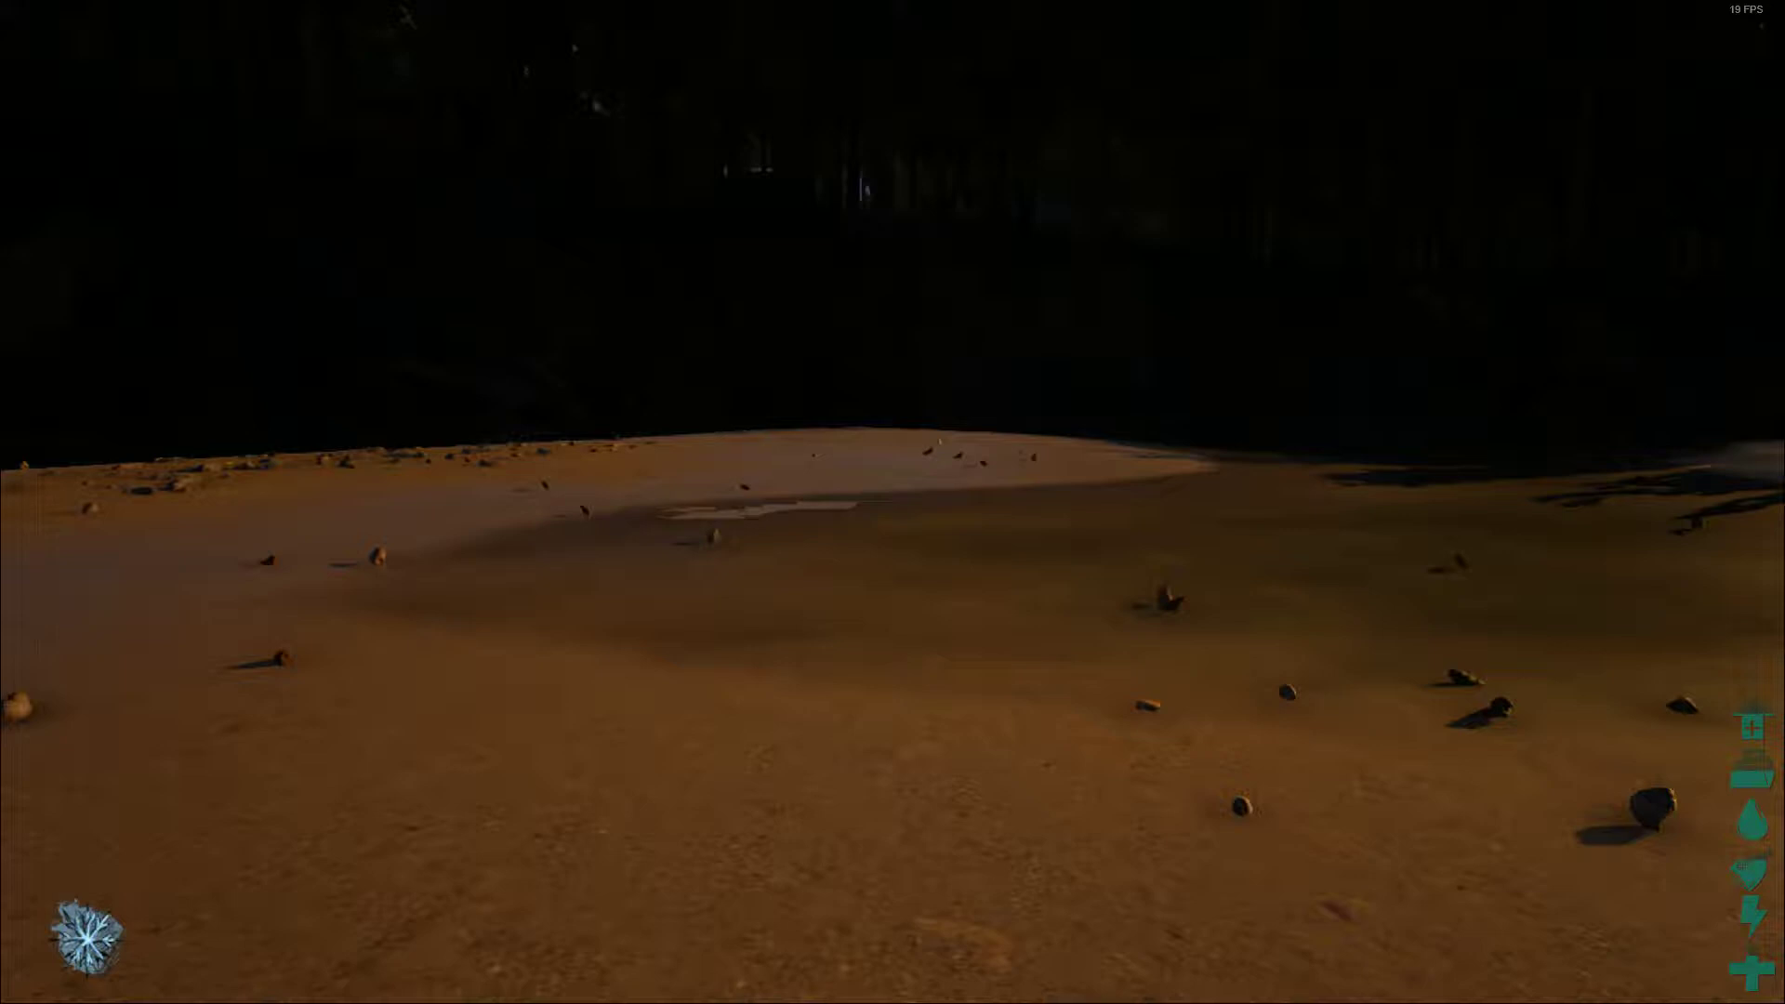
Open the character's inventory once the single-player world has loaded.
key("i")
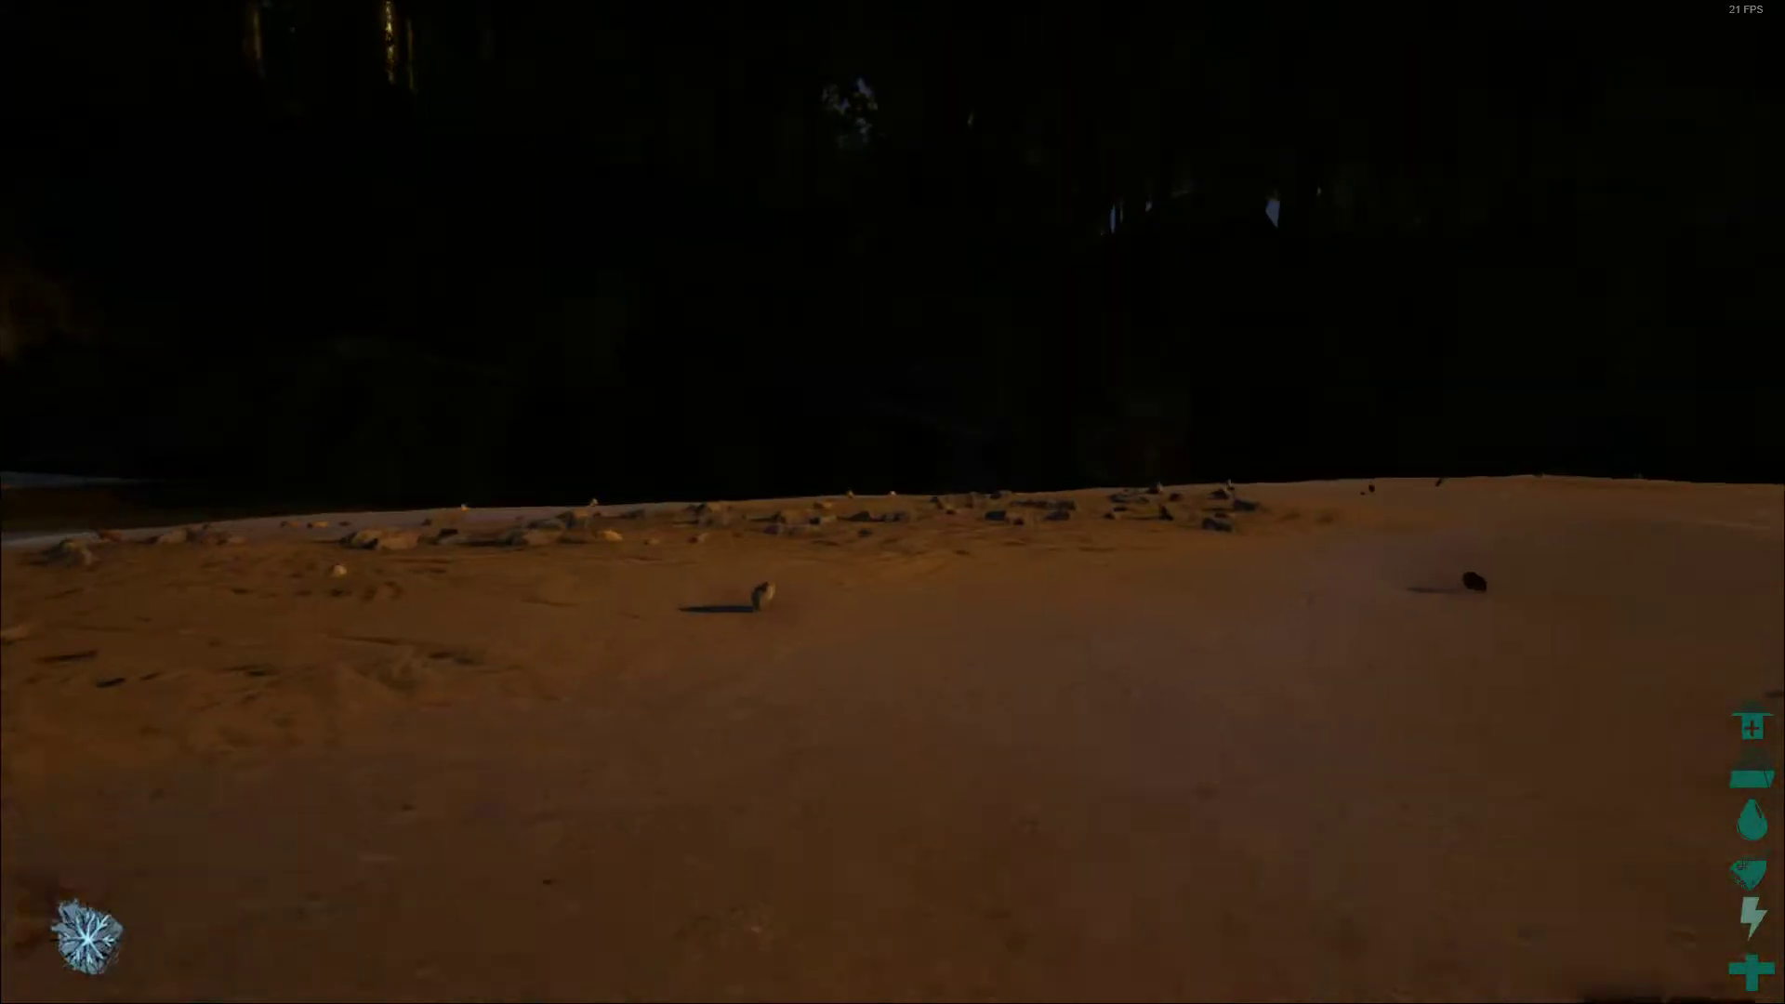
In the Engrams tab, learn the stone pick, Wookies Spear and Campfire MyMod engrams.
key("i")
left_click(1404, 537)
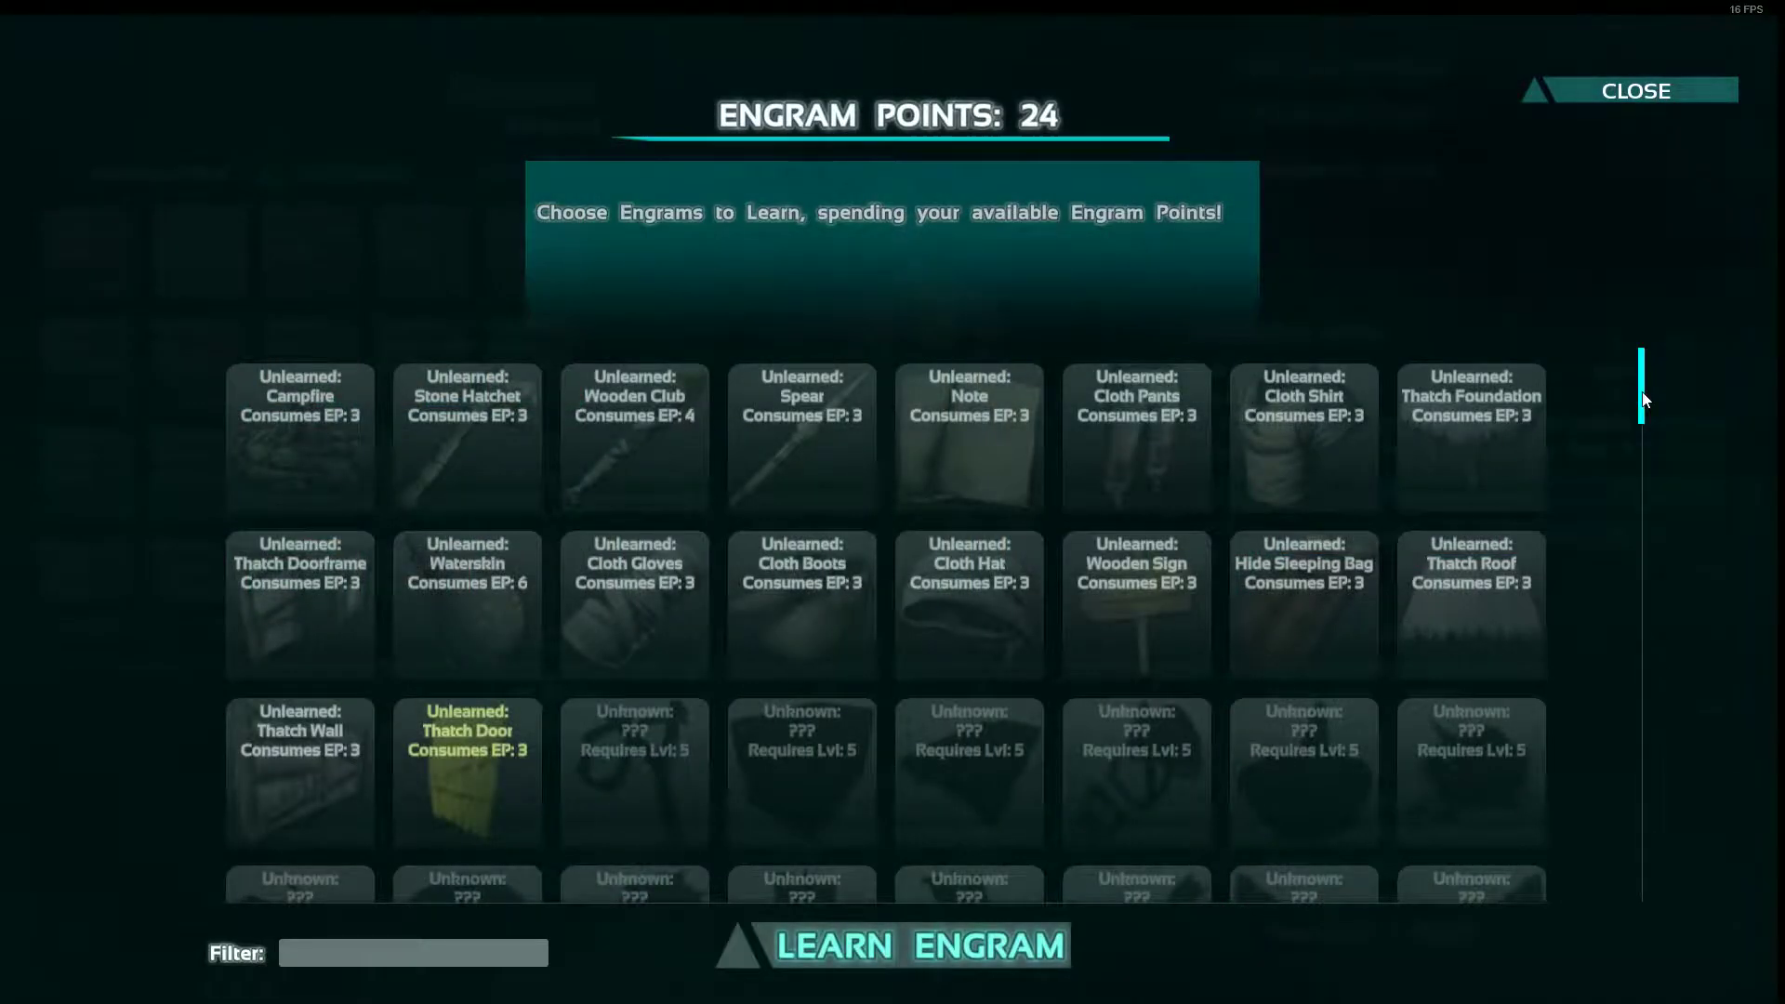
left_click_drag(1644, 400, 1670, 967)
left_click(1508, 662)
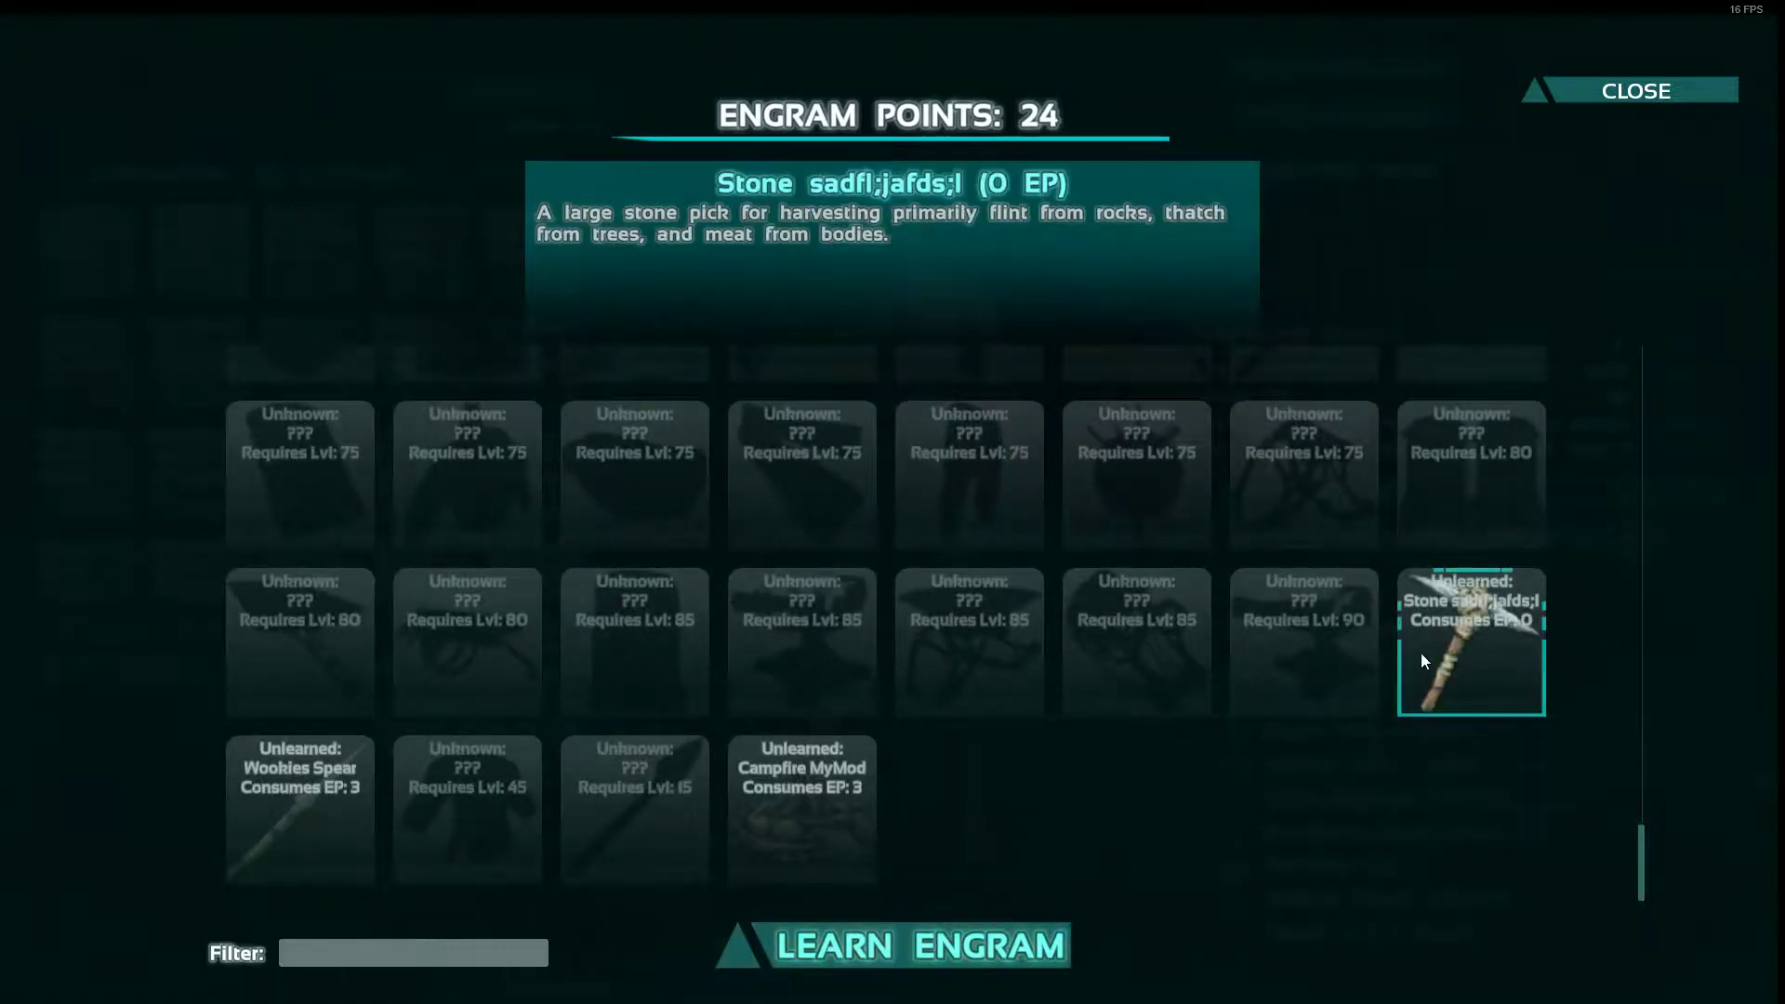
left_click(982, 949)
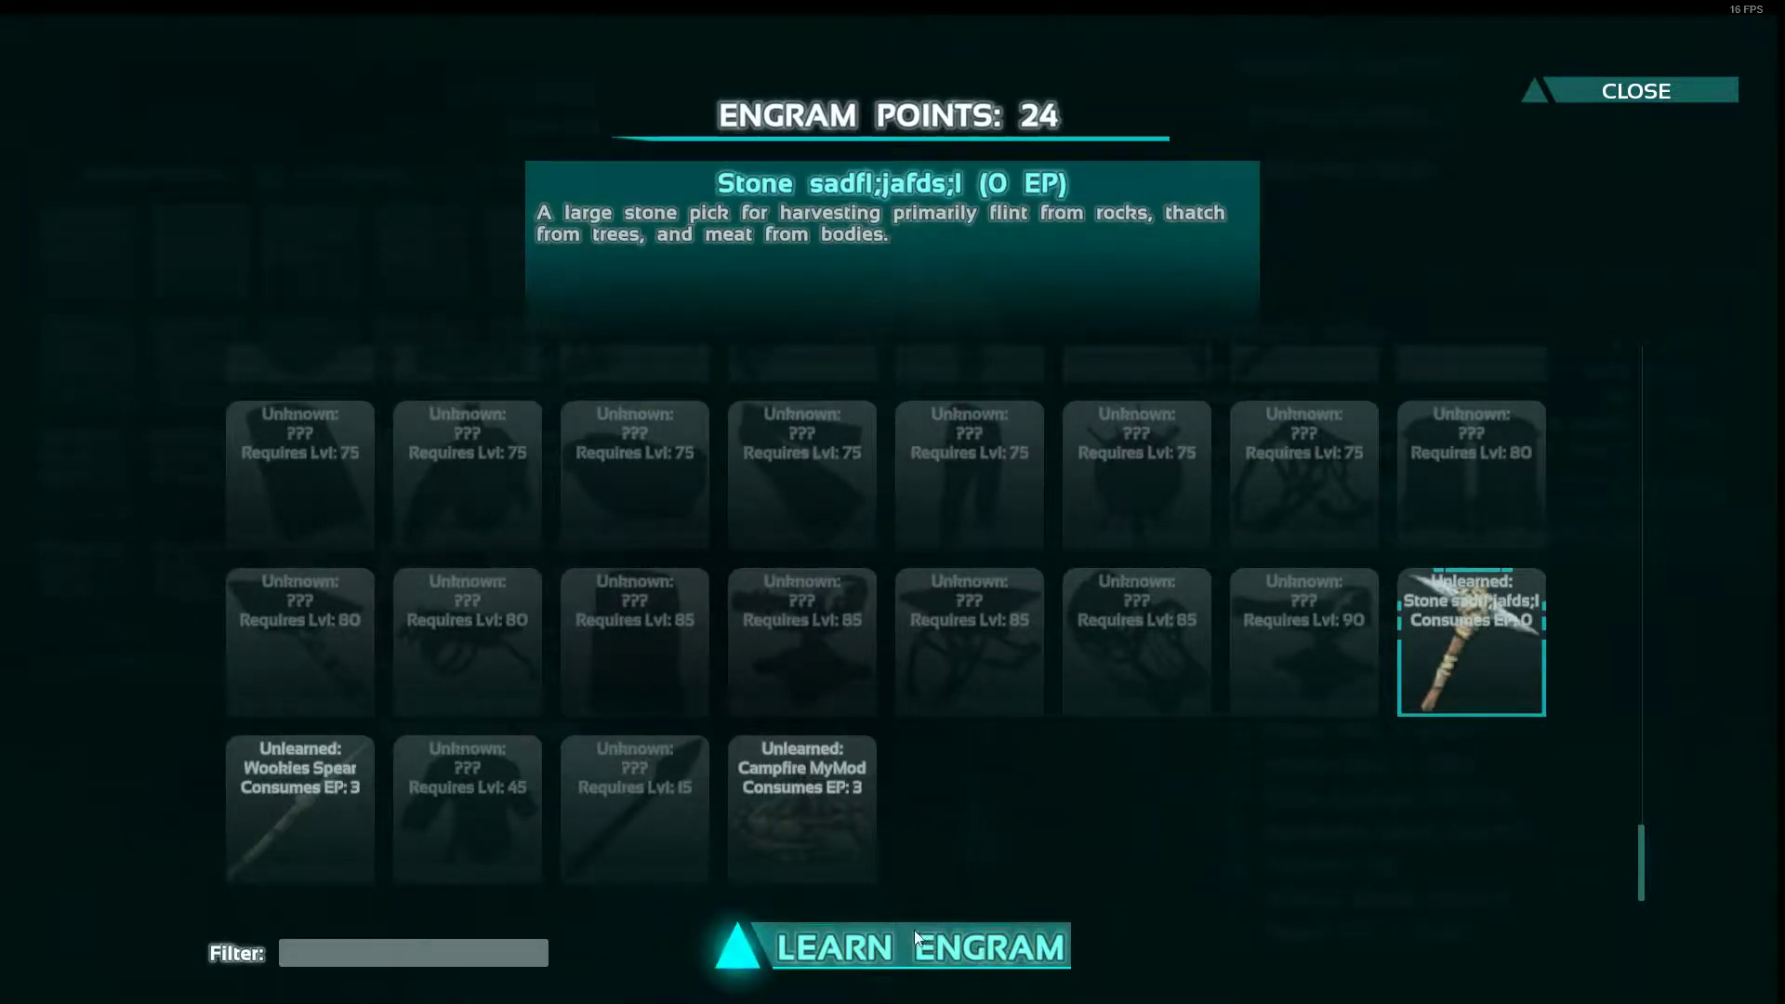
left_click(348, 805)
left_click(740, 928)
left_click(841, 874)
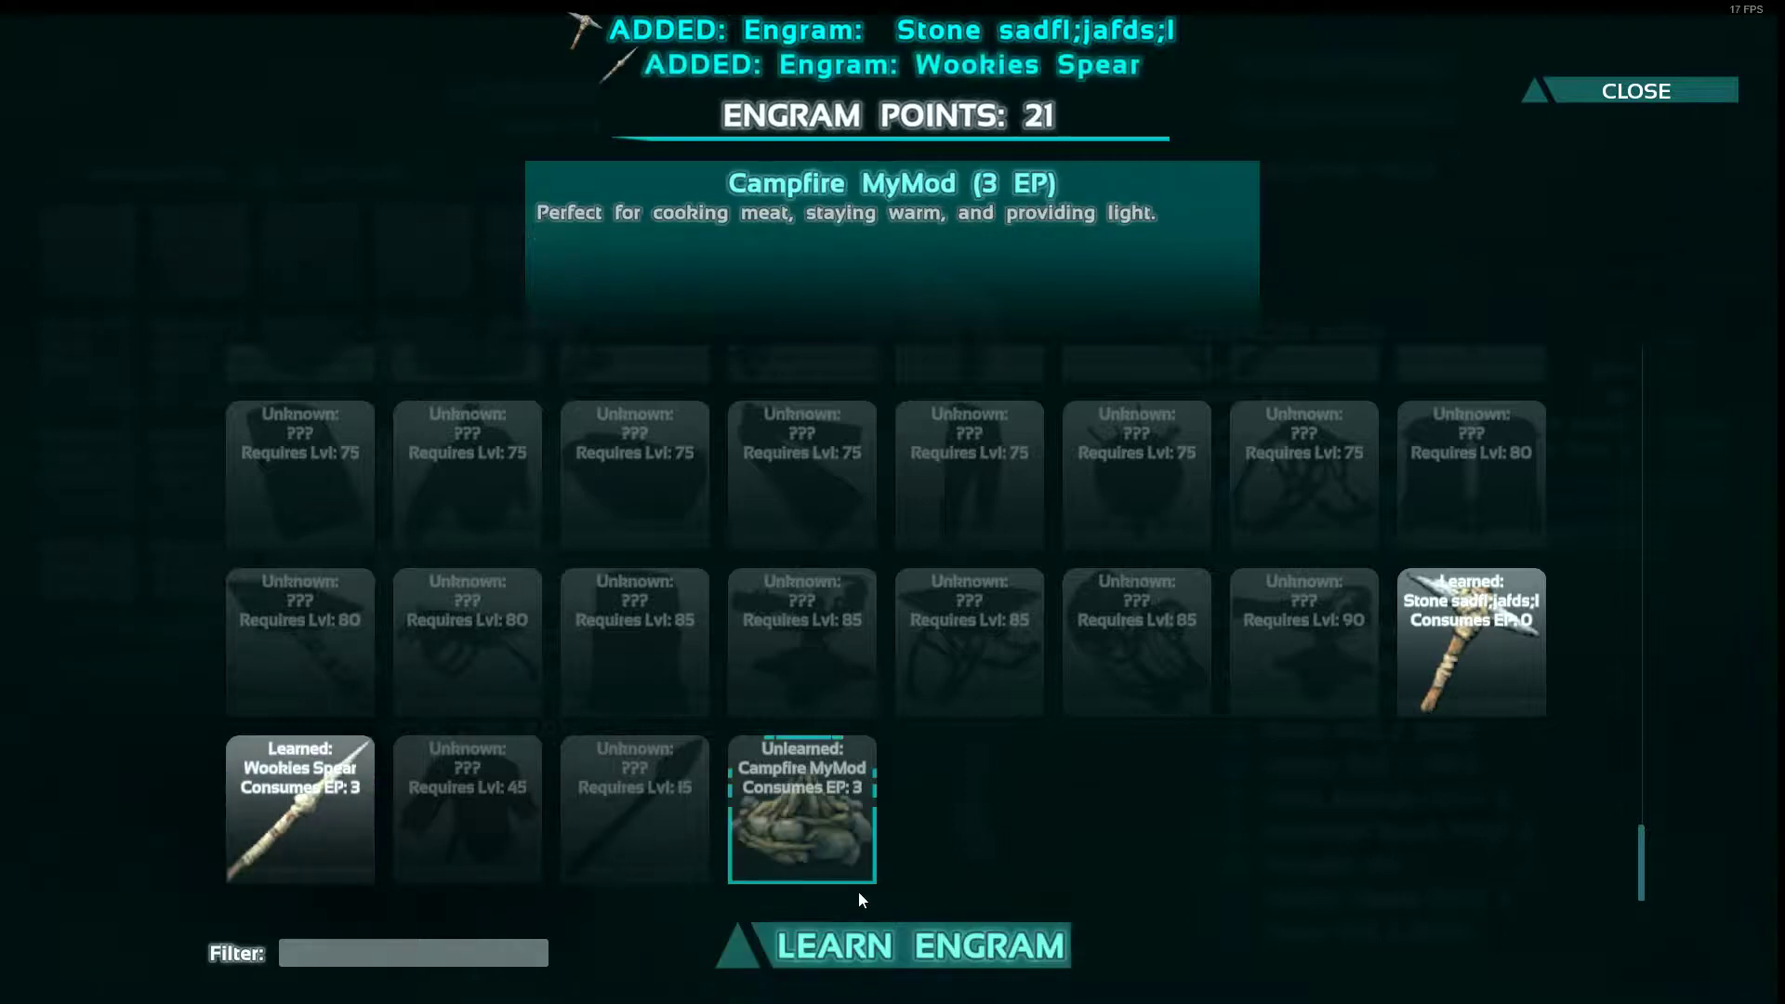
left_click(867, 949)
Review the three learned mod engrams, then close the inventory.
left_click(342, 842)
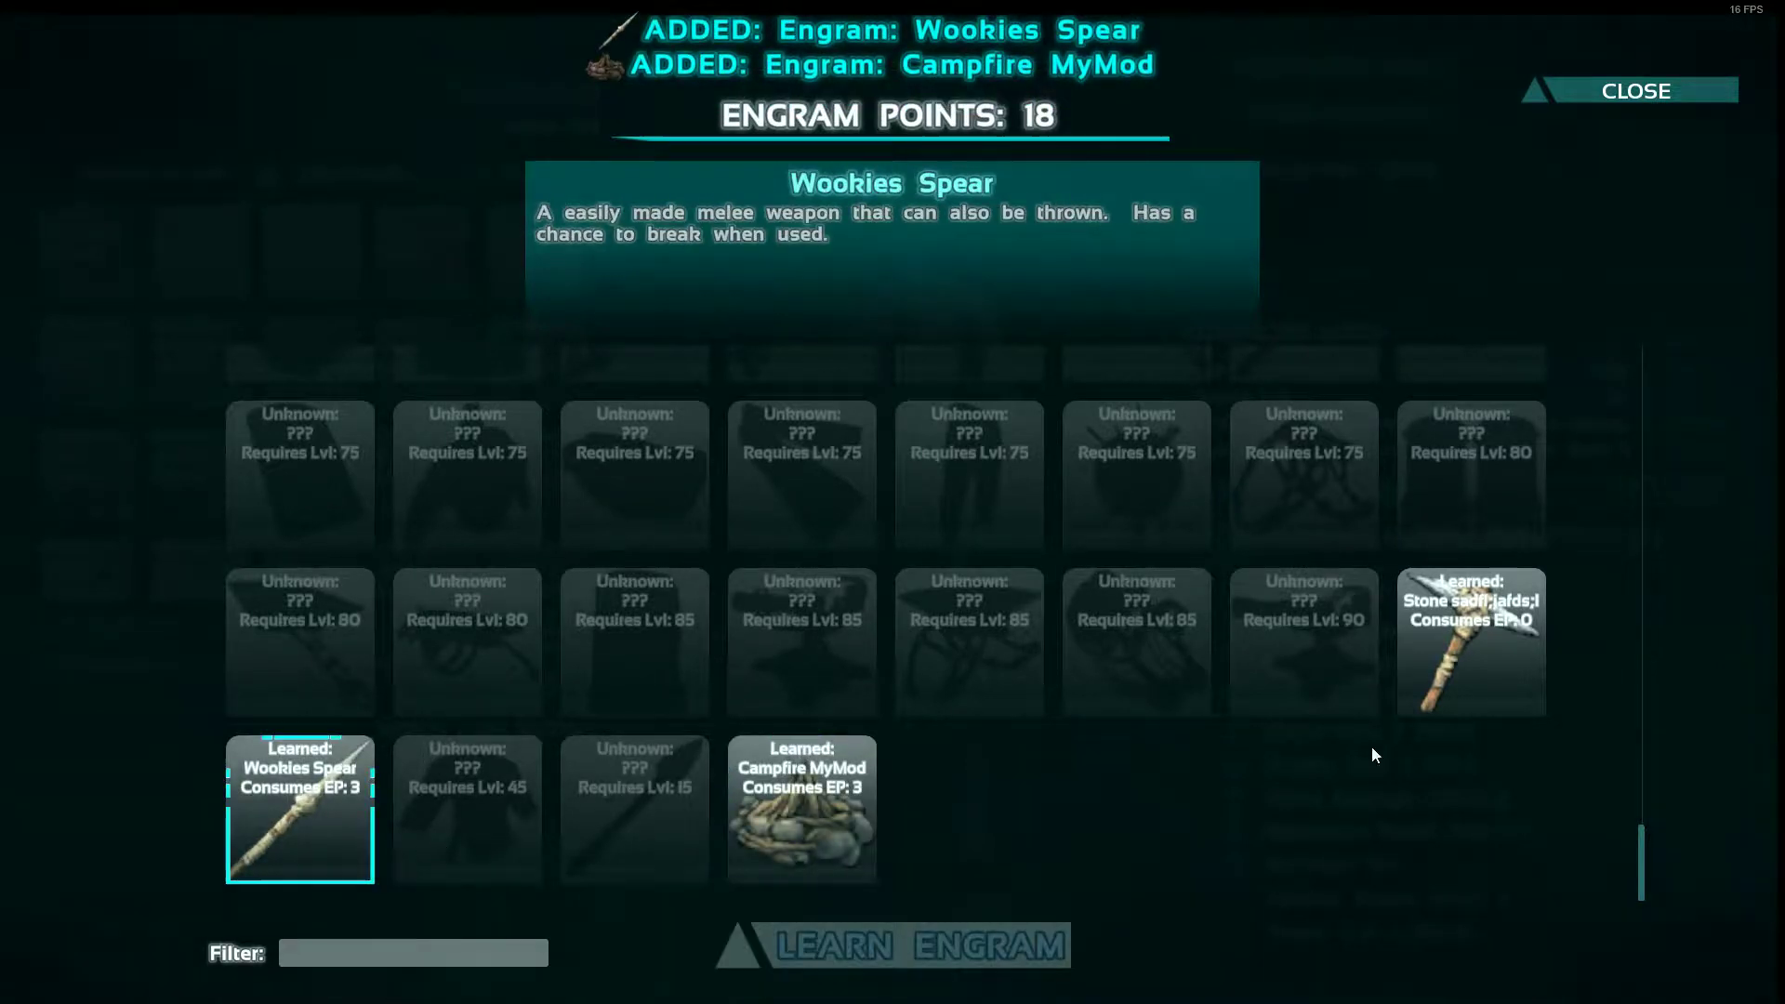
left_click(1453, 668)
left_click(770, 809)
left_click(300, 818)
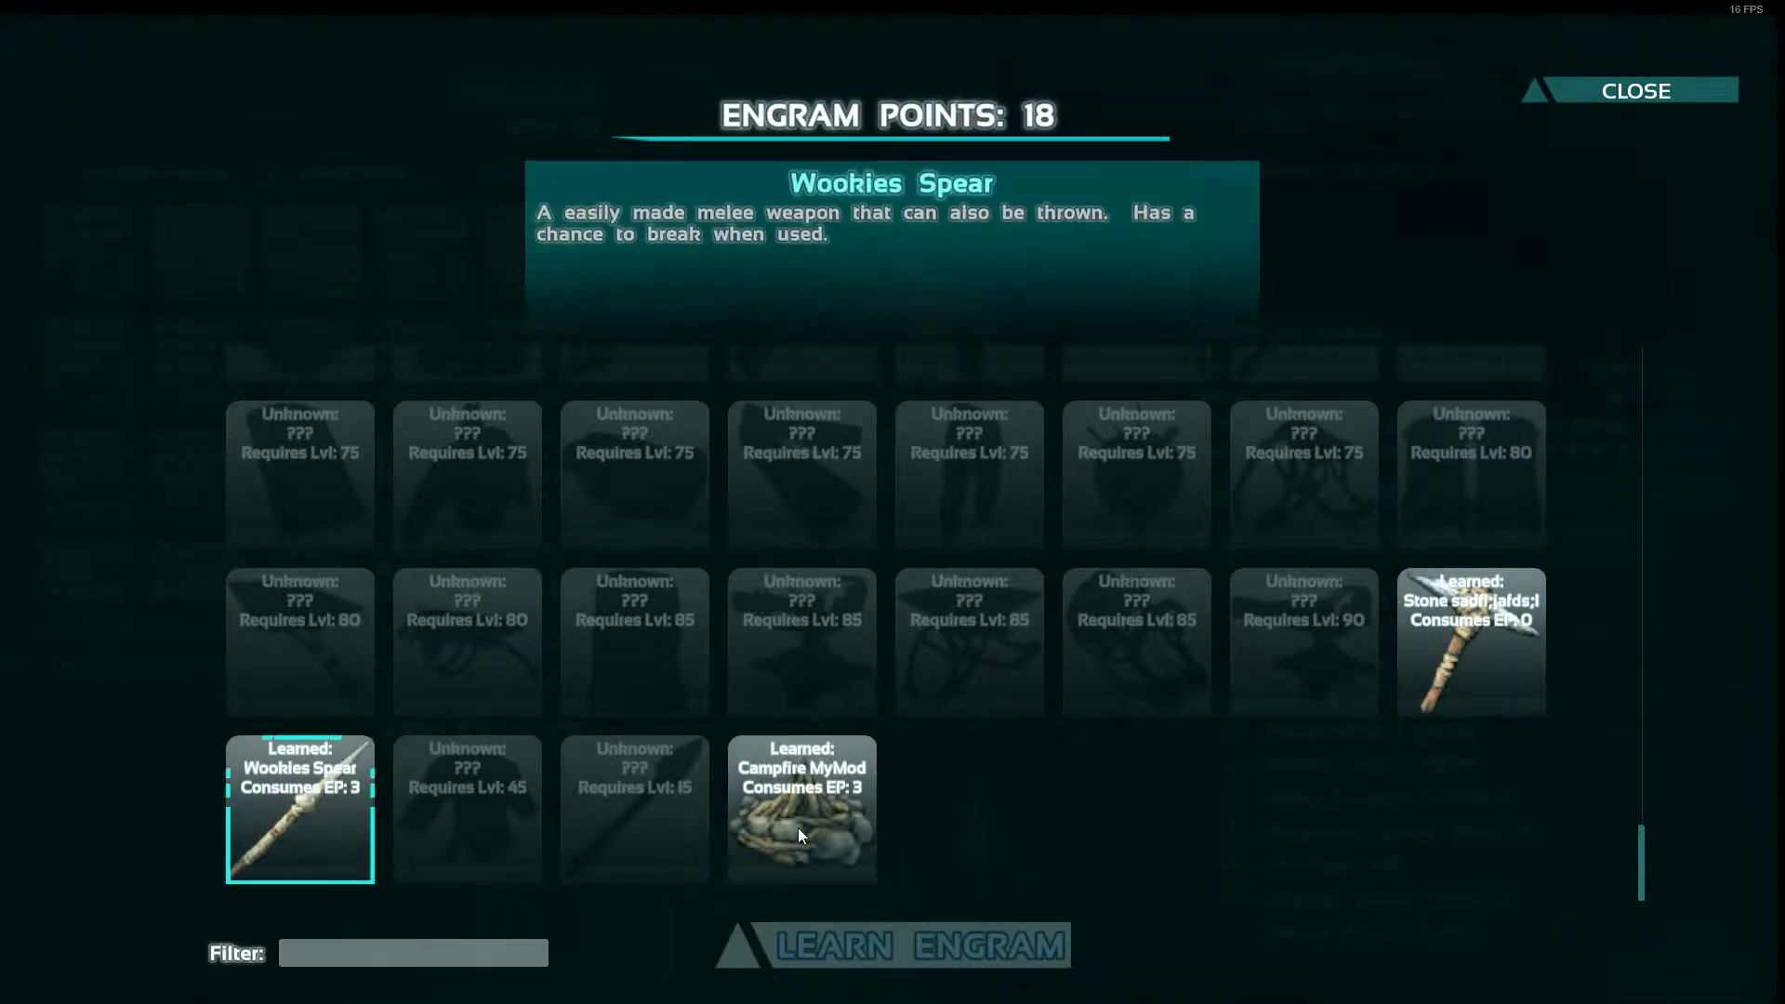
left_click(801, 819)
left_click(1475, 622)
key("Escape")
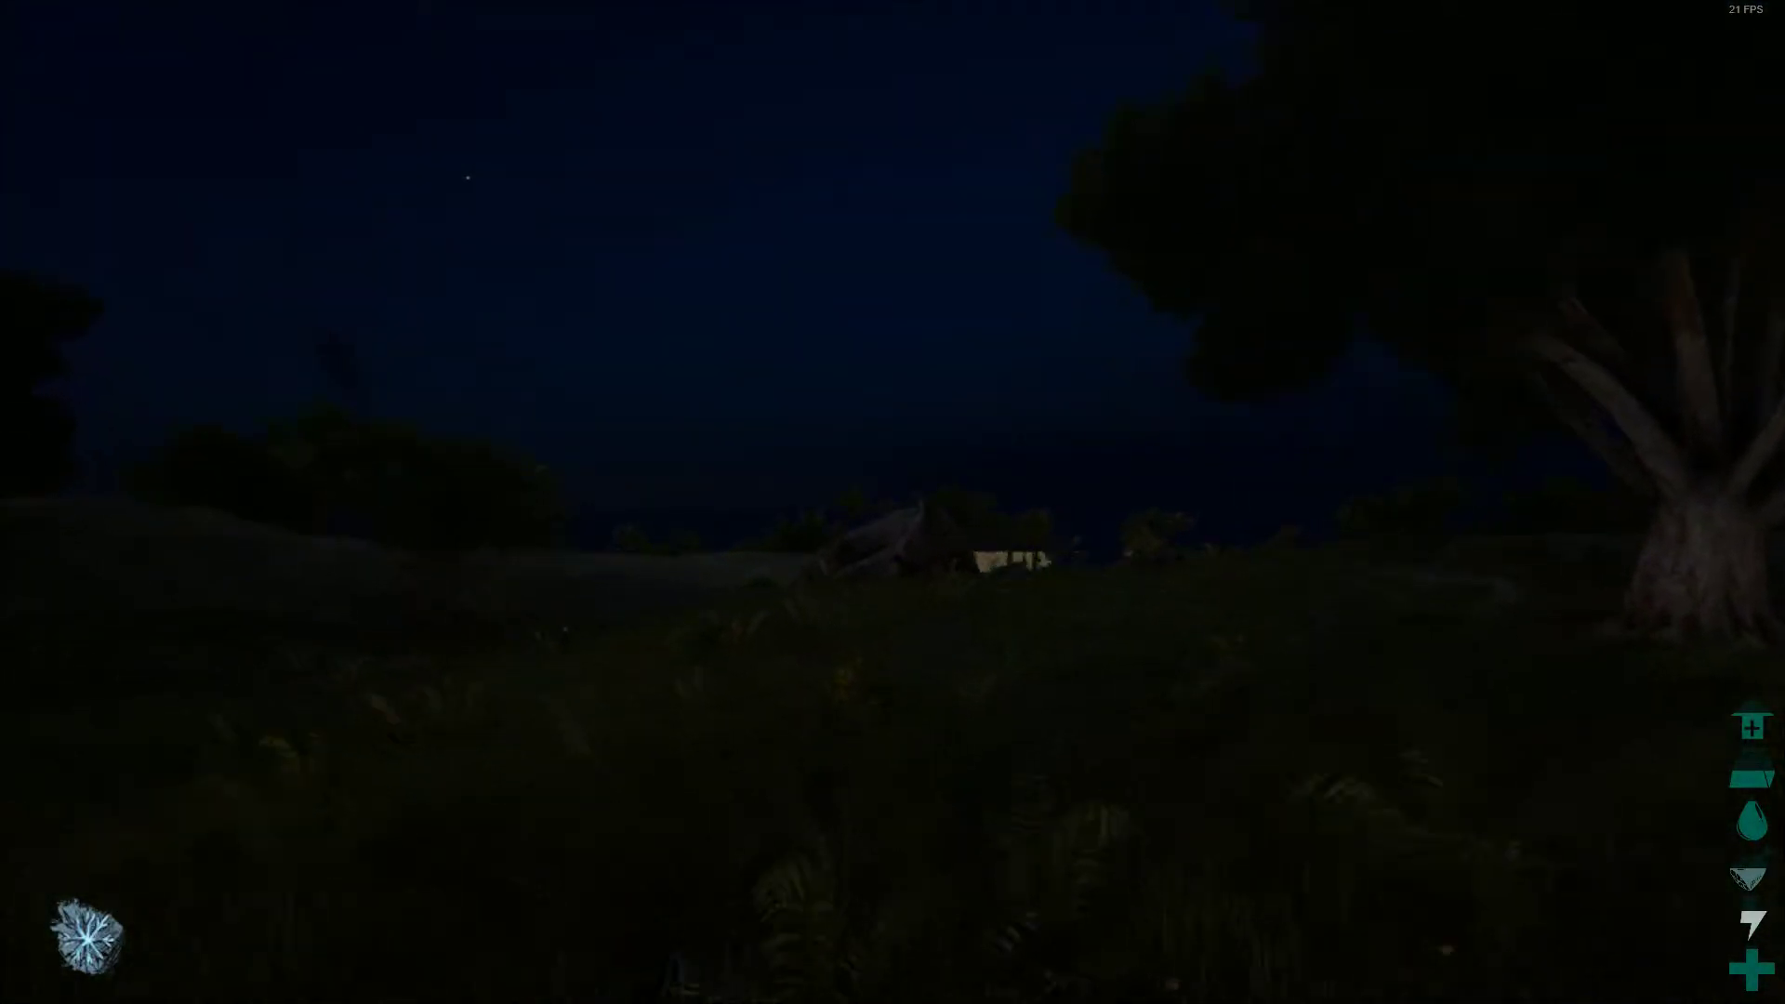
Harvest Stimberries, Azulberries and fiber from bushes, then bring up the pause menu.
key("e")
key("e")
key("e")
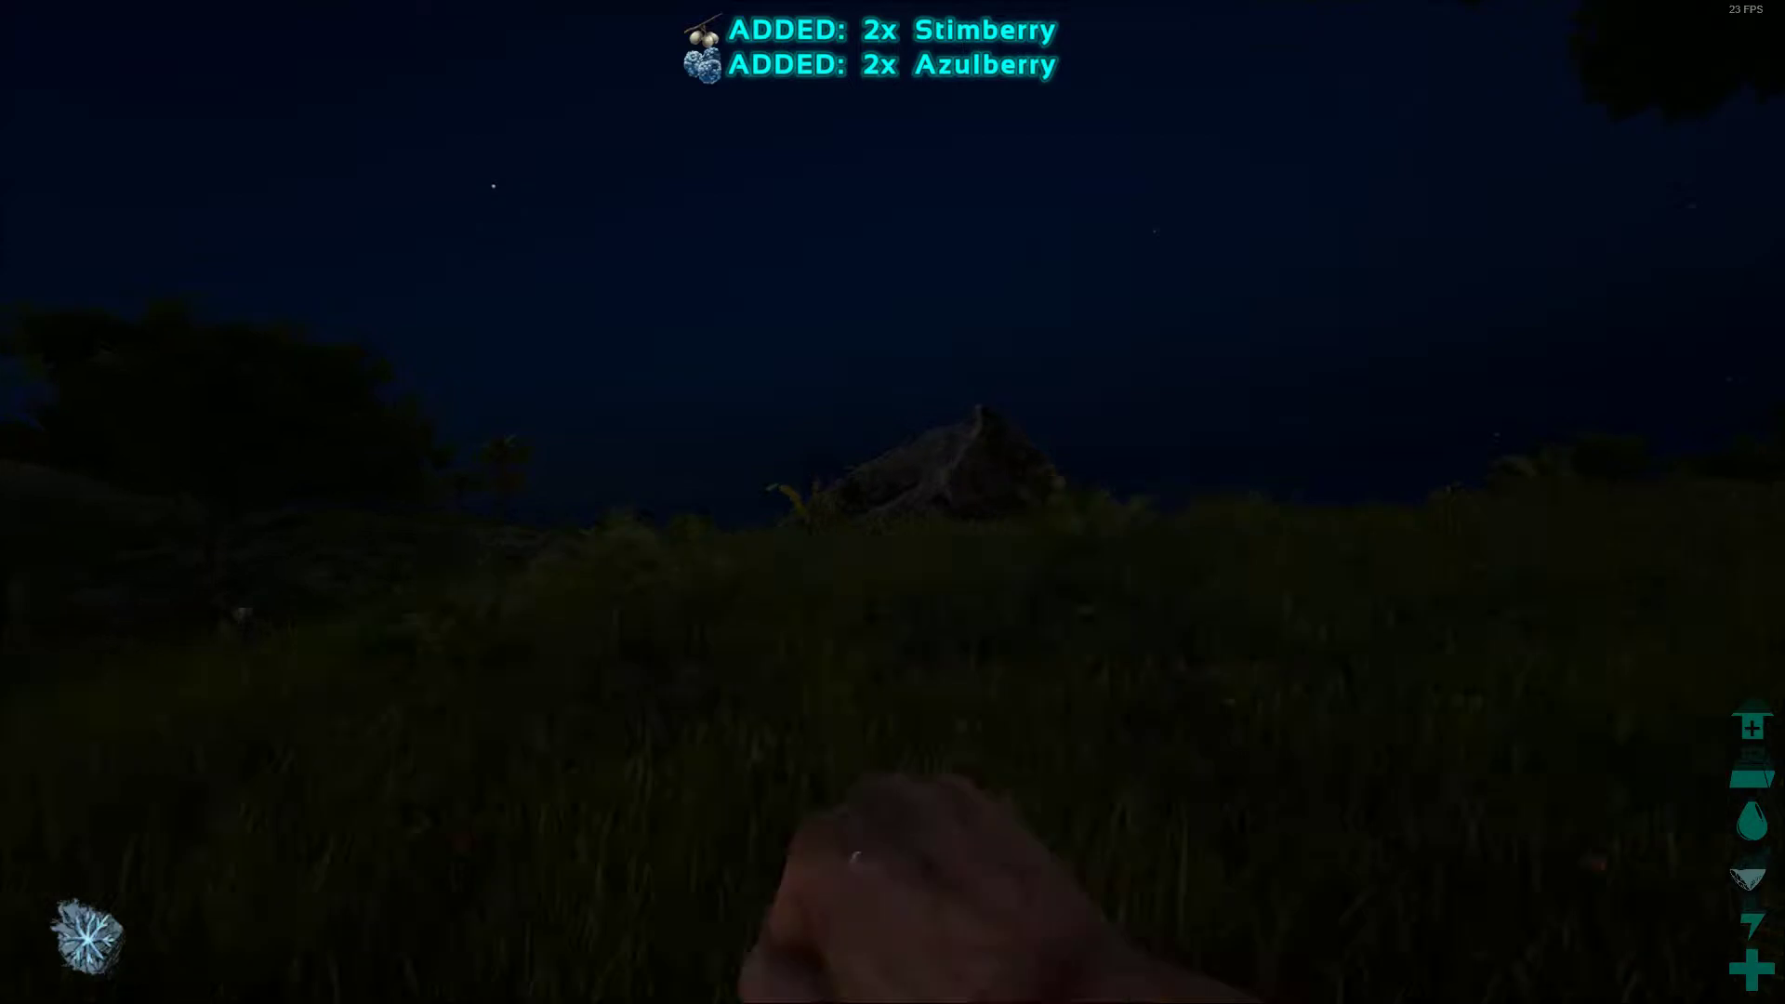
key("e")
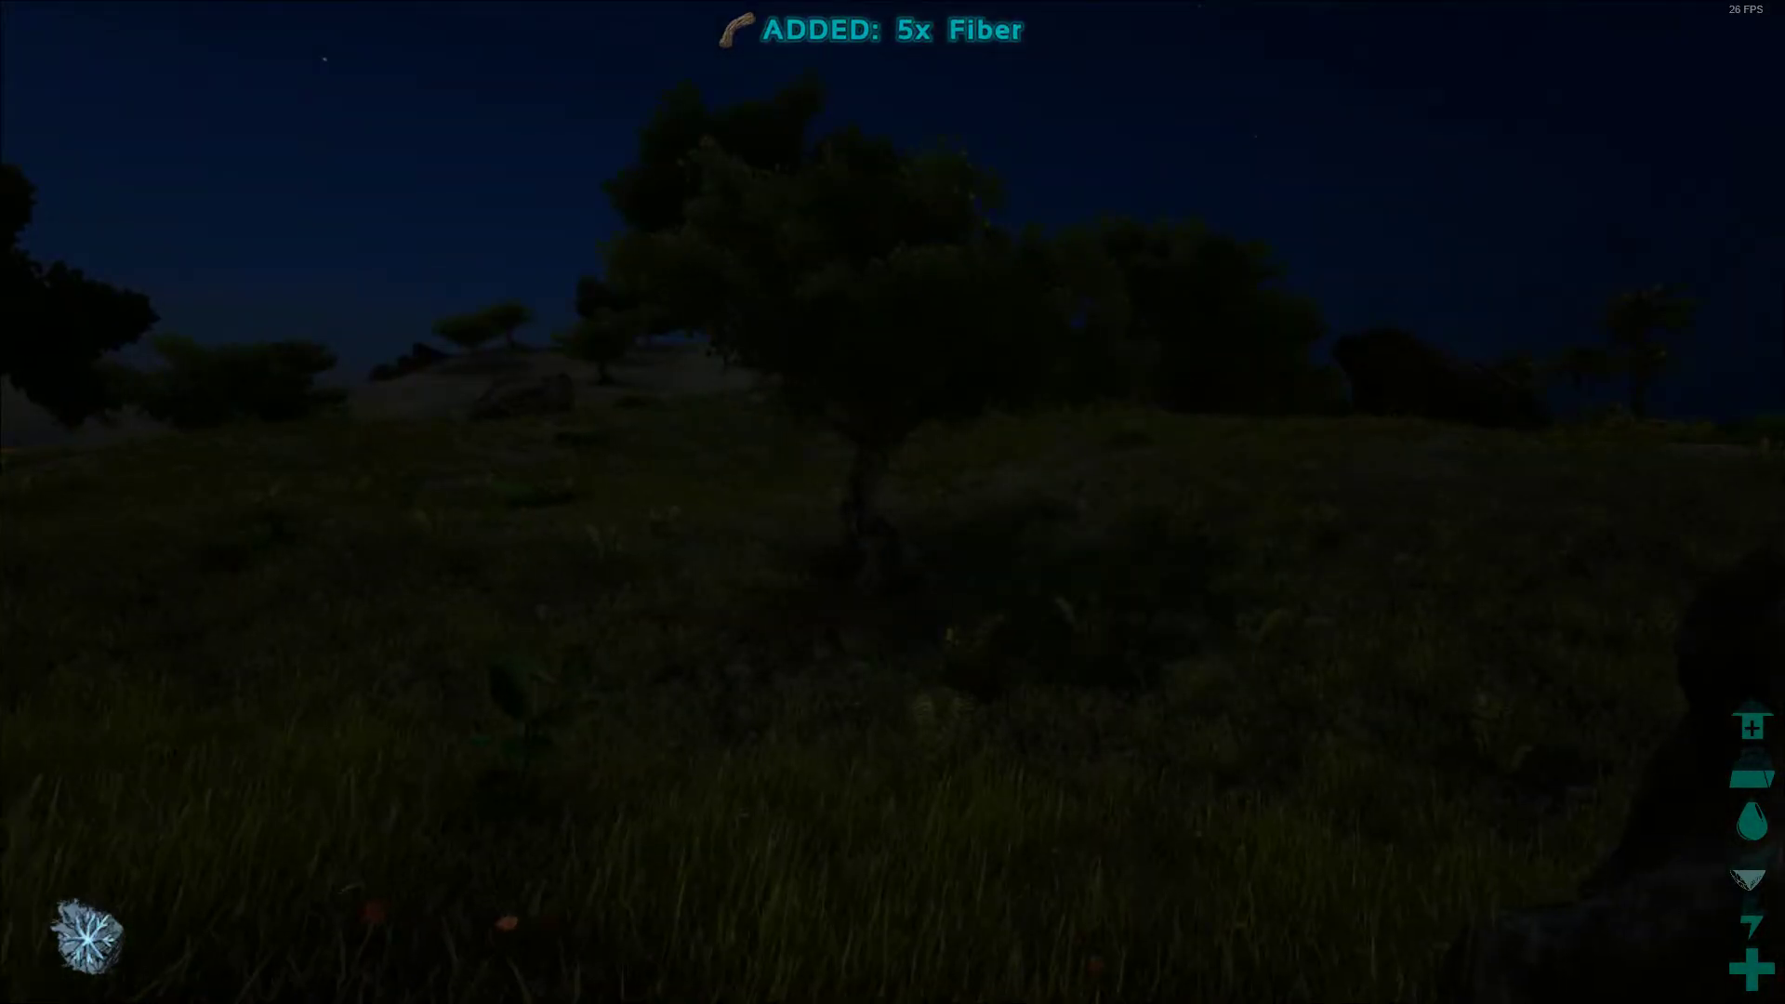
key("Escape")
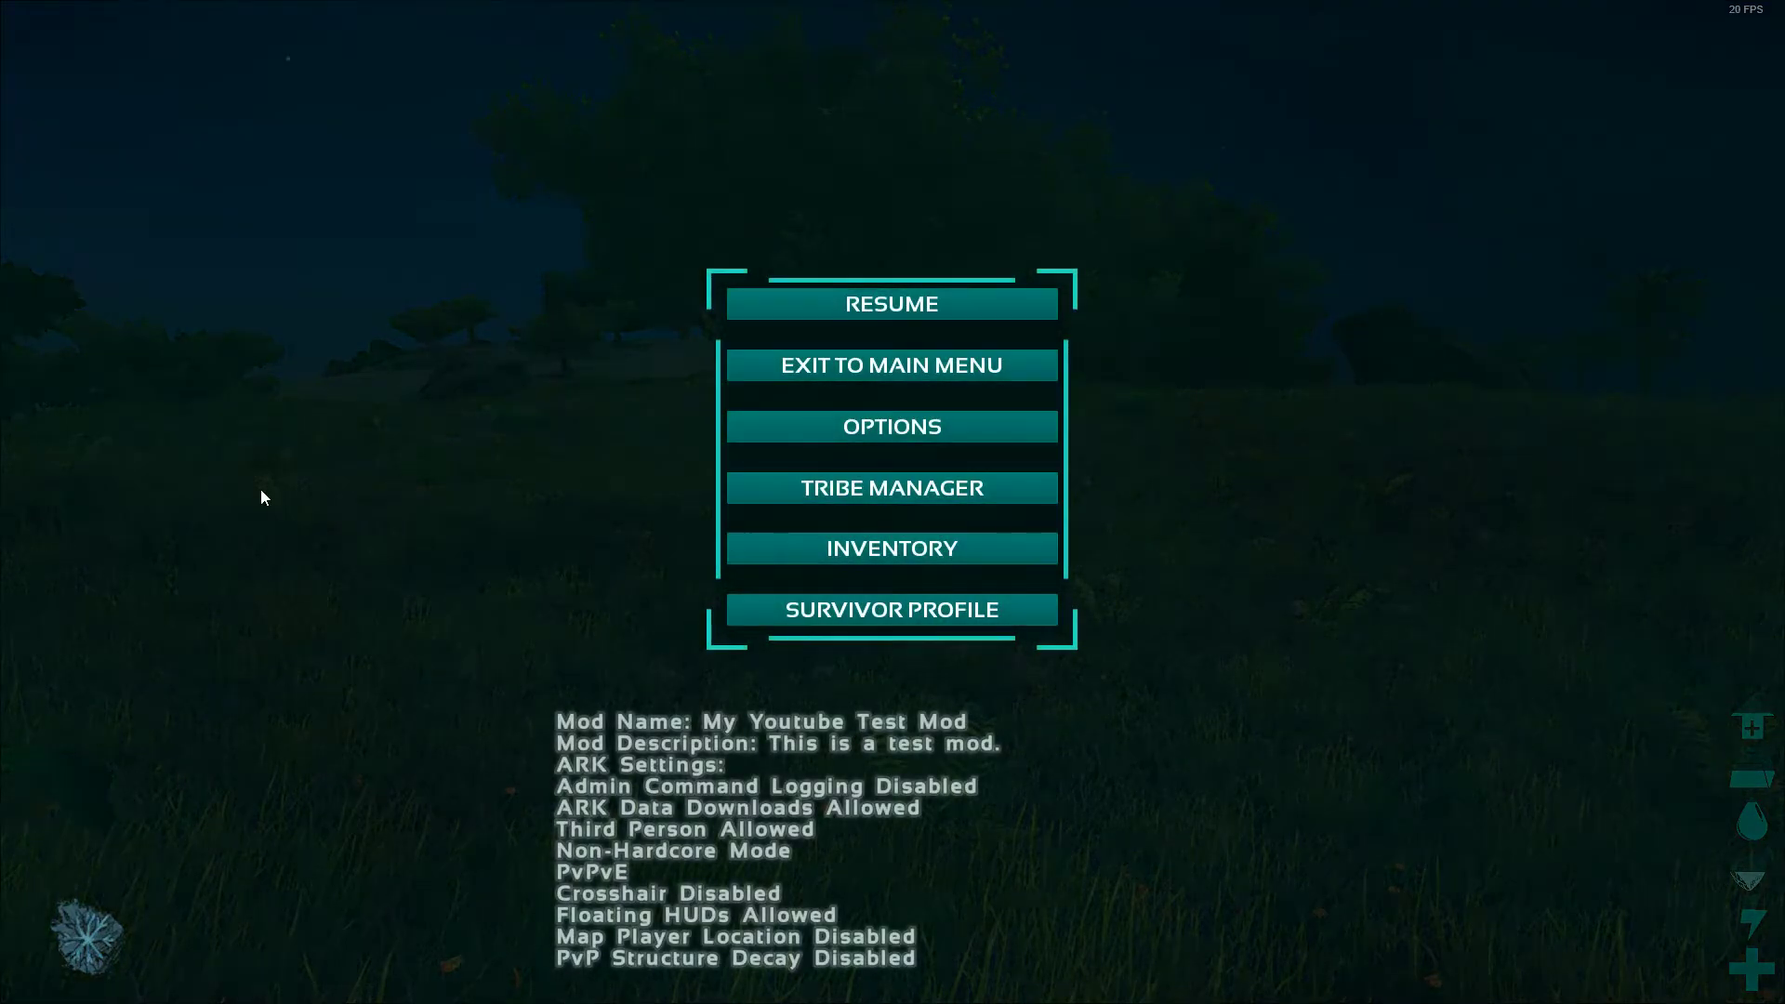